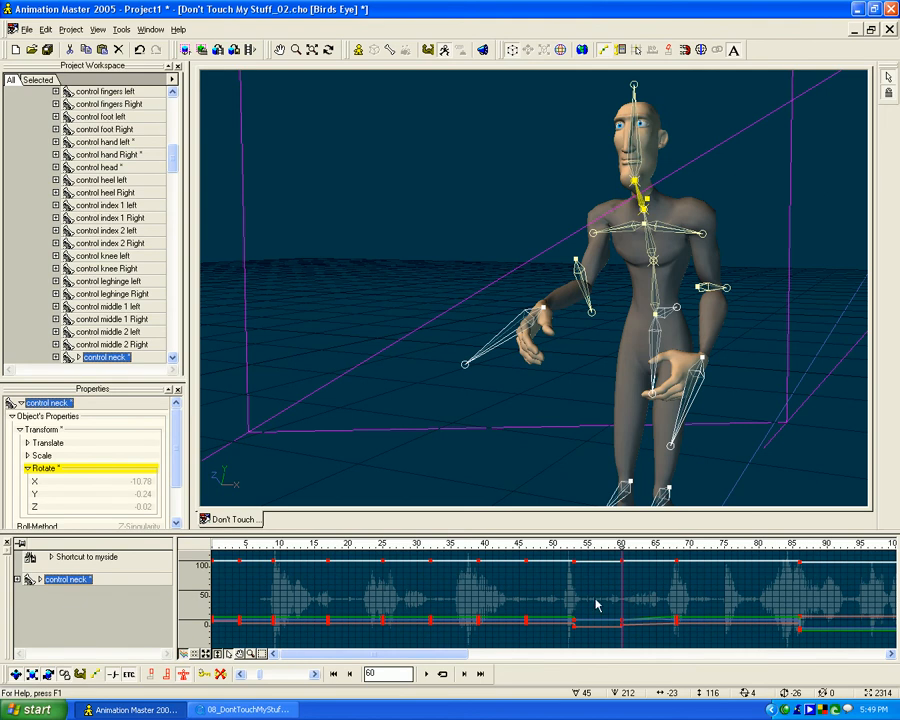
# - Switch the neck bone's timeline from channel curves to the keyframe view
pyautogui.click(195, 655)
pyautogui.click(521, 627)
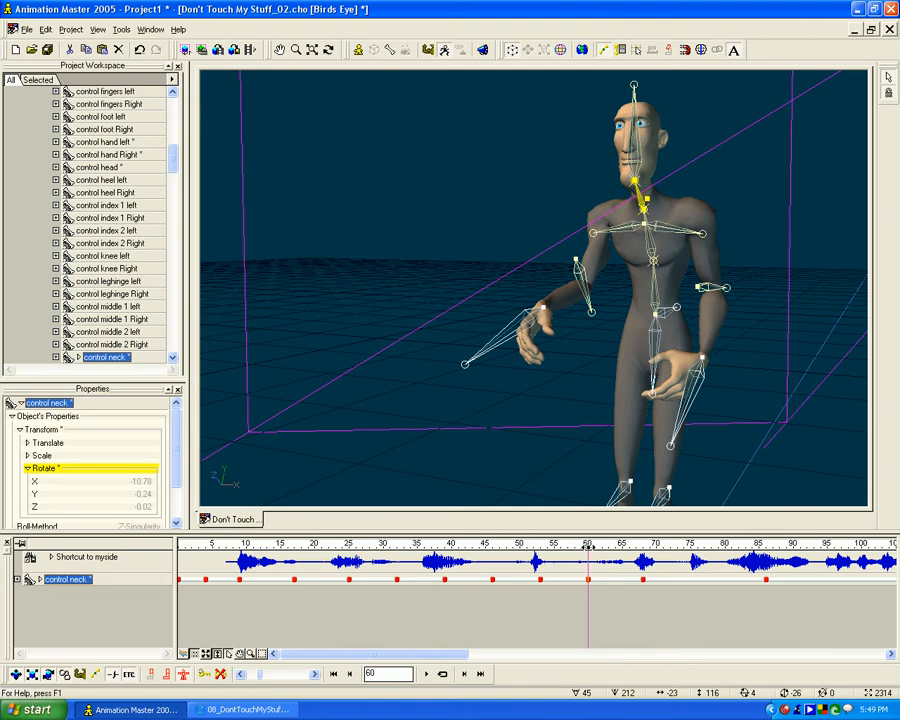
pyautogui.moveTo(588, 546)
pyautogui.mouseDown()
pyautogui.moveTo(454, 546)
pyautogui.moveTo(616, 557)
pyautogui.moveTo(514, 557)
pyautogui.moveTo(656, 557)
pyautogui.moveTo(566, 556)
pyautogui.moveTo(633, 556)
pyautogui.moveTo(584, 556)
pyautogui.mouseUp()
# - Save the Don't Touch My Stuff_02 choreography under its existing file name
pyautogui.moveTo(171, 166); pyautogui.dragTo(170, 131)
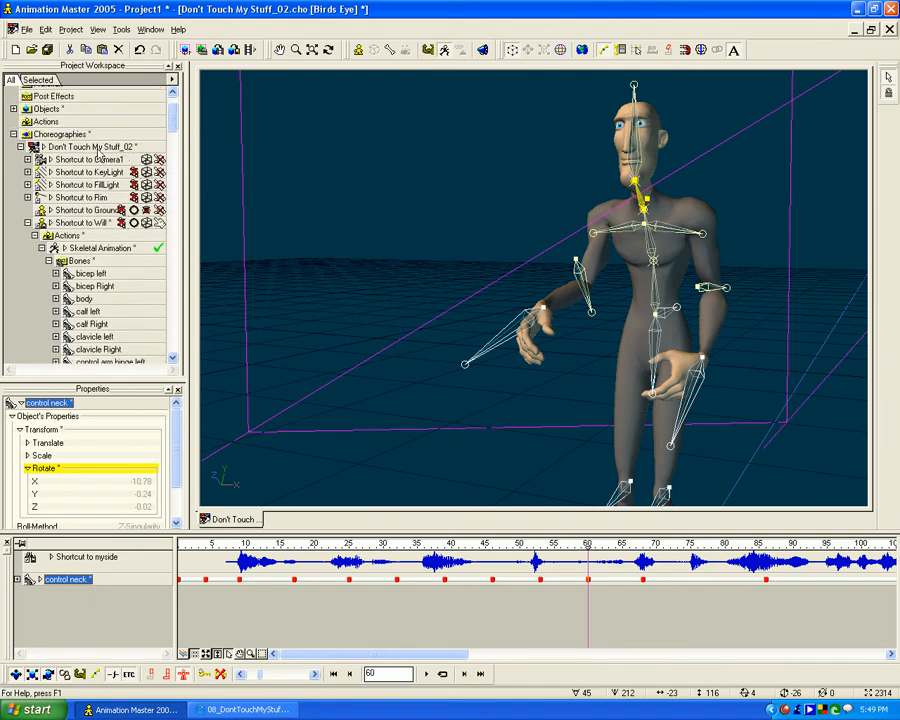
pyautogui.click(127, 150)
pyautogui.rightClick(133, 151)
pyautogui.click(120, 195)
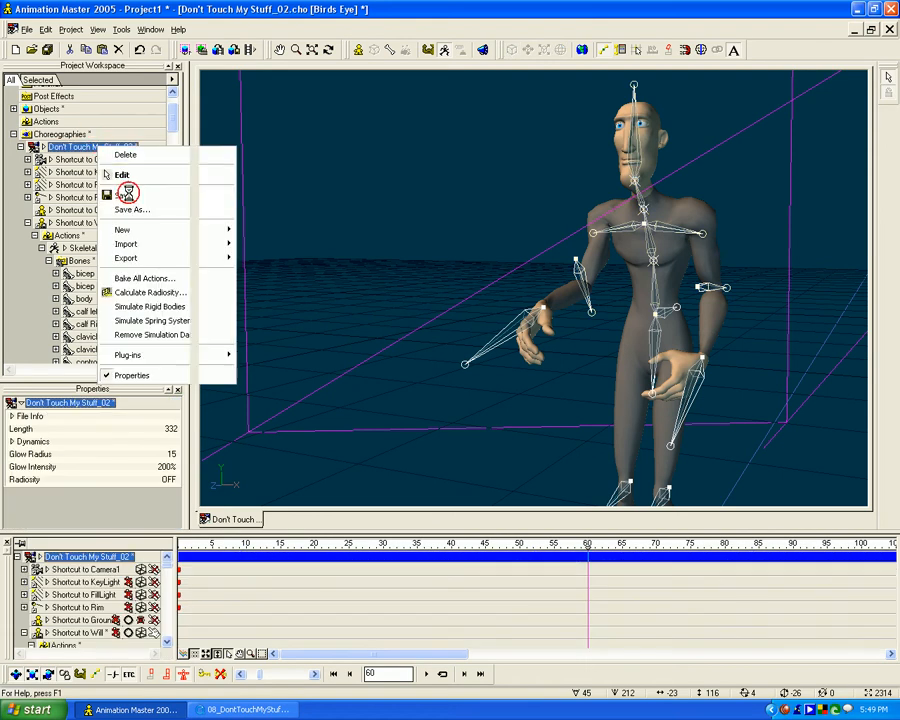
# - Select the Bones folder of Will's skeletal animation and collapse it in the timeline to a single row of keyframes
pyautogui.scroll(-4, 118, 85)
pyautogui.scroll(1, 110, 130)
pyautogui.click(60, 201)
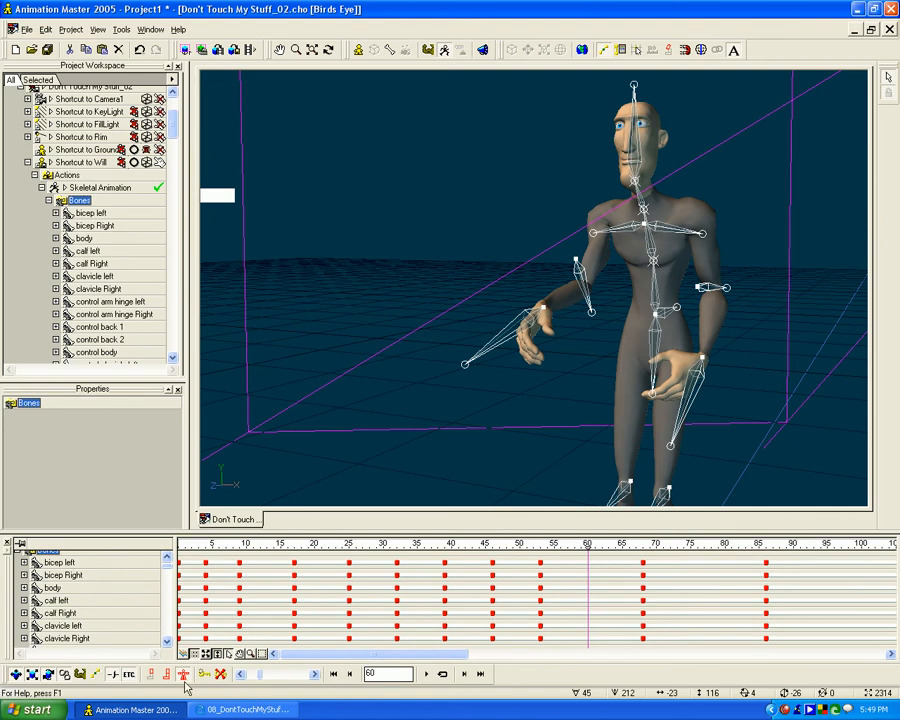
pyautogui.scroll(2, 155, 577)
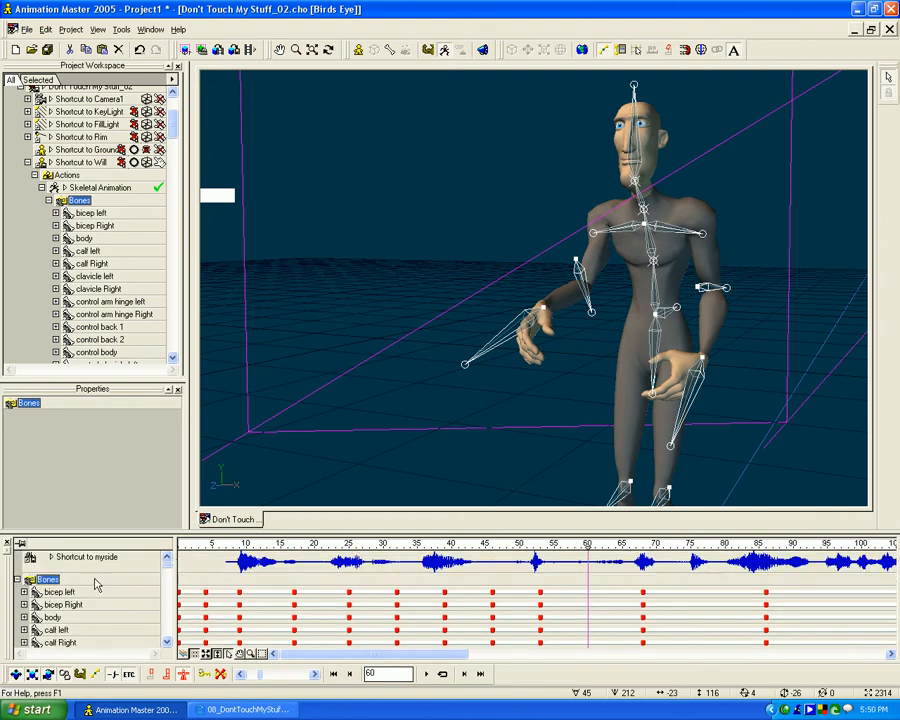
pyautogui.click(17, 580)
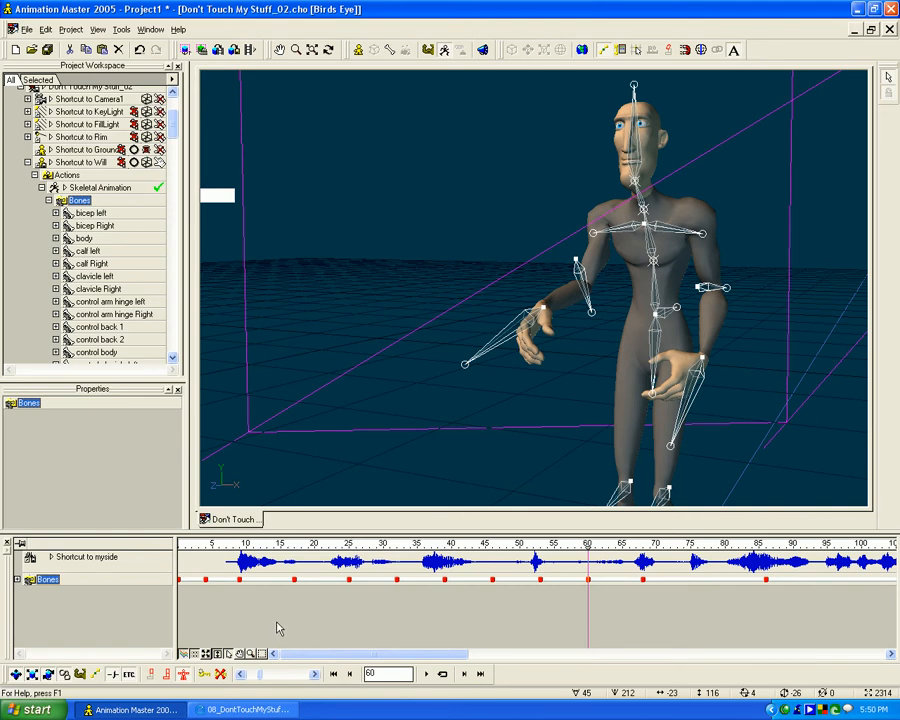
# - View the combined bone curves, return to the keyframe view and show the animation's full length in the timeline
pyautogui.press('Tab')
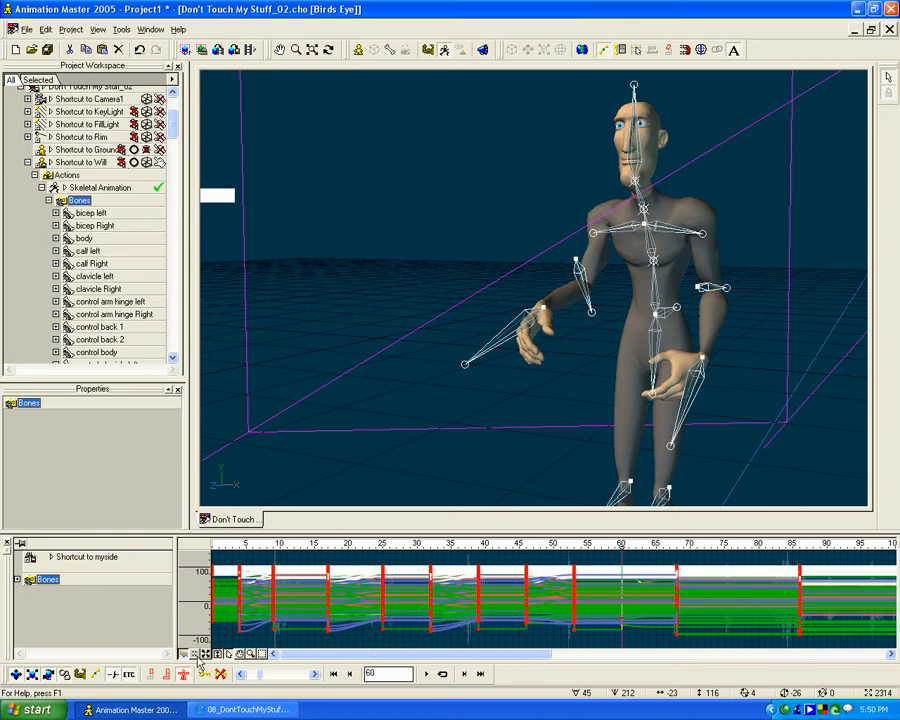
pyautogui.click(207, 655)
pyautogui.click(195, 654)
pyautogui.scroll(-6, 445, 622)
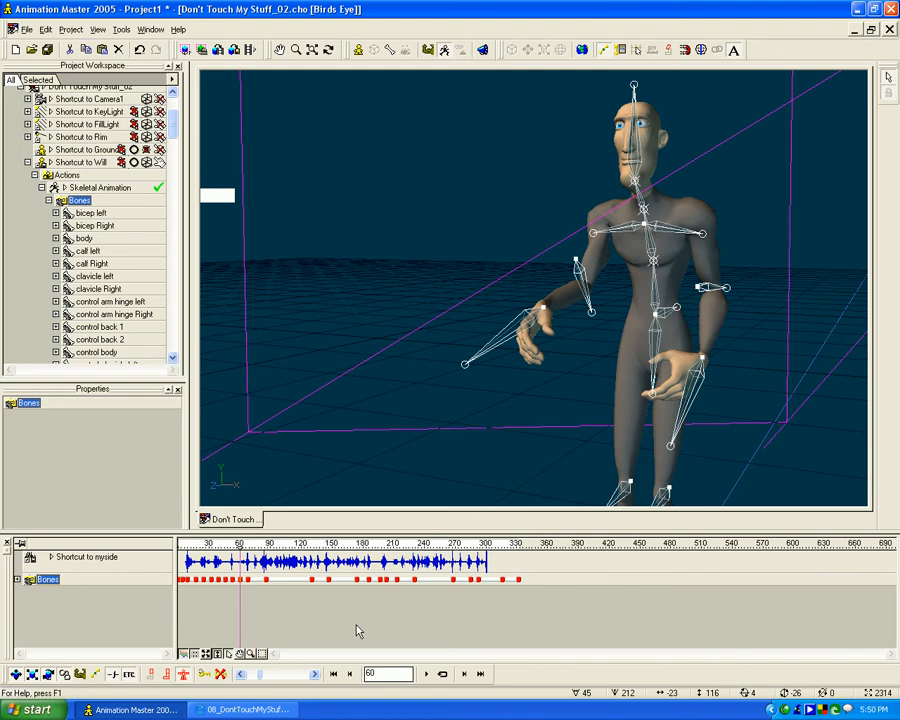
# - Select every bone keyframe of the whole animation in the curve view, set their interpolation method to Spline and clear the selection
pyautogui.press('Tab')
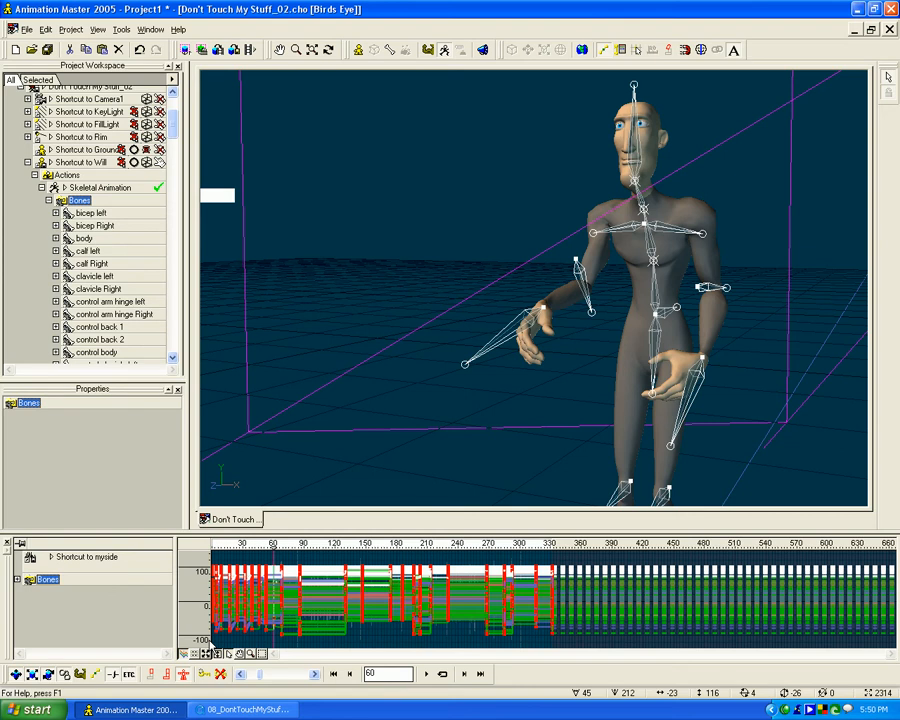
pyautogui.moveTo(210, 643); pyautogui.dragTo(210, 643)
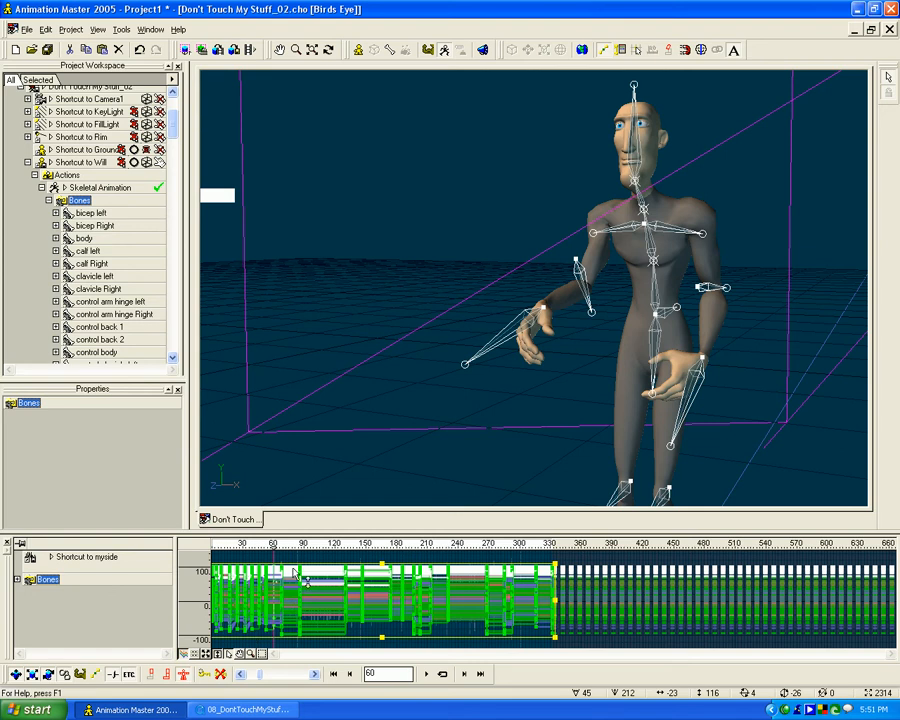
pyautogui.rightClick(352, 585)
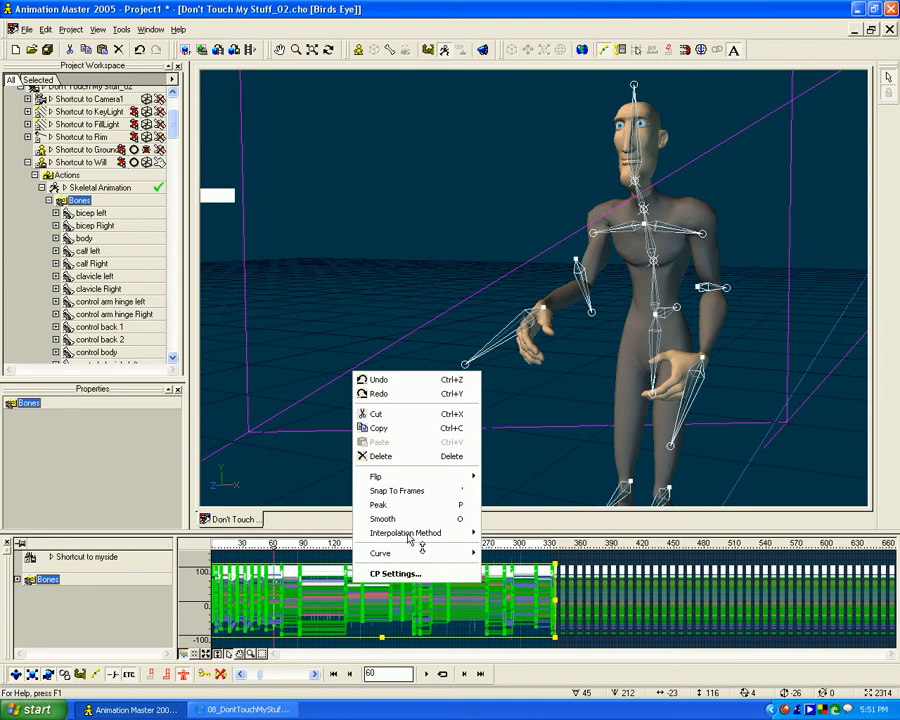
pyautogui.moveTo(468, 533)
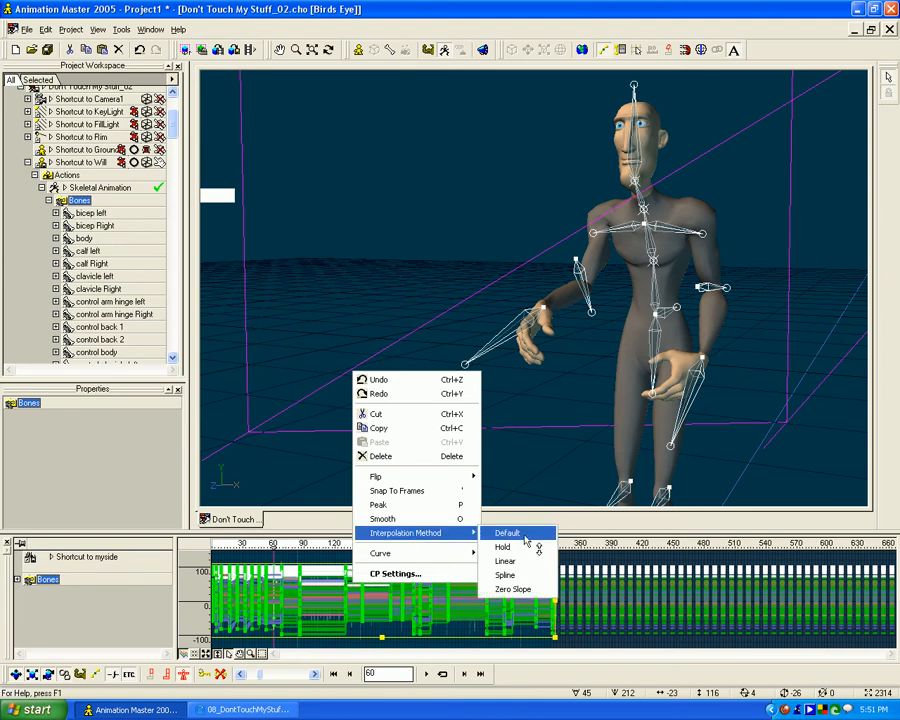
pyautogui.click(521, 585)
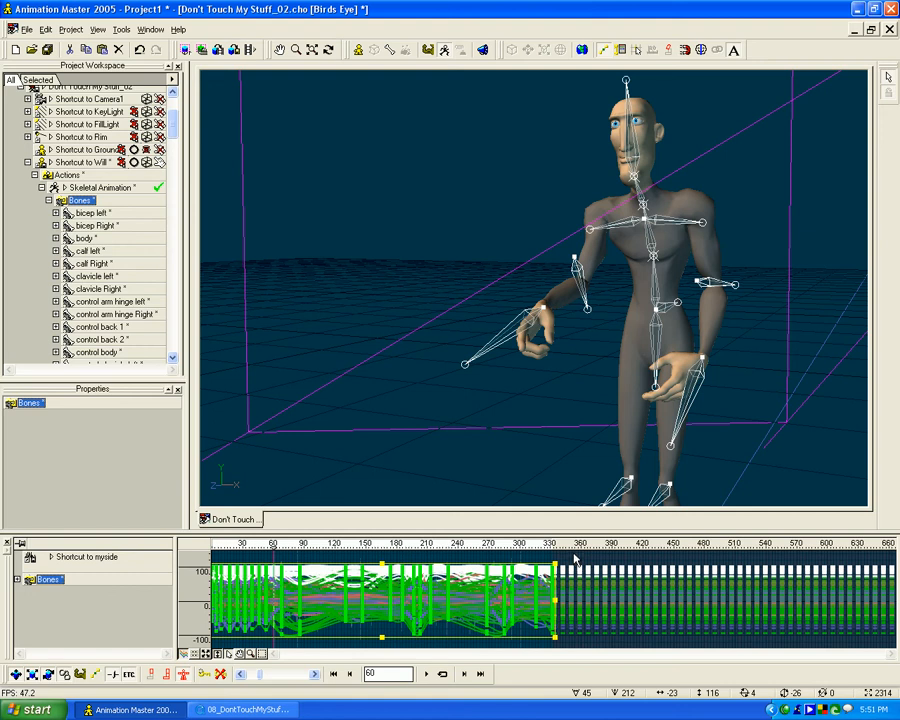
pyautogui.click(574, 554)
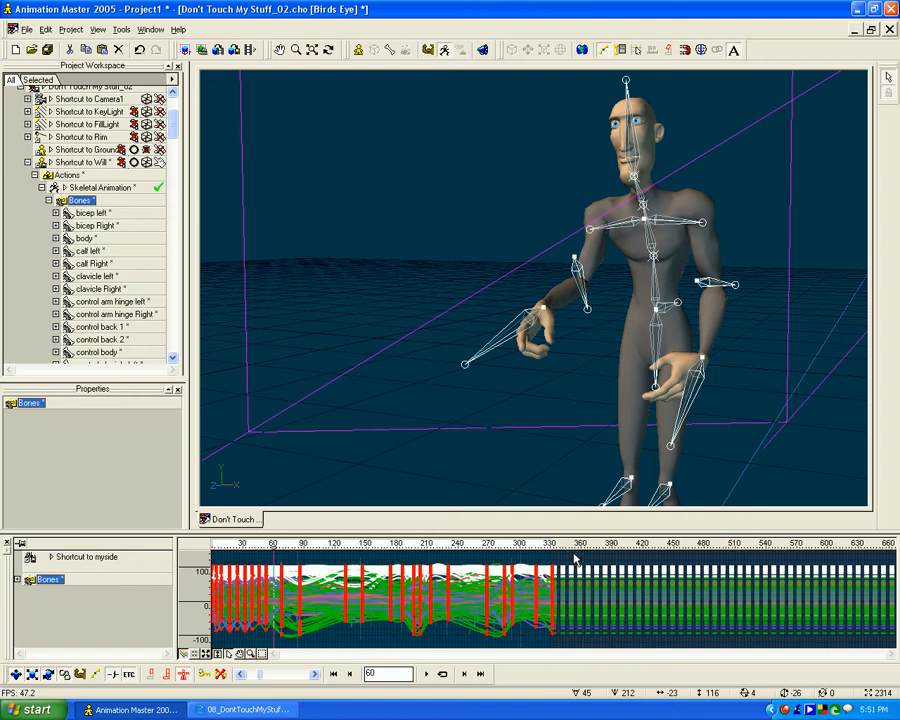
# - Select the control body bone at the hips and enlarge the timeline area showing its curves
pyautogui.click(658, 333)
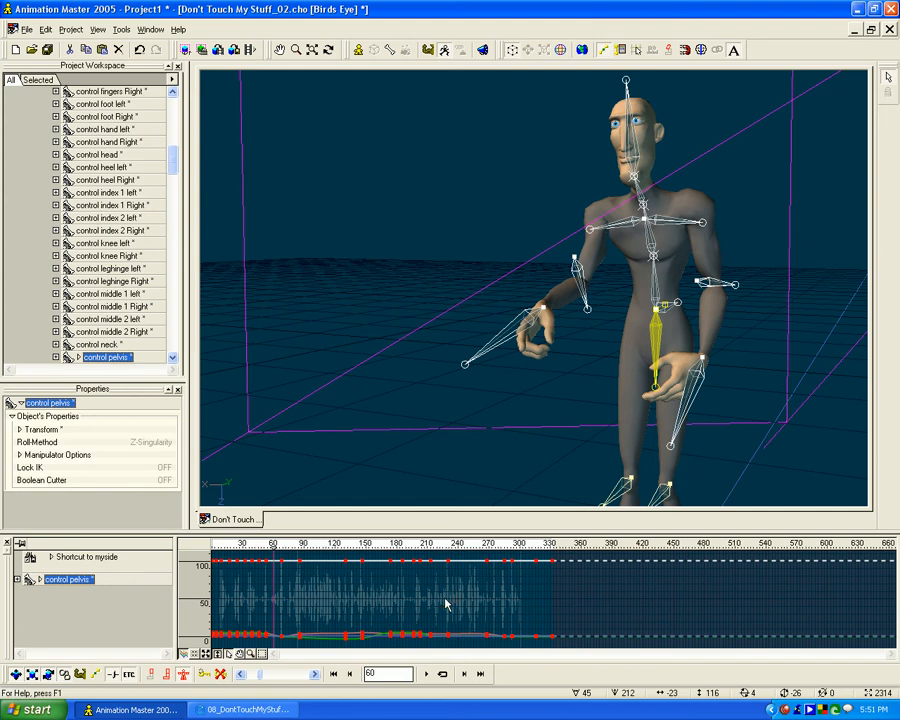
pyautogui.scroll(2, 444, 603)
pyautogui.scroll(3, 444, 600)
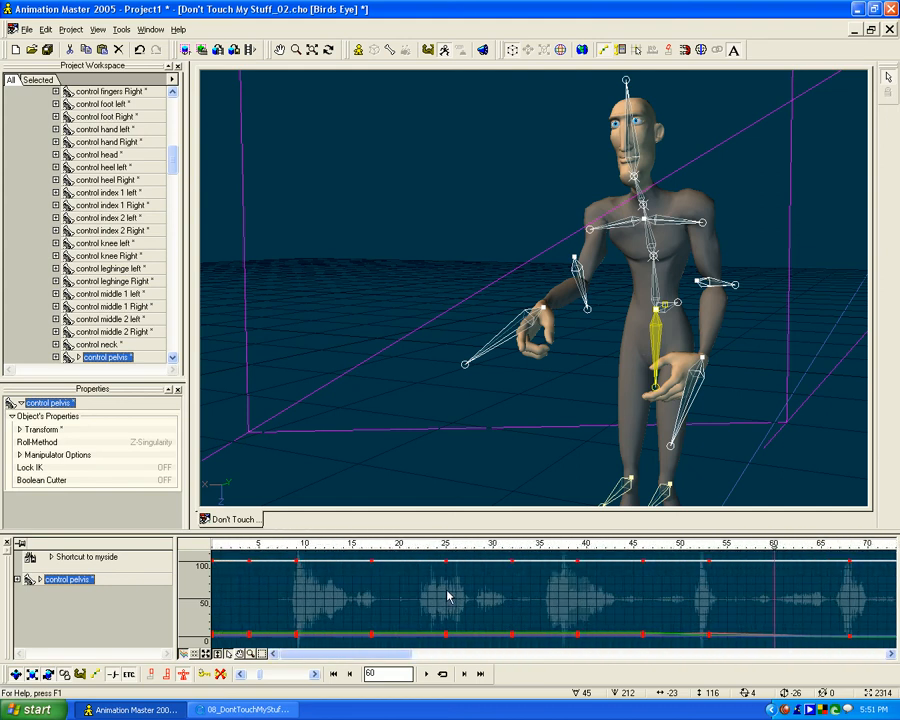
pyautogui.click(665, 315)
pyautogui.click(665, 315)
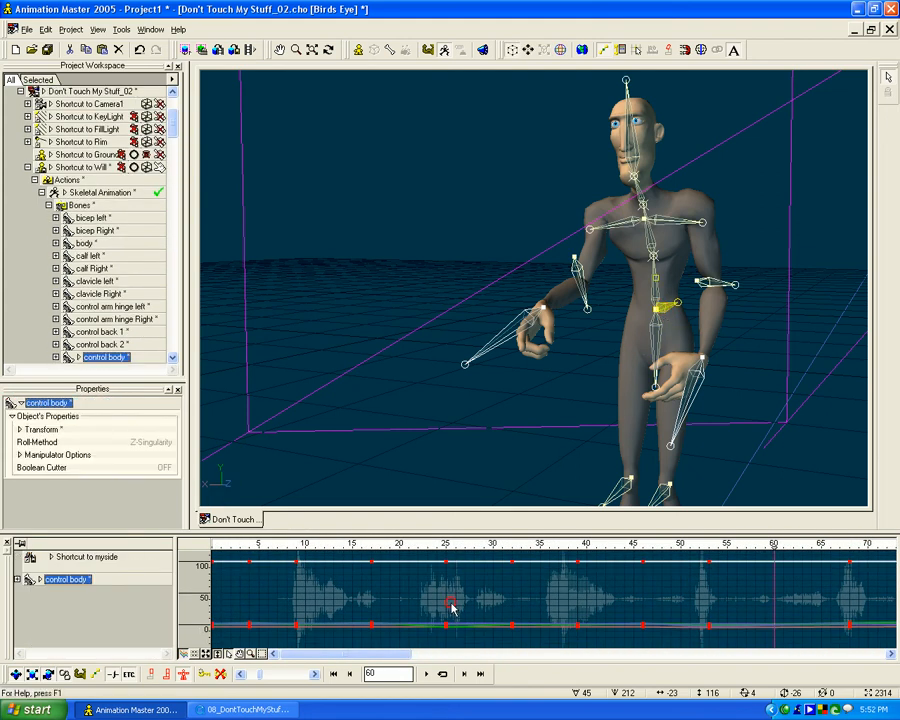
pyautogui.moveTo(383, 532); pyautogui.dragTo(383, 522)
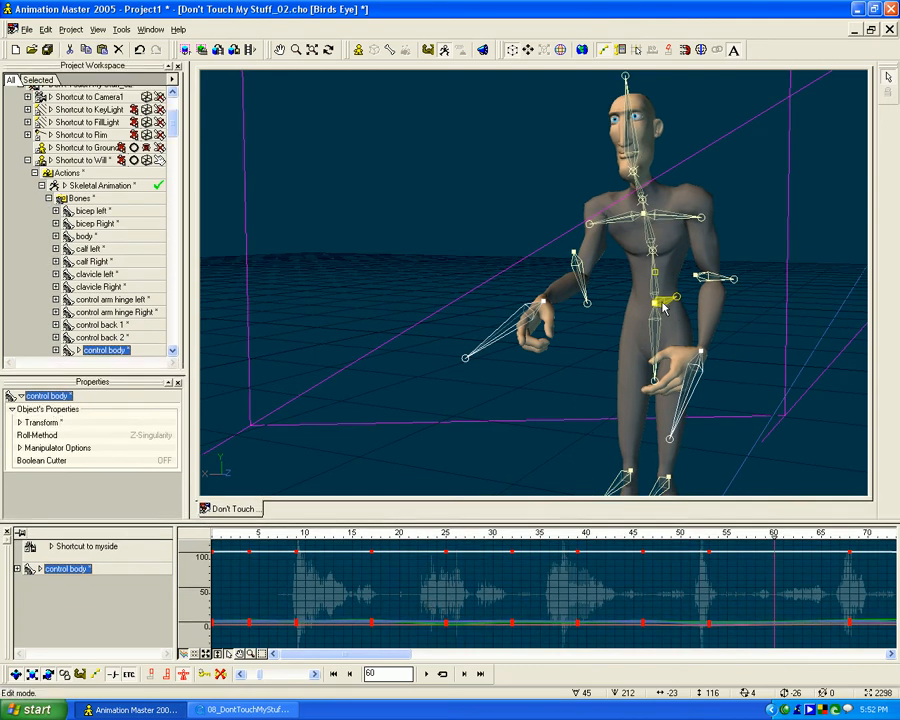
pyautogui.press('t')
pyautogui.moveTo(664, 305); pyautogui.dragTo(585, 343)
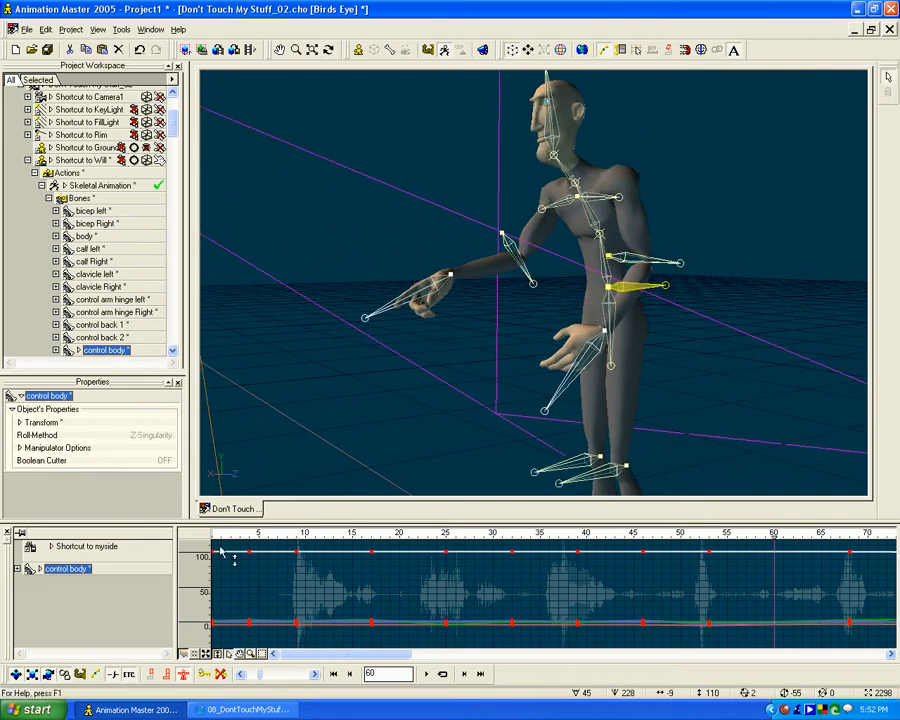
# - Expand the control body bone's Transform properties in the timeline and display only its Translate curves
pyautogui.click(17, 568)
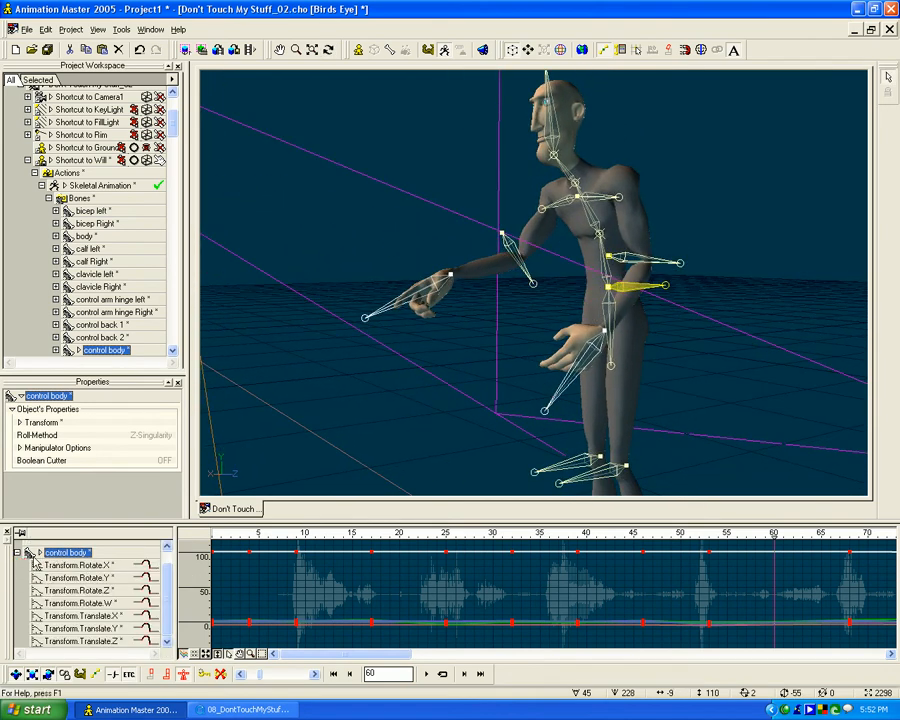
pyautogui.click(17, 552)
pyautogui.click(38, 568)
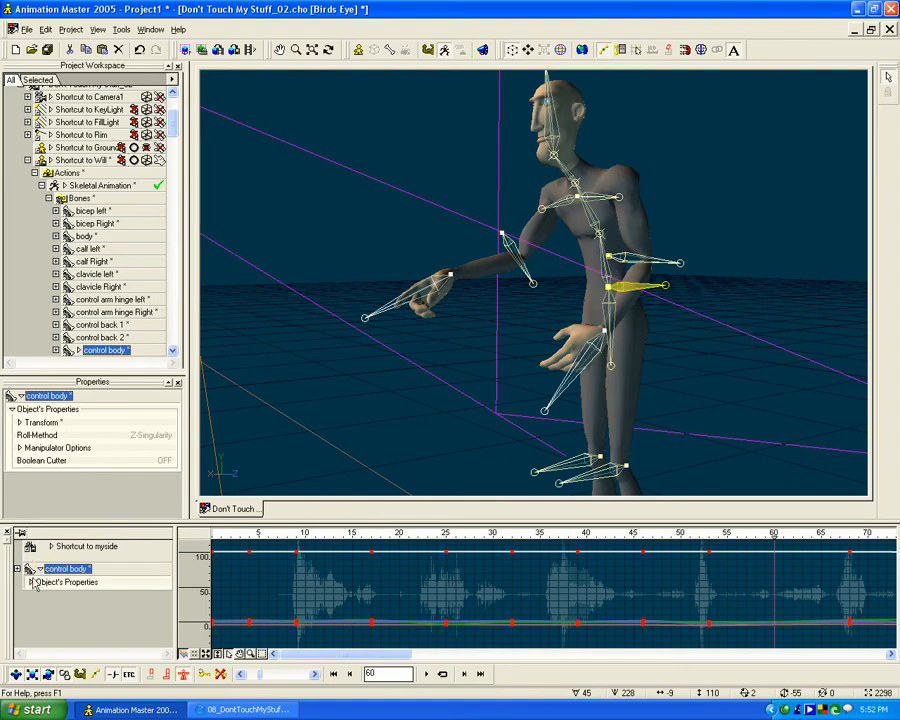
pyautogui.click(31, 582)
pyautogui.click(58, 596)
pyautogui.click(39, 595)
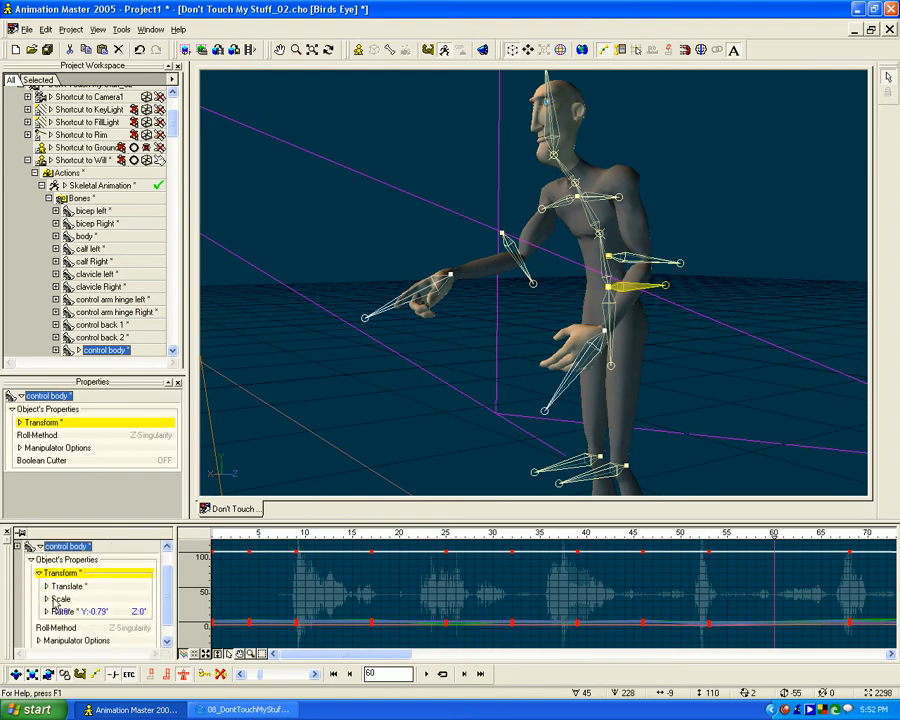
pyautogui.click(60, 587)
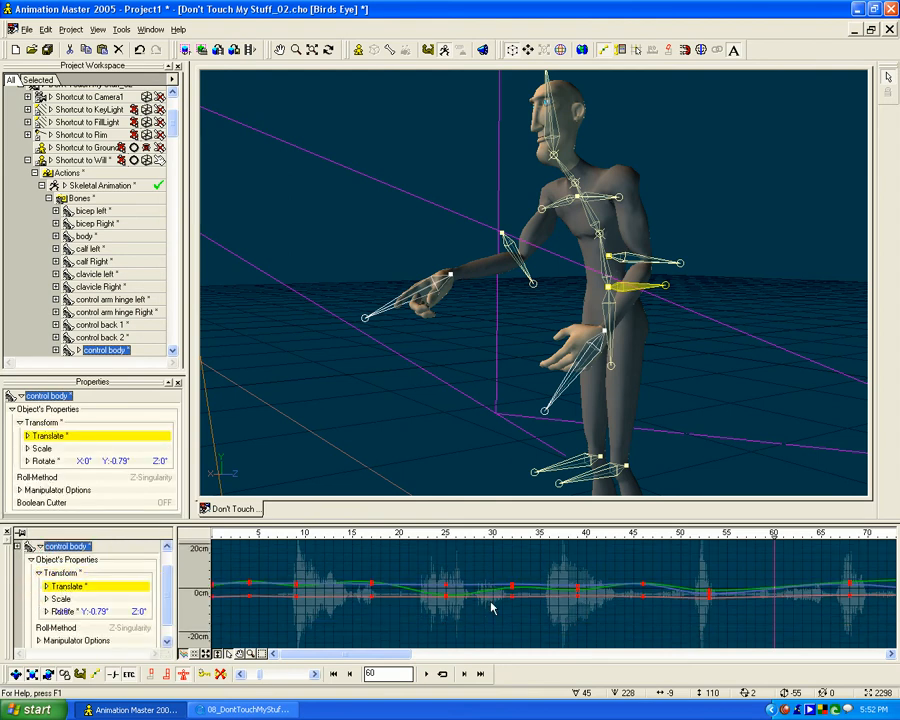
# - Examine the control body bone's Scale and Rotate curves, including the individual rotation entries under Rotate
pyautogui.click(60, 598)
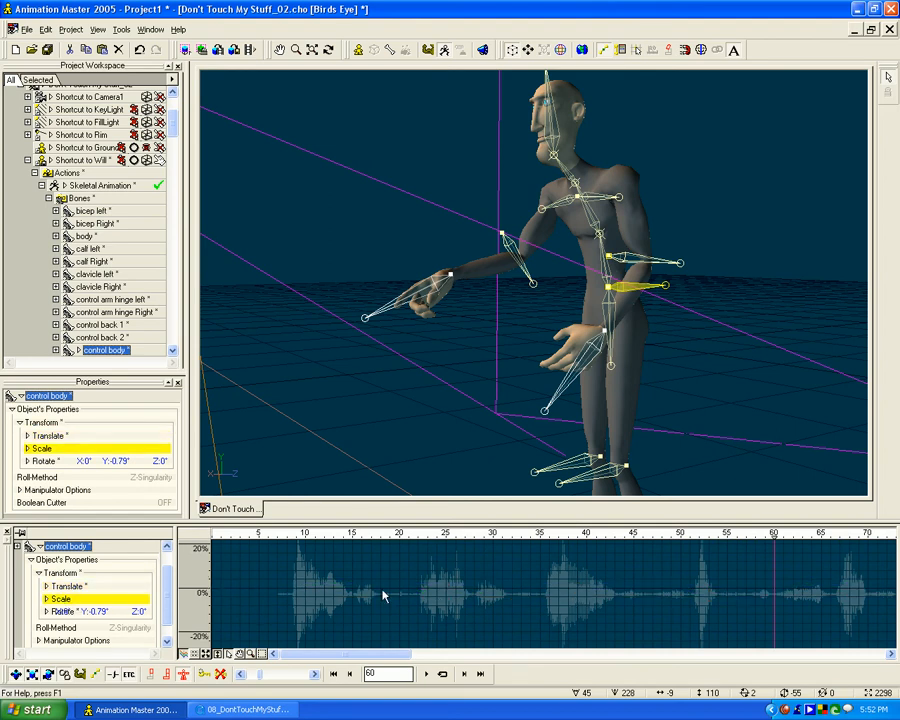
pyautogui.click(60, 611)
pyautogui.click(12, 602)
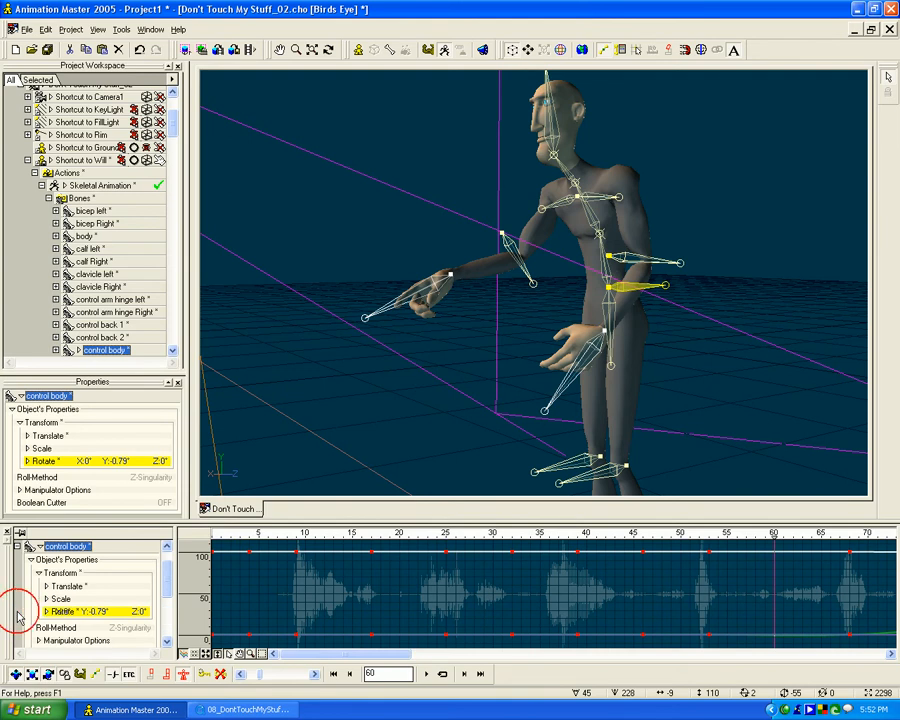
pyautogui.click(46, 612)
pyautogui.click(53, 624)
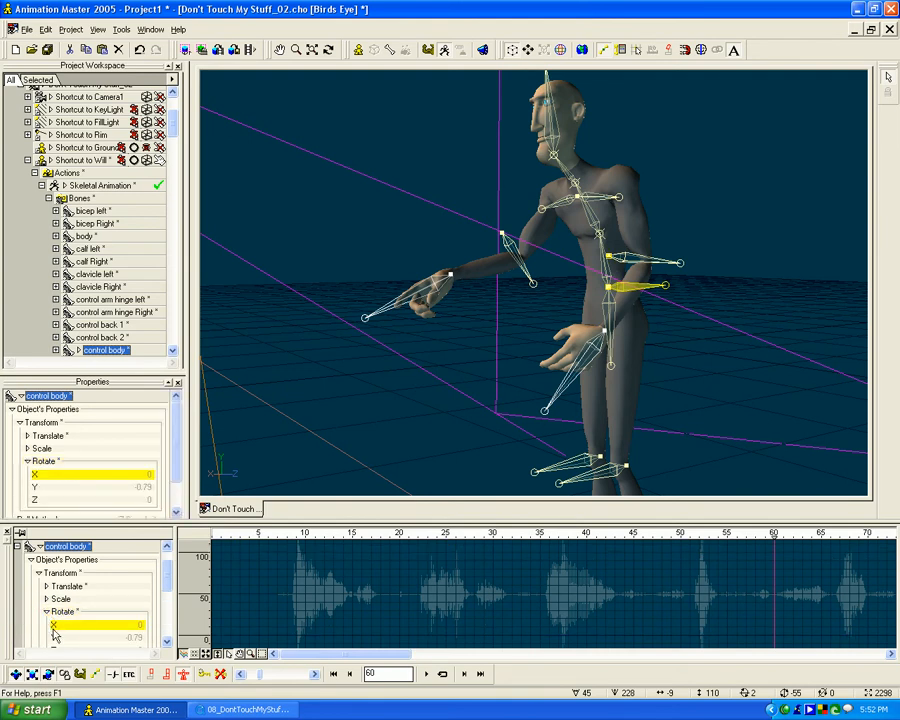
pyautogui.click(56, 637)
pyautogui.scroll(-1, 56, 620)
pyautogui.click(56, 586)
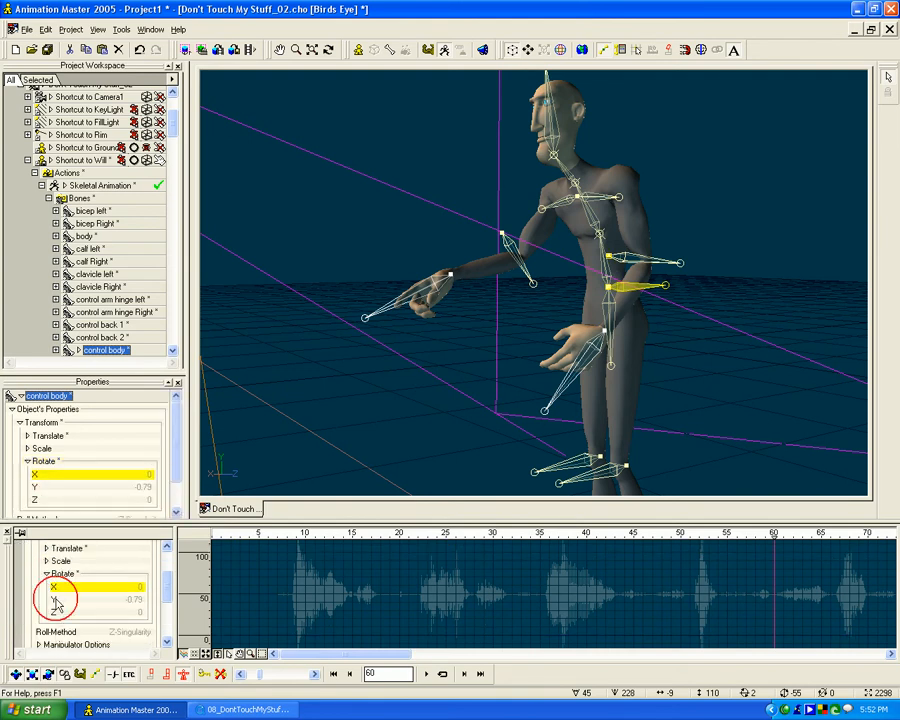
pyautogui.click(60, 600)
pyautogui.click(57, 587)
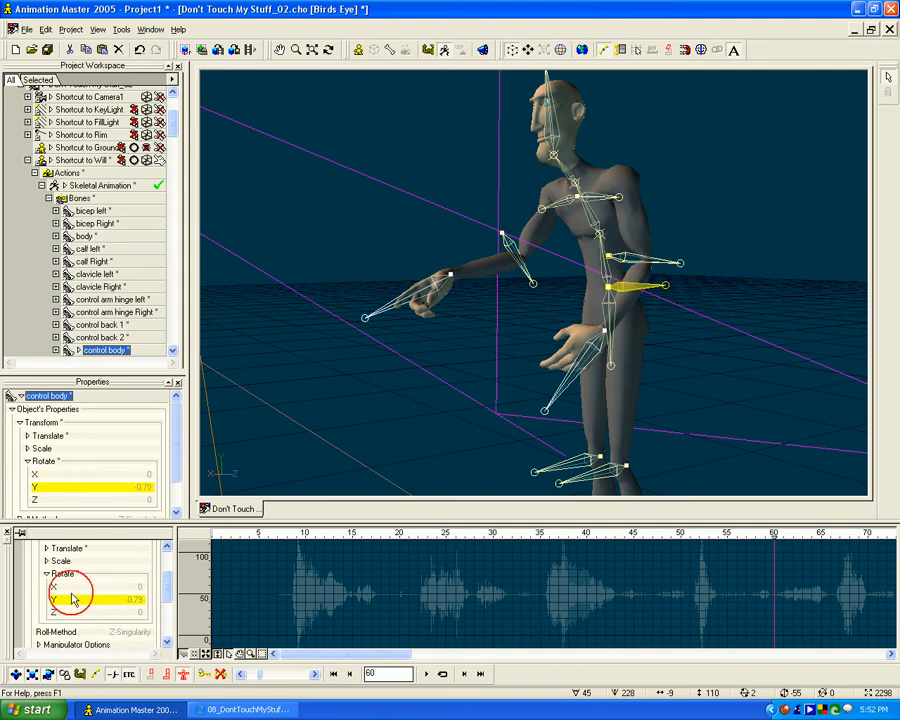
pyautogui.click(75, 598)
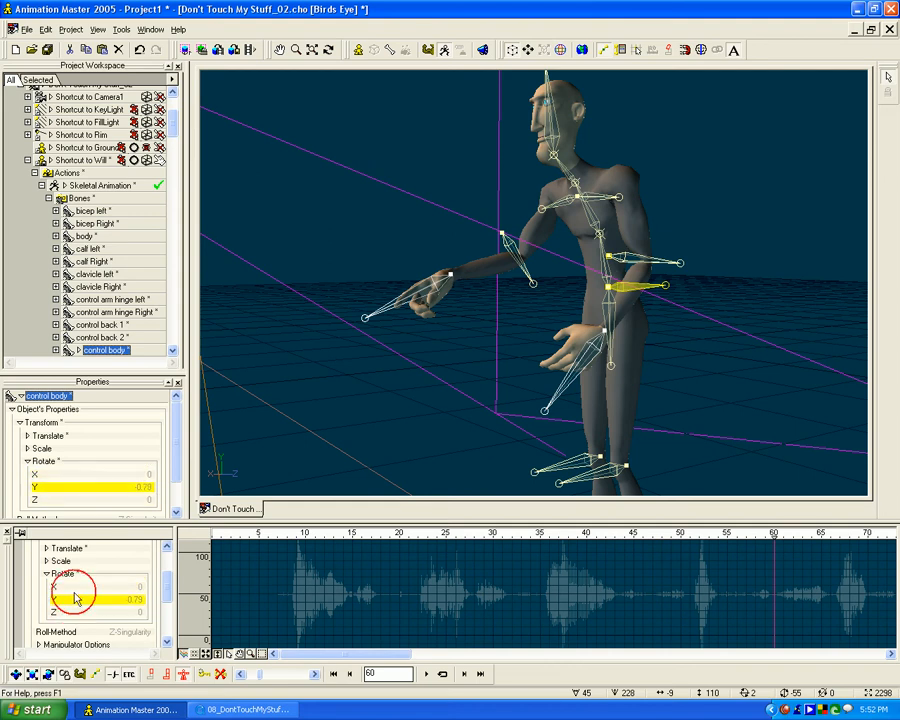
pyautogui.click(73, 575)
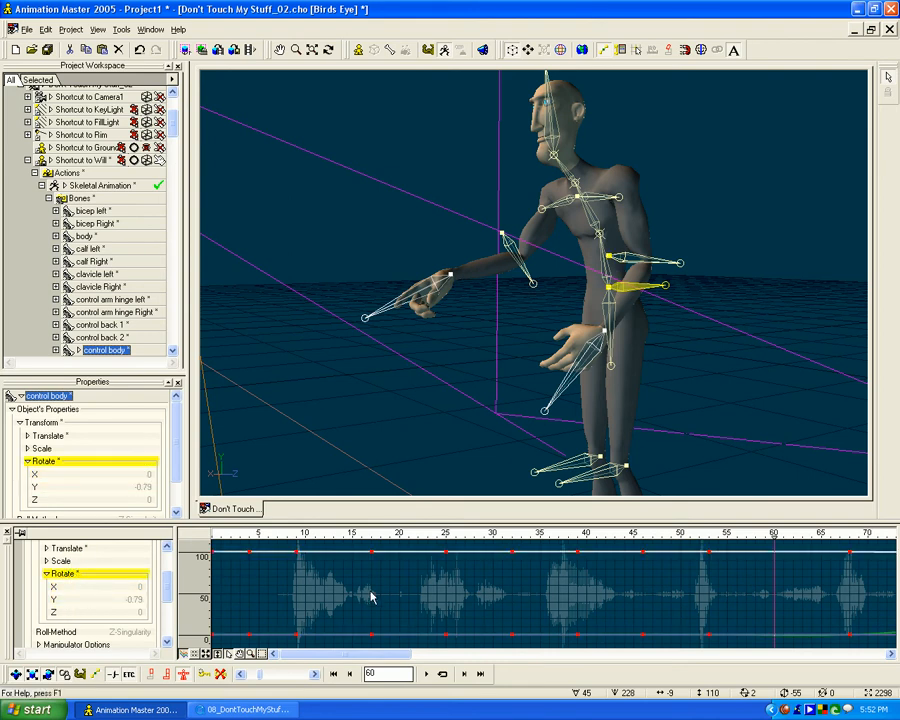
# - Examine the control body bone's separate rotation channel curves, then display all of the bone's curves together again
pyautogui.scroll(-4, 316, 599)
pyautogui.scroll(3, 316, 599)
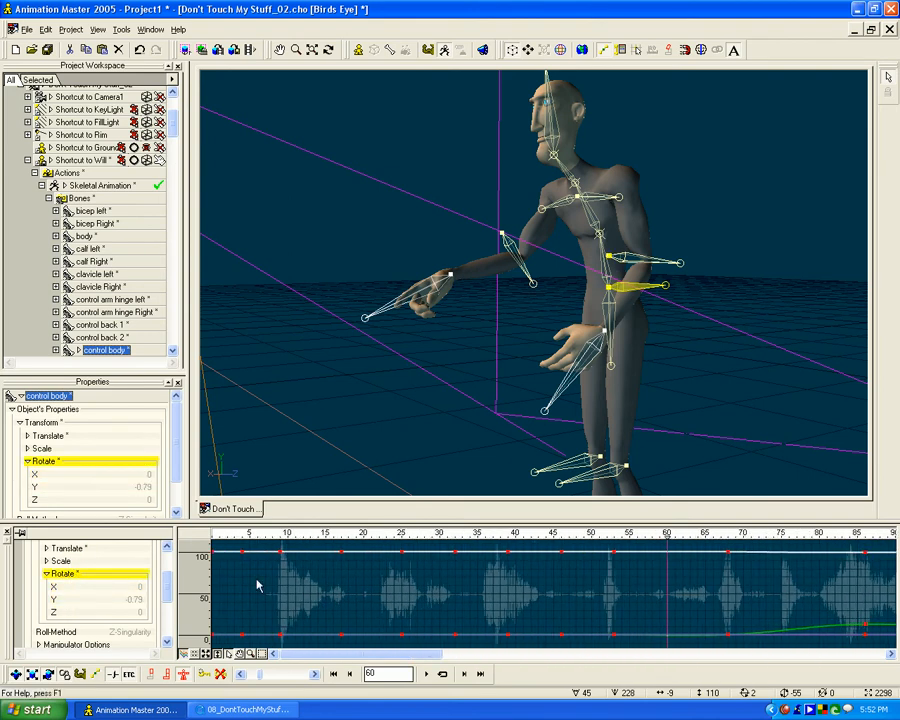
pyautogui.scroll(1, 167, 591)
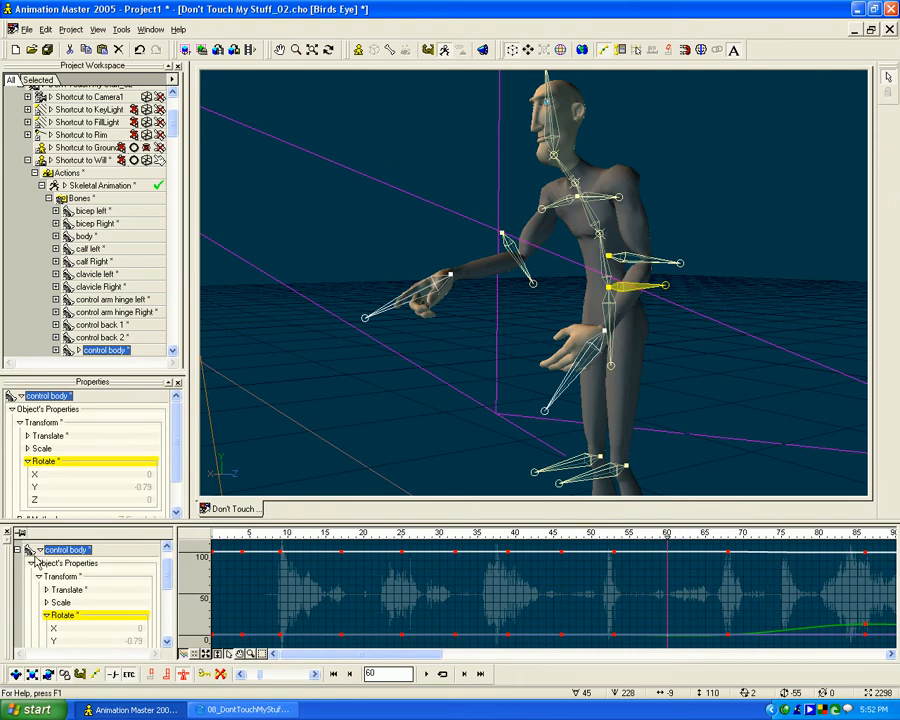
pyautogui.click(28, 549)
pyautogui.click(106, 603)
pyautogui.click(104, 591)
pyautogui.click(104, 579)
pyautogui.click(103, 567)
pyautogui.click(104, 579)
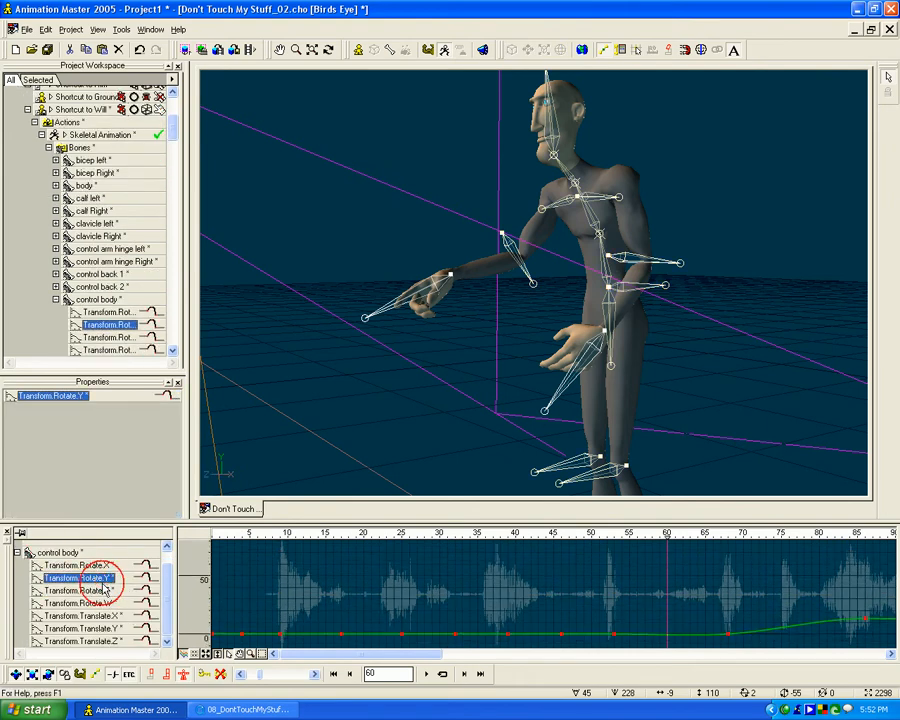
pyautogui.click(104, 591)
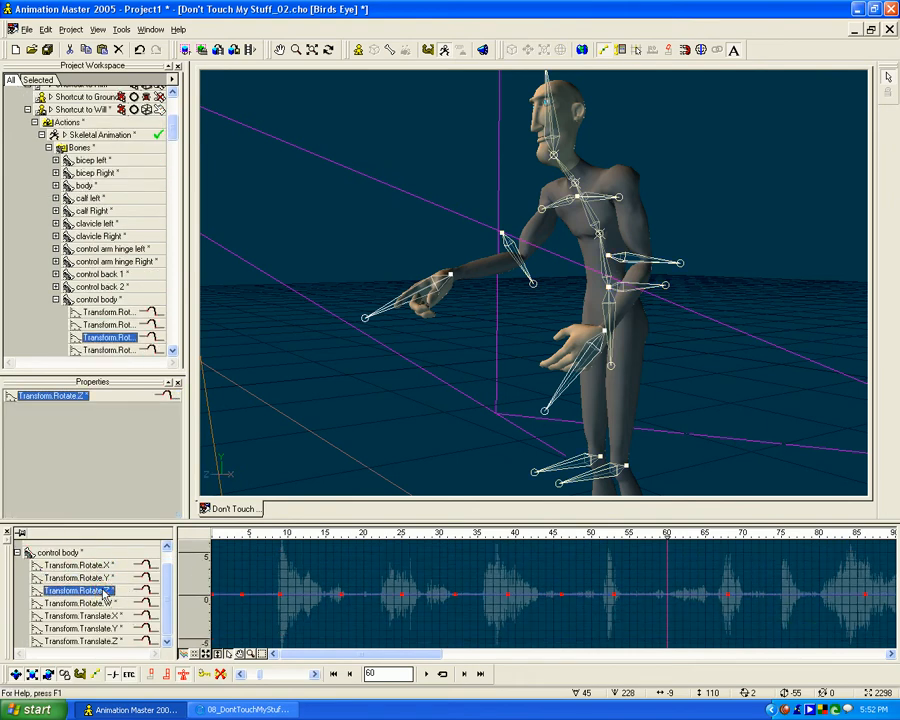
pyautogui.click(17, 551)
pyautogui.click(104, 299)
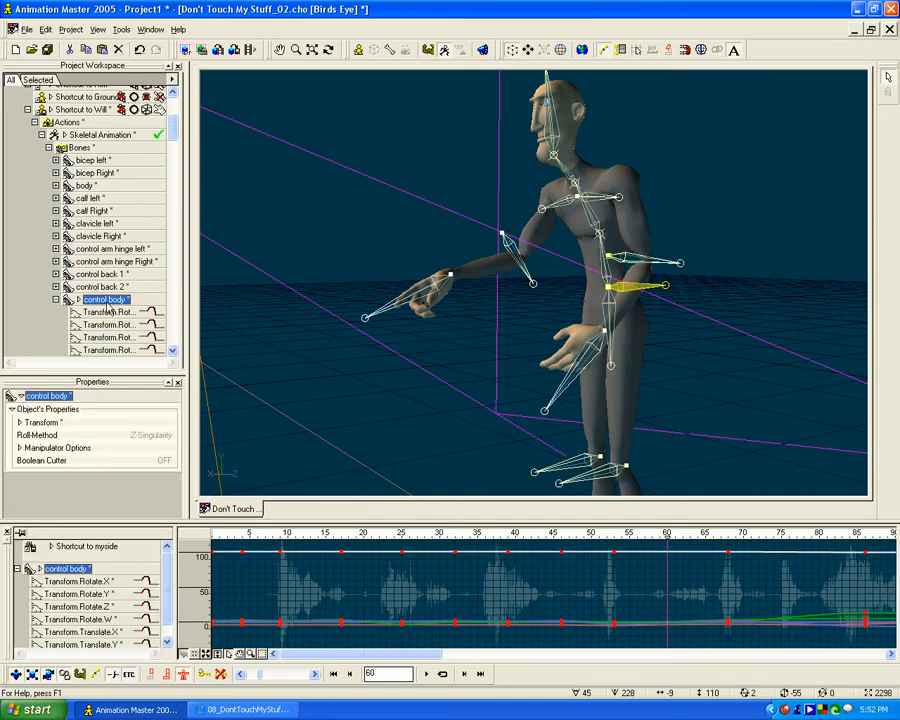
# - Collapse and re-expand the control body channels in the timeline, and compare the Rotate.X, Rotate.Y and Rotate.Z curves
pyautogui.scroll(-1, 165, 617)
pyautogui.click(40, 553)
pyautogui.click(40, 553)
pyautogui.click(17, 553)
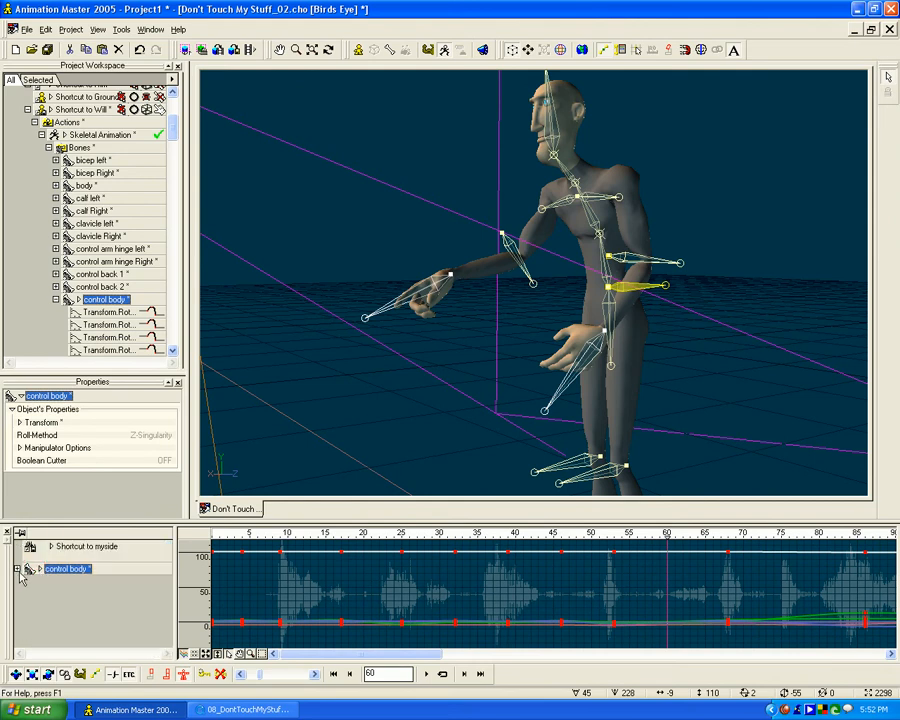
pyautogui.click(17, 567)
pyautogui.click(99, 566)
pyautogui.click(96, 579)
pyautogui.click(98, 591)
pyautogui.click(97, 578)
pyautogui.click(101, 567)
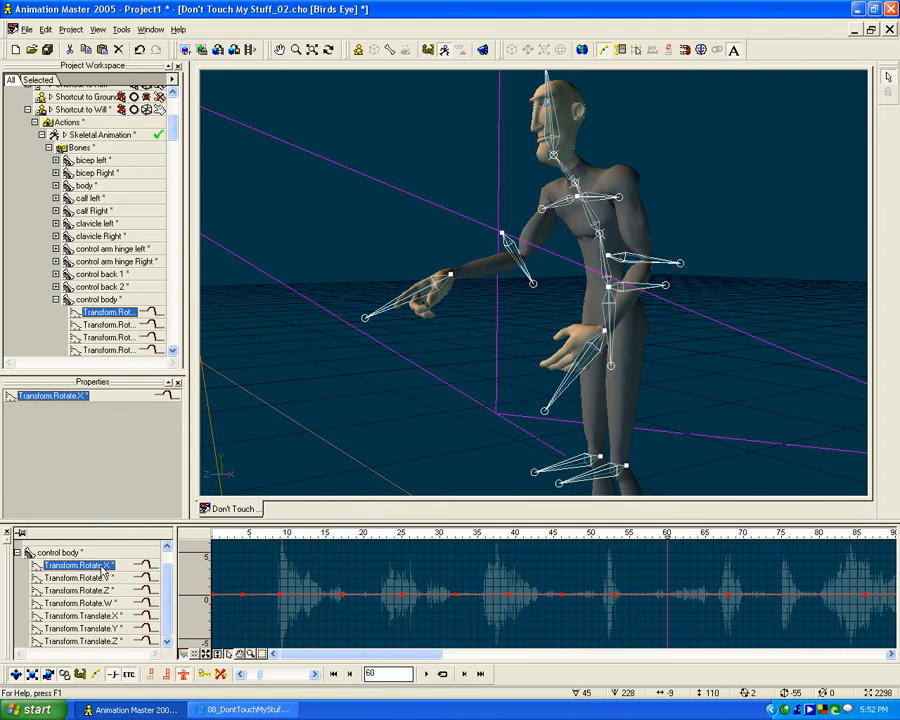
# - Fit the control body's Rotate.X curve in the timeline and inspect it over a wider frame range
pyautogui.click(217, 655)
pyautogui.moveTo(428, 577); pyautogui.dragTo(292, 614)
pyautogui.moveTo(220, 662); pyautogui.dragTo(214, 655)
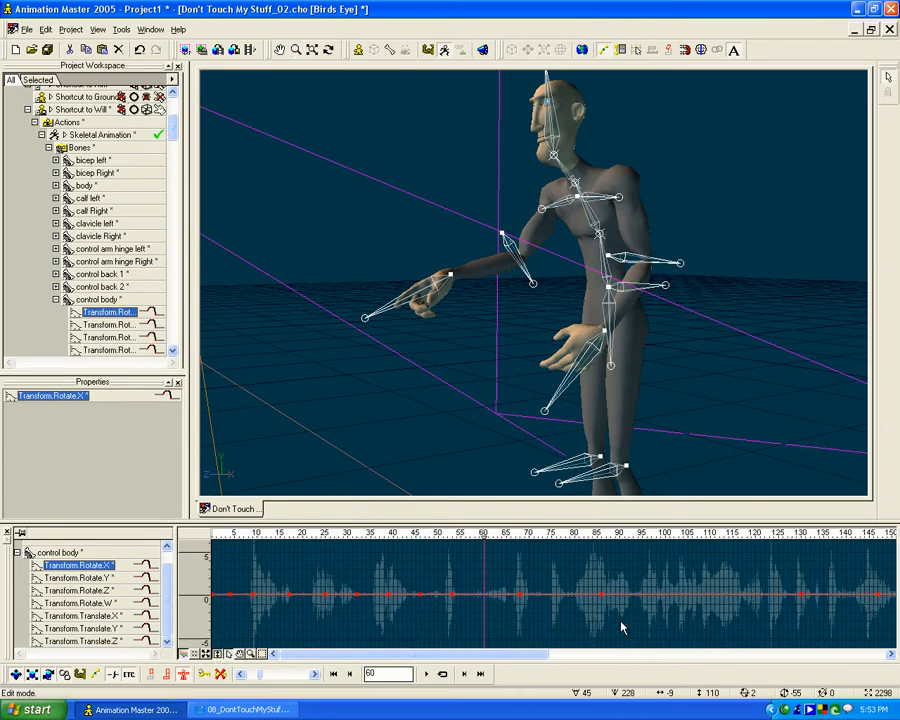
pyautogui.scroll(-5, 643, 621)
pyautogui.scroll(3, 644, 621)
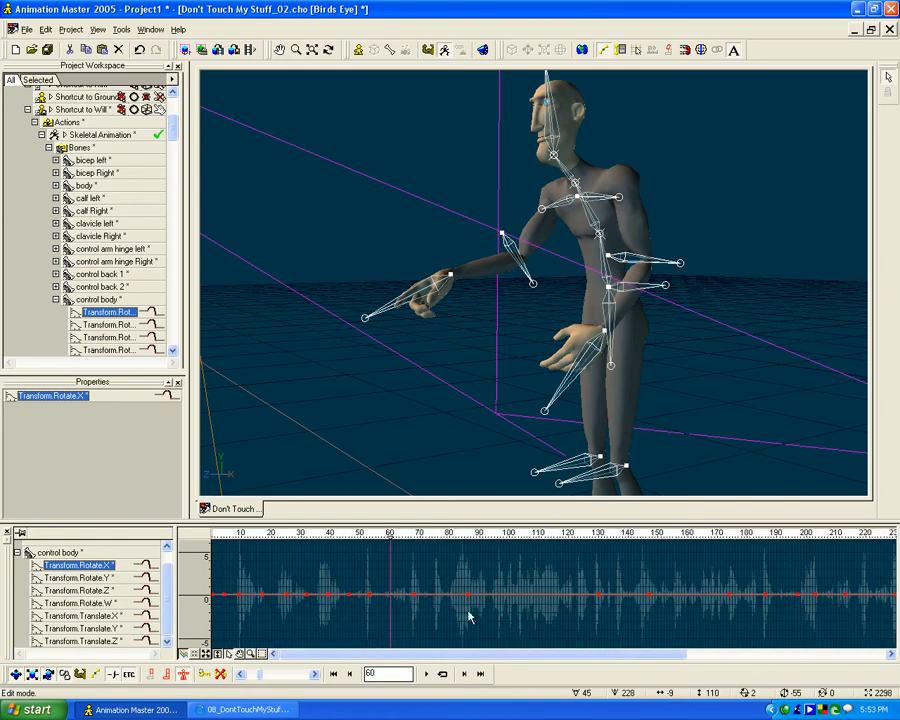
# - Show the control body's Translate.Y curve and lower its keyframe at frame 9
pyautogui.click(80, 628)
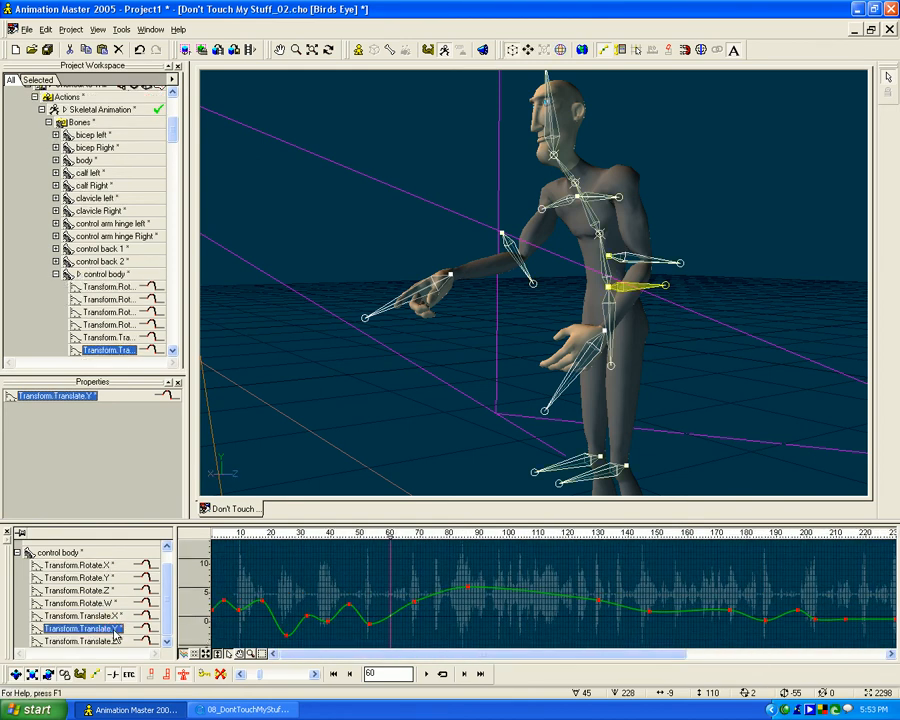
pyautogui.scroll(6, 362, 593)
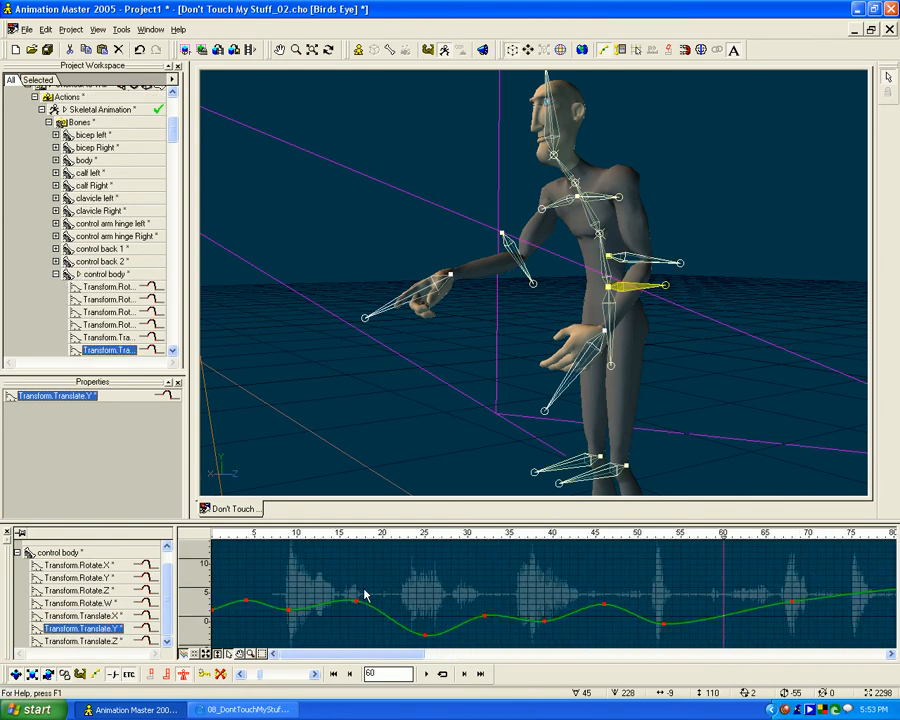
pyautogui.moveTo(448, 546)
pyautogui.mouseDown()
pyautogui.moveTo(258, 546)
pyautogui.moveTo(283, 546)
pyautogui.mouseUp()
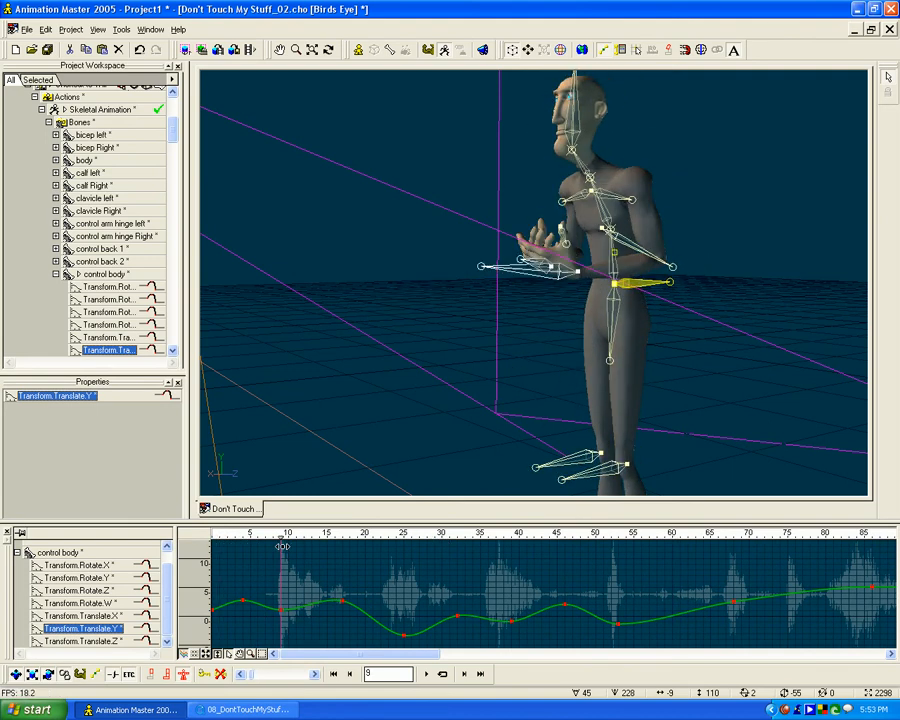
pyautogui.moveTo(281, 612); pyautogui.dragTo(283, 625)
# - Raise the control body's Translate.Y keyframe at frame 25 and lower the keyframes at frames 39, 53 and 46
pyautogui.moveTo(293, 541); pyautogui.dragTo(514, 534)
pyautogui.click(405, 632)
pyautogui.moveTo(512, 627); pyautogui.dragTo(512, 636)
pyautogui.moveTo(512, 536)
pyautogui.mouseDown()
pyautogui.moveTo(300, 535)
pyautogui.moveTo(619, 536)
pyautogui.mouseUp()
pyautogui.moveTo(619, 625)
pyautogui.mouseDown()
pyautogui.moveTo(620, 657)
pyautogui.moveTo(620, 634)
pyautogui.mouseUp()
pyautogui.moveTo(619, 533)
pyautogui.mouseDown()
pyautogui.moveTo(233, 545)
pyautogui.moveTo(665, 545)
pyautogui.moveTo(360, 545)
pyautogui.moveTo(497, 545)
pyautogui.mouseUp()
pyautogui.moveTo(566, 604); pyautogui.dragTo(565, 615)
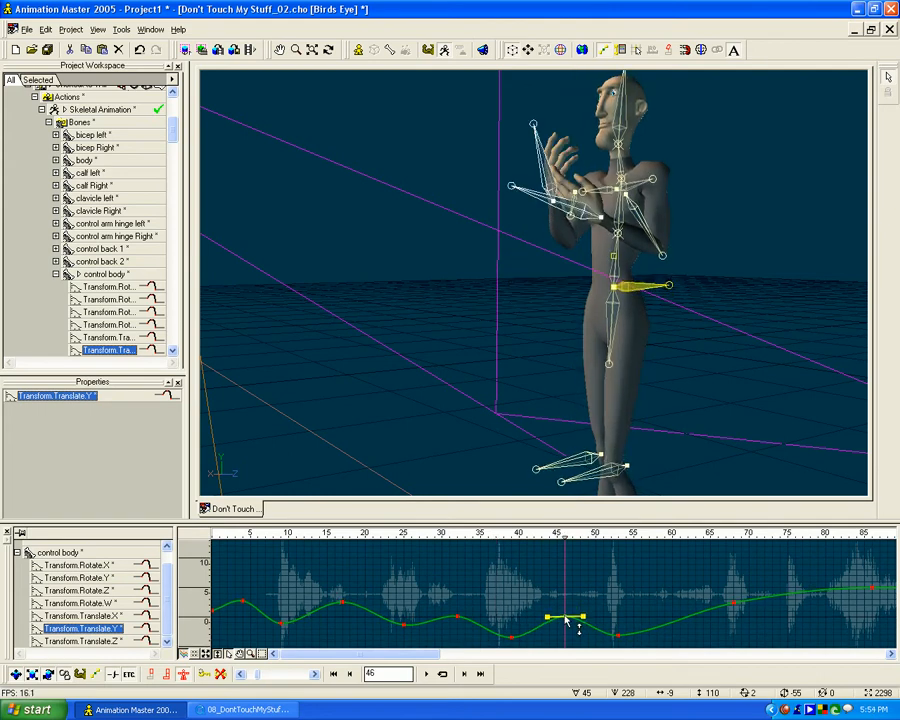
# - Select the right hand control bone at frame 60 and scrub through the animation to review the hand's motion
pyautogui.moveTo(561, 541)
pyautogui.mouseDown()
pyautogui.moveTo(466, 532)
pyautogui.moveTo(275, 540)
pyautogui.moveTo(840, 540)
pyautogui.moveTo(310, 558)
pyautogui.moveTo(660, 578)
pyautogui.moveTo(221, 588)
pyautogui.moveTo(895, 593)
pyautogui.moveTo(155, 610)
pyautogui.moveTo(636, 620)
pyautogui.moveTo(450, 606)
pyautogui.moveTo(576, 598)
pyautogui.moveTo(398, 597)
pyautogui.moveTo(735, 596)
pyautogui.moveTo(672, 600)
pyautogui.mouseUp()
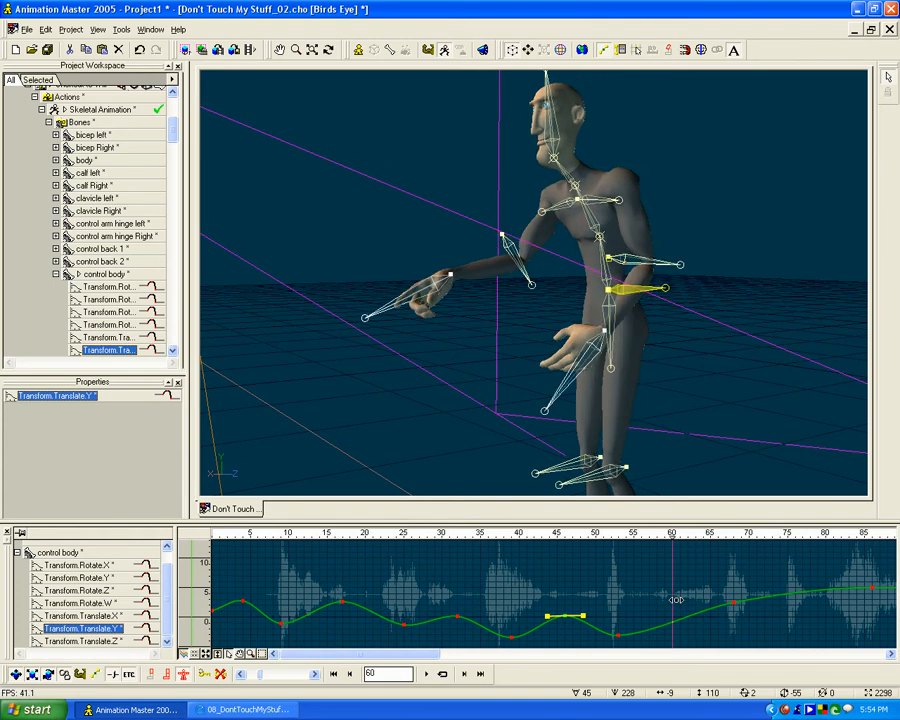
pyautogui.click(422, 290)
pyautogui.moveTo(672, 535)
pyautogui.mouseDown()
pyautogui.moveTo(665, 537)
pyautogui.moveTo(673, 537)
pyautogui.mouseUp()
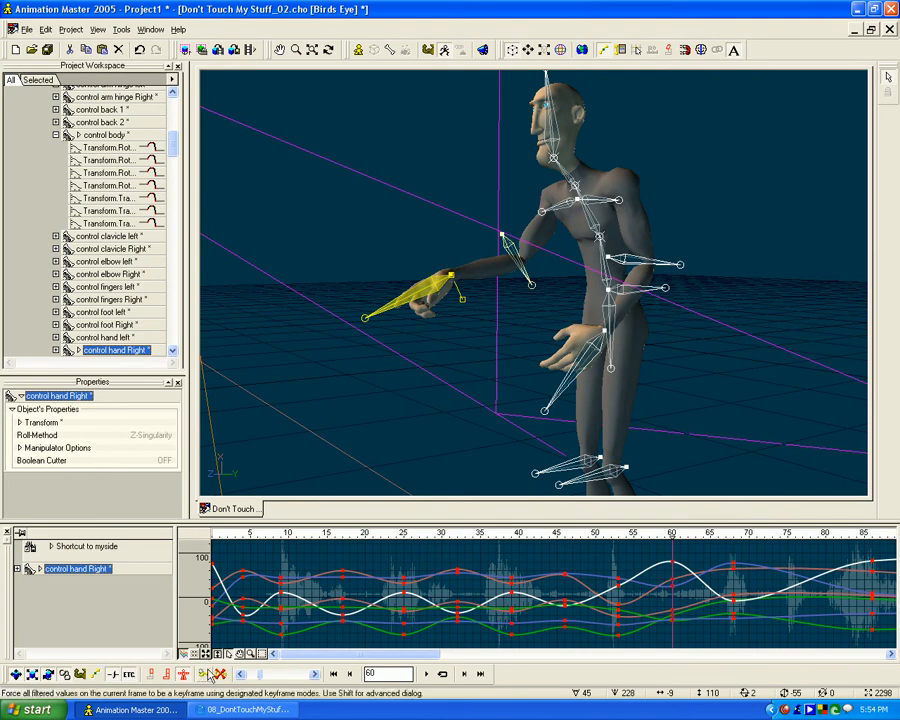
pyautogui.moveTo(236, 533); pyautogui.dragTo(671, 528)
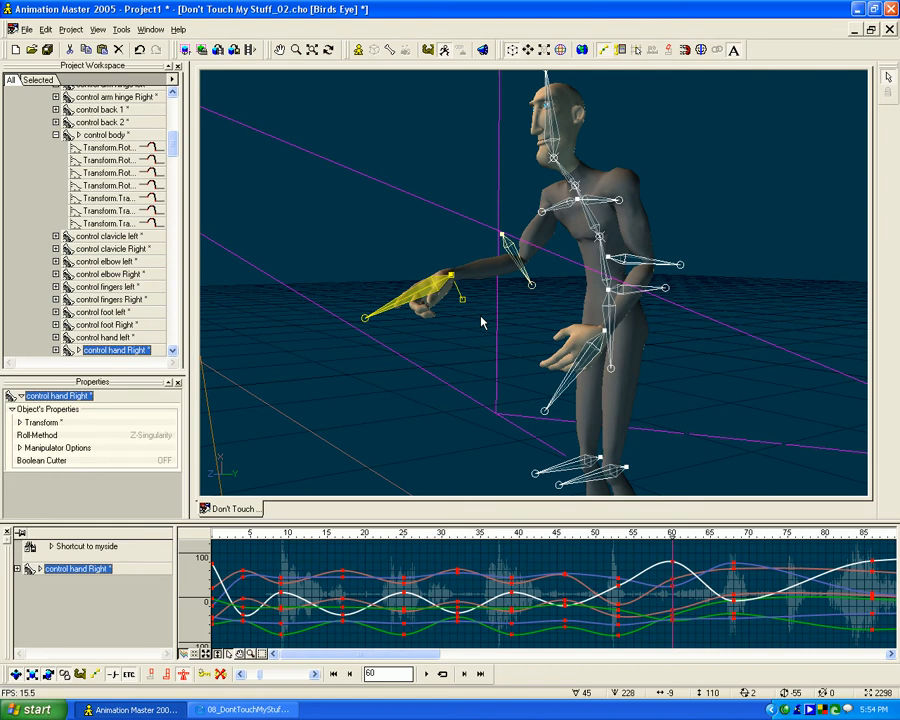
pyautogui.moveTo(479, 325); pyautogui.dragTo(494, 217, button='middle')
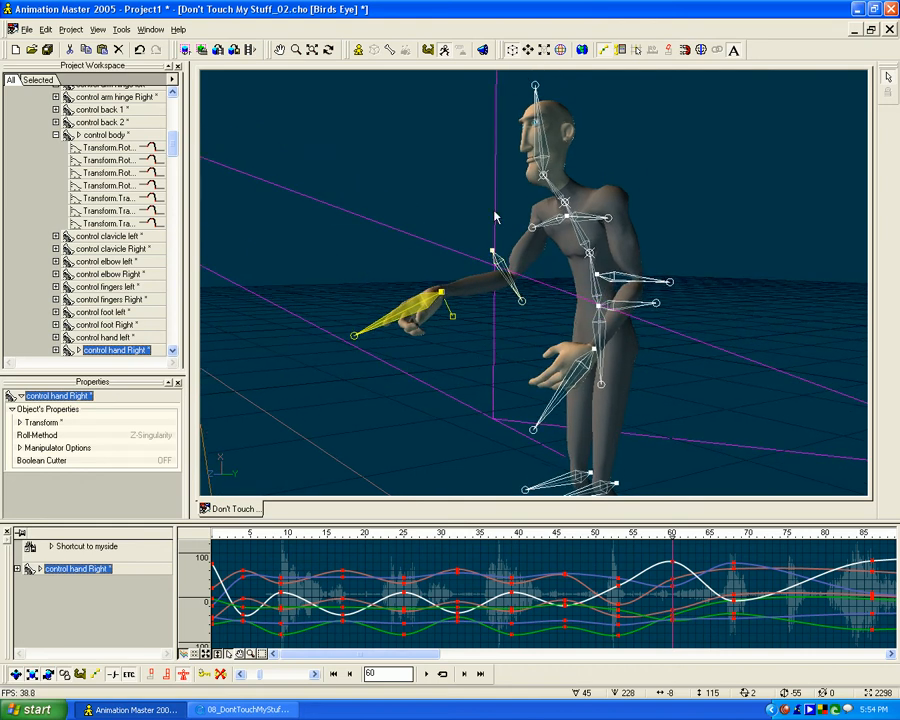
# - Enable Onion Skin in the program options with Step from frame, 5 frames before, 5 after and a step of 2
pyautogui.click(121, 30)
pyautogui.click(140, 46)
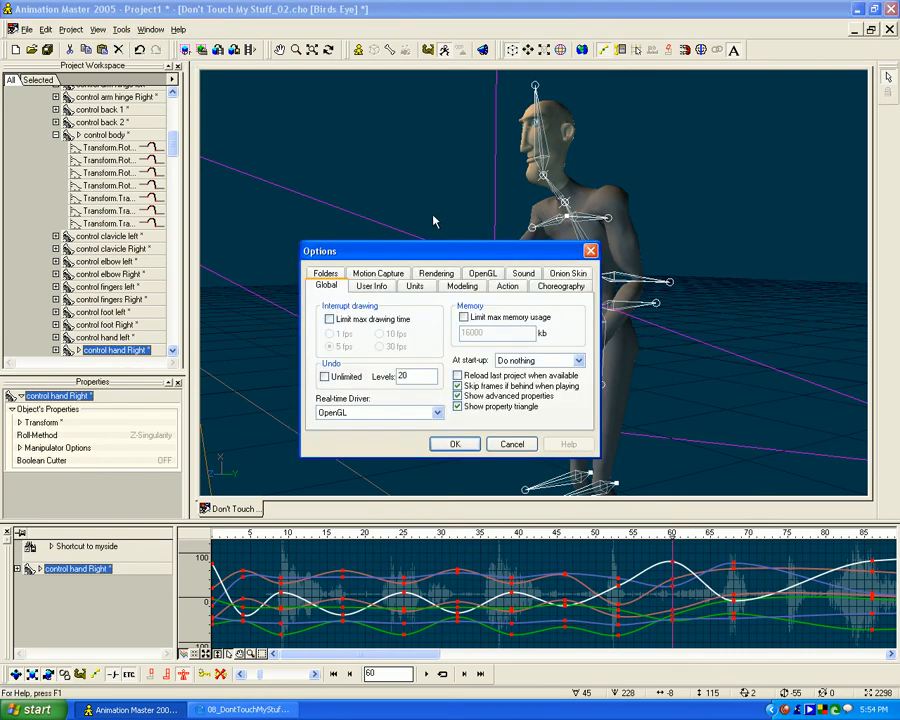
pyautogui.click(565, 285)
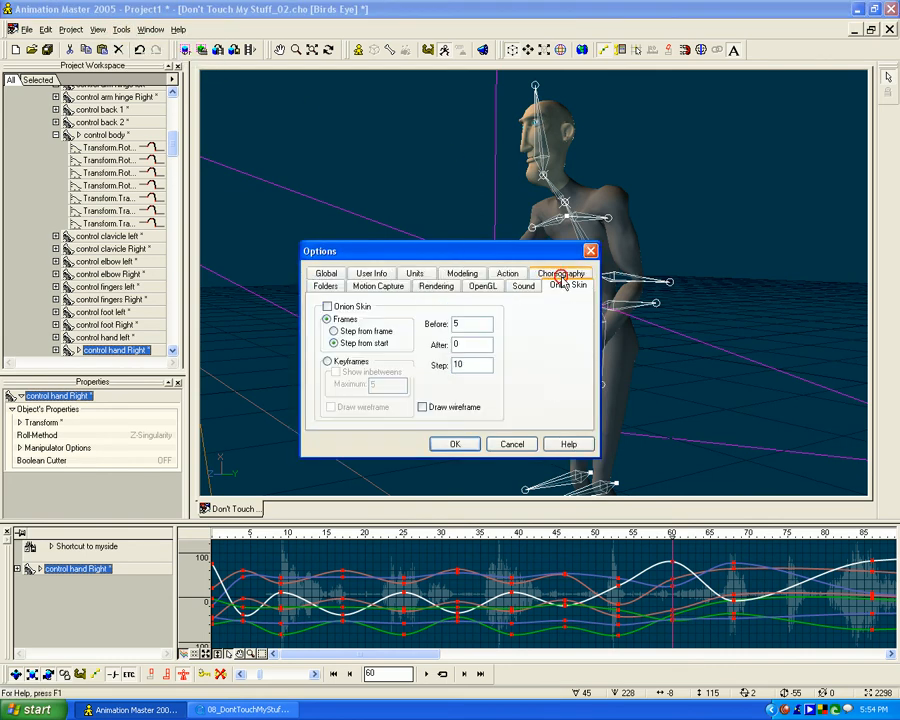
pyautogui.click(327, 305)
pyautogui.click(334, 331)
pyautogui.moveTo(469, 344); pyautogui.dragTo(424, 343)
pyautogui.moveTo(463, 324); pyautogui.dragTo(418, 320)
pyautogui.moveTo(465, 345)
pyautogui.mouseDown()
pyautogui.moveTo(441, 344)
pyautogui.moveTo(447, 323)
pyautogui.moveTo(454, 344)
pyautogui.mouseUp()
pyautogui.moveTo(455, 364); pyautogui.dragTo(438, 366)
# - Switch the onion skin to Keyframes with inbetweens shown, a maximum of 5 and wireframe drawing, and apply the options
pyautogui.click(328, 362)
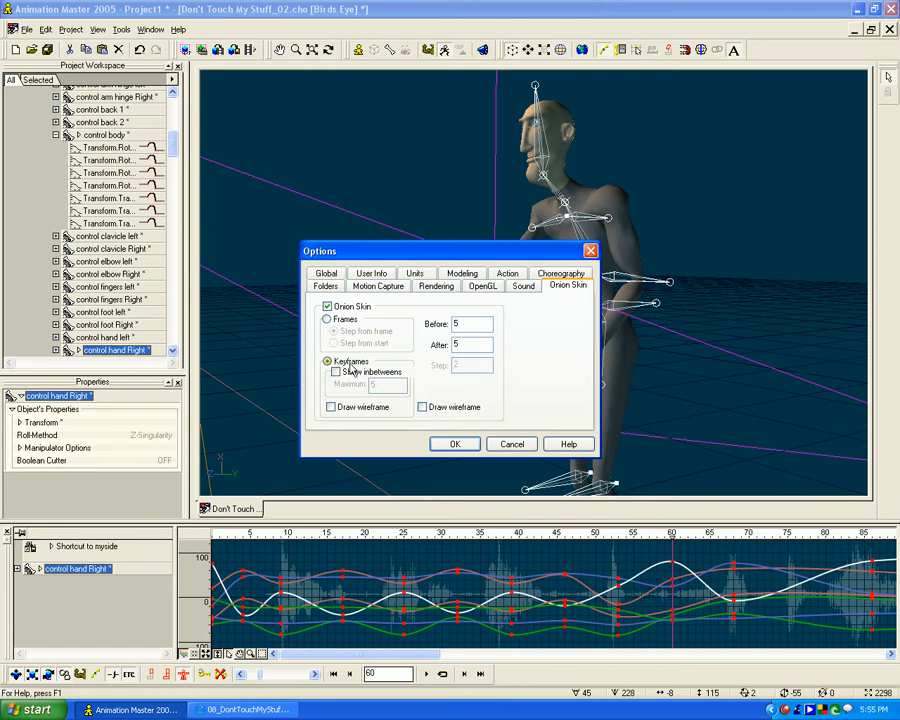
pyautogui.click(336, 371)
pyautogui.click(337, 373)
pyautogui.click(336, 372)
pyautogui.click(331, 407)
pyautogui.click(423, 408)
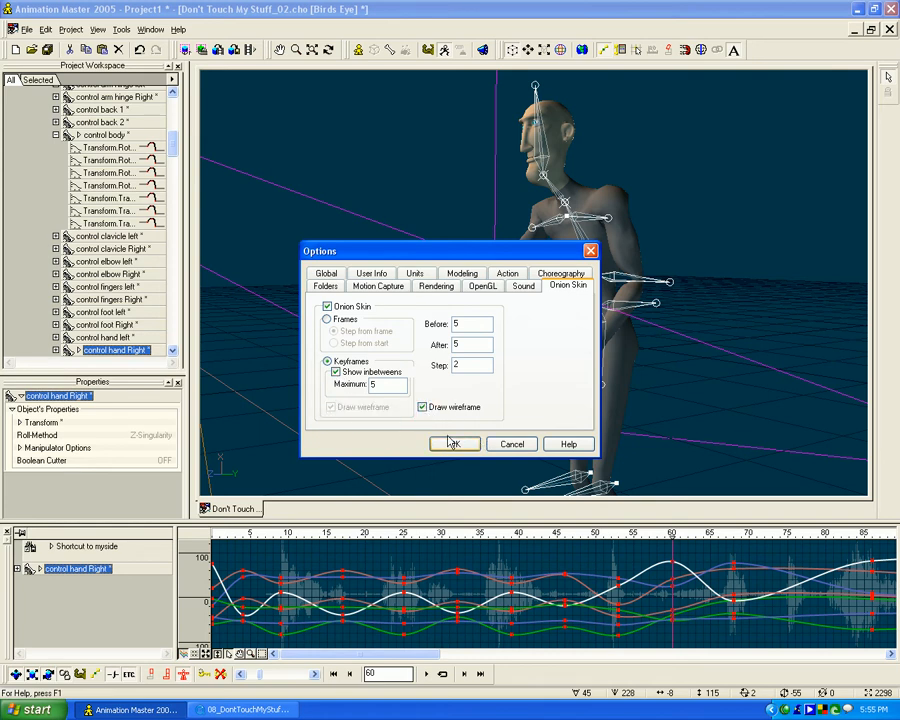
pyautogui.click(455, 445)
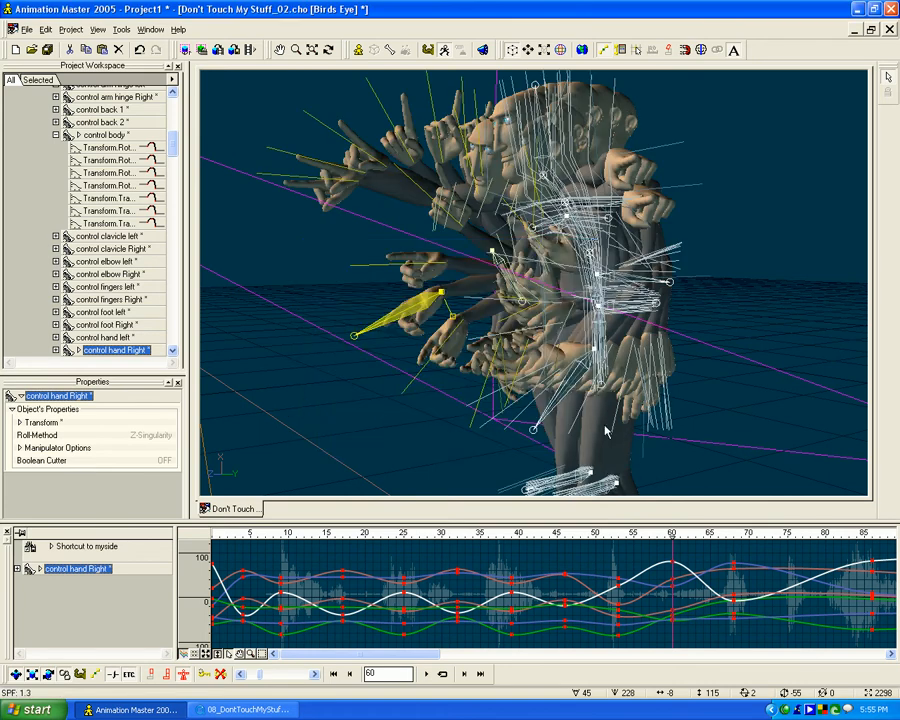
# - Display the character in wireframe and scrub back through frame 57 to frame 53 with the onion skins showing
pyautogui.moveTo(672, 533)
pyautogui.mouseDown()
pyautogui.moveTo(622, 533)
pyautogui.moveTo(649, 533)
pyautogui.mouseUp()
pyautogui.press('8')
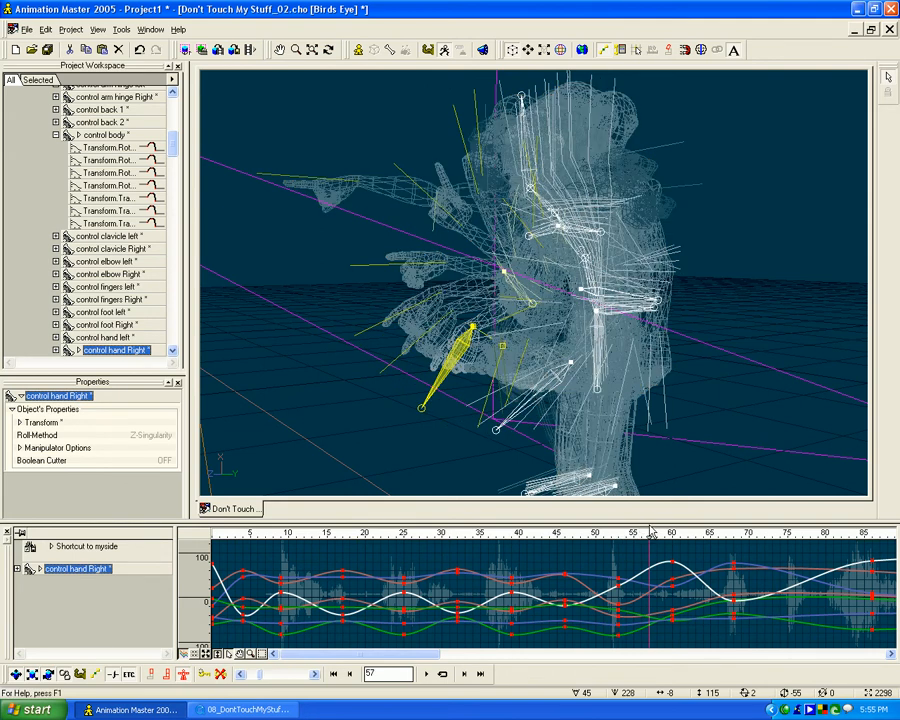
pyautogui.moveTo(649, 533)
pyautogui.mouseDown()
pyautogui.moveTo(607, 533)
pyautogui.moveTo(618, 534)
pyautogui.mouseUp()
pyautogui.click(121, 29)
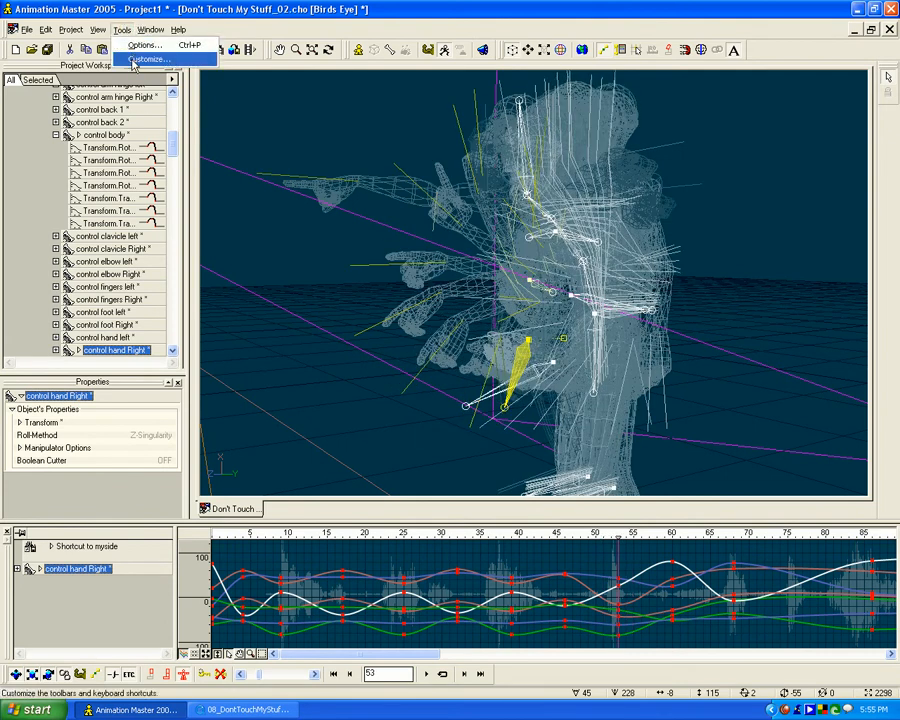
pyautogui.click(142, 59)
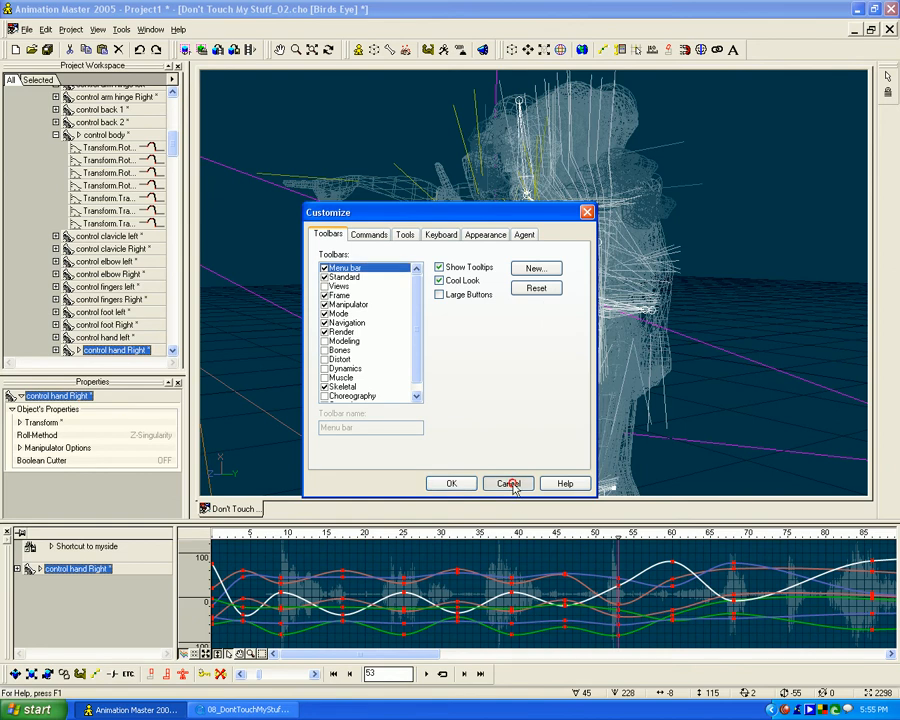
pyautogui.press('Escape')
# - Set the onion skin to 2 before, 2 after and a step of 10, and apply the options
pyautogui.click(122, 29)
pyautogui.click(140, 45)
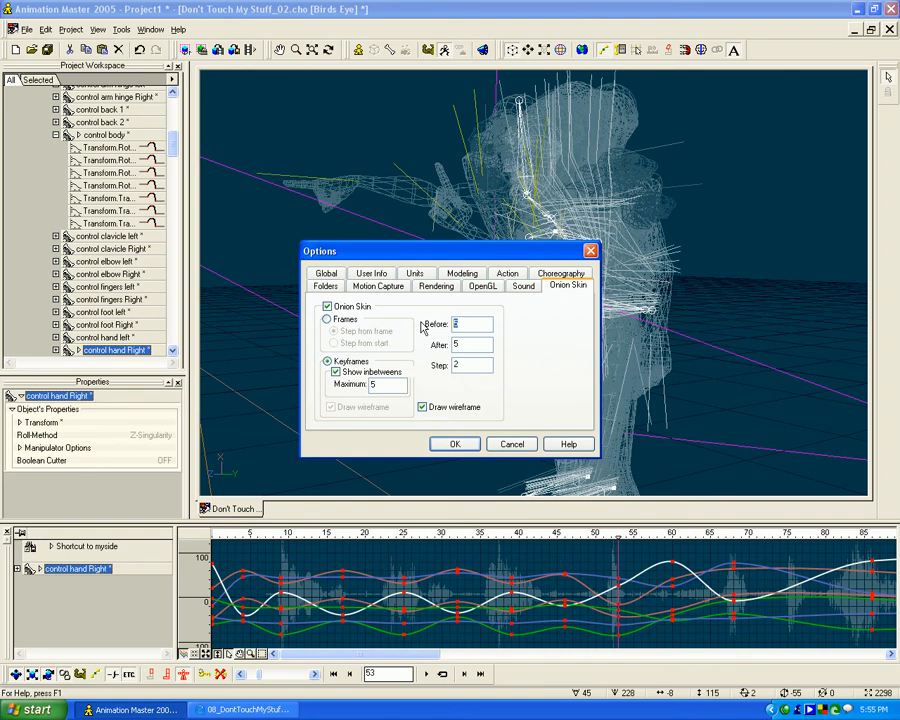
pyautogui.moveTo(465, 368); pyautogui.dragTo(425, 372)
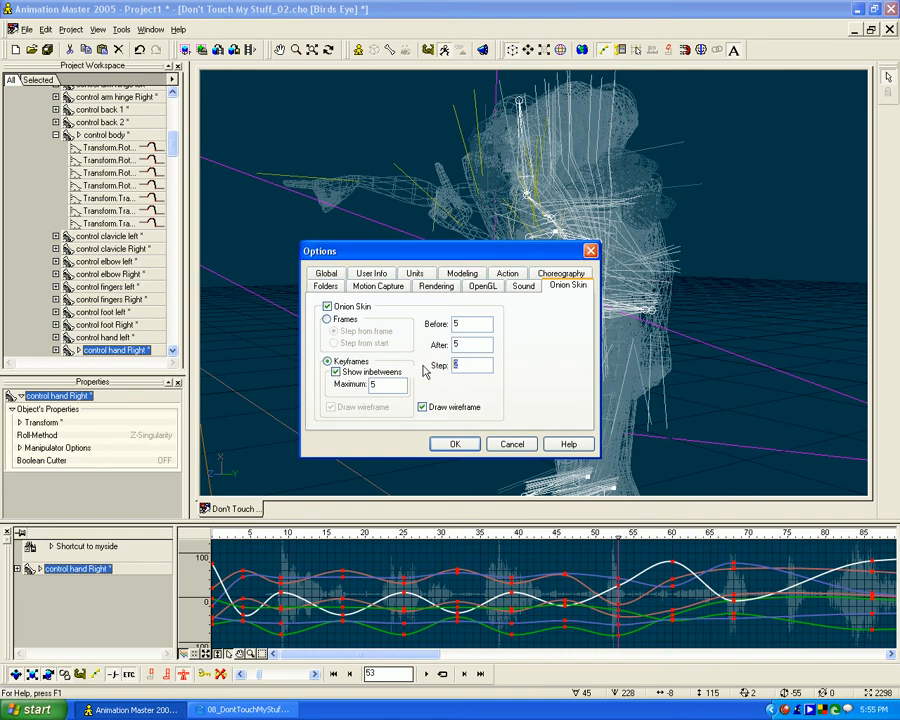
pyautogui.click(475, 440)
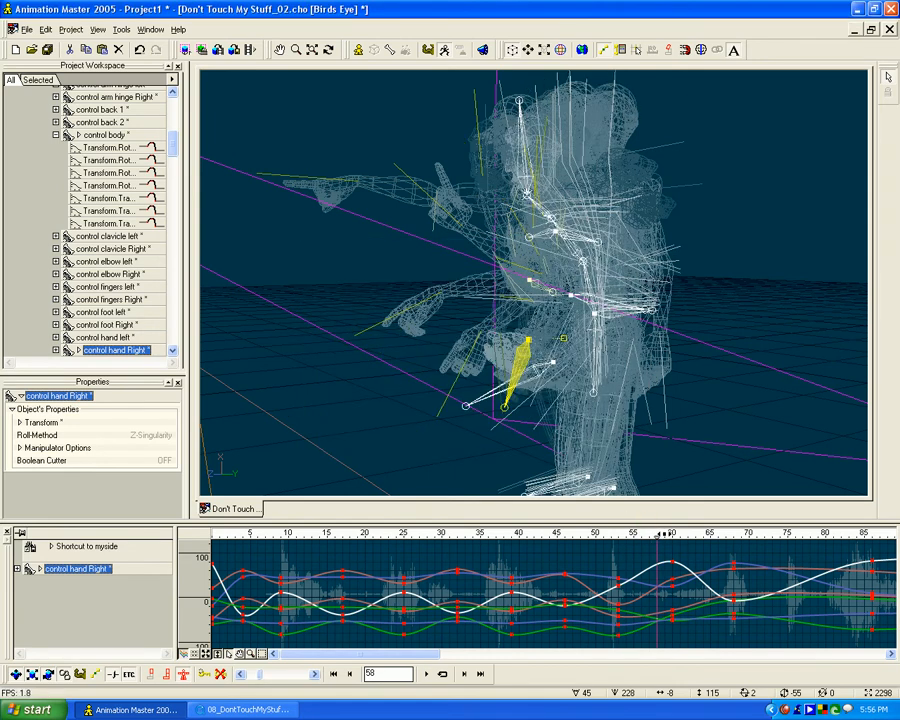
pyautogui.click(121, 29)
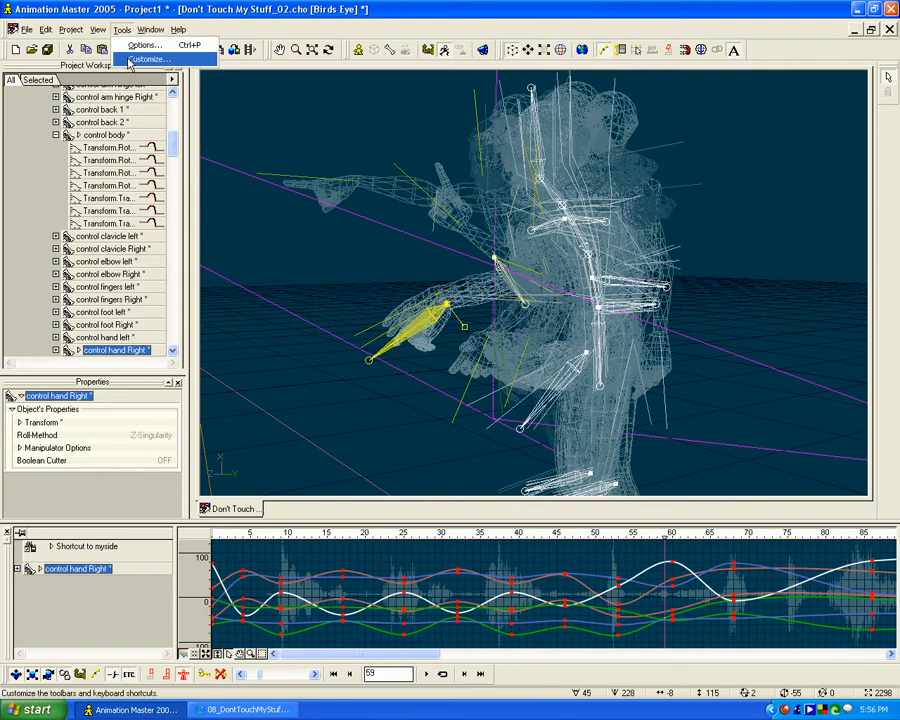
pyautogui.click(134, 57)
pyautogui.click(517, 484)
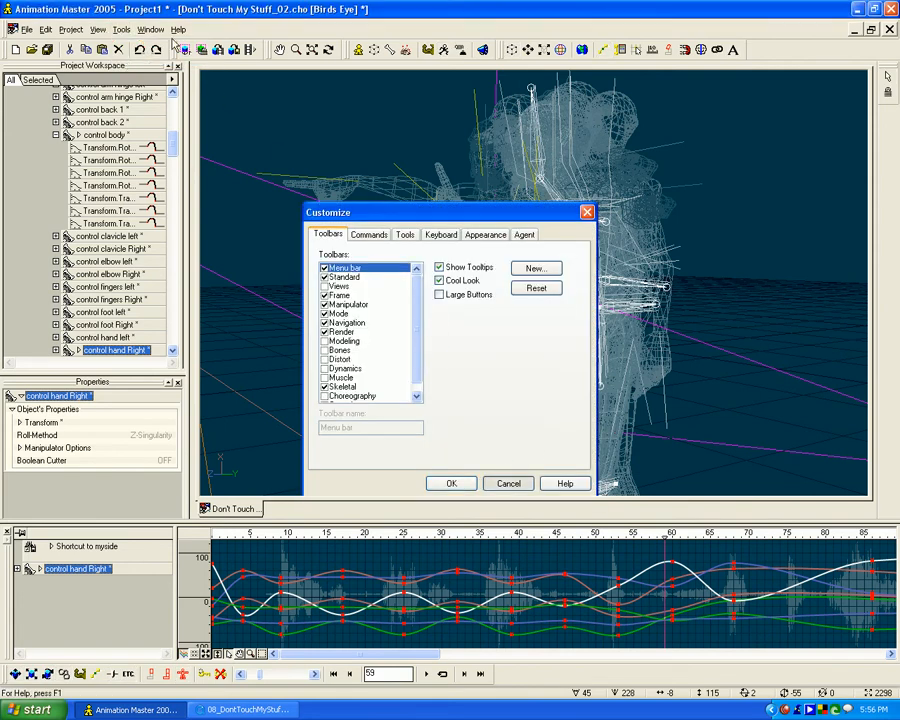
# - Reduce the onion skin step to 5 and apply the options
pyautogui.click(115, 33)
pyautogui.click(134, 61)
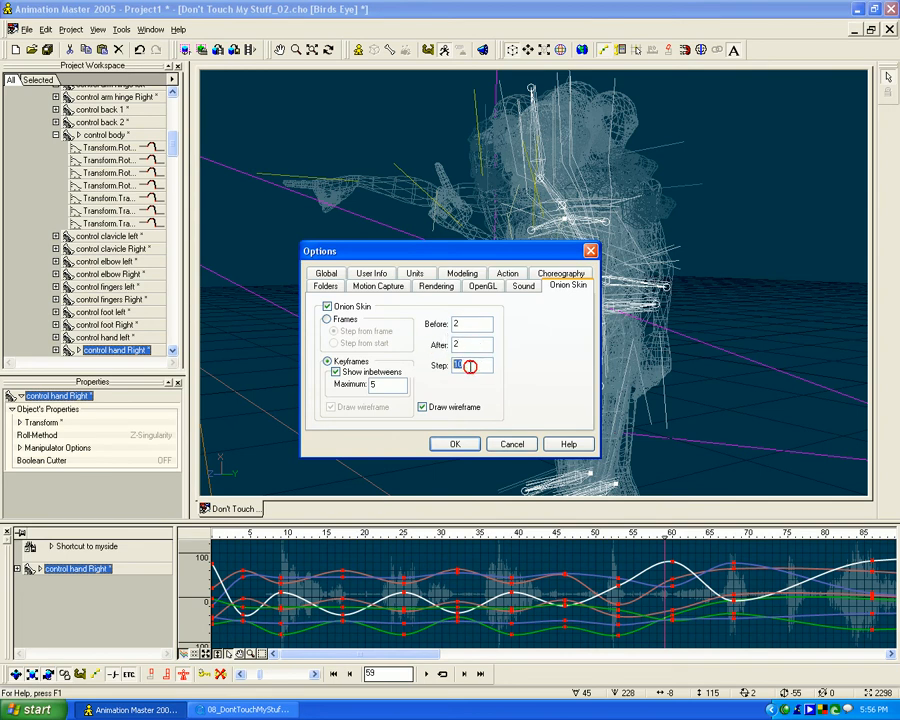
pyautogui.click(454, 444)
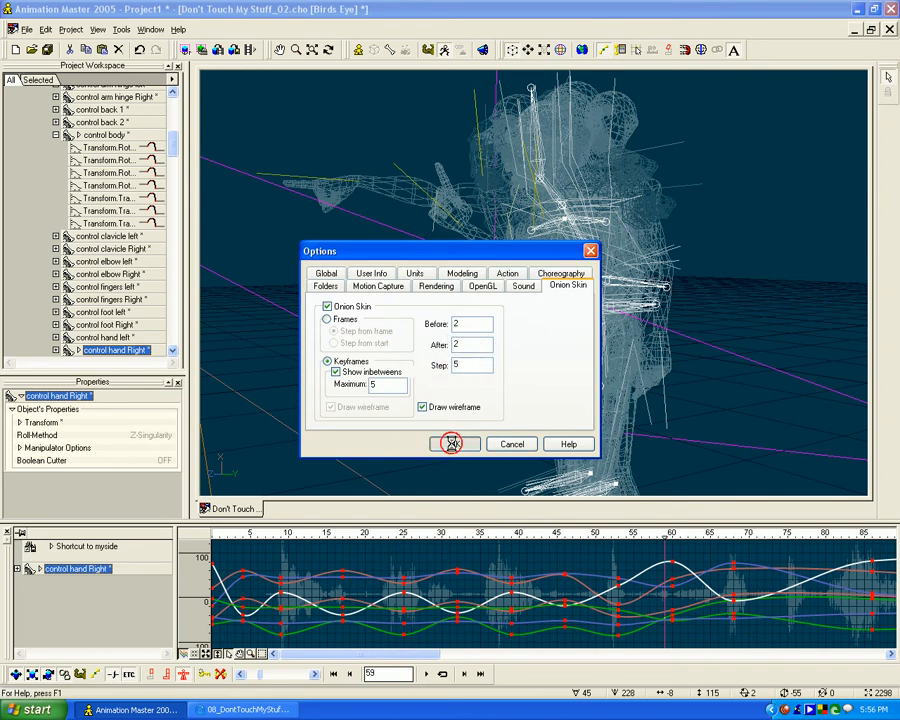
# - Scrub to frame 64 and examine the arc traced by the right hand's onion-skinned poses
pyautogui.moveTo(665, 537)
pyautogui.mouseDown()
pyautogui.moveTo(571, 535)
pyautogui.moveTo(703, 534)
pyautogui.mouseUp()
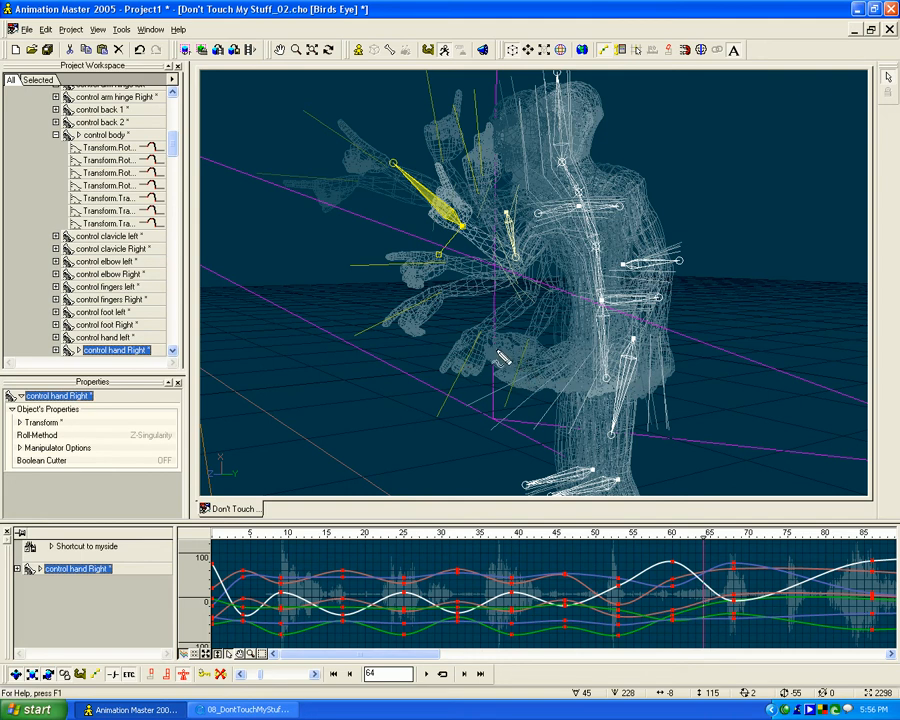
pyautogui.moveTo(452, 320)
pyautogui.mouseDown()
pyautogui.moveTo(440, 292)
pyautogui.moveTo(443, 256)
pyautogui.moveTo(494, 189)
pyautogui.mouseUp()
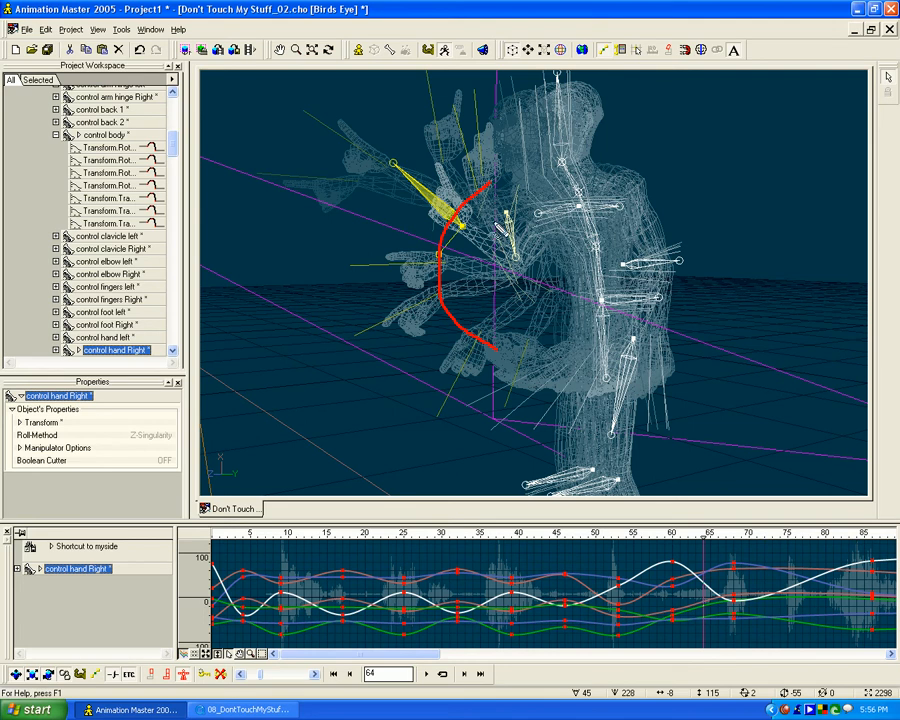
pyautogui.moveTo(470, 235); pyautogui.dragTo(455, 264)
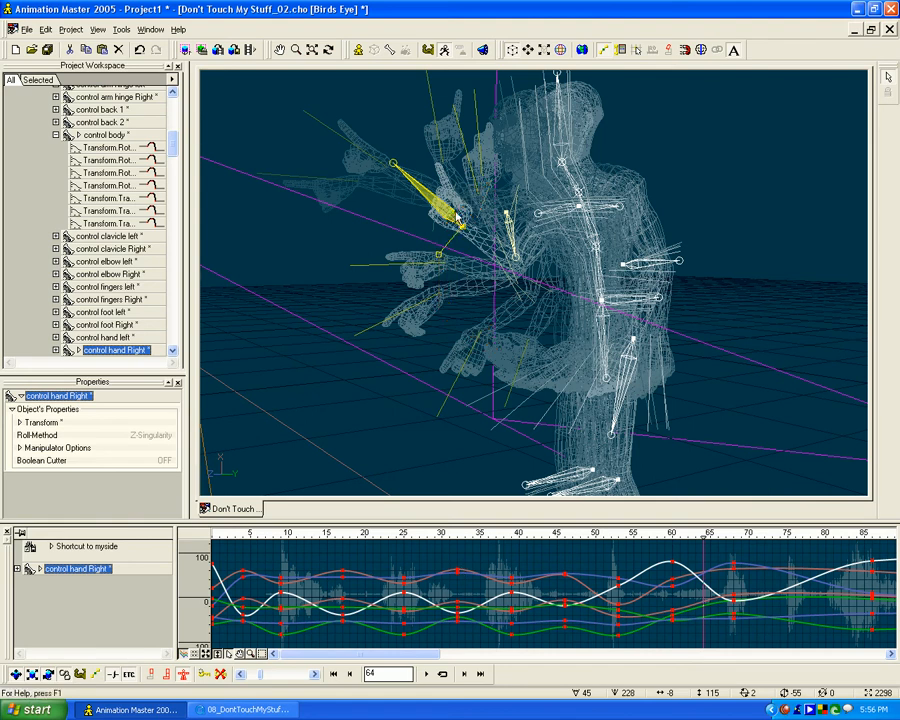
# - Expand the right hand control bone's channels, show its Translate.X curve and lower the keyframe at frame 60
pyautogui.click(17, 569)
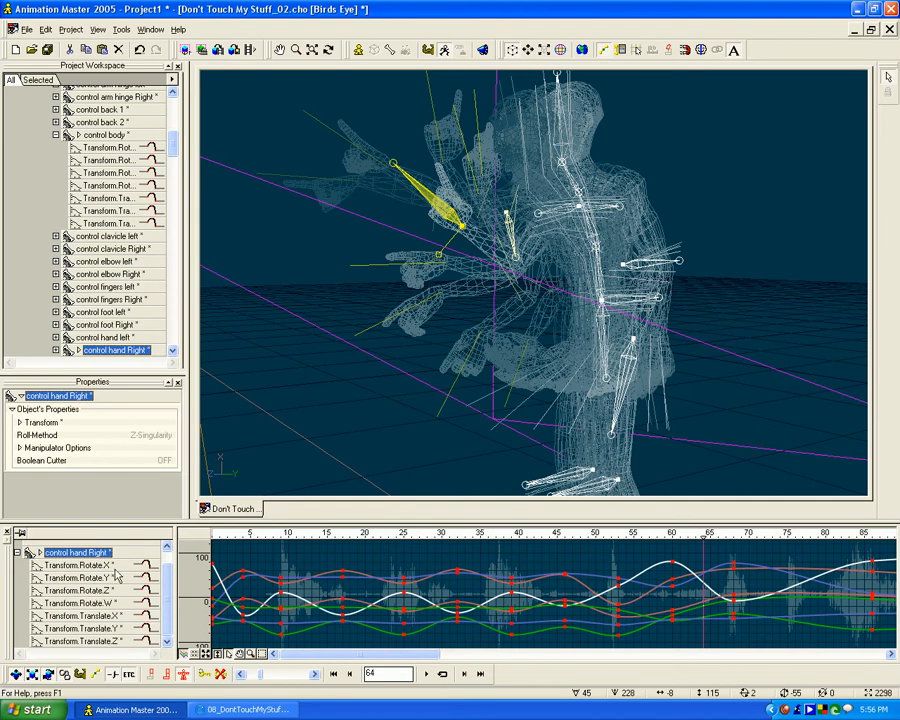
pyautogui.click(110, 616)
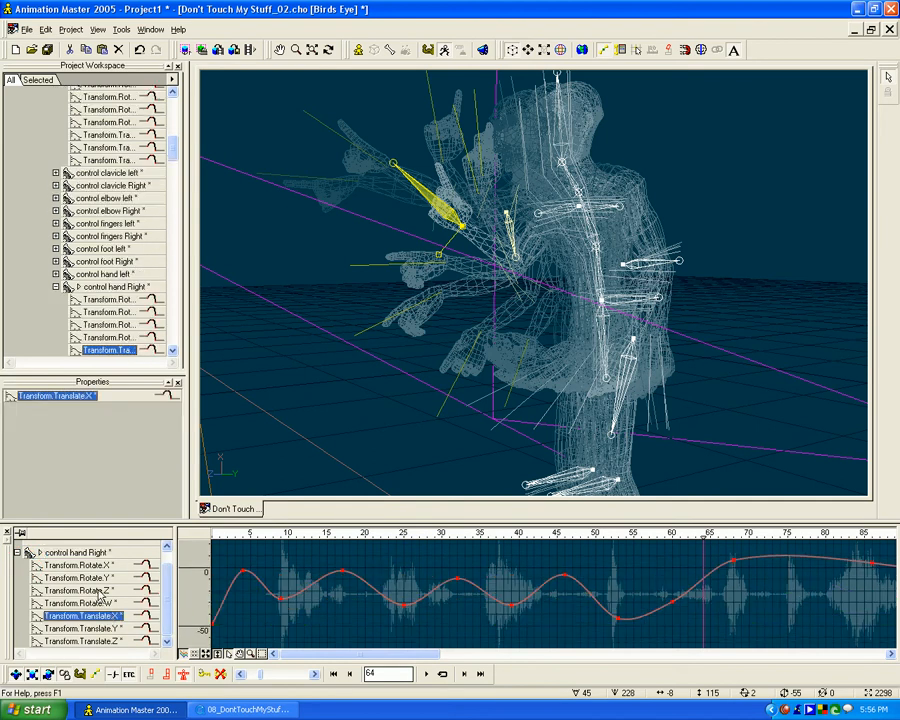
pyautogui.click(675, 607)
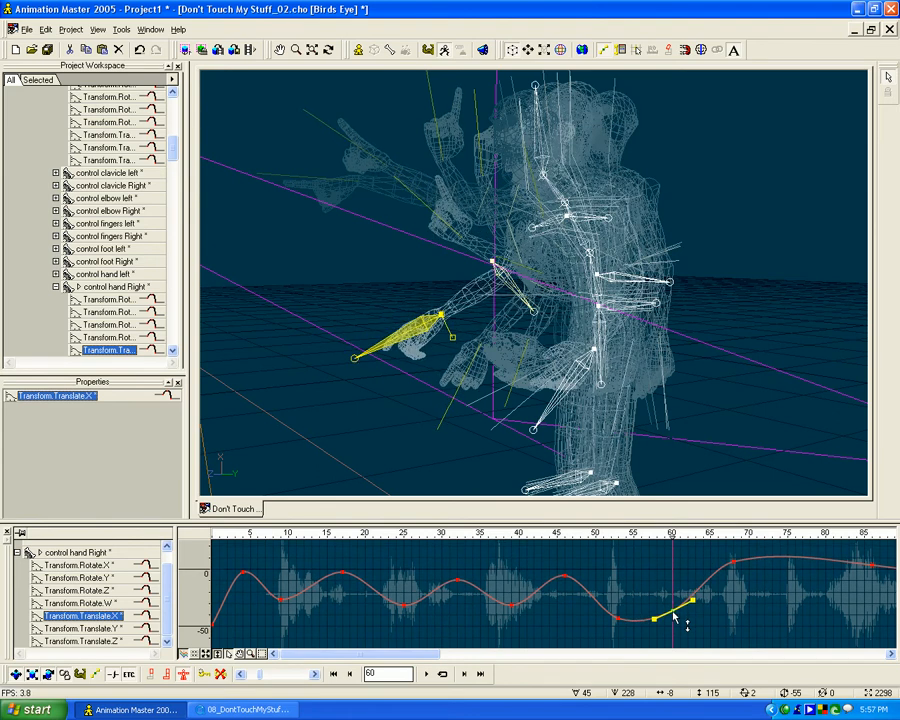
# - Raise the right hand control bone's Translate.Y keyframe at frame 60, and display its Translate.Z curve
pyautogui.click(111, 627)
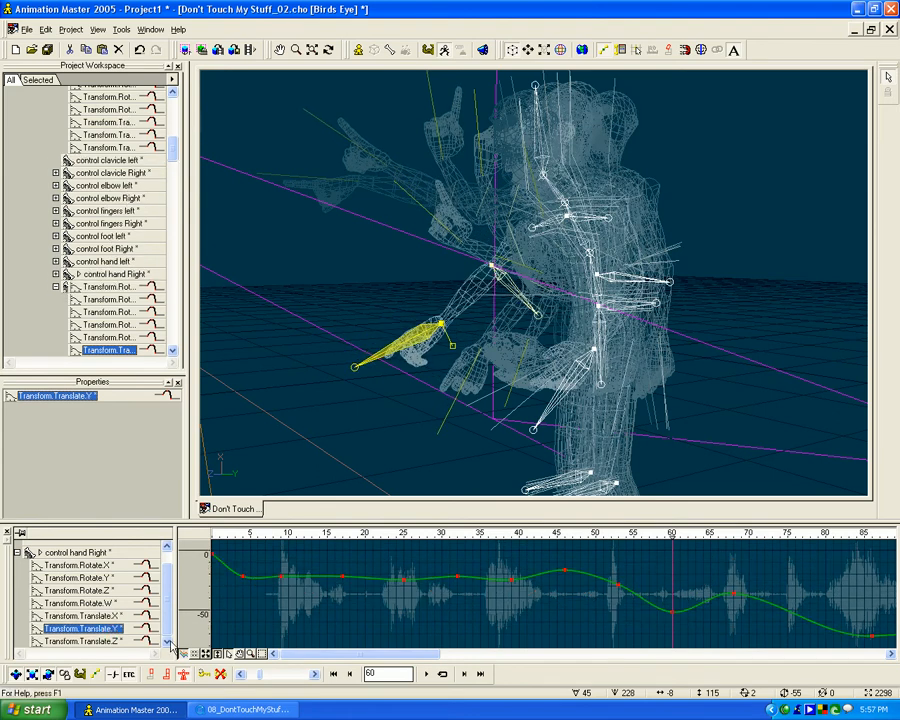
pyautogui.moveTo(675, 617); pyautogui.dragTo(675, 608)
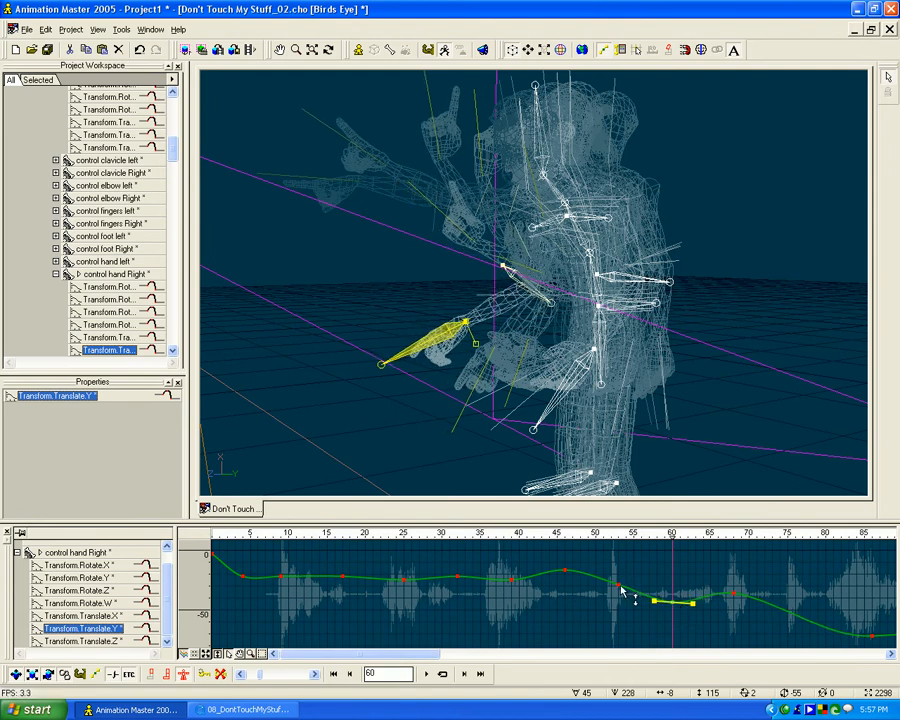
pyautogui.press('Down')
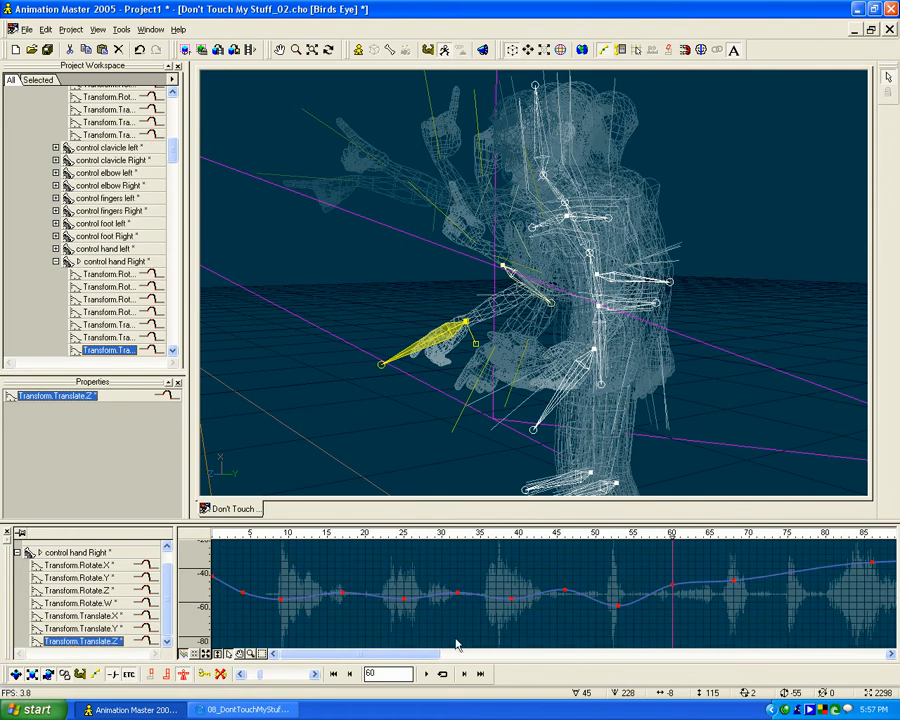
# - Try lower and then higher values for the right hand control's Translate.Z keyframe at frame 60, checking the arc at frame 63
pyautogui.moveTo(673, 588); pyautogui.dragTo(676, 604)
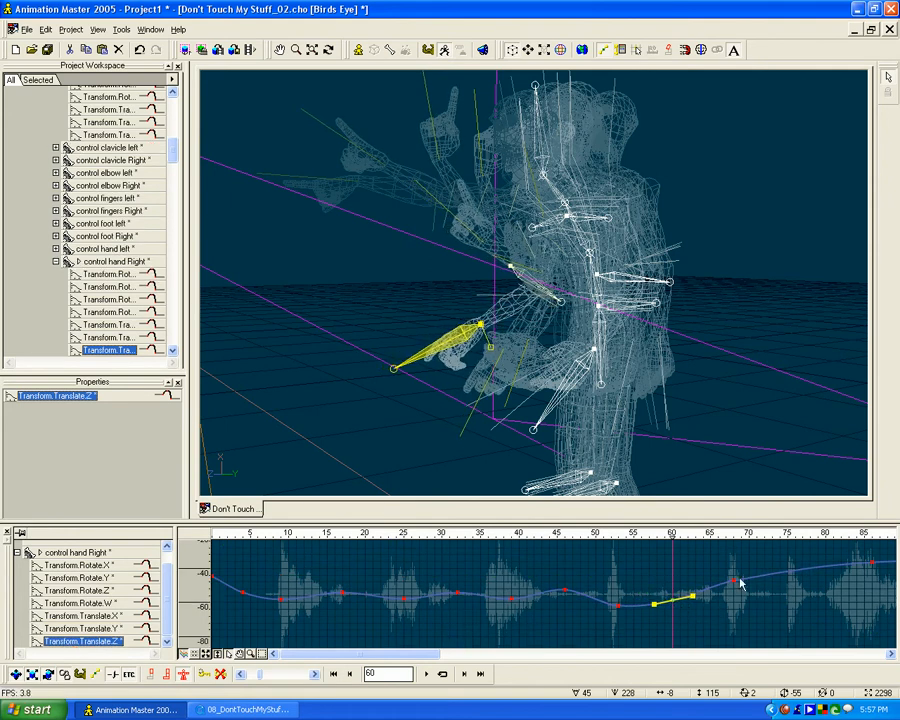
pyautogui.moveTo(631, 534); pyautogui.dragTo(692, 536)
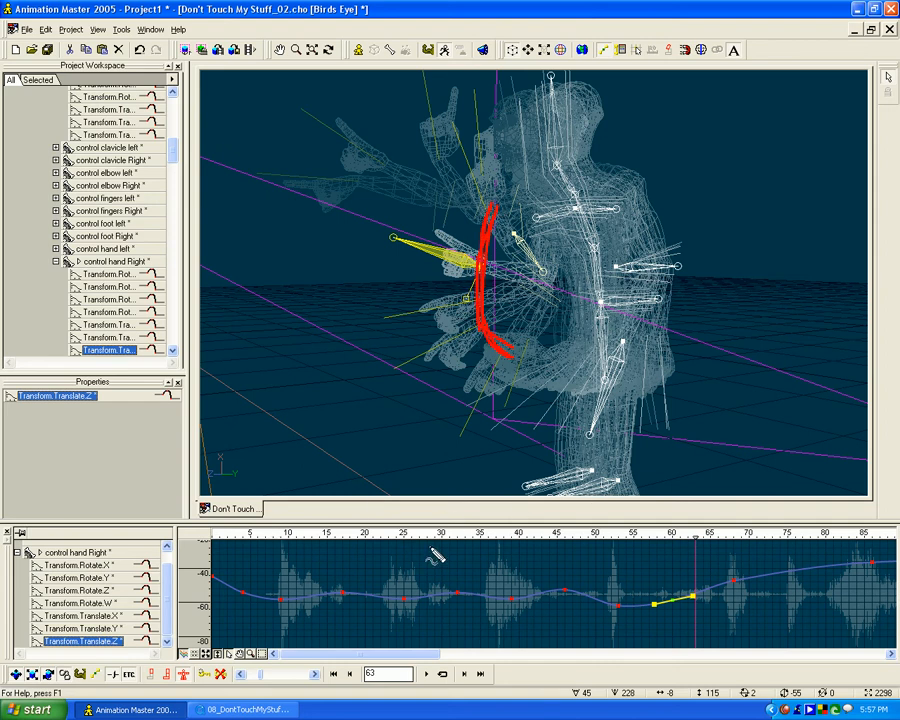
pyautogui.click(632, 564)
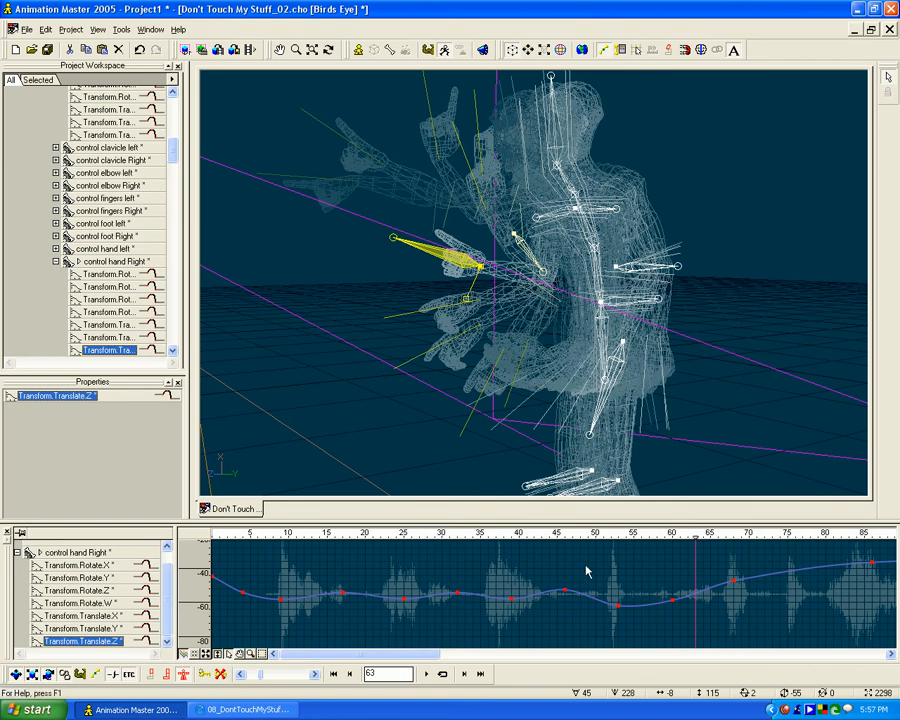
pyautogui.click(673, 604)
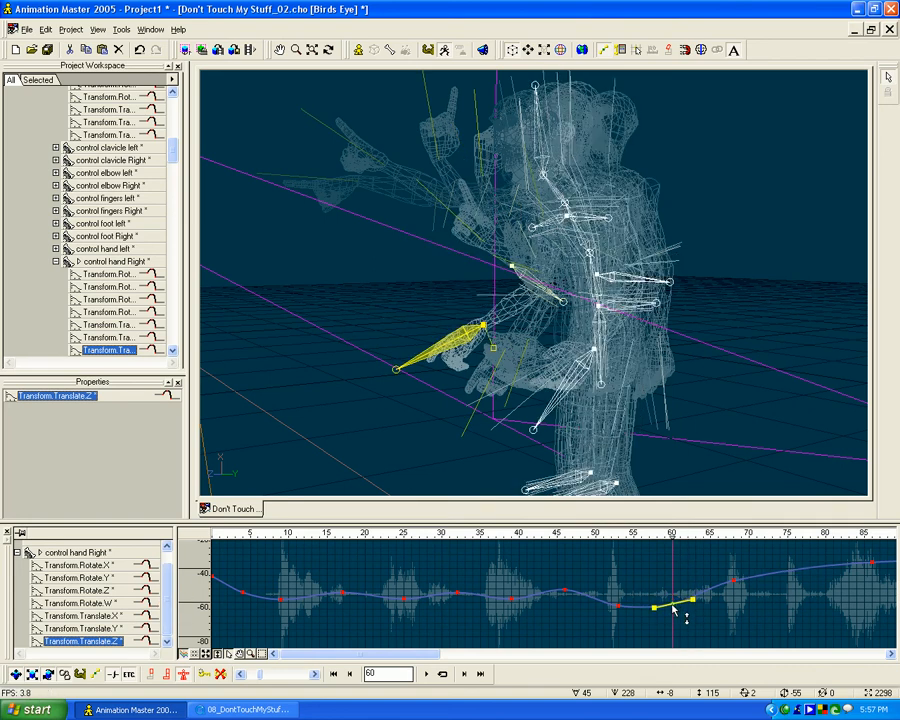
pyautogui.moveTo(673, 604)
pyautogui.mouseDown()
pyautogui.moveTo(676, 535)
pyautogui.moveTo(733, 537)
pyautogui.moveTo(648, 537)
pyautogui.moveTo(679, 537)
pyautogui.moveTo(671, 537)
pyautogui.mouseUp()
# - Try an onion skin step of 2 to show more closely spaced poses
pyautogui.click(120, 30)
pyautogui.click(145, 42)
pyautogui.moveTo(478, 362); pyautogui.dragTo(441, 367)
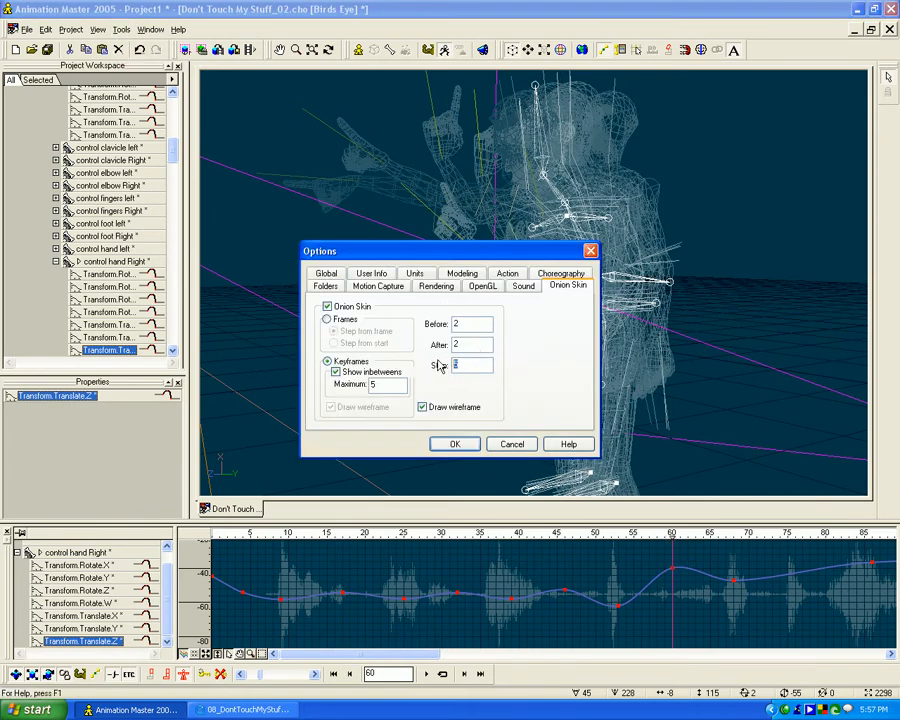
pyautogui.click(455, 444)
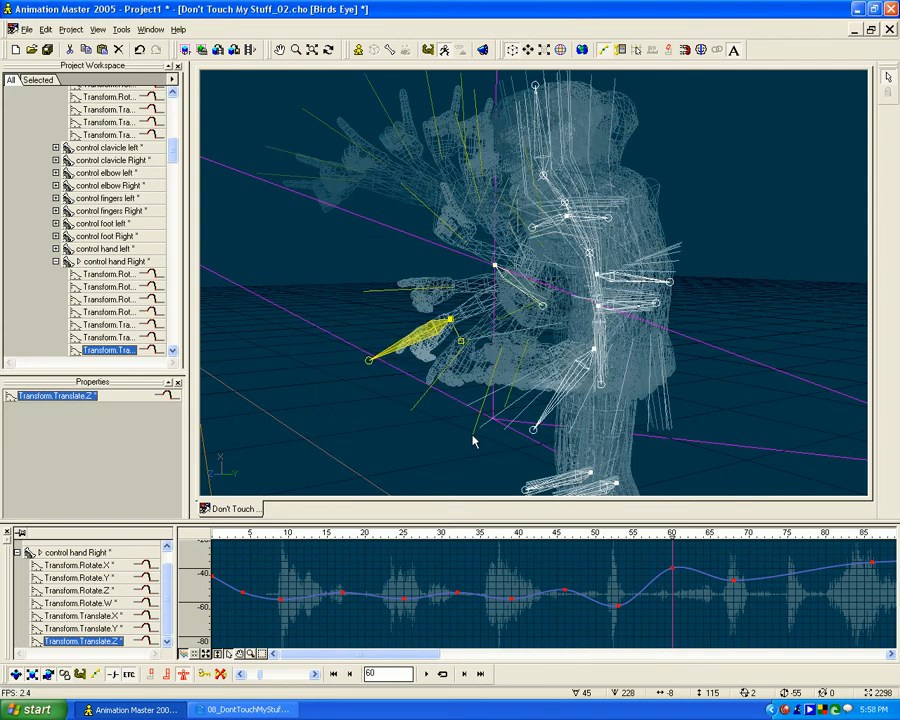
# - Set the onion skin step to 10 and scrub back to frame 59
pyautogui.click(121, 29)
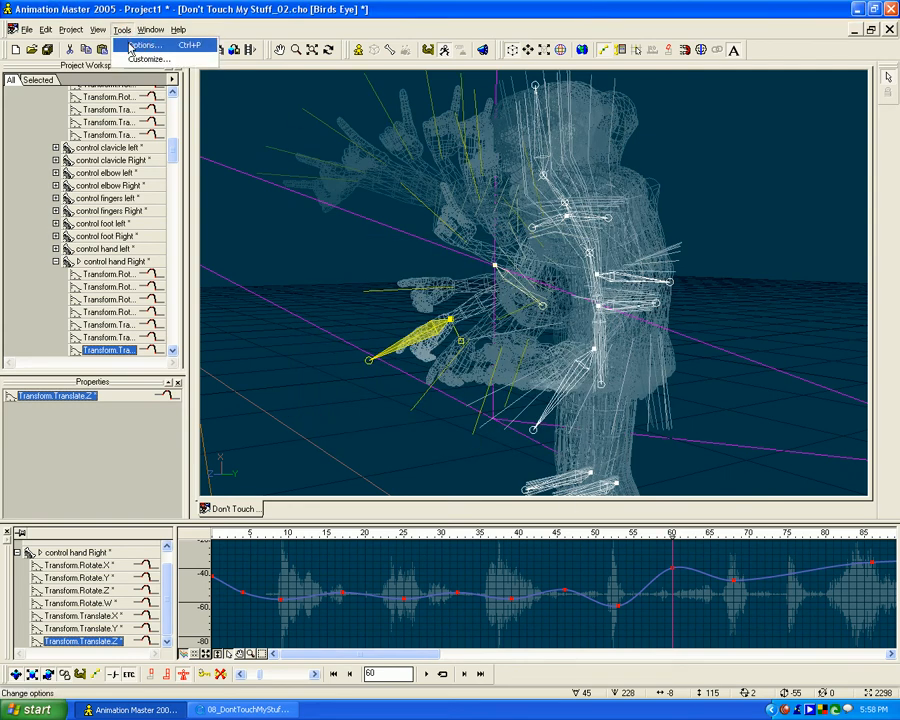
pyautogui.click(140, 44)
pyautogui.moveTo(462, 375); pyautogui.dragTo(440, 364)
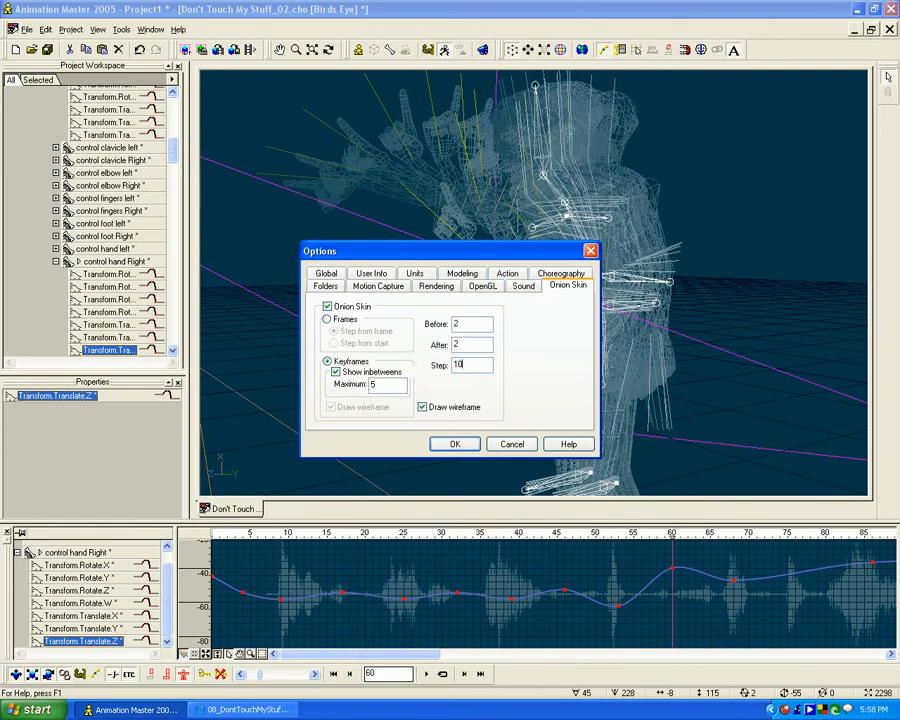
pyautogui.click(452, 443)
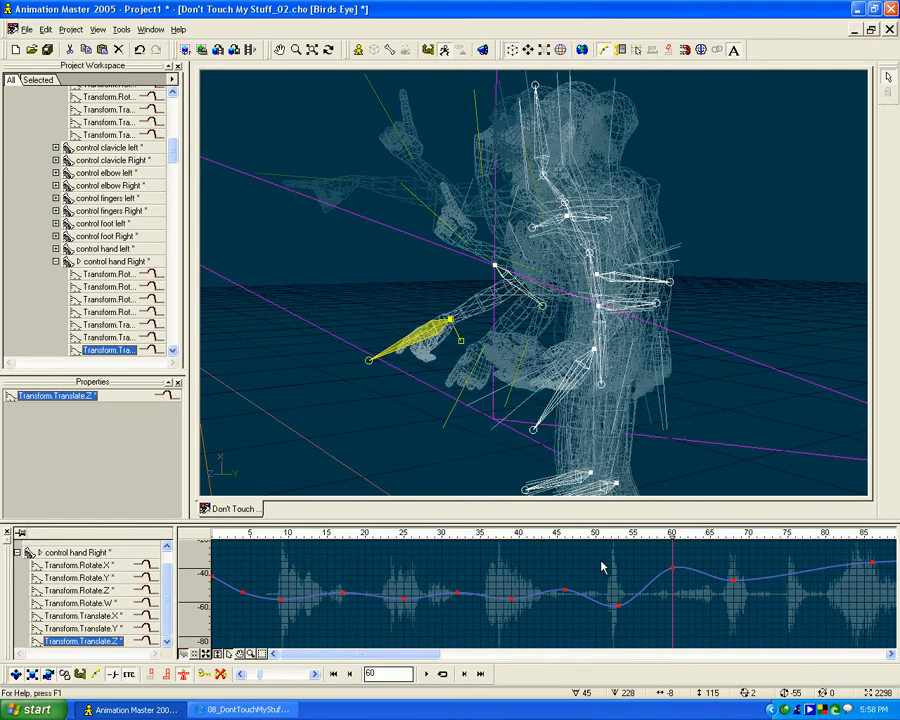
pyautogui.moveTo(675, 537)
pyautogui.mouseDown()
pyautogui.moveTo(579, 533)
pyautogui.moveTo(661, 534)
pyautogui.mouseUp()
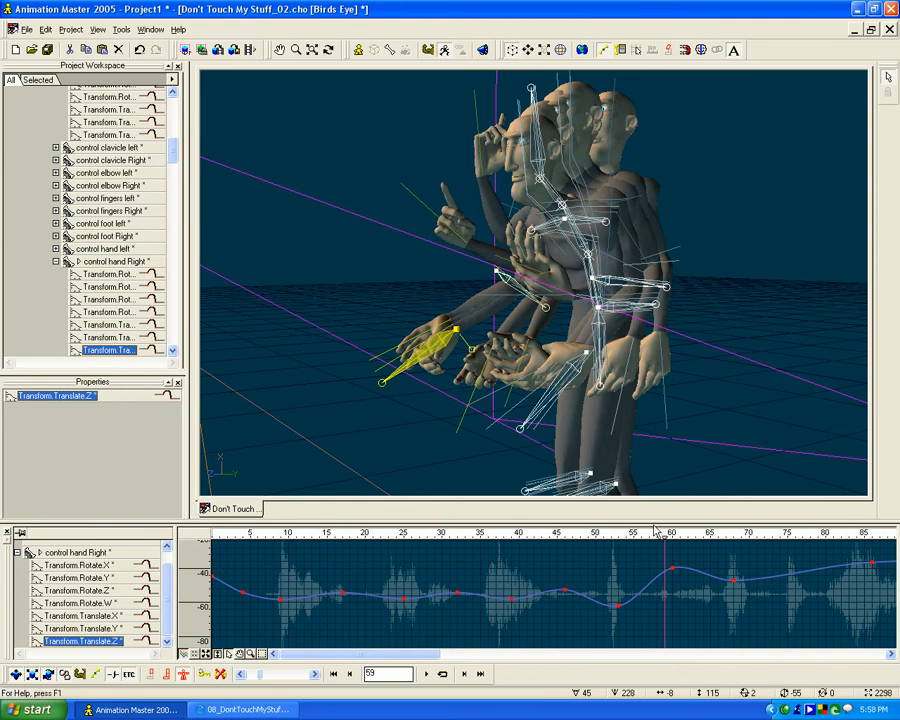
# - Turn off the overall Draw wireframe option for onion skinning, keeping wireframe on for the keyframe inbetweens, and apply the options
pyautogui.click(121, 29)
pyautogui.click(135, 48)
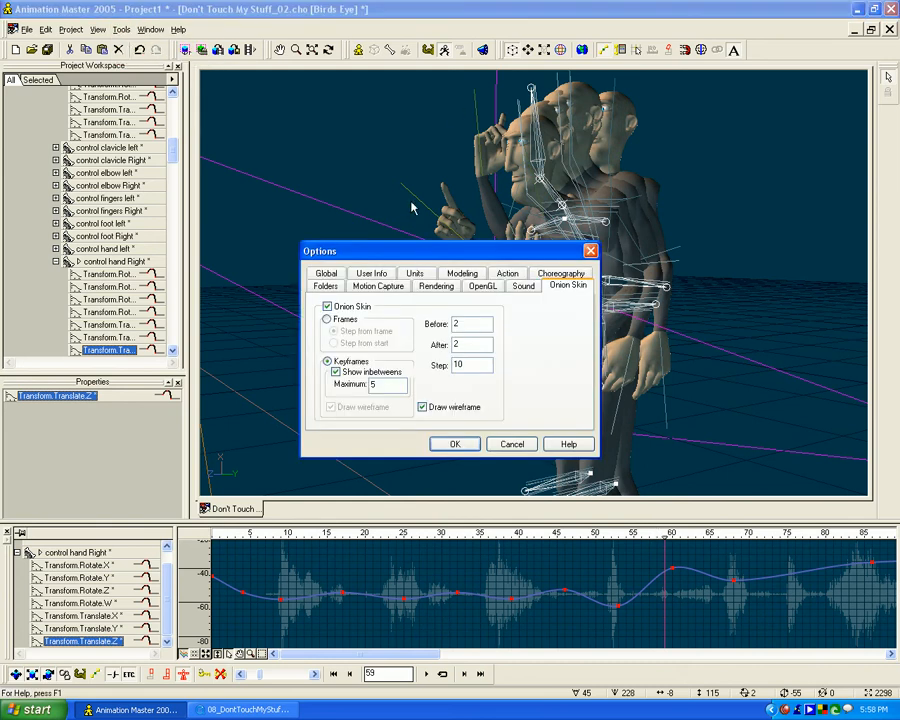
pyautogui.click(421, 407)
pyautogui.click(331, 407)
pyautogui.click(468, 444)
# - Examine the right hand's arc across the onion-skinned poses at frame 64, and turn onion skinning off
pyautogui.moveTo(663, 535); pyautogui.dragTo(706, 533)
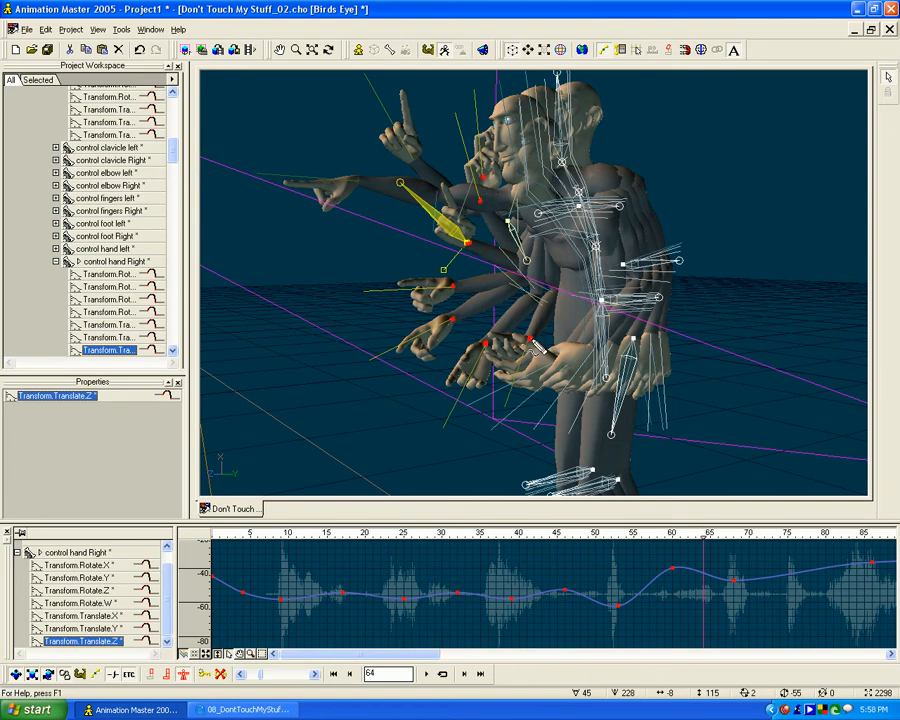
pyautogui.moveTo(533, 346)
pyautogui.mouseDown()
pyautogui.moveTo(490, 344)
pyautogui.moveTo(452, 300)
pyautogui.moveTo(465, 240)
pyautogui.moveTo(493, 188)
pyautogui.mouseUp()
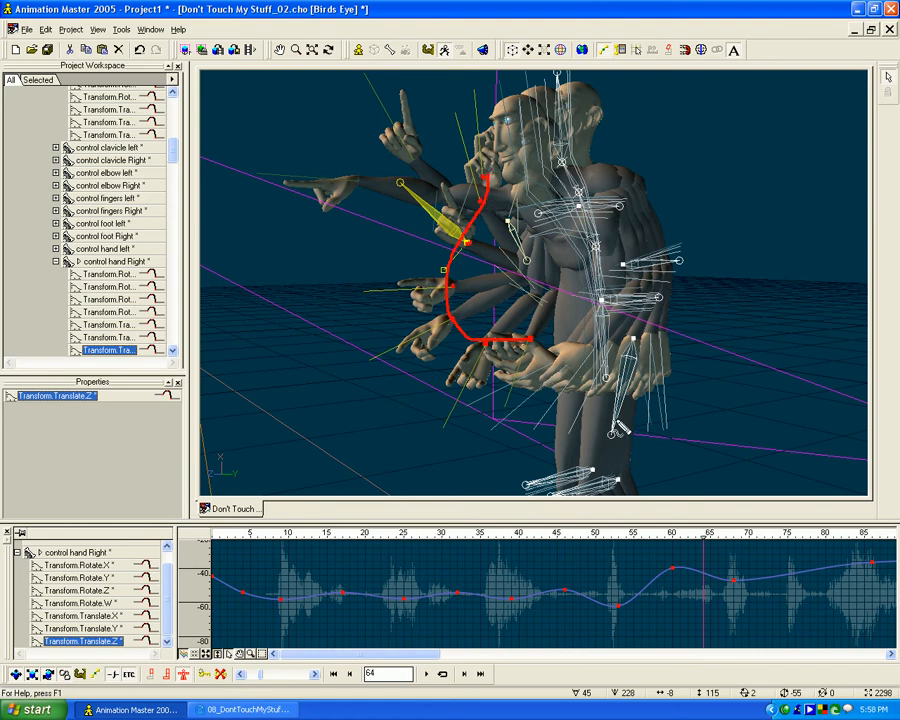
pyautogui.click(122, 29)
pyautogui.click(133, 45)
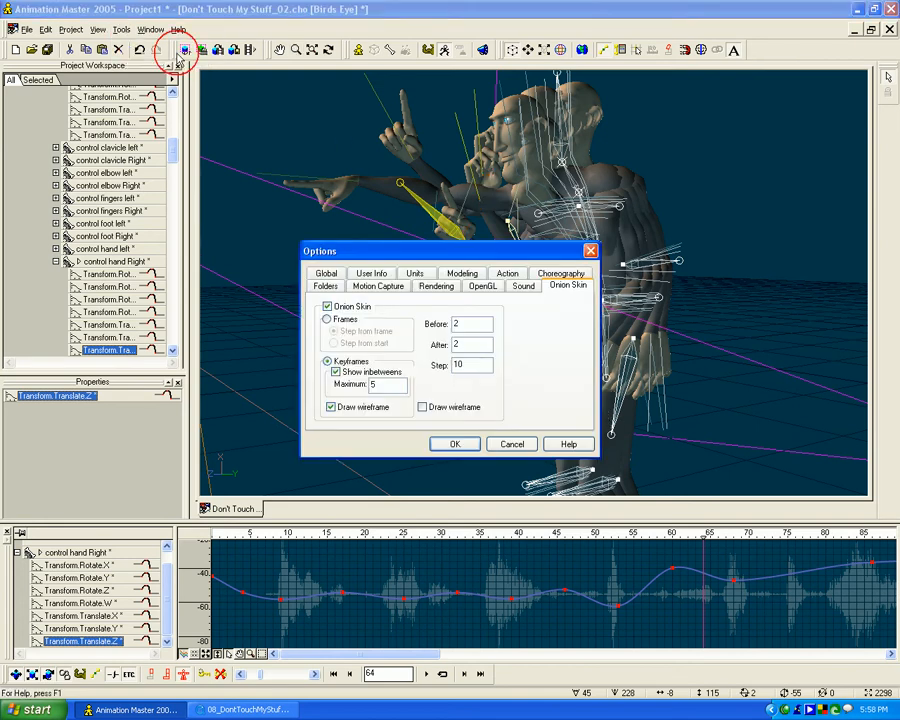
pyautogui.click(326, 307)
pyautogui.click(470, 446)
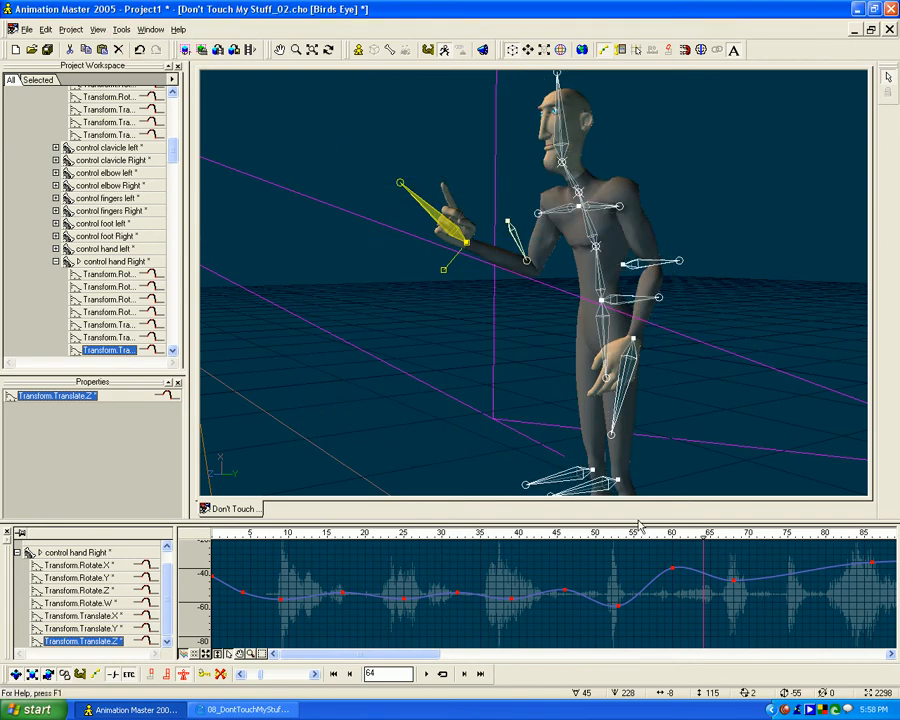
# - At frame 60, adjust the right hand control's Translate.Z keyframe to about -45 while judging the hand position from the front
pyautogui.moveTo(700, 537); pyautogui.dragTo(676, 605)
pyautogui.press('t')
pyautogui.moveTo(491, 338); pyautogui.dragTo(527, 333)
pyautogui.moveTo(673, 600); pyautogui.dragTo(676, 576)
pyautogui.moveTo(673, 590)
pyautogui.mouseDown()
pyautogui.moveTo(673, 573)
pyautogui.moveTo(680, 589)
pyautogui.moveTo(661, 589)
pyautogui.moveTo(673, 589)
pyautogui.mouseUp()
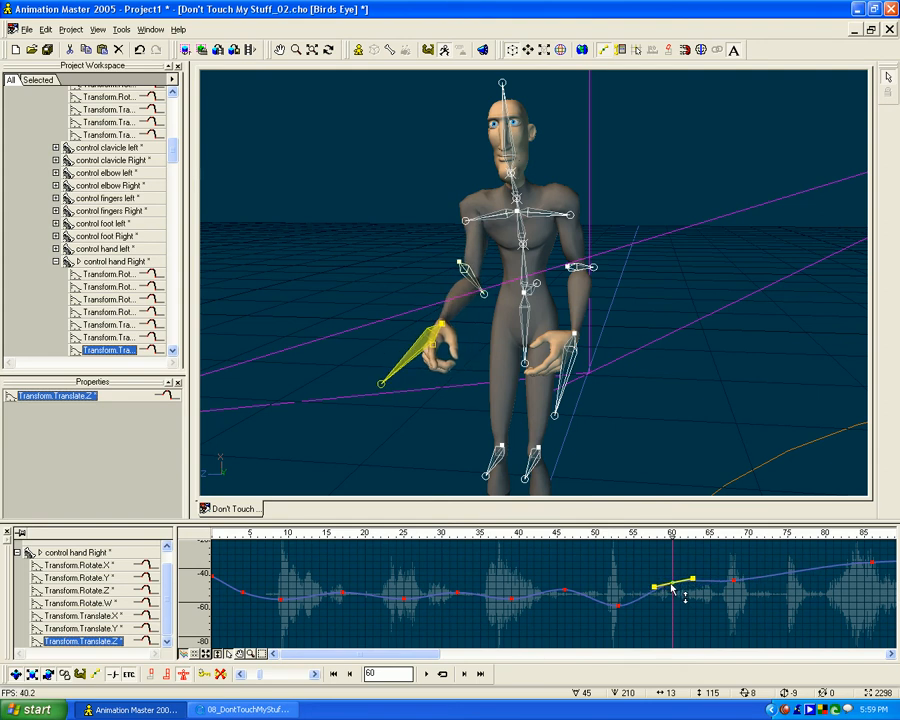
pyautogui.press('t')
pyautogui.moveTo(438, 397)
pyautogui.mouseDown()
pyautogui.moveTo(412, 416)
pyautogui.moveTo(451, 391)
pyautogui.mouseUp()
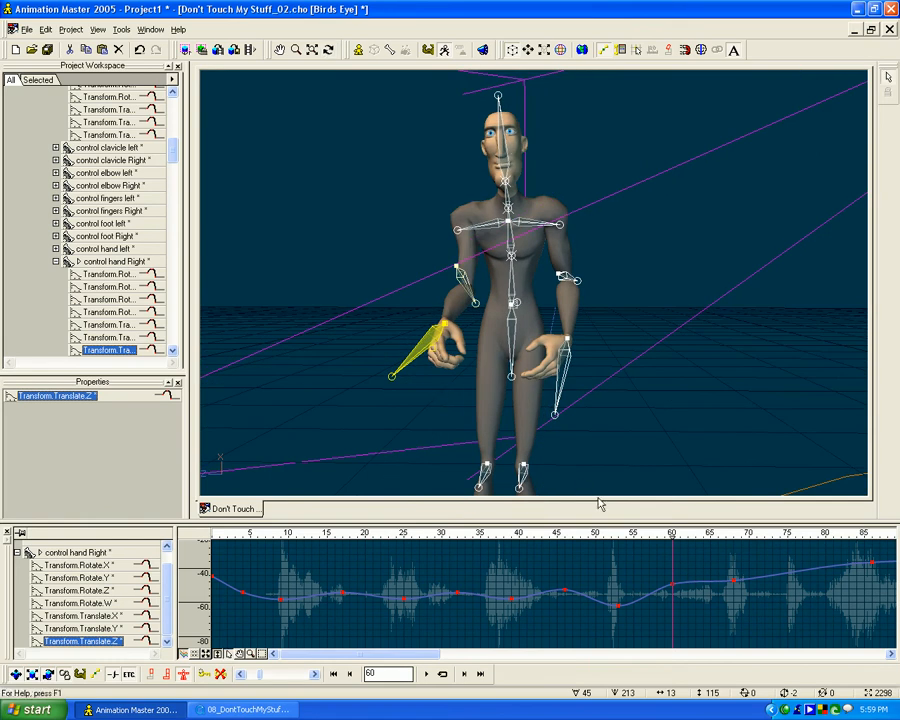
pyautogui.moveTo(673, 589)
pyautogui.mouseDown()
pyautogui.moveTo(676, 560)
pyautogui.moveTo(674, 589)
pyautogui.mouseUp()
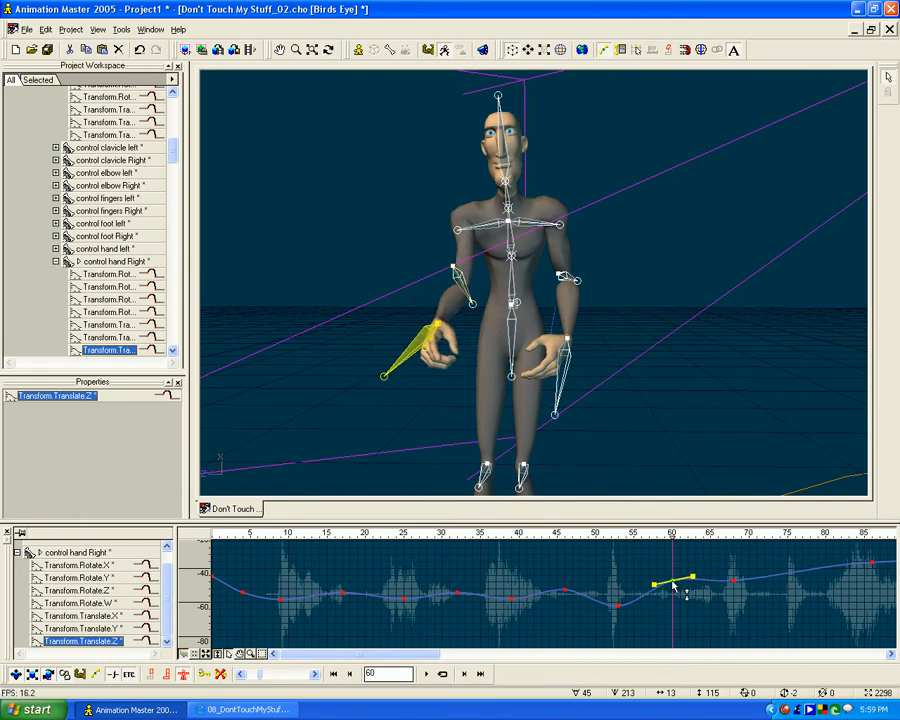
# - Show the right hand control's Translate.Y curve and lower its frame 60 keyframe to about -50, checking the pose from the side
pyautogui.click(88, 628)
pyautogui.click(674, 607)
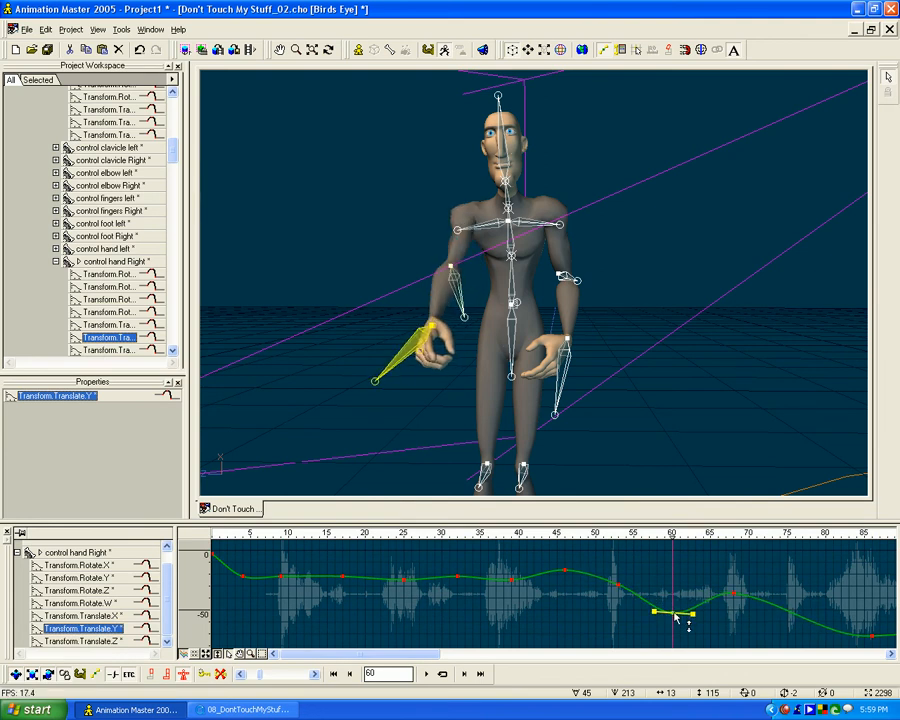
pyautogui.press('t')
pyautogui.moveTo(571, 404); pyautogui.dragTo(532, 387)
# - Review the right hand control's Translate.X and Translate.Z curves, and scrub to frame 66 to check the hand's motion
pyautogui.click(110, 615)
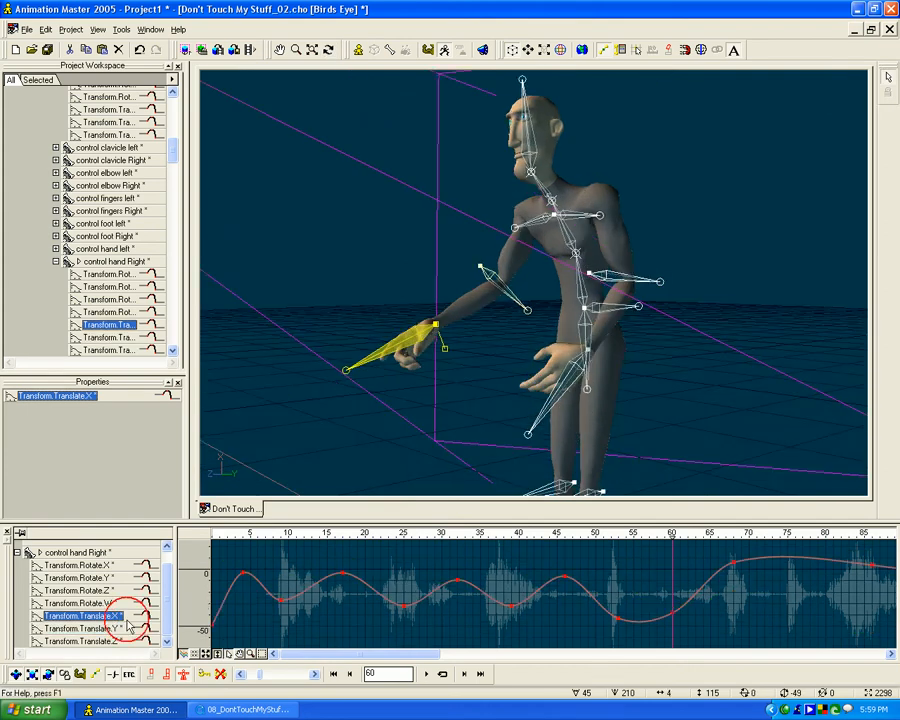
pyautogui.click(107, 641)
pyautogui.moveTo(671, 536); pyautogui.dragTo(718, 509)
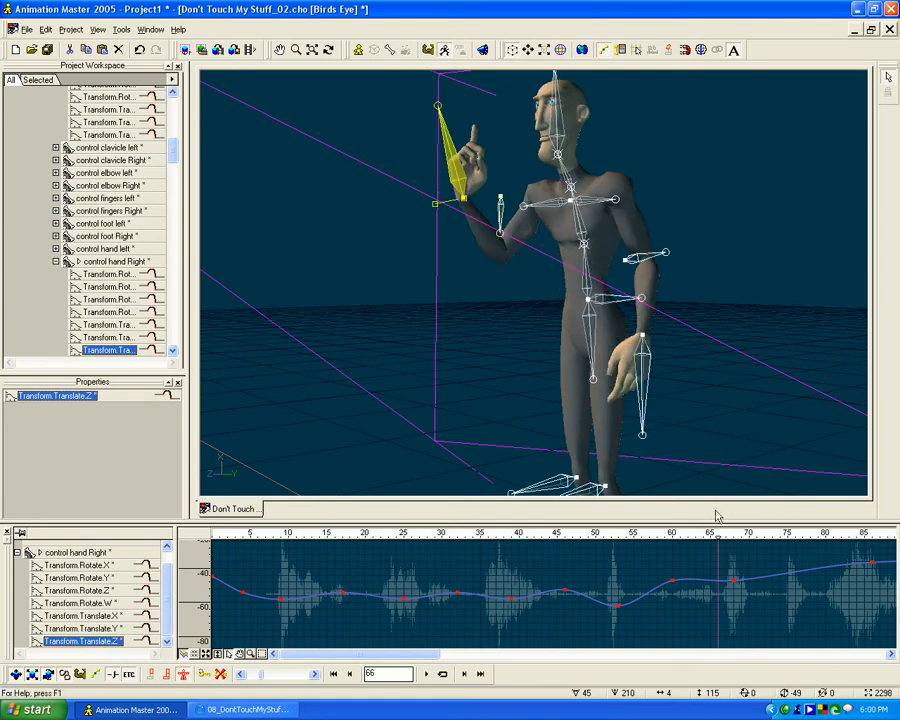
# - Select the left hand control bone, show its Translate.X curve, and inspect the pose at frame 58 from a raised side angle
pyautogui.click(641, 370)
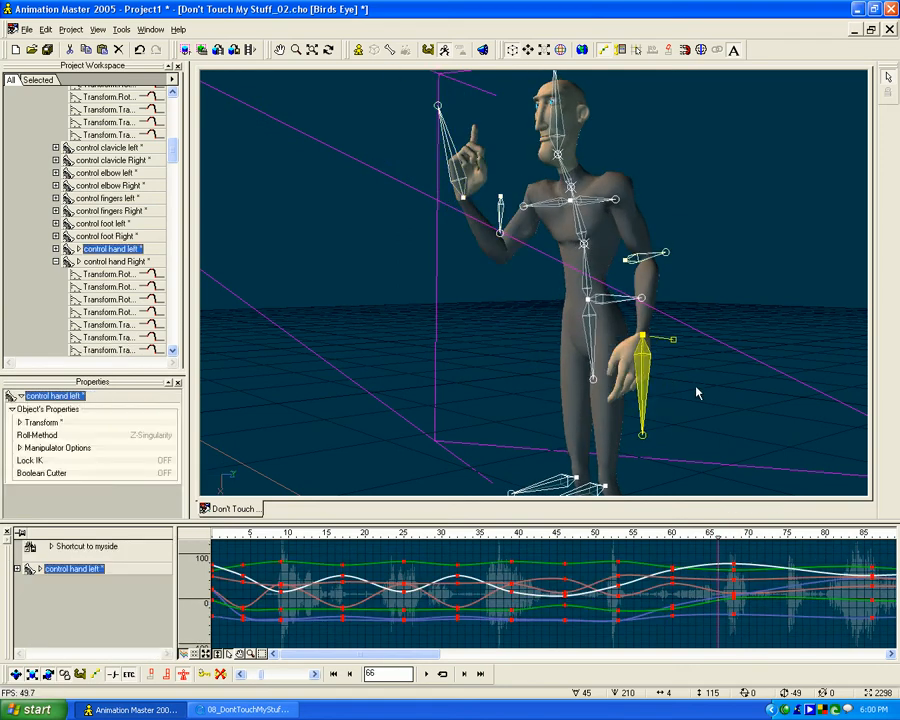
pyautogui.click(17, 569)
pyautogui.click(80, 615)
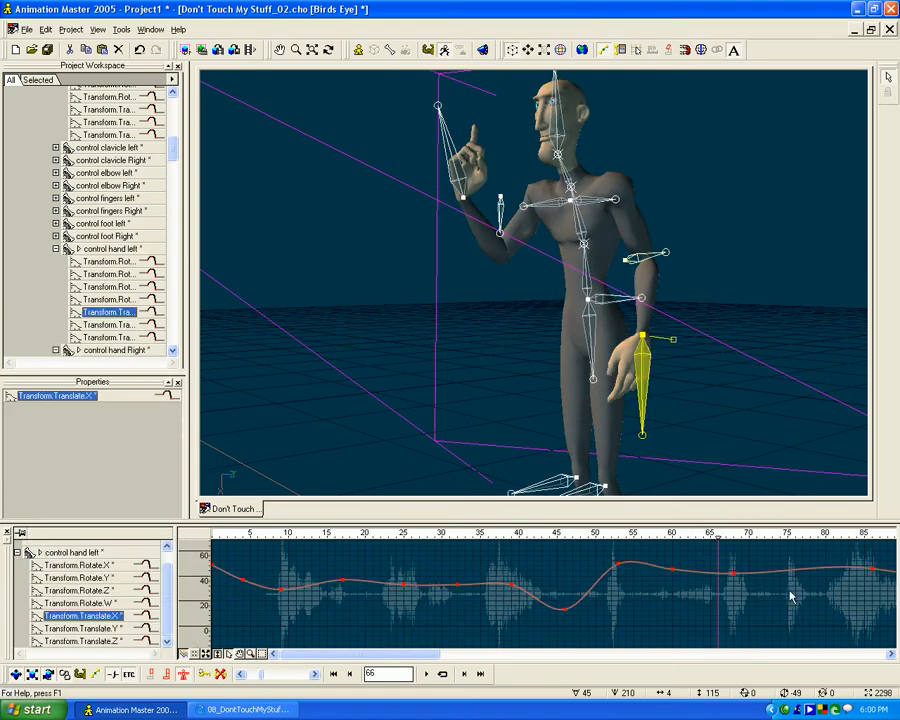
pyautogui.moveTo(711, 541)
pyautogui.mouseDown()
pyautogui.moveTo(640, 540)
pyautogui.moveTo(742, 538)
pyautogui.moveTo(657, 538)
pyautogui.mouseUp()
pyautogui.press('t')
pyautogui.moveTo(414, 376); pyautogui.dragTo(307, 443)
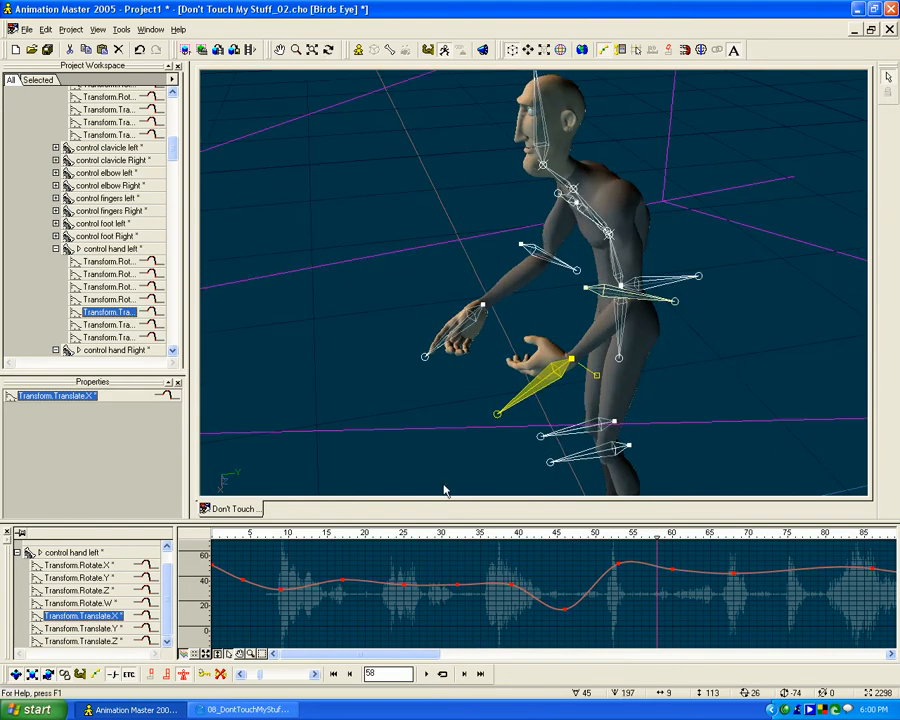
# - Show the left hand control's Translate.Y curve and check the axis directions in the view at frame 60
pyautogui.click(80, 629)
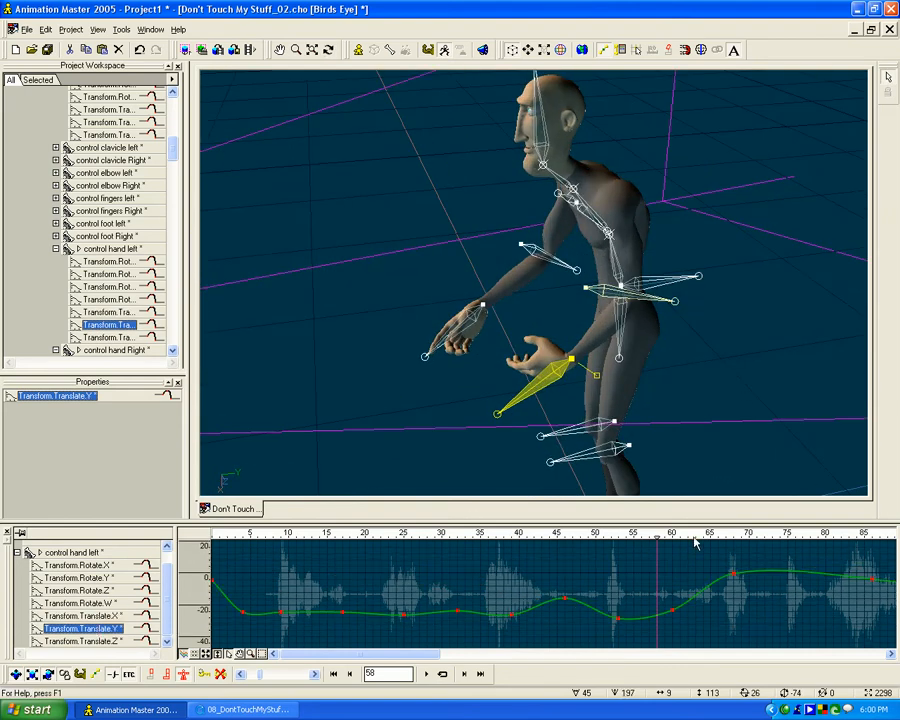
pyautogui.moveTo(657, 539)
pyautogui.mouseDown()
pyautogui.moveTo(613, 544)
pyautogui.moveTo(722, 544)
pyautogui.moveTo(667, 544)
pyautogui.mouseUp()
pyautogui.press('t')
pyautogui.moveTo(449, 391); pyautogui.dragTo(422, 405)
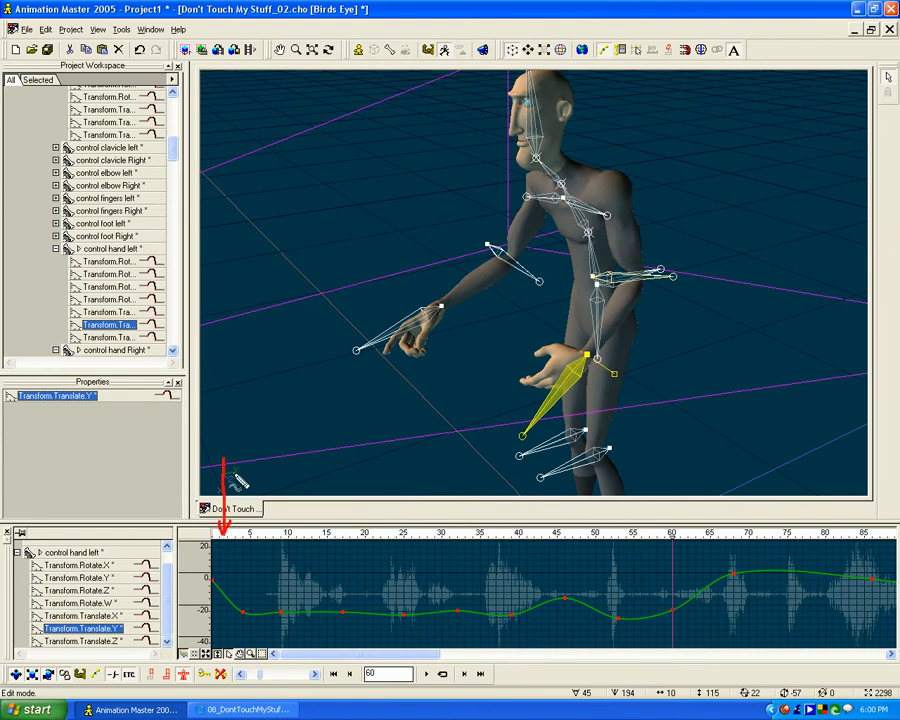
pyautogui.moveTo(225, 476); pyautogui.dragTo(288, 464)
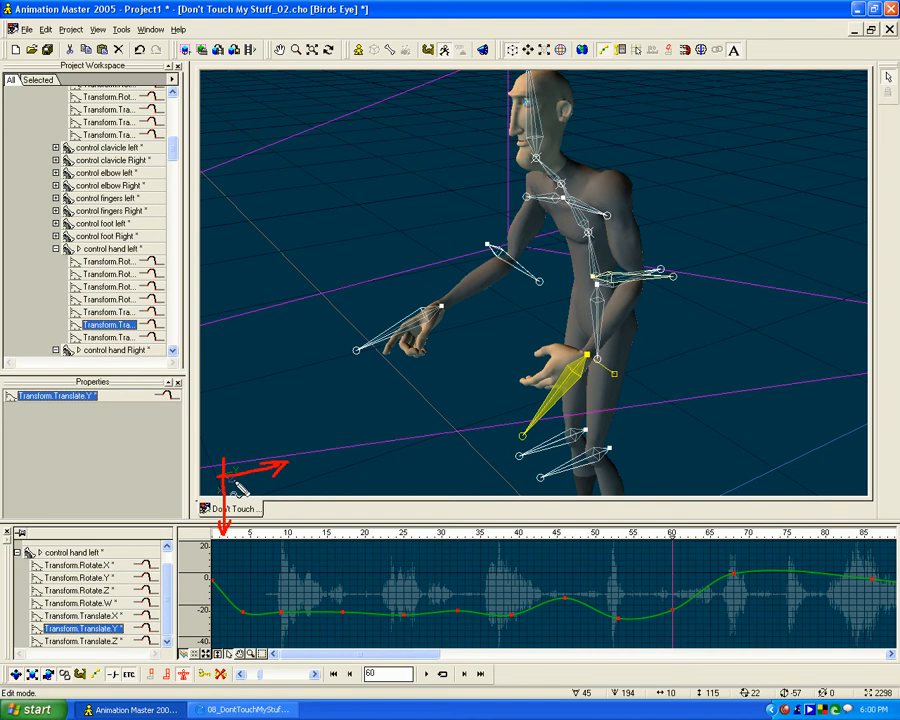
pyautogui.moveTo(221, 478); pyautogui.dragTo(258, 506)
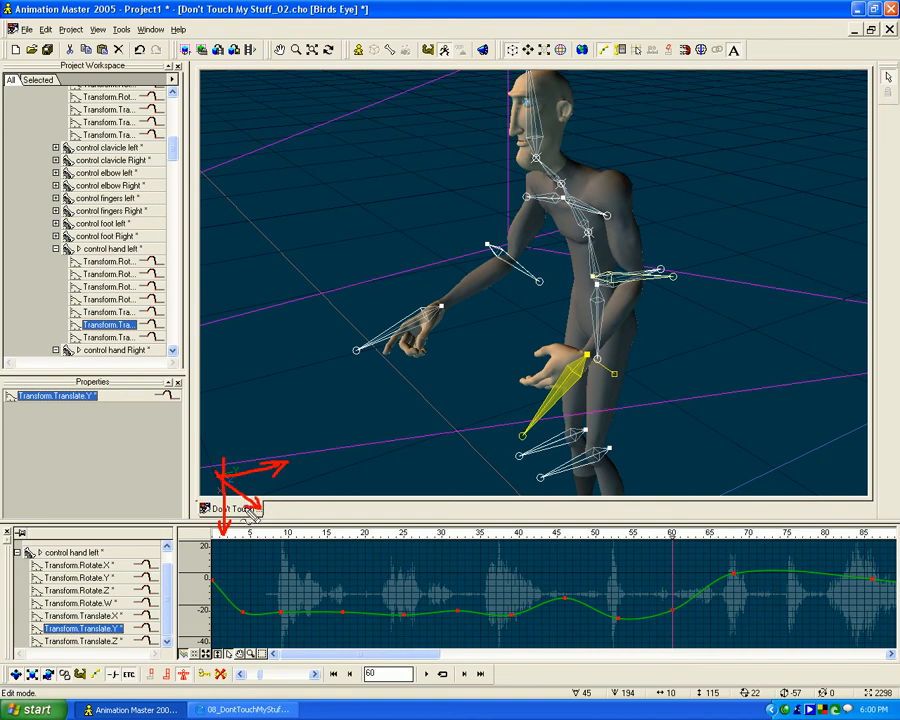
pyautogui.press('Escape')
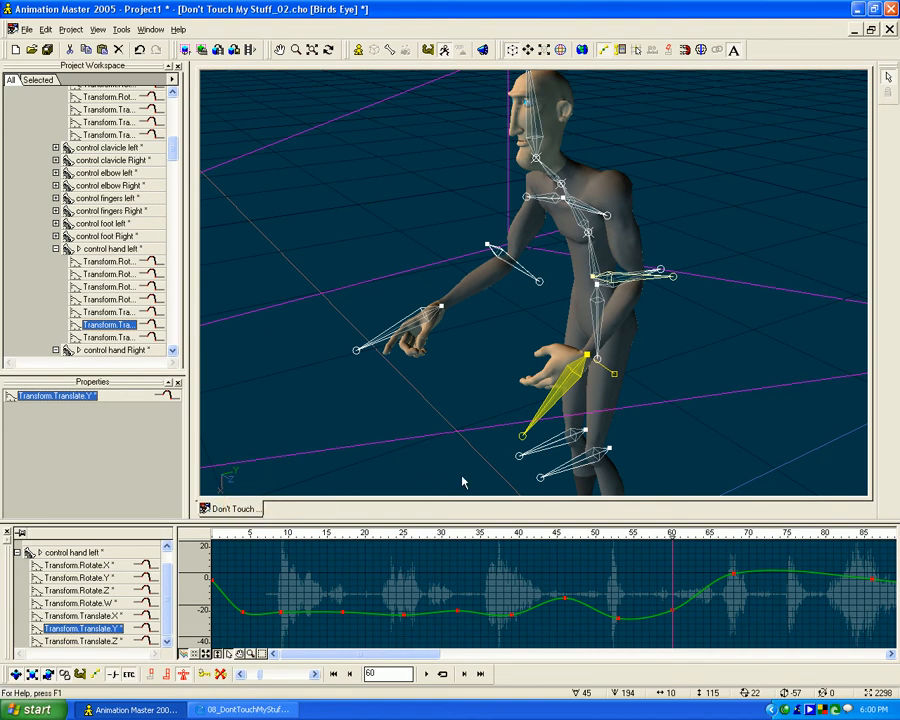
# - Scrub to frame 53 and examine the arc the left hand should follow as it swings back
pyautogui.moveTo(680, 545); pyautogui.dragTo(618, 540)
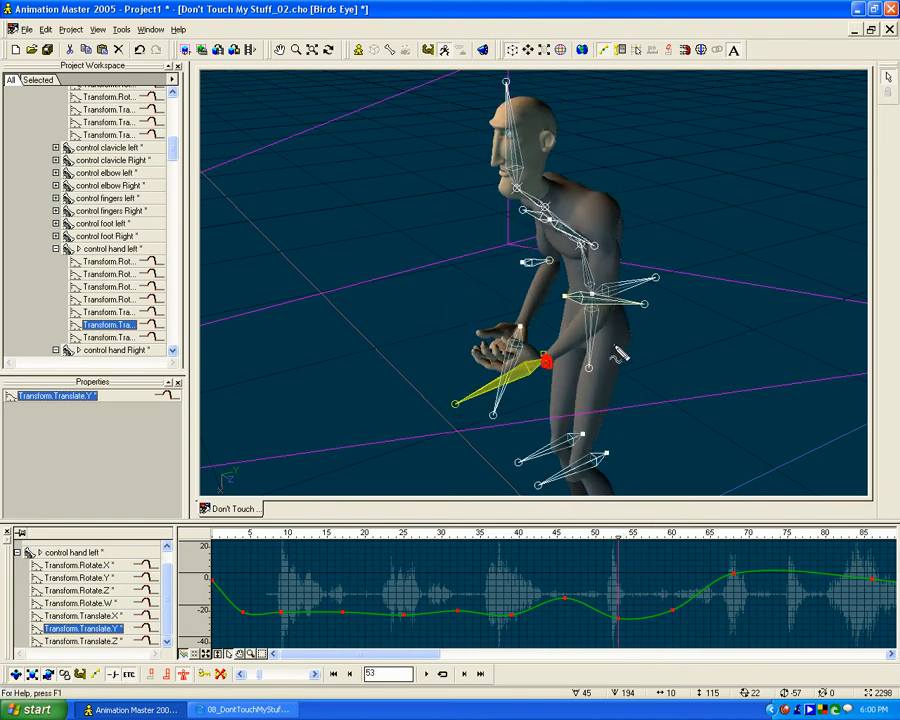
pyautogui.moveTo(553, 380); pyautogui.dragTo(680, 341)
pyautogui.moveTo(553, 378)
pyautogui.mouseDown()
pyautogui.moveTo(597, 410)
pyautogui.moveTo(647, 347)
pyautogui.mouseUp()
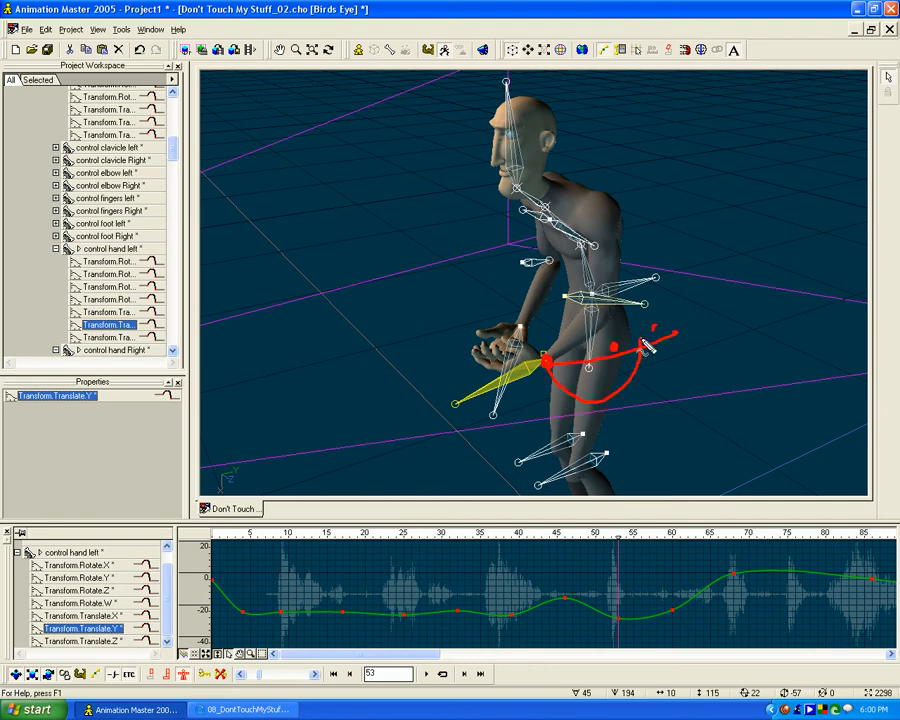
pyautogui.moveTo(651, 403); pyautogui.dragTo(645, 396)
# - Lower the left hand control's Translate.Y keyframe at frame 60 slightly, and display its Translate.Z curve
pyautogui.moveTo(629, 543)
pyautogui.mouseDown()
pyautogui.moveTo(639, 534)
pyautogui.moveTo(699, 534)
pyautogui.moveTo(675, 537)
pyautogui.mouseUp()
pyautogui.click(676, 618)
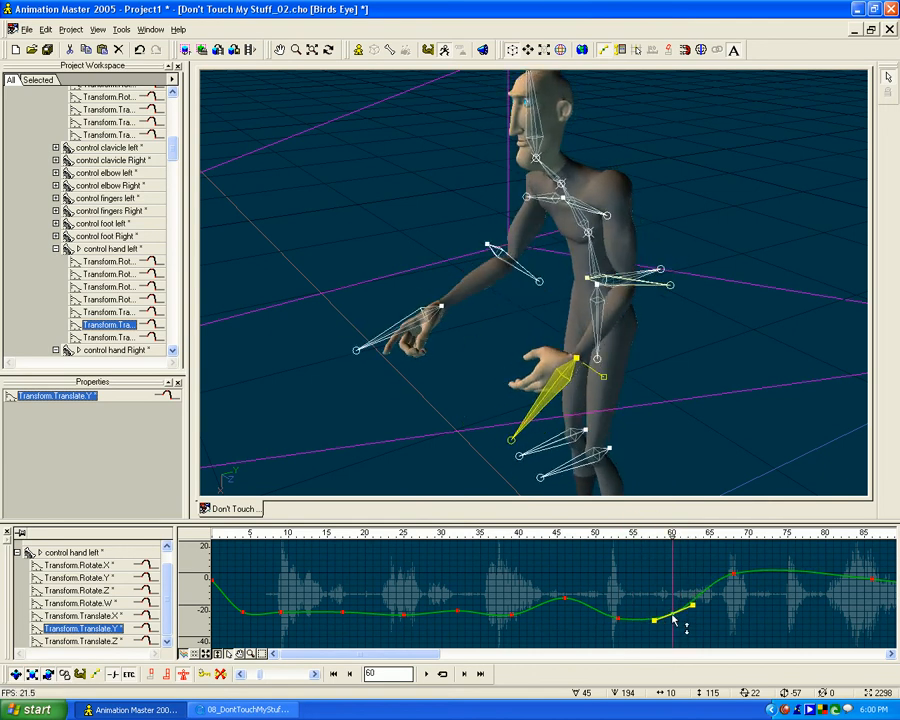
pyautogui.moveTo(673, 618)
pyautogui.mouseDown()
pyautogui.moveTo(673, 605)
pyautogui.moveTo(673, 618)
pyautogui.mouseUp()
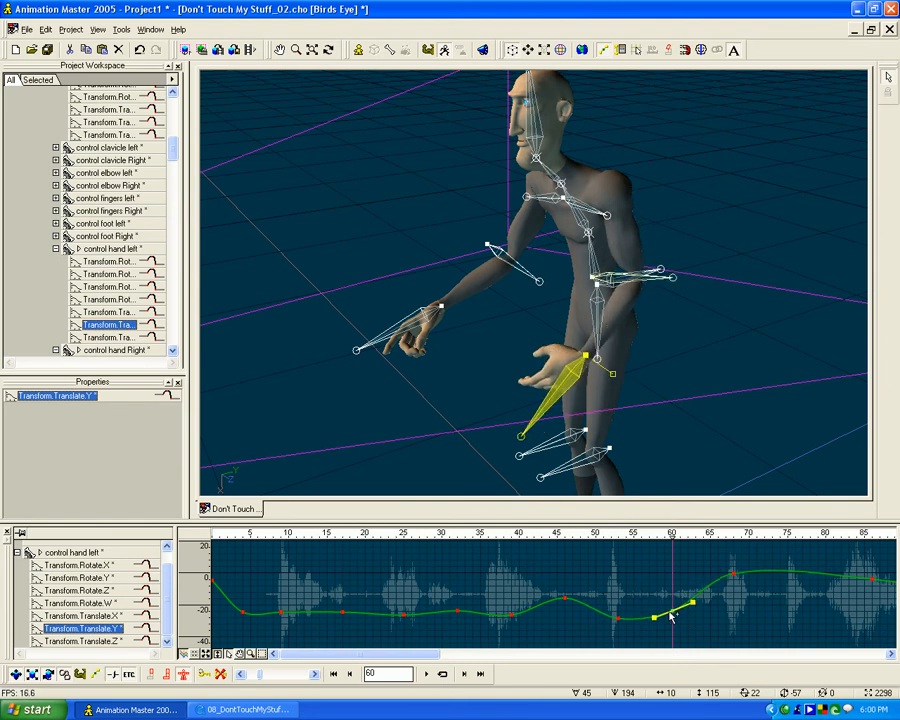
pyautogui.click(106, 641)
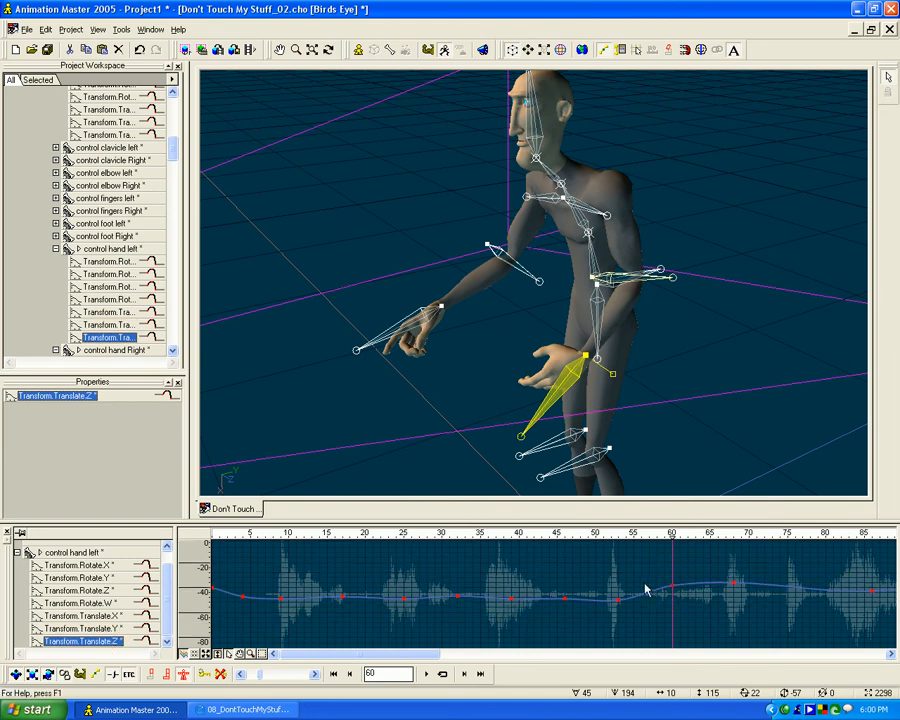
# - Raise the left hand control's Translate.Z and Translate.X keyframes at frame 60 so the hand swings lower and further back
pyautogui.moveTo(672, 588); pyautogui.dragTo(673, 587)
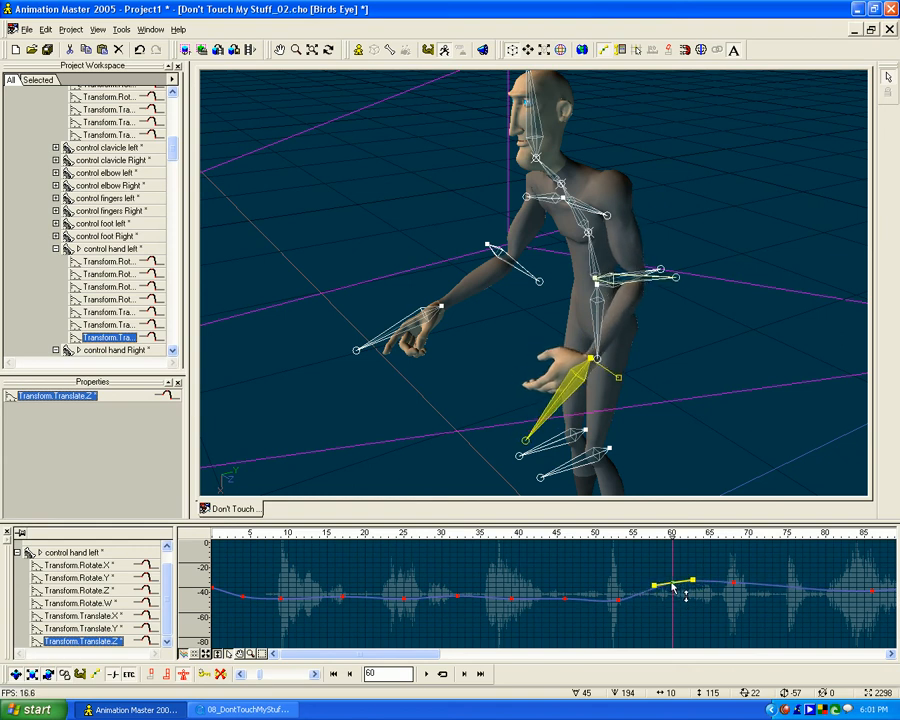
pyautogui.click(101, 617)
pyautogui.moveTo(672, 571); pyautogui.dragTo(673, 567)
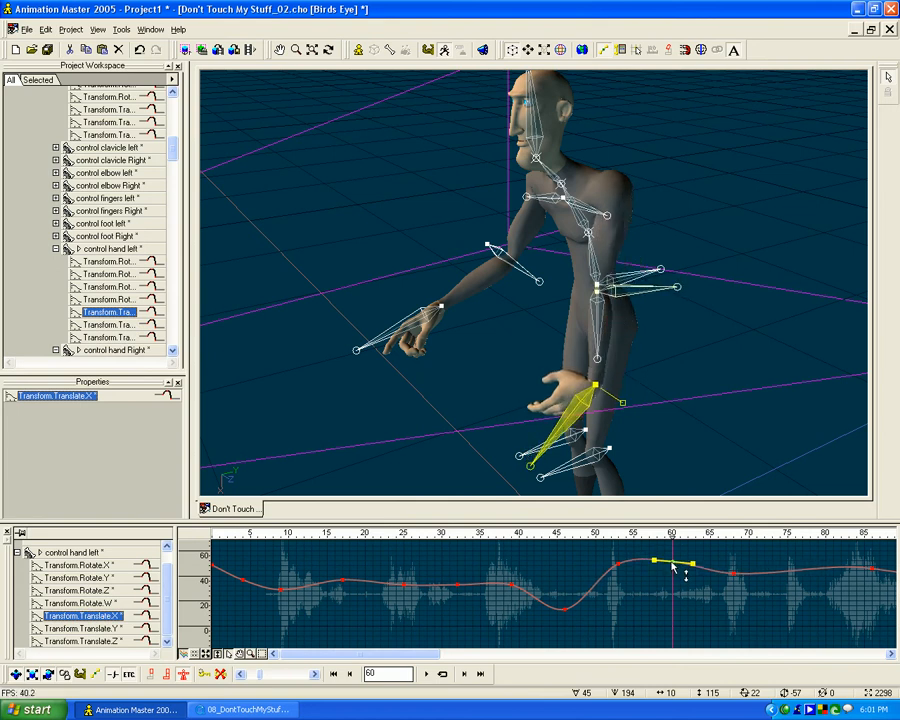
pyautogui.moveTo(672, 562); pyautogui.dragTo(671, 570)
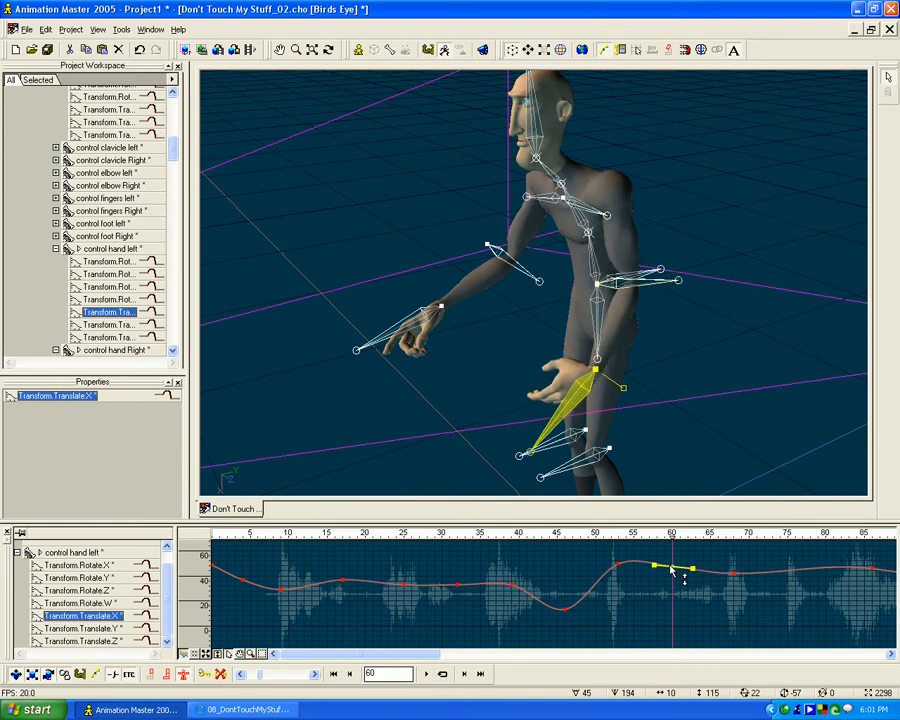
# - Scrub between frames 53 and 64 to check the left hand's arc against its Translate.X curve
pyautogui.click(619, 567)
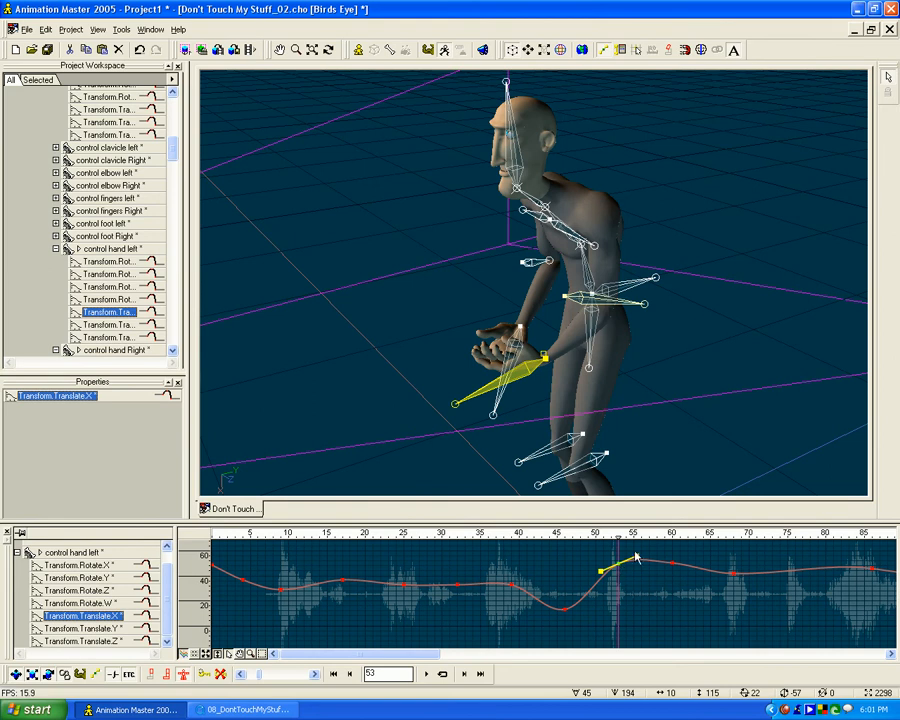
pyautogui.moveTo(621, 537)
pyautogui.mouseDown()
pyautogui.moveTo(739, 533)
pyautogui.moveTo(677, 540)
pyautogui.moveTo(676, 562)
pyautogui.mouseUp()
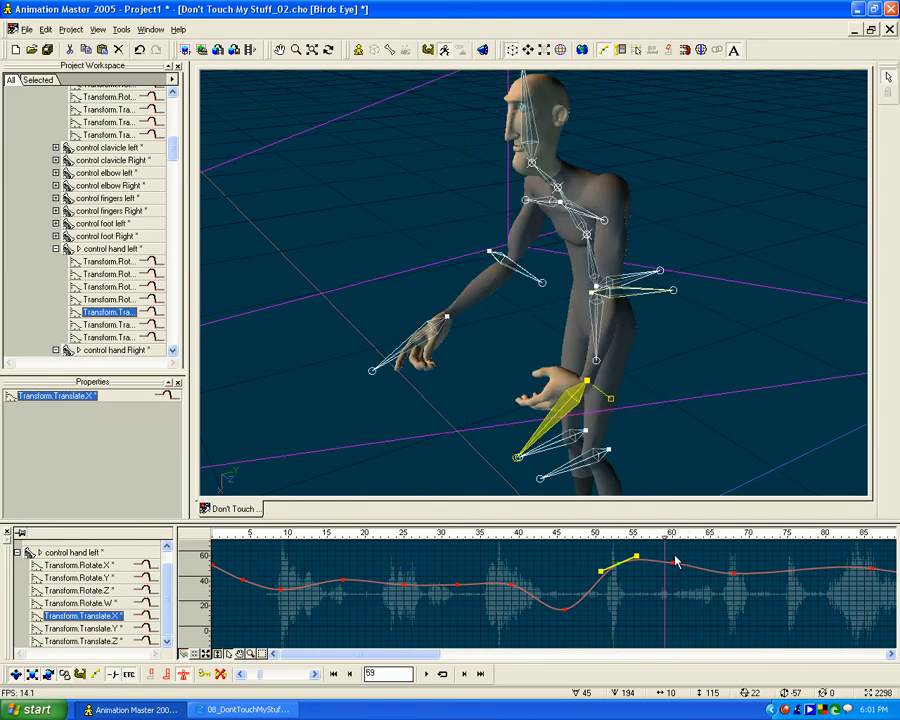
pyautogui.doubleClick(675, 567)
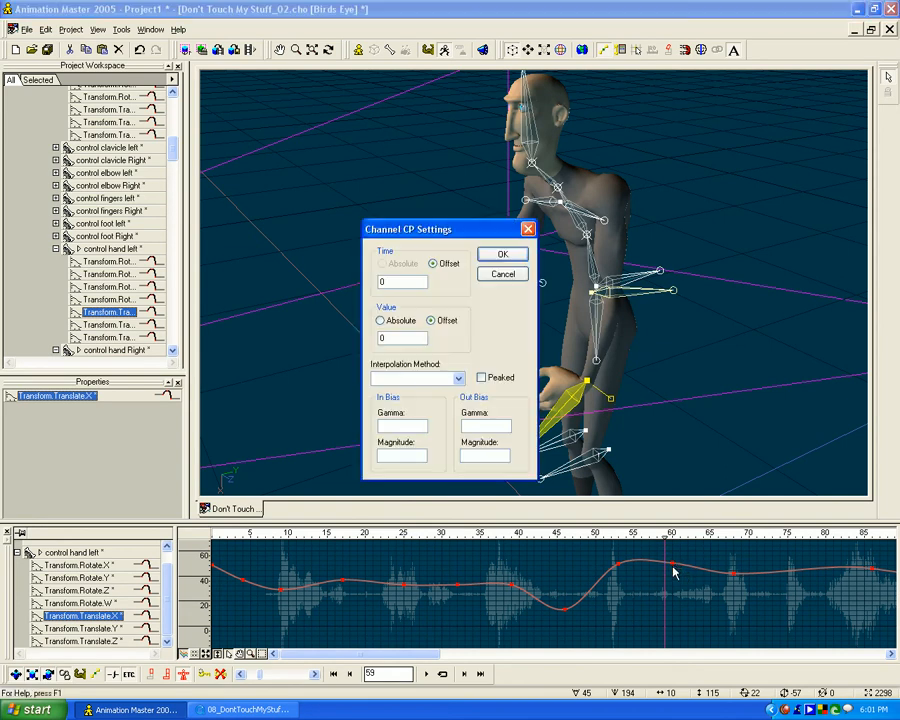
pyautogui.click(504, 276)
pyautogui.click(673, 563)
pyautogui.moveTo(674, 567); pyautogui.dragTo(673, 565)
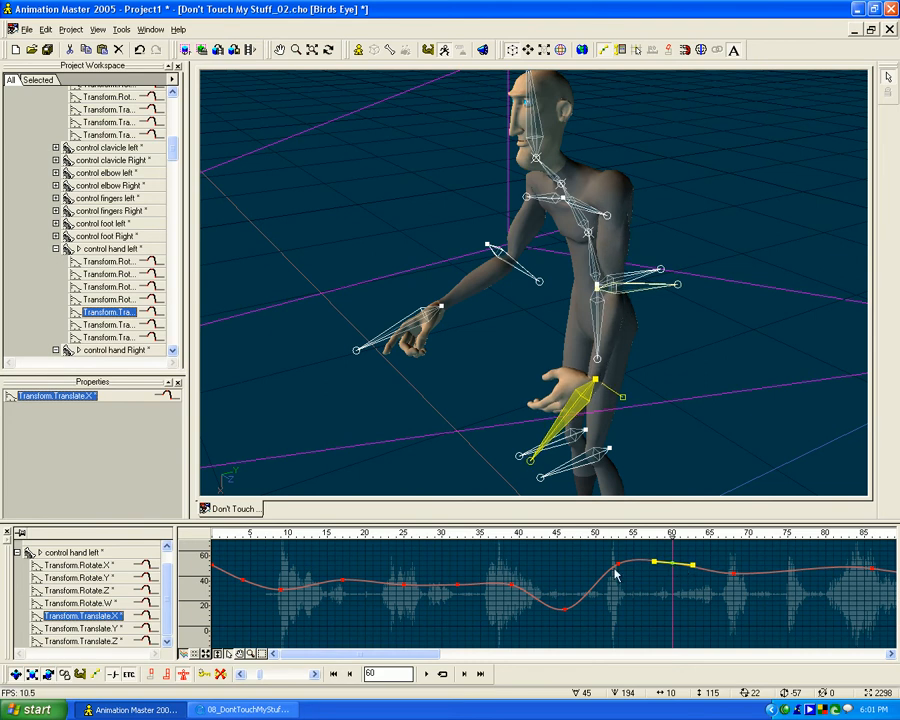
pyautogui.moveTo(663, 540)
pyautogui.mouseDown()
pyautogui.moveTo(526, 537)
pyautogui.moveTo(848, 535)
pyautogui.moveTo(352, 537)
pyautogui.moveTo(750, 529)
pyautogui.moveTo(704, 531)
pyautogui.mouseUp()
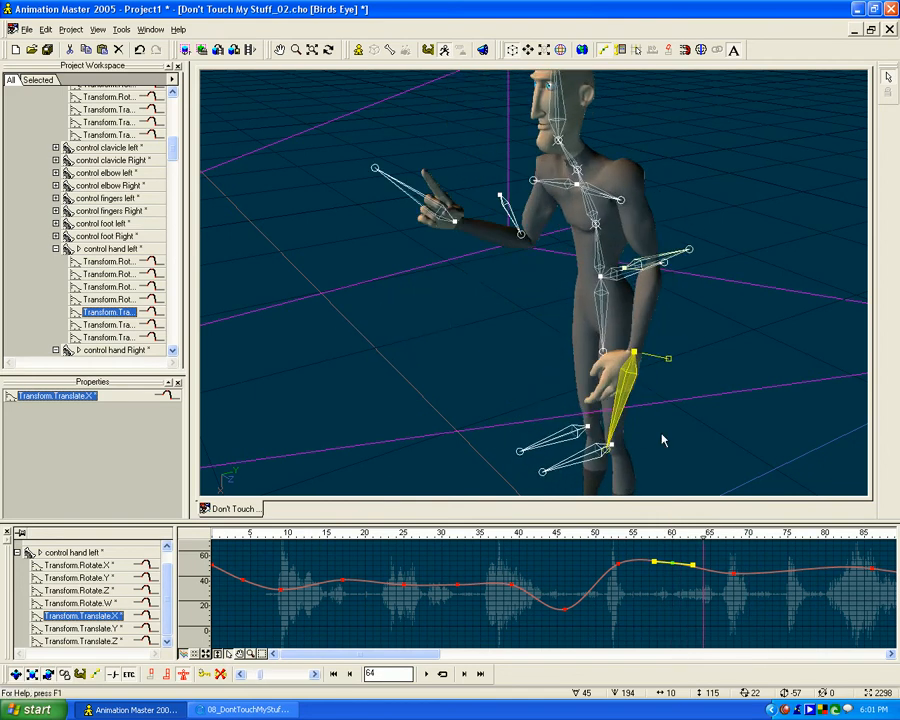
# - Select the body control bone and inspect its Translate.Y, Translate.X and Translate.Z curves around frame 60
pyautogui.click(610, 274)
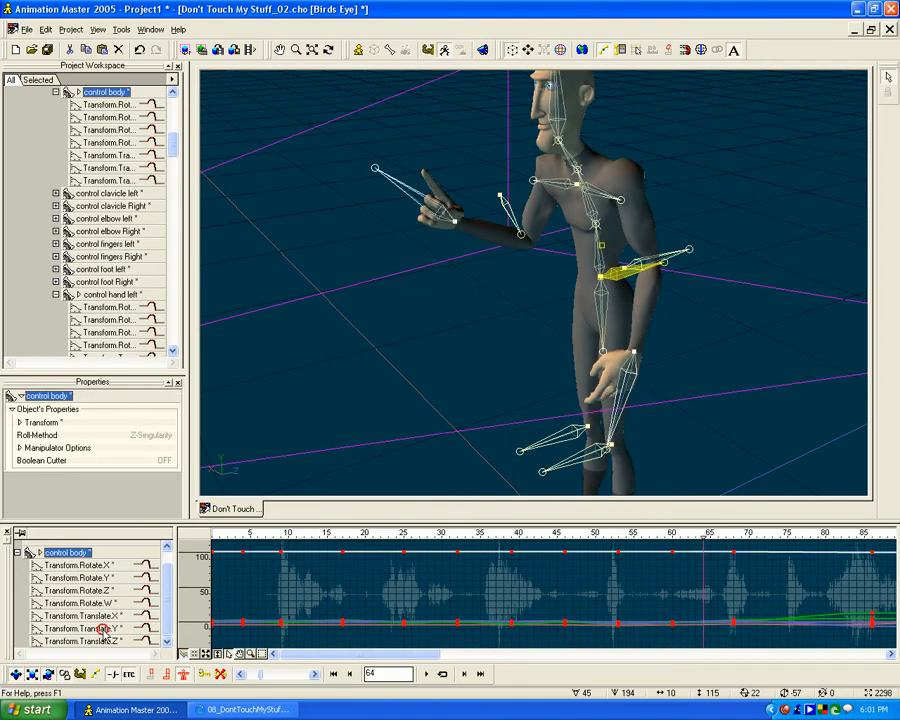
pyautogui.click(82, 628)
pyautogui.click(673, 531)
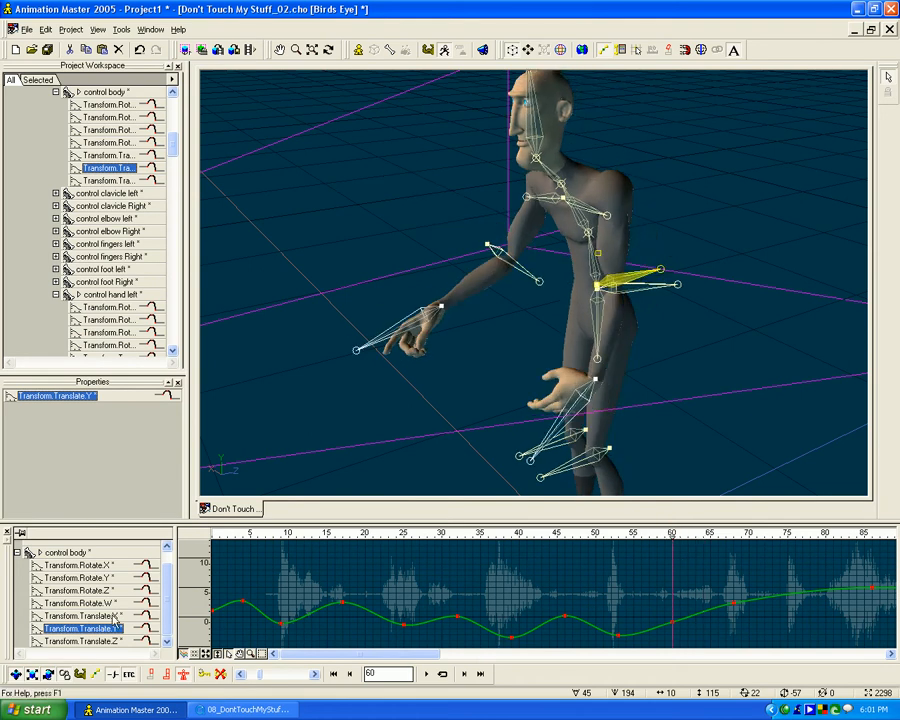
pyautogui.click(82, 616)
pyautogui.click(110, 641)
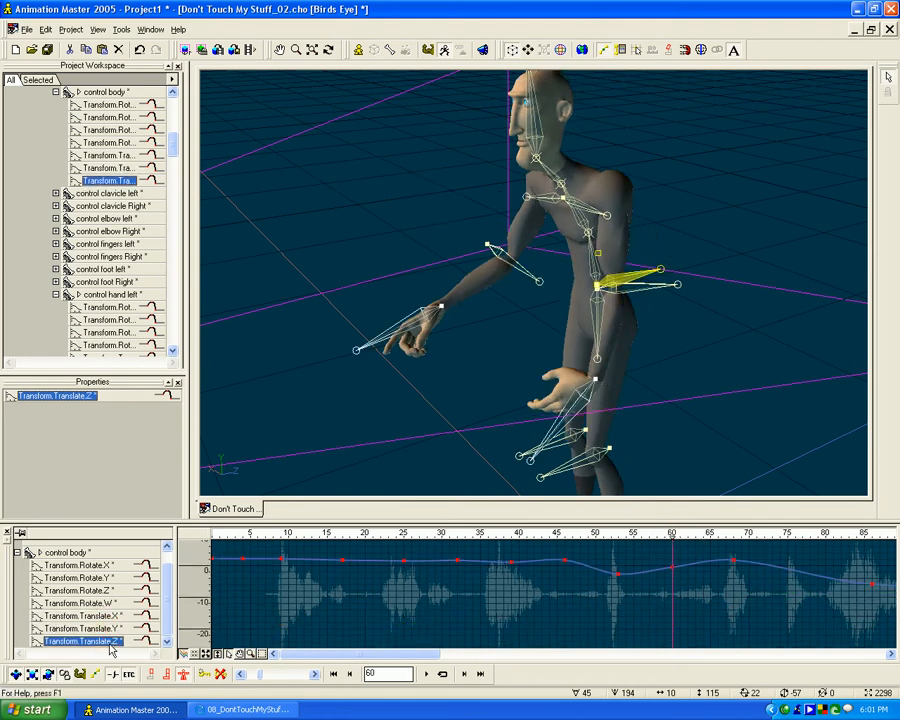
# - Select the control back 1 bone and smooth its Rotate.X curve by tilting the bias handle at frame 60
pyautogui.click(597, 308)
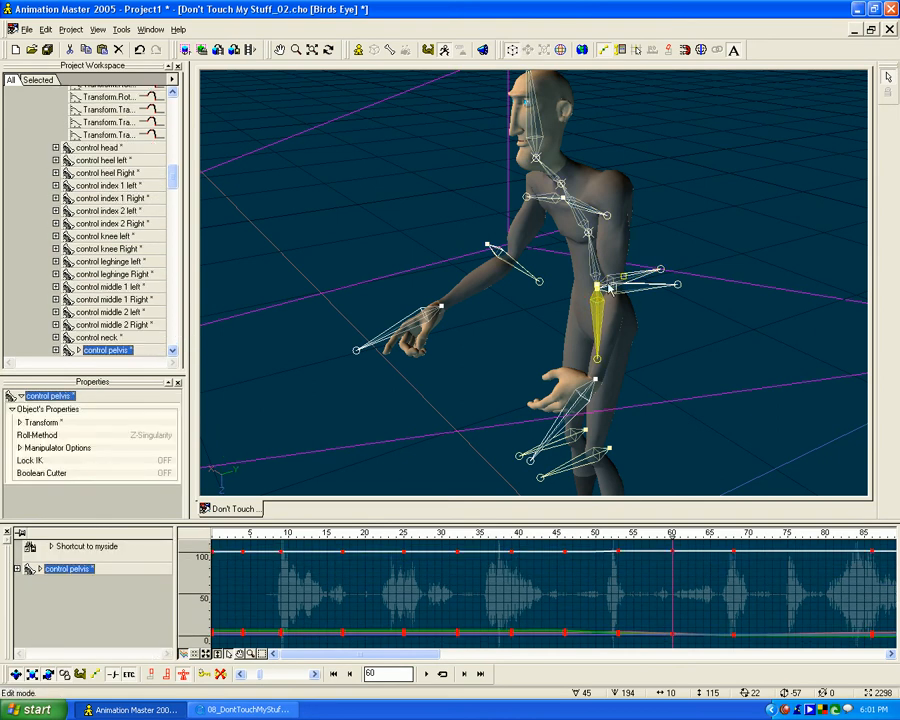
pyautogui.click(590, 250)
pyautogui.click(17, 568)
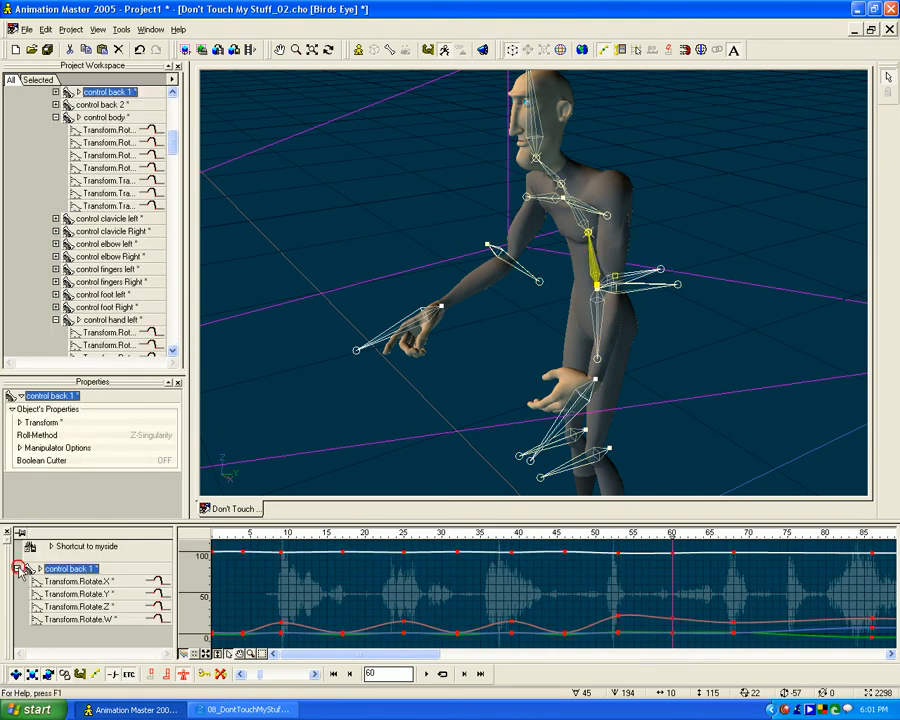
pyautogui.click(98, 594)
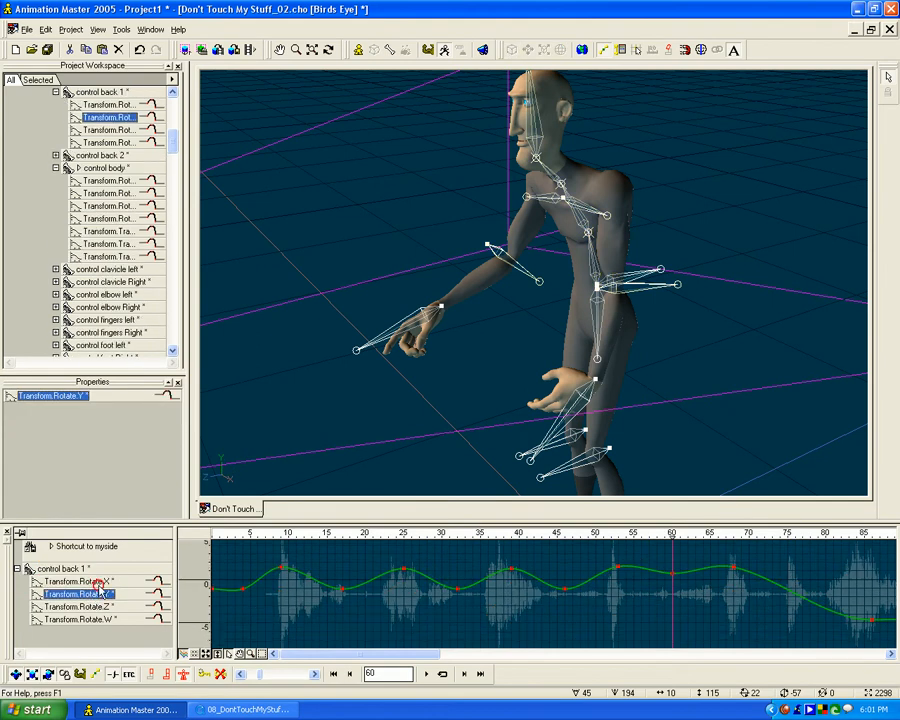
pyautogui.click(85, 581)
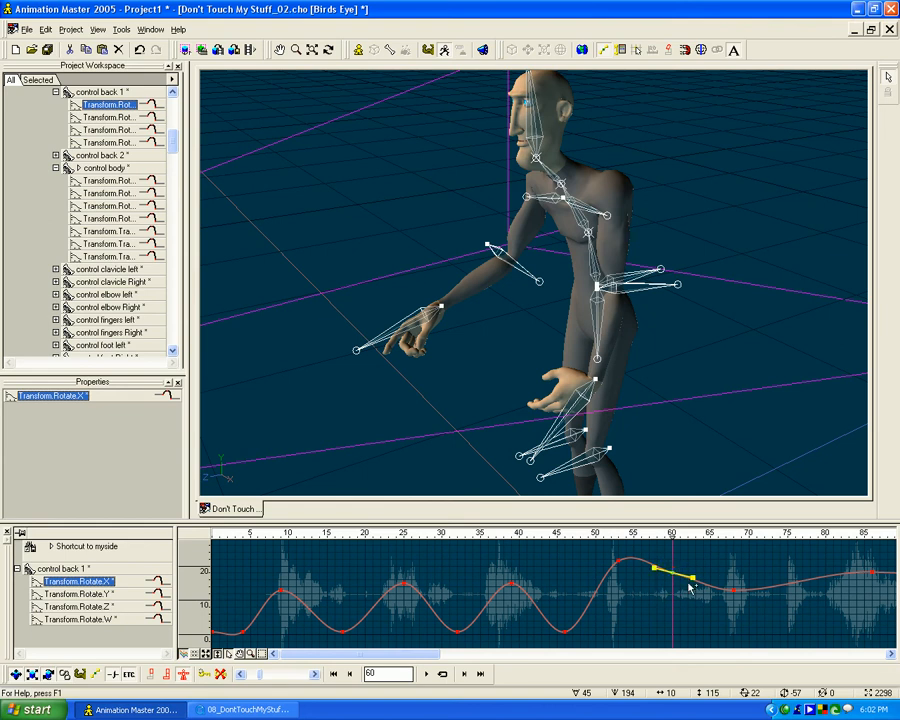
pyautogui.moveTo(696, 580); pyautogui.dragTo(692, 586)
# - Check control back 1's Rotate.Y curve, and tilt the bias handle of its Rotate.W keyframe at frame 60
pyautogui.click(78, 594)
pyautogui.click(452, 606)
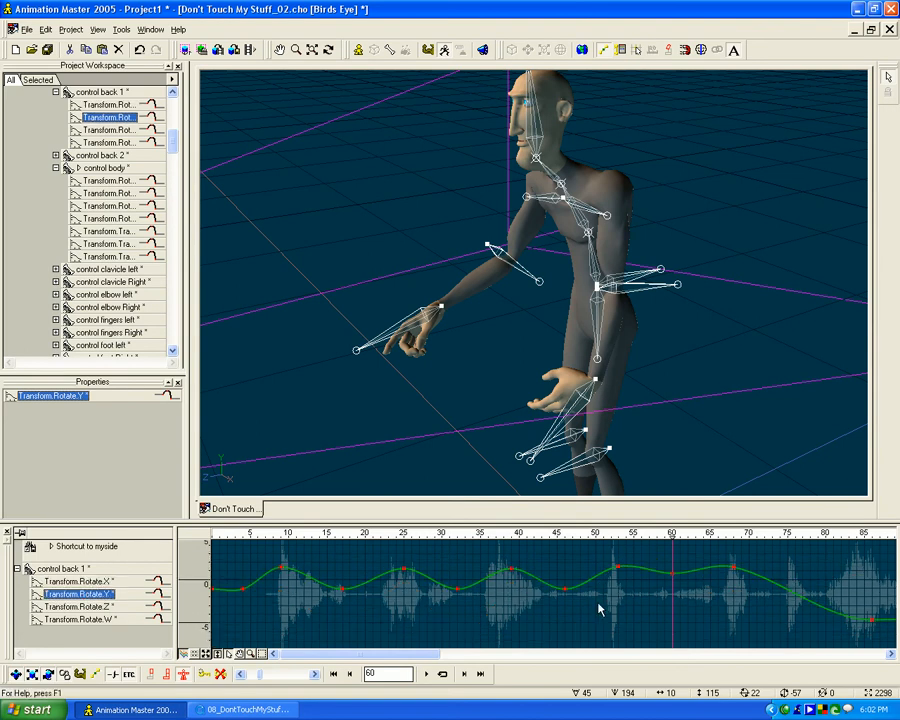
pyautogui.click(93, 620)
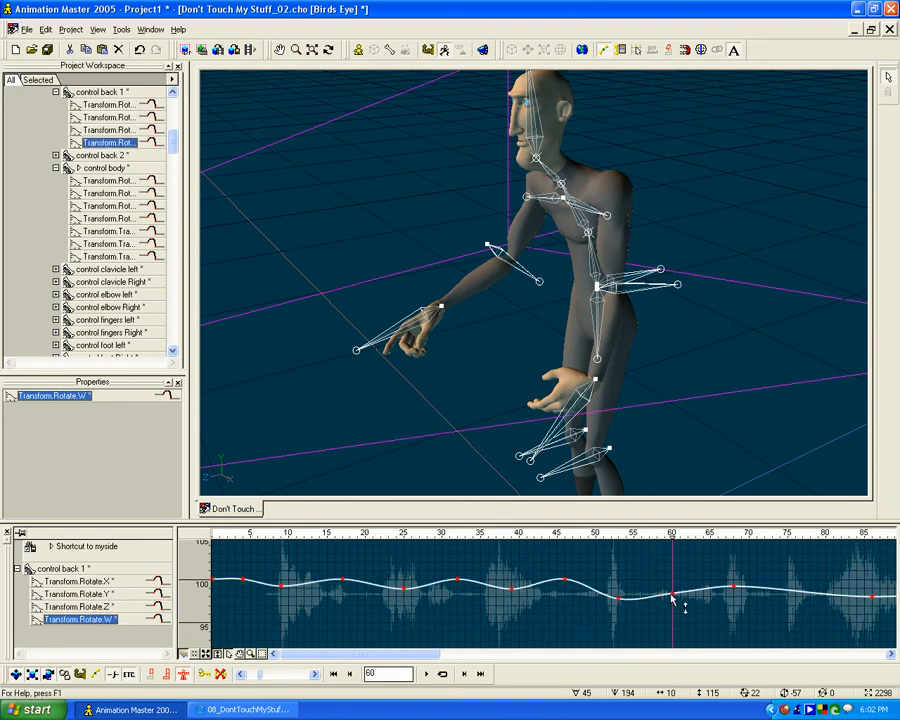
pyautogui.moveTo(693, 592); pyautogui.dragTo(692, 589)
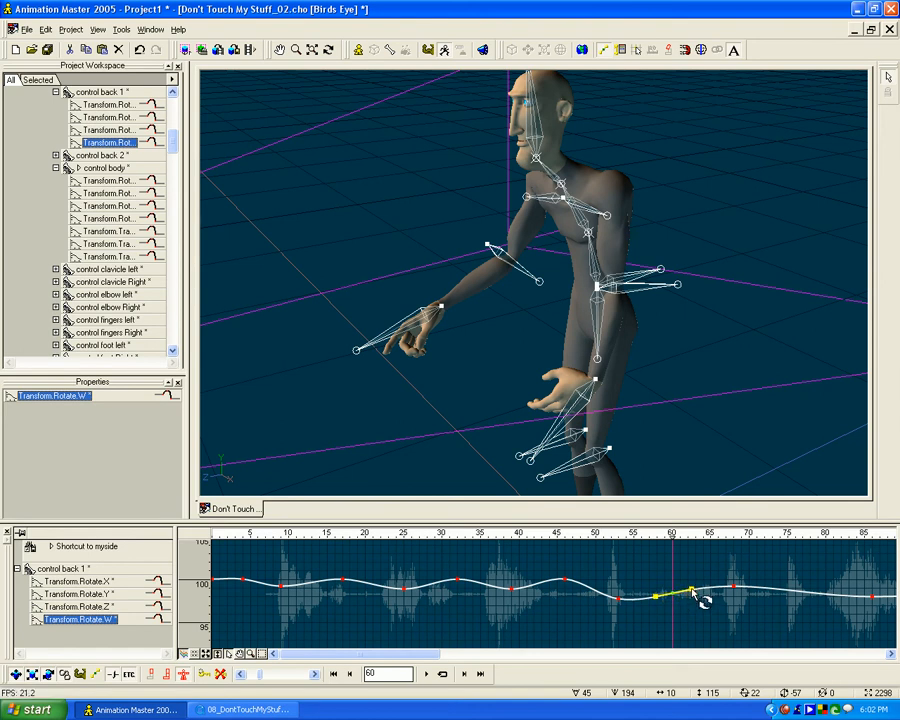
pyautogui.click(688, 614)
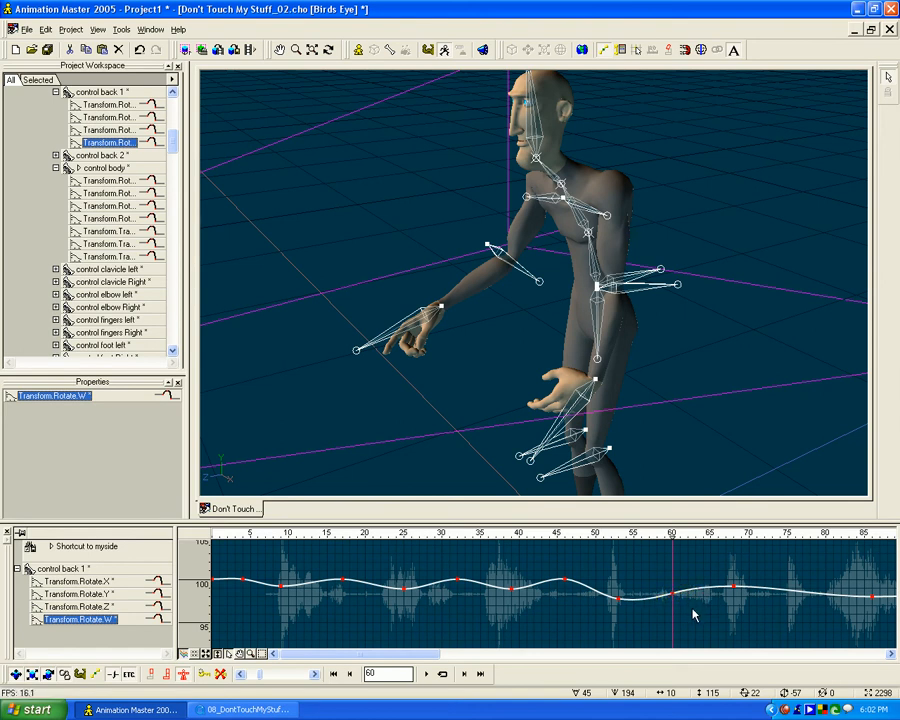
# - Look through Camera1 and scrub the motion back to frame 43
pyautogui.moveTo(667, 534); pyautogui.dragTo(620, 548)
pyautogui.press('0')
pyautogui.moveTo(616, 533)
pyautogui.mouseDown()
pyautogui.moveTo(522, 533)
pyautogui.moveTo(868, 534)
pyautogui.moveTo(610, 534)
pyautogui.moveTo(697, 536)
pyautogui.moveTo(540, 549)
pyautogui.mouseUp()
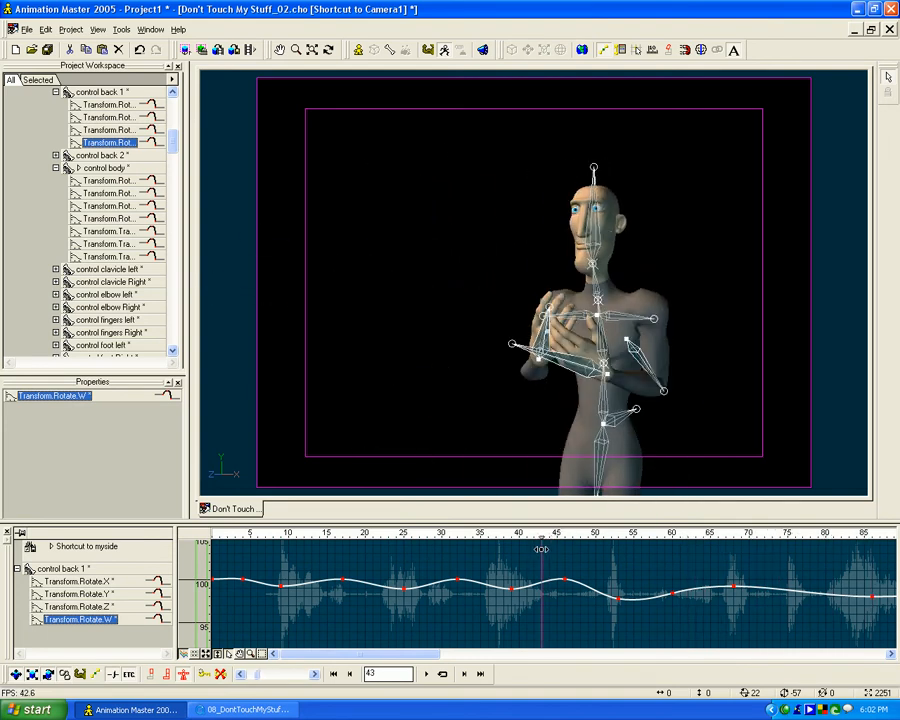
# - Switch the timeline to keyframe display, collapse the expanded back and body bone channels, and show the whole Bones folder's keyframes
pyautogui.click(186, 653)
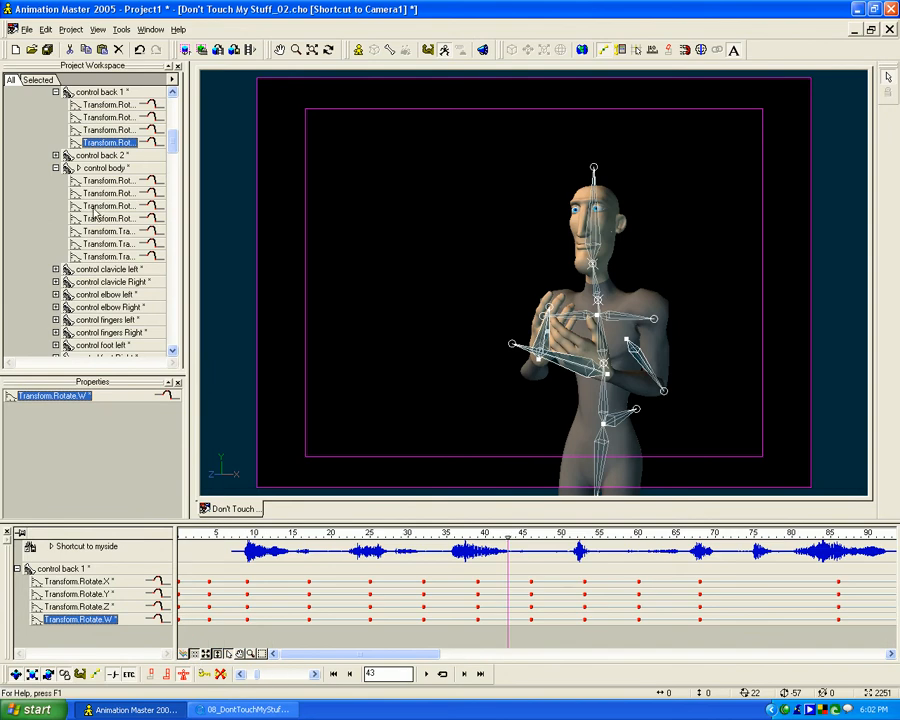
pyautogui.click(57, 169)
pyautogui.moveTo(170, 149); pyautogui.dragTo(170, 127)
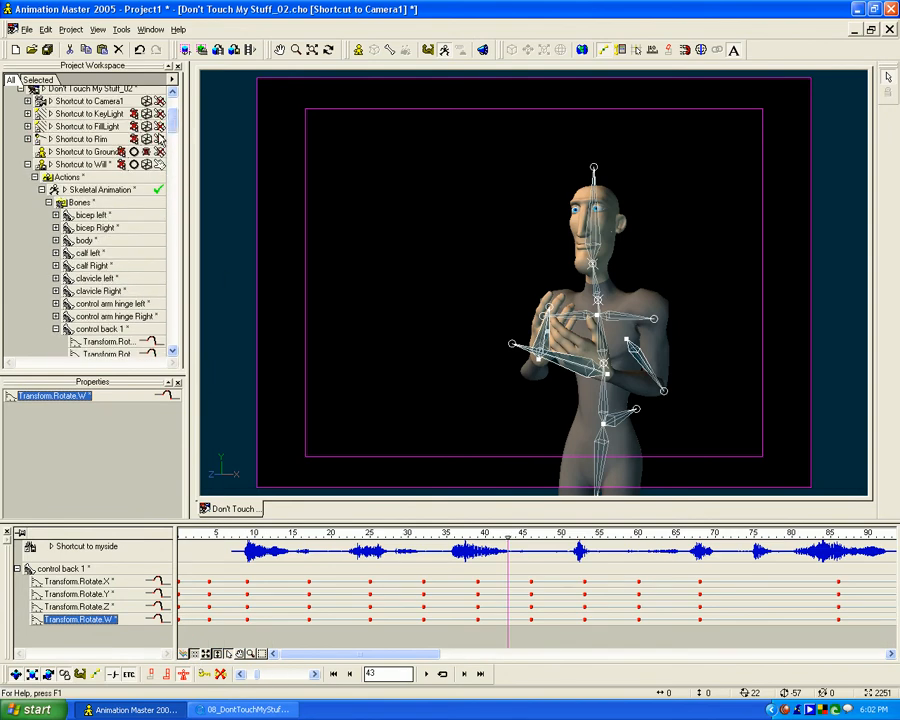
pyautogui.click(49, 202)
pyautogui.click(56, 299)
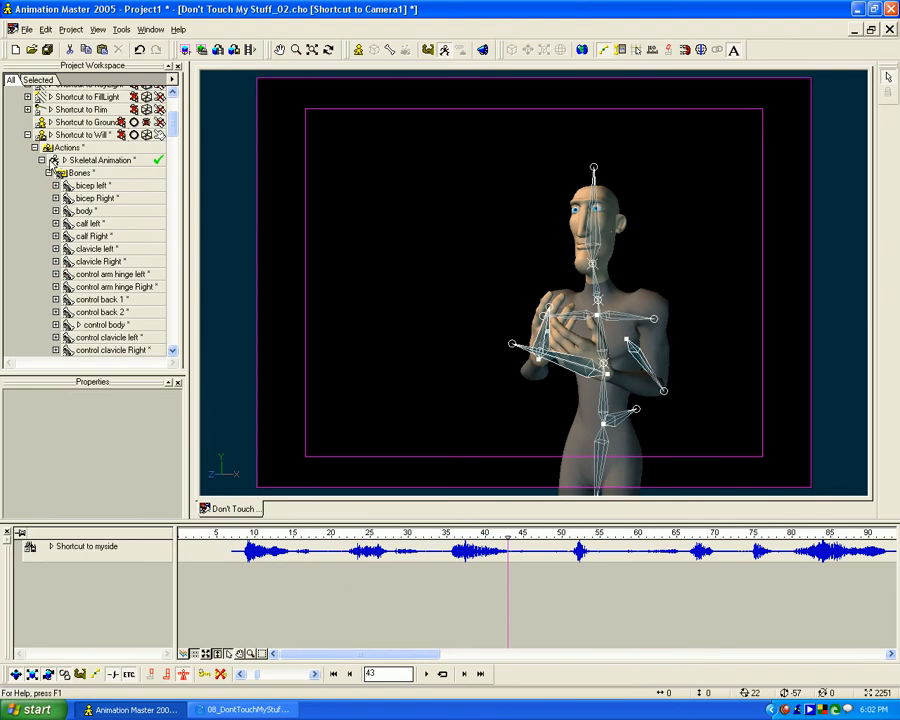
pyautogui.click(48, 173)
pyautogui.click(80, 307)
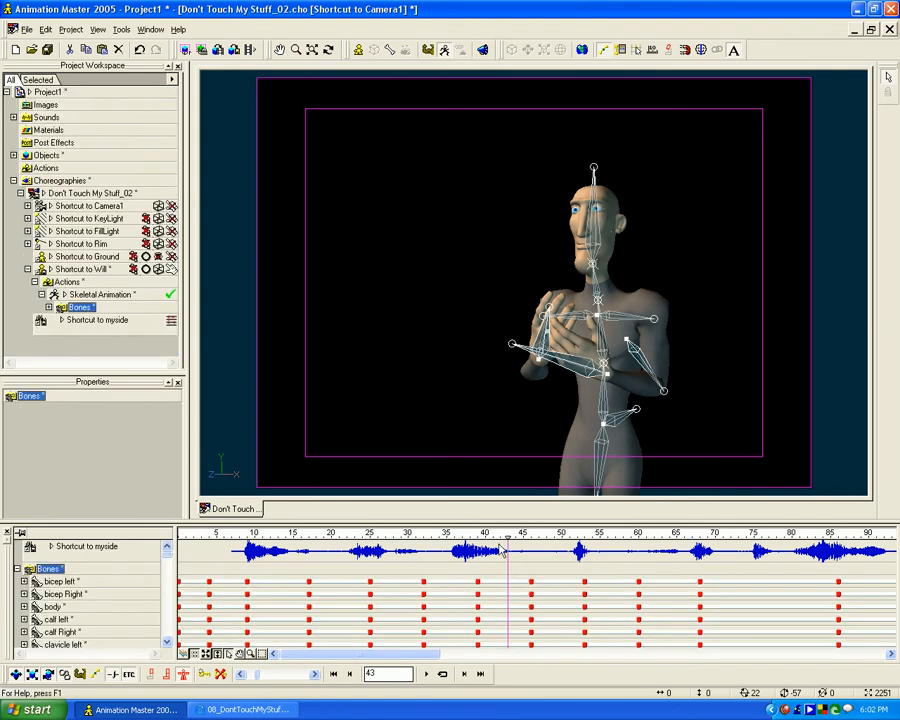
# - Scrub back to frame 9 and compare its pose with frame 7
pyautogui.moveTo(503, 538); pyautogui.dragTo(247, 536)
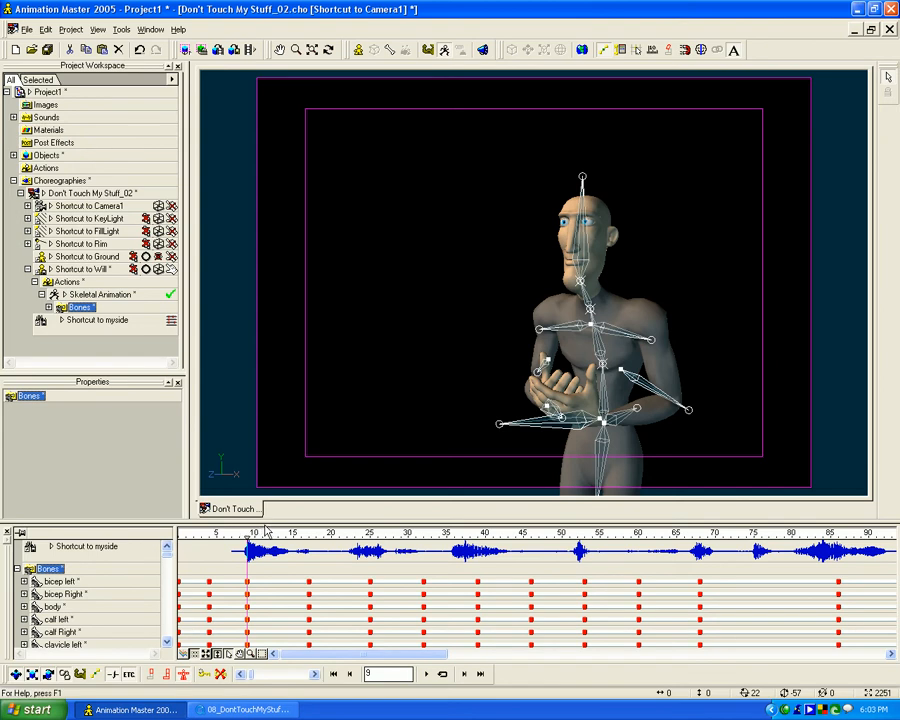
pyautogui.moveTo(248, 536)
pyautogui.mouseDown()
pyautogui.moveTo(224, 536)
pyautogui.moveTo(674, 543)
pyautogui.moveTo(184, 543)
pyautogui.moveTo(247, 546)
pyautogui.mouseUp()
pyautogui.click(235, 537)
pyautogui.press('-')
pyautogui.press('-')
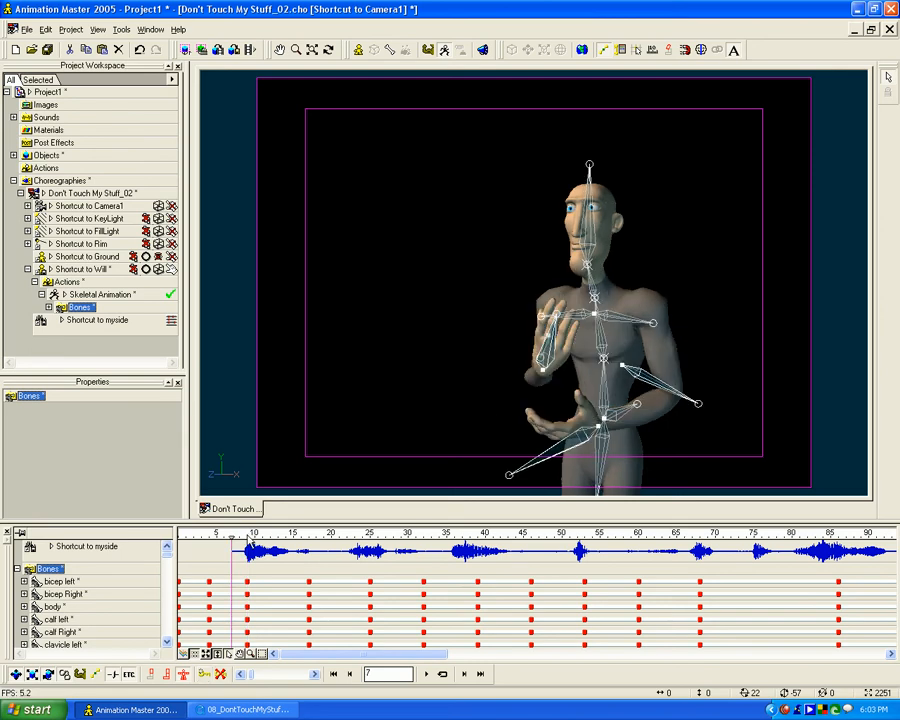
pyautogui.press('+')
pyautogui.press('+')
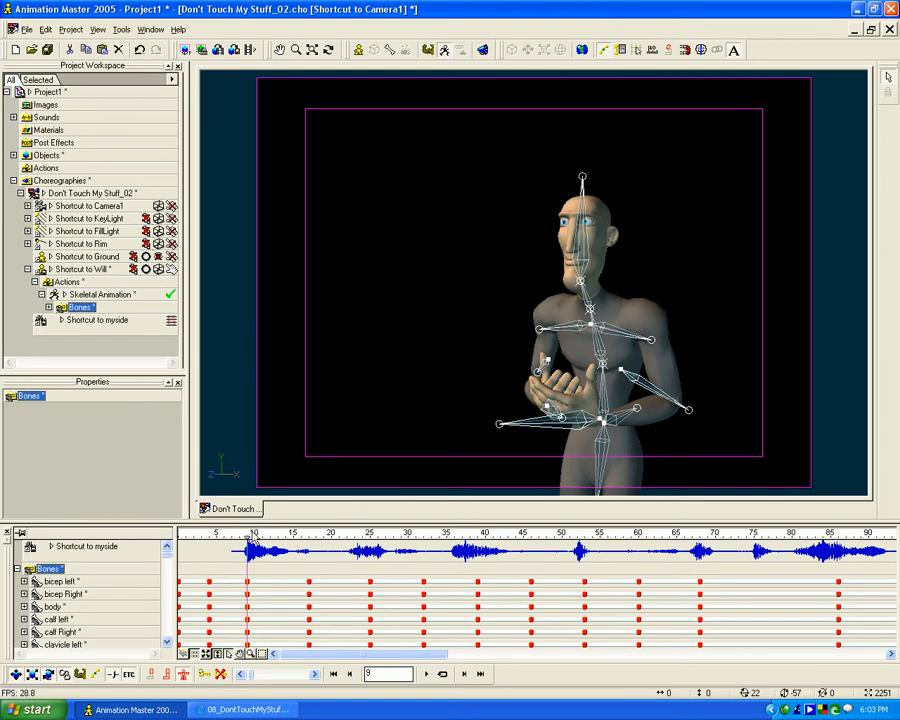
# - Copy the frame 9 pose of all bones to a new keyframe at frame 14
pyautogui.moveTo(248, 536); pyautogui.dragTo(287, 536)
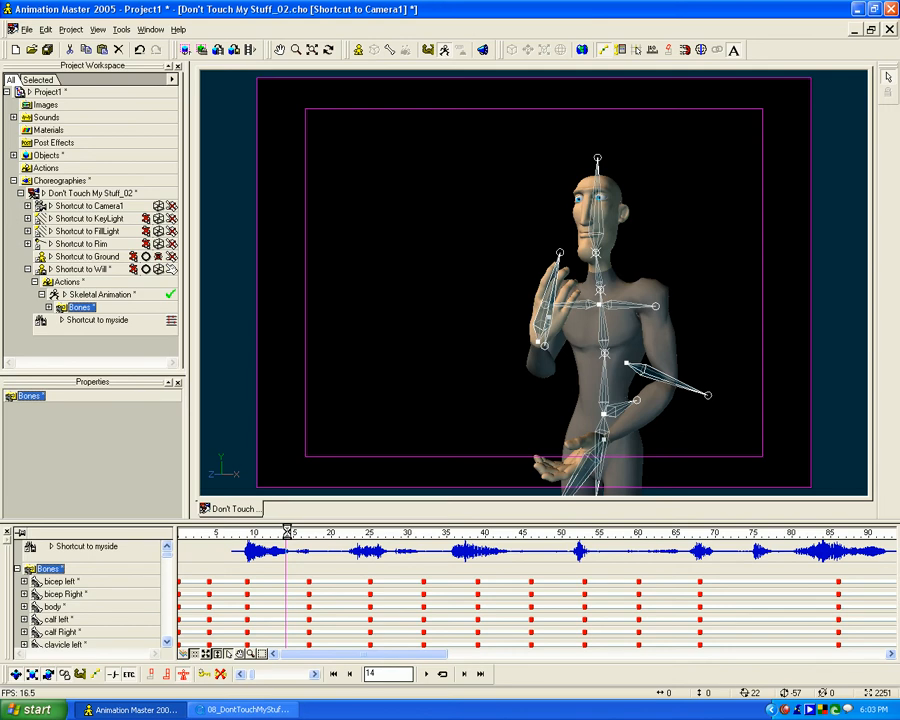
pyautogui.moveTo(287, 536)
pyautogui.mouseDown()
pyautogui.moveTo(237, 529)
pyautogui.moveTo(424, 529)
pyautogui.moveTo(239, 529)
pyautogui.moveTo(287, 526)
pyautogui.mouseUp()
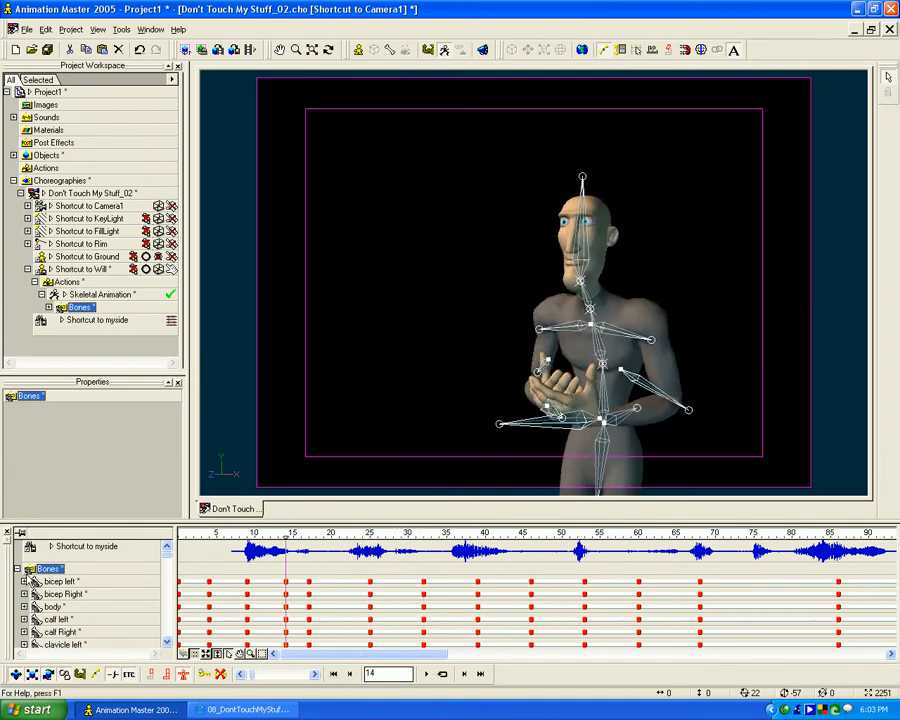
pyautogui.click(15, 568)
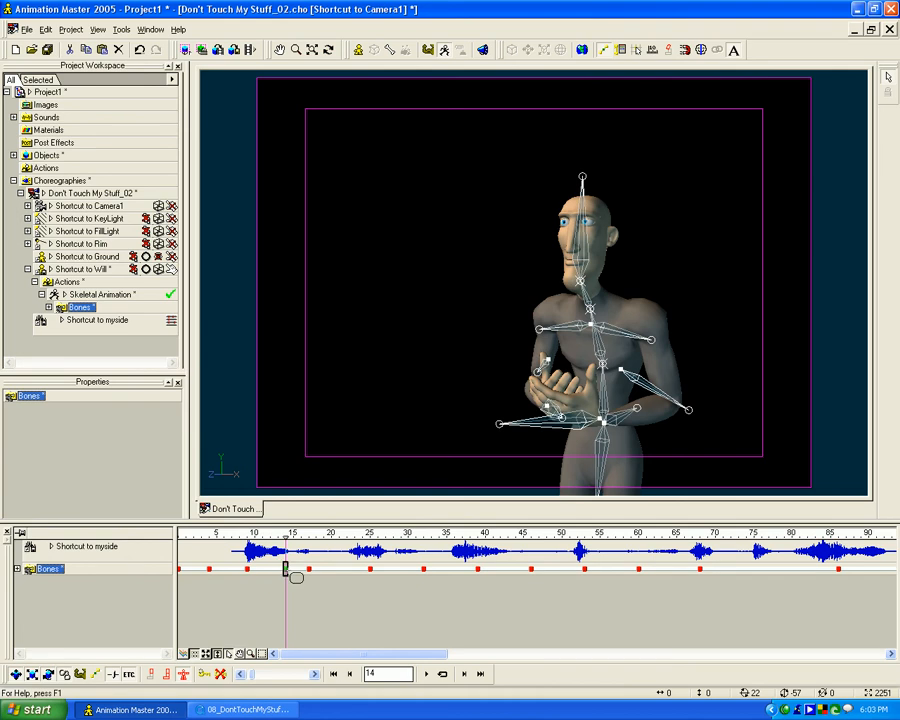
pyautogui.moveTo(283, 537)
pyautogui.mouseDown()
pyautogui.moveTo(253, 537)
pyautogui.moveTo(285, 537)
pyautogui.mouseUp()
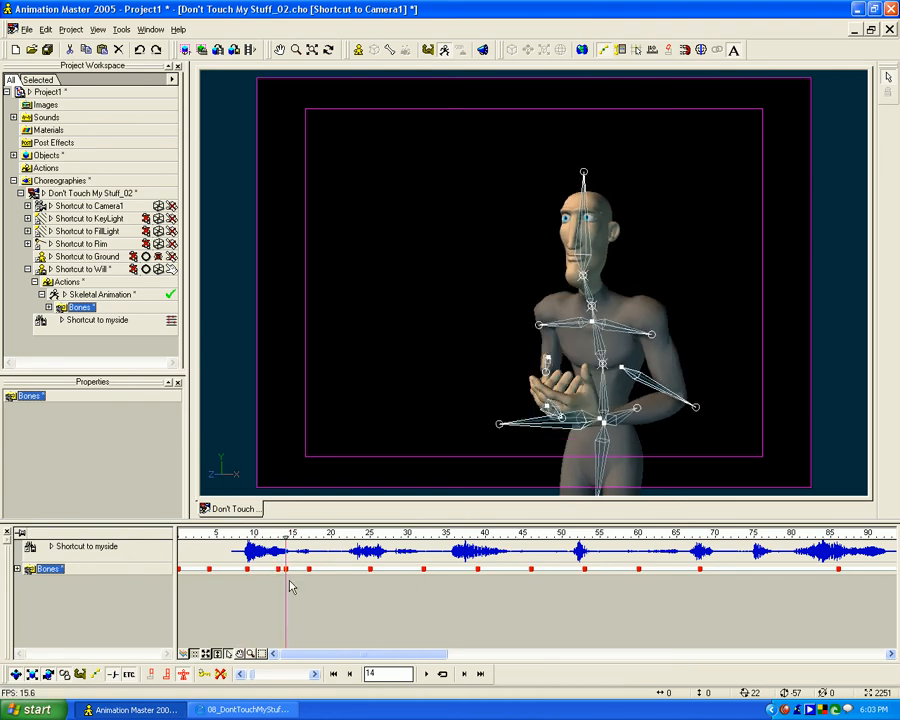
pyautogui.moveTo(285, 577); pyautogui.dragTo(285, 539)
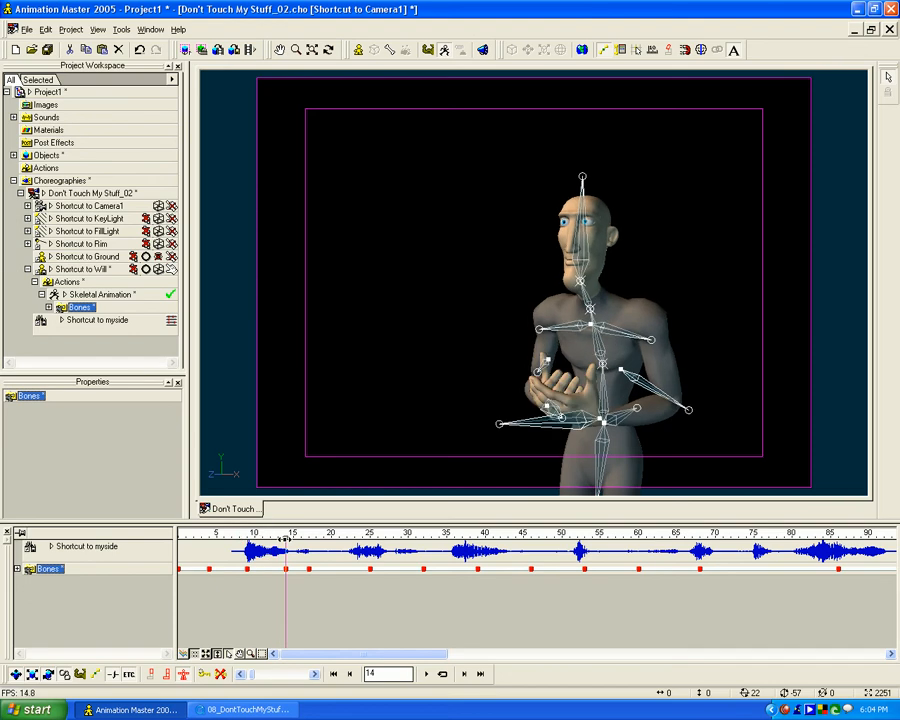
# - Collapse the expanded left and right hand control channels in the Bones folder, keeping the timeline's Bones entry as a single row
pyautogui.click(17, 569)
pyautogui.scroll(-8, 172, 569)
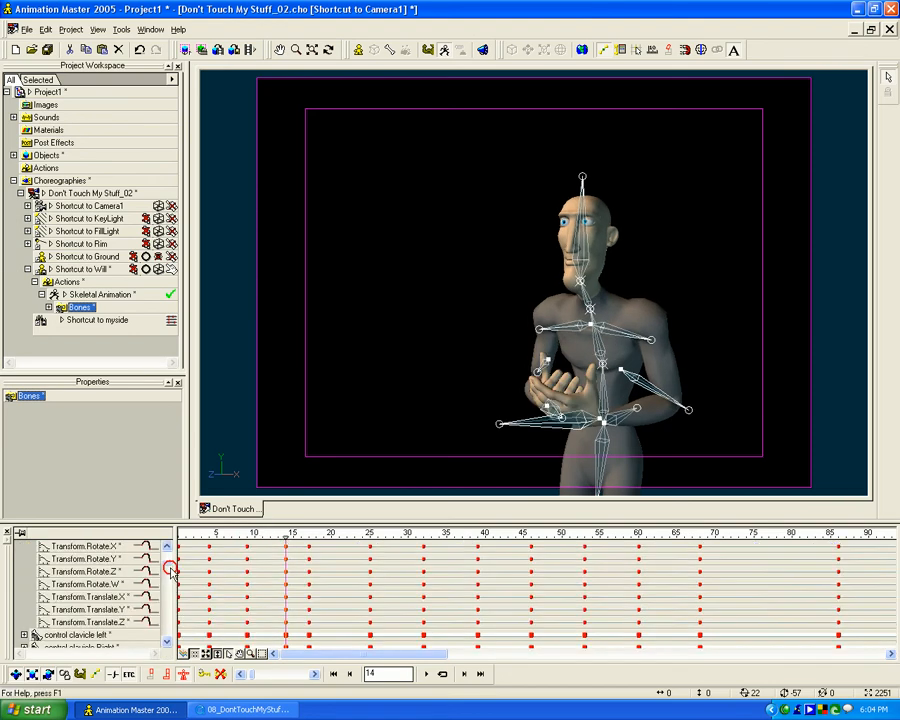
pyautogui.moveTo(171, 580); pyautogui.dragTo(172, 530)
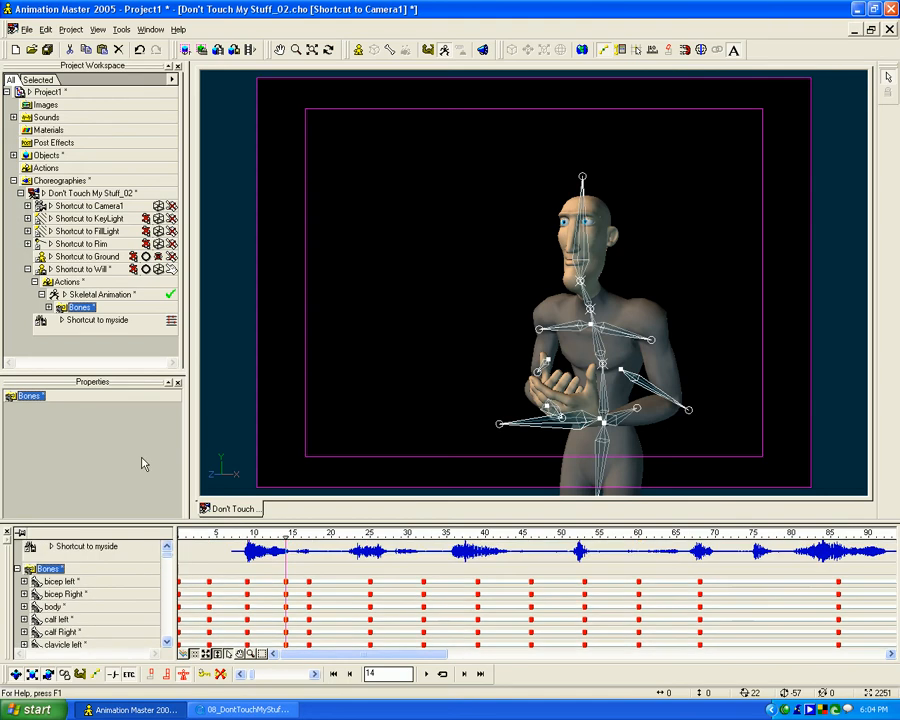
pyautogui.click(48, 307)
pyautogui.moveTo(175, 141); pyautogui.dragTo(181, 161)
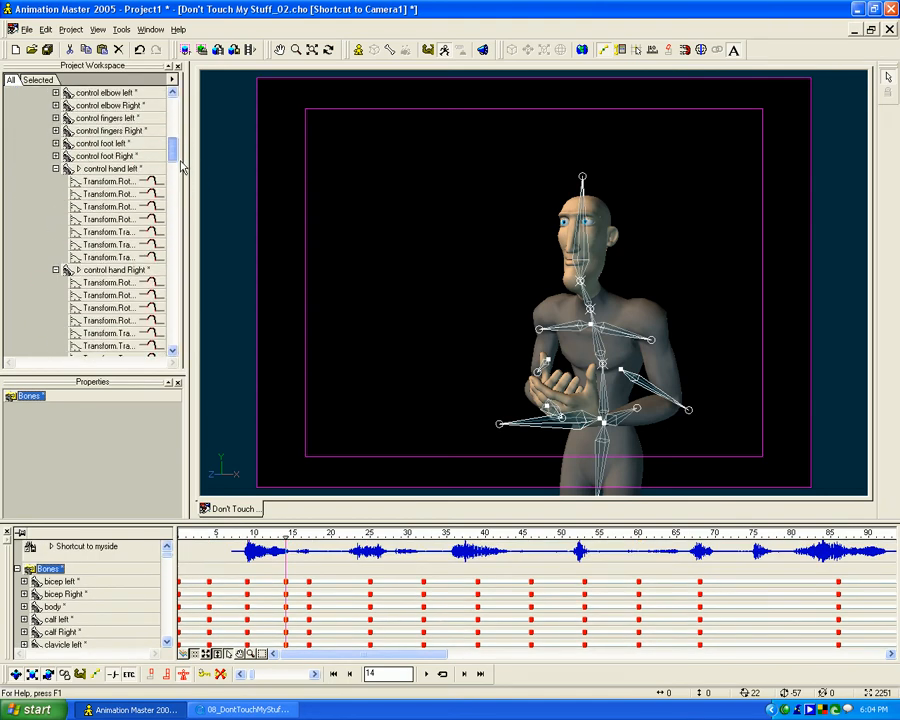
pyautogui.click(55, 171)
pyautogui.click(56, 182)
pyautogui.scroll(-7, 96, 253)
pyautogui.moveTo(172, 215); pyautogui.dragTo(175, 358)
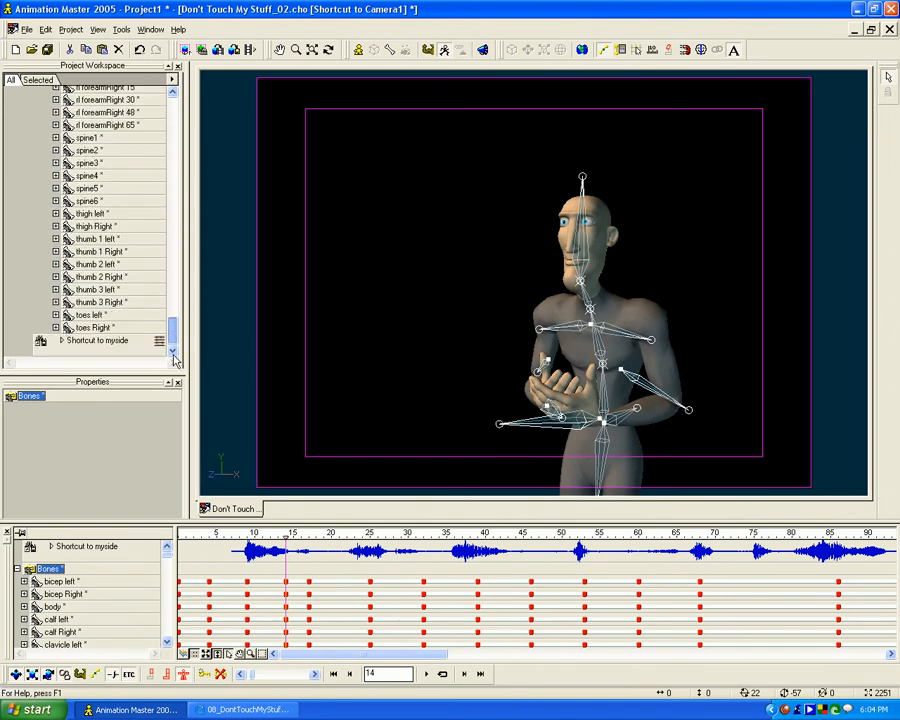
pyautogui.click(16, 568)
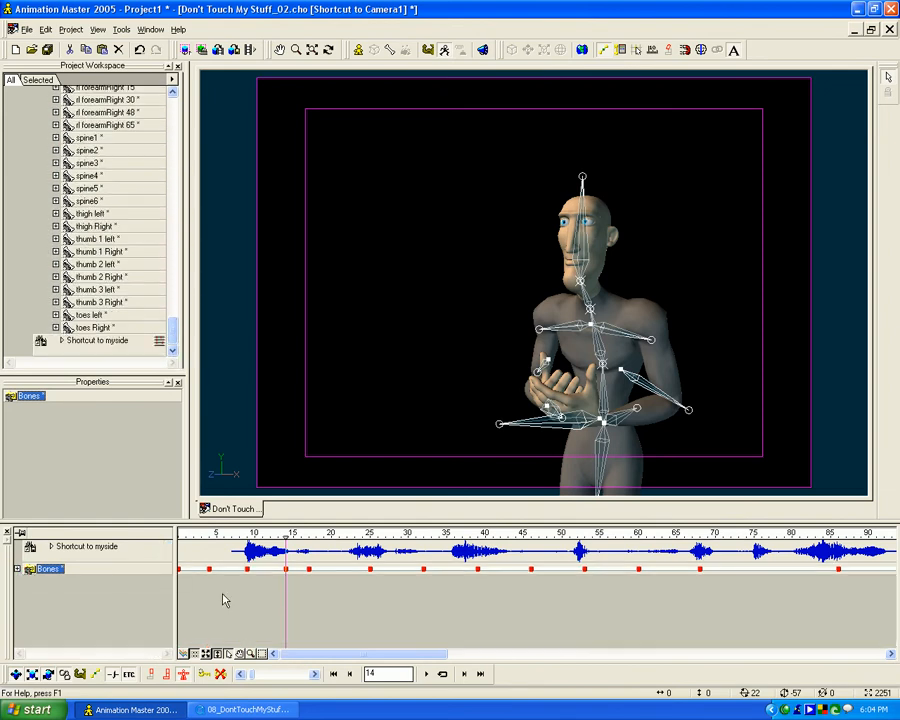
# - Copy the preceding key poses of all bones to hold keyframes at frames 21, 29, 43, 50 and 58
pyautogui.click(290, 575)
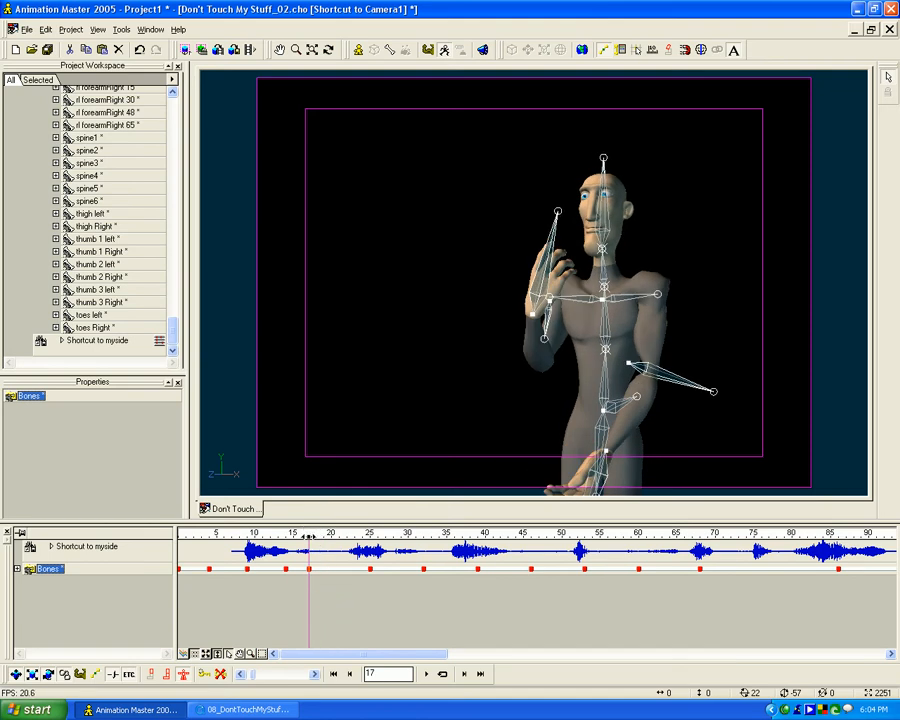
pyautogui.moveTo(308, 533); pyautogui.dragTo(338, 533)
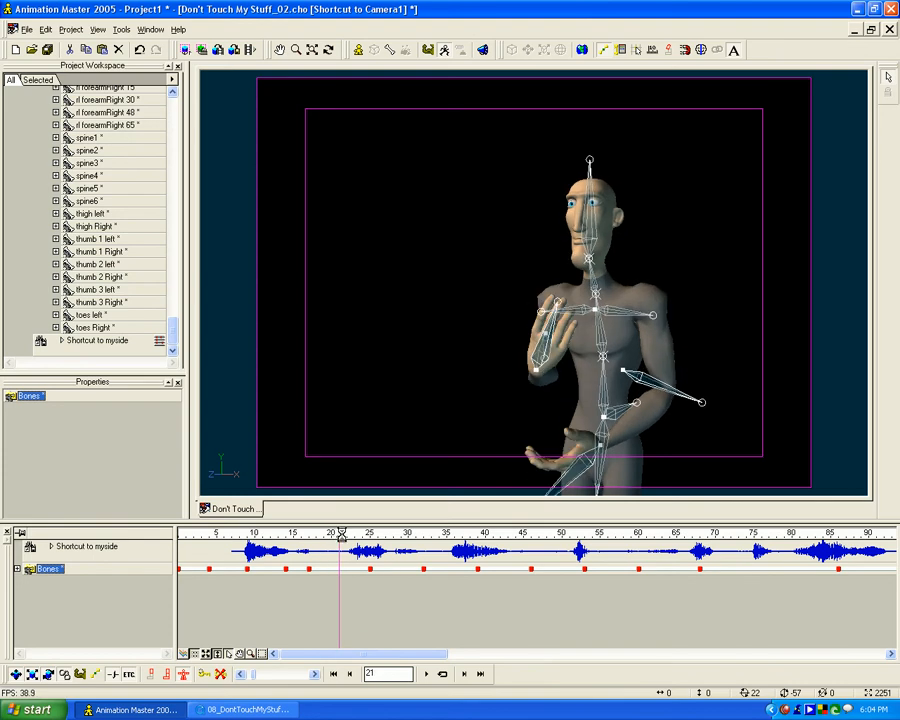
pyautogui.moveTo(338, 533); pyautogui.dragTo(401, 534)
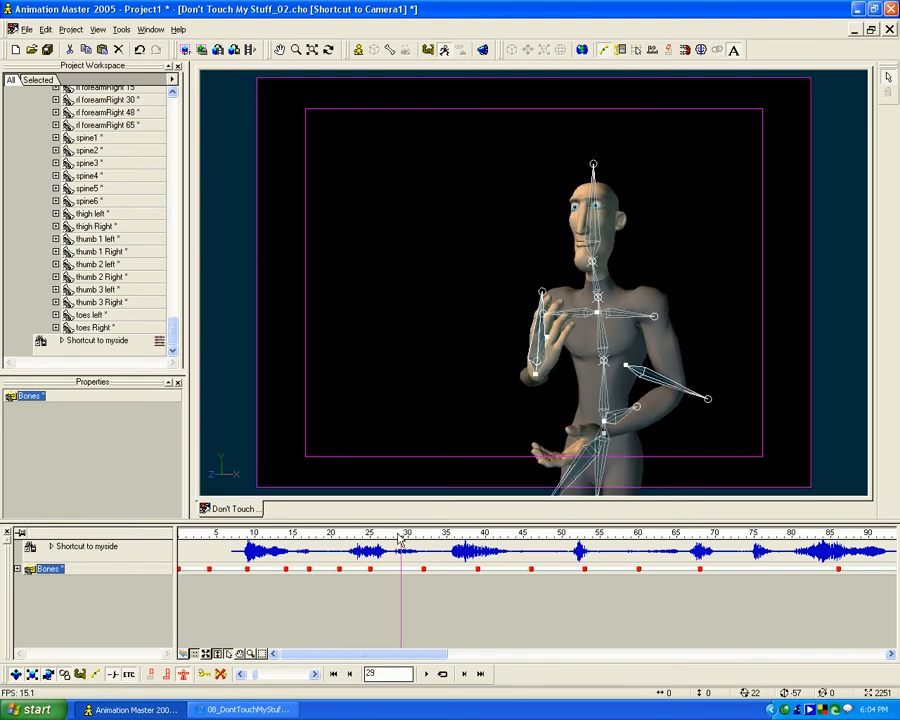
pyautogui.moveTo(401, 534); pyautogui.dragTo(608, 589)
pyautogui.rightClick(627, 528)
pyautogui.click(628, 583)
pyautogui.click(623, 536)
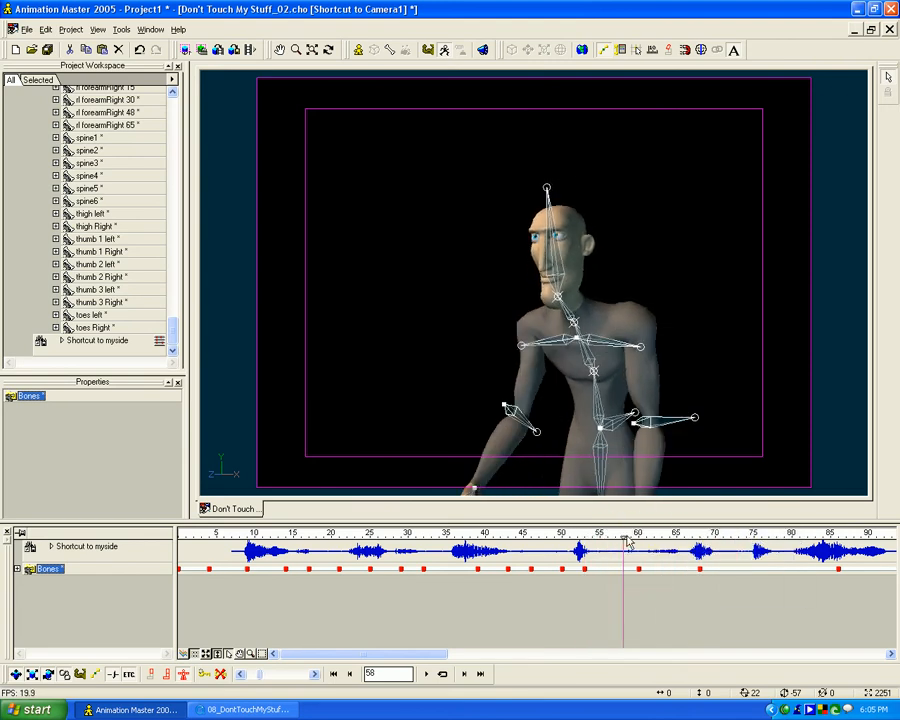
pyautogui.moveTo(623, 535)
pyautogui.mouseDown()
pyautogui.moveTo(541, 535)
pyautogui.moveTo(695, 535)
pyautogui.moveTo(600, 535)
pyautogui.moveTo(684, 533)
pyautogui.moveTo(623, 533)
pyautogui.mouseUp()
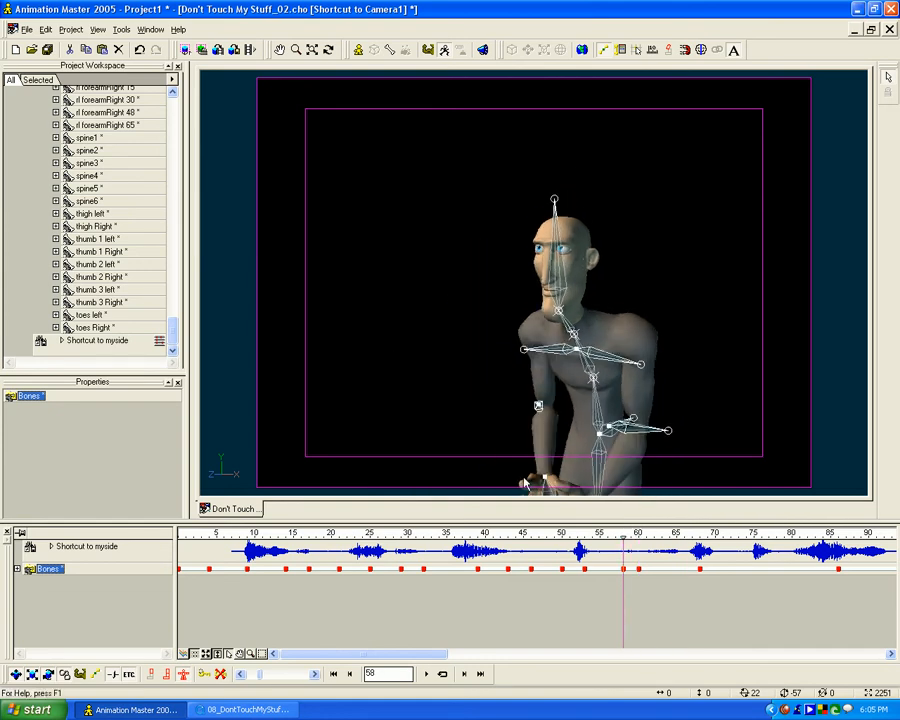
# - At frame 60, raise the right hand control to about X -23, Y -47, Z -47 cm and rotate the hand
pyautogui.moveTo(626, 533)
pyautogui.mouseDown()
pyautogui.moveTo(707, 535)
pyautogui.moveTo(625, 535)
pyautogui.moveTo(639, 534)
pyautogui.mouseUp()
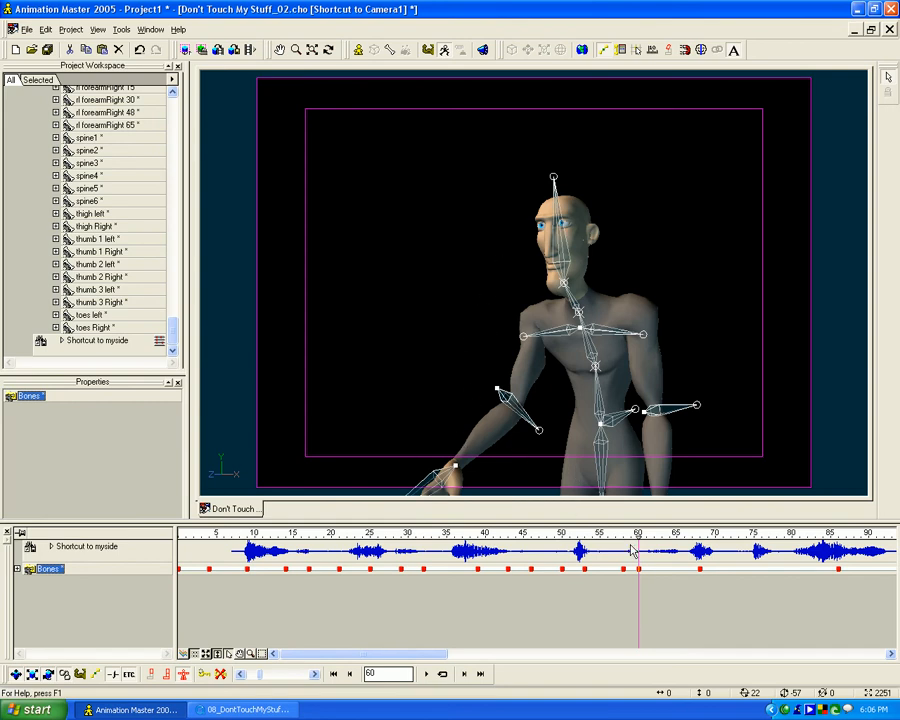
pyautogui.moveTo(638, 534)
pyautogui.mouseDown()
pyautogui.moveTo(613, 534)
pyautogui.moveTo(642, 535)
pyautogui.mouseUp()
pyautogui.moveTo(454, 468); pyautogui.dragTo(485, 487)
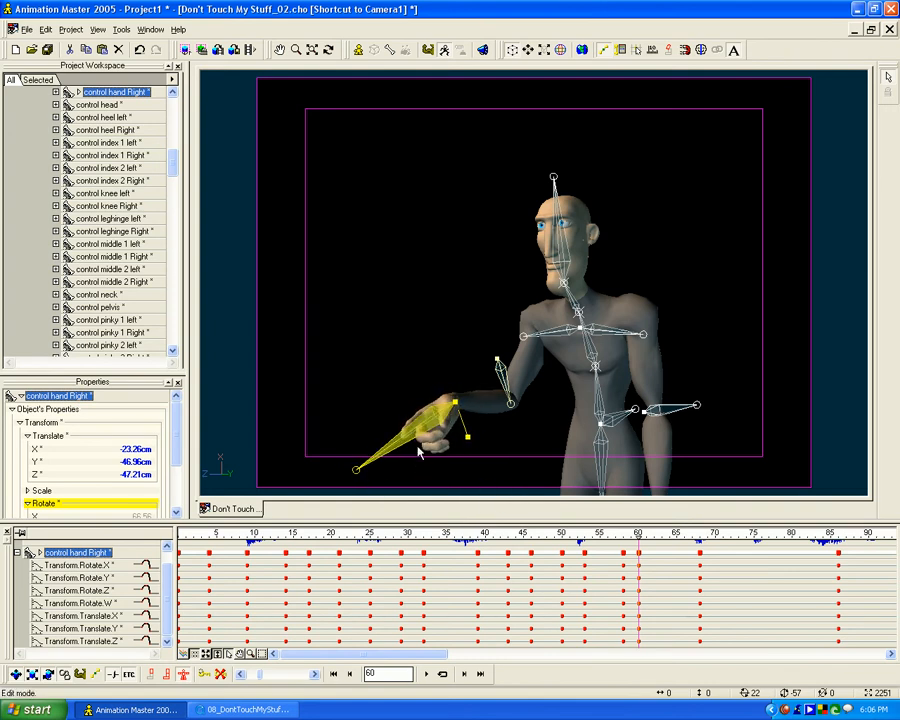
pyautogui.press('r')
pyautogui.moveTo(406, 376); pyautogui.dragTo(392, 397)
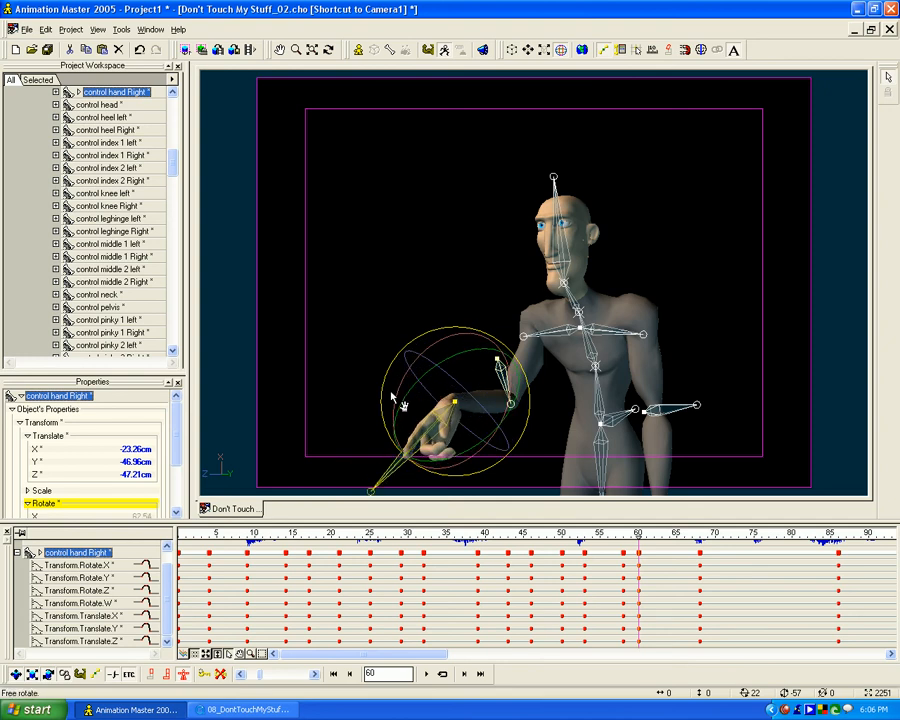
# - Delete the added pose-hold keyframes at frames 58, 50, 43 and 29
pyautogui.moveTo(629, 538)
pyautogui.mouseDown()
pyautogui.moveTo(537, 538)
pyautogui.moveTo(685, 538)
pyautogui.moveTo(561, 538)
pyautogui.moveTo(624, 538)
pyautogui.mouseUp()
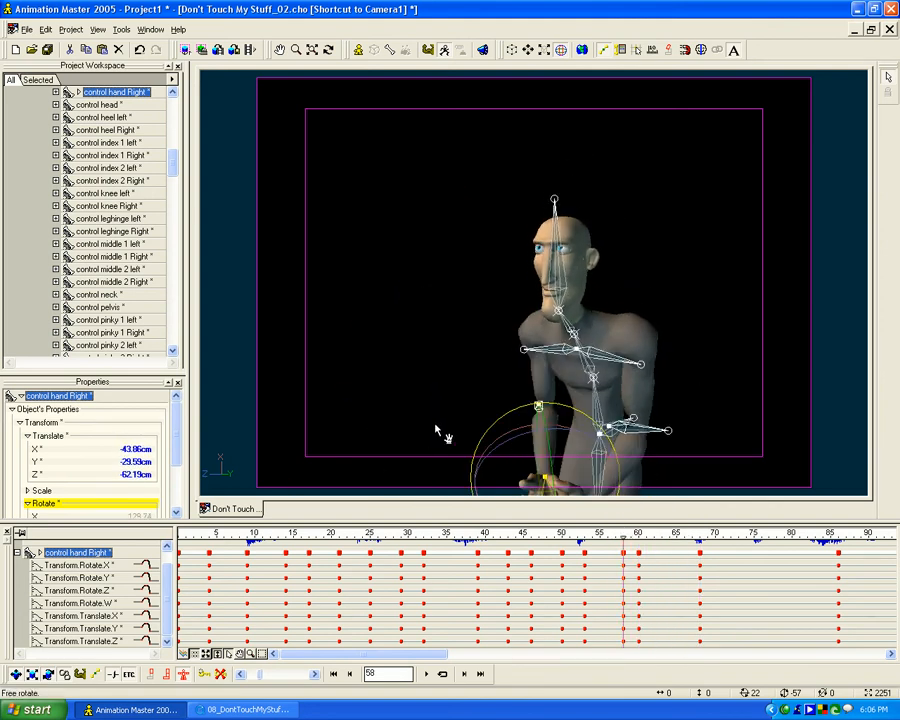
pyautogui.moveTo(623, 538); pyautogui.dragTo(623, 538)
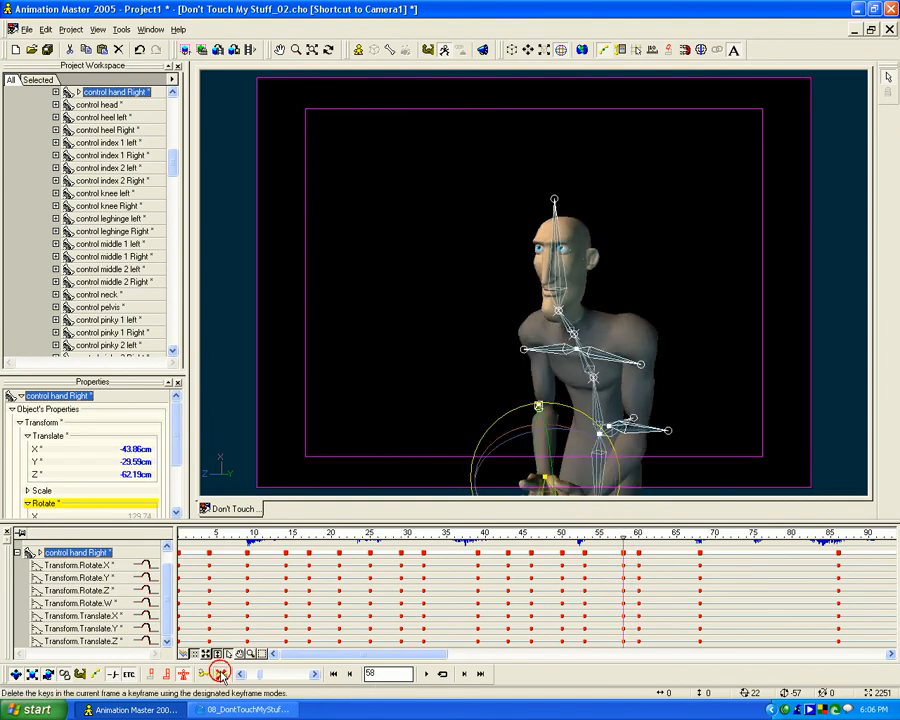
pyautogui.click(221, 675)
pyautogui.moveTo(623, 537); pyautogui.dragTo(436, 527)
pyautogui.click(220, 673)
pyautogui.click(220, 675)
pyautogui.click(225, 675)
pyautogui.click(222, 675)
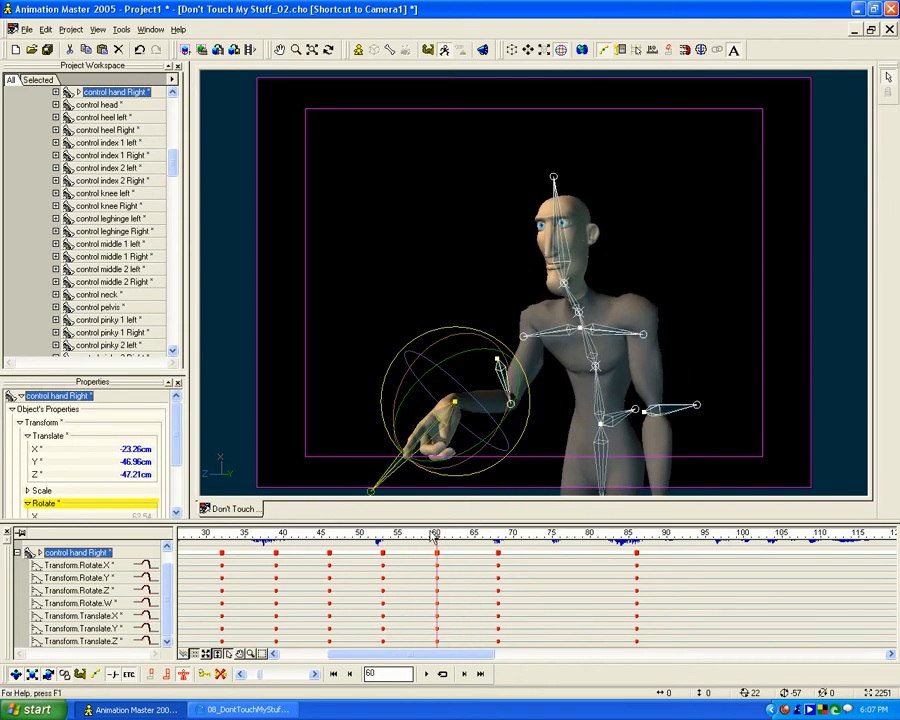
# - Examine the right hand's arc at frame 60, including the motion leading into it from around frame 47
pyautogui.moveTo(434, 537)
pyautogui.mouseDown()
pyautogui.moveTo(380, 538)
pyautogui.moveTo(498, 538)
pyautogui.moveTo(361, 538)
pyautogui.moveTo(498, 538)
pyautogui.moveTo(382, 538)
pyautogui.moveTo(453, 538)
pyautogui.moveTo(437, 538)
pyautogui.mouseUp()
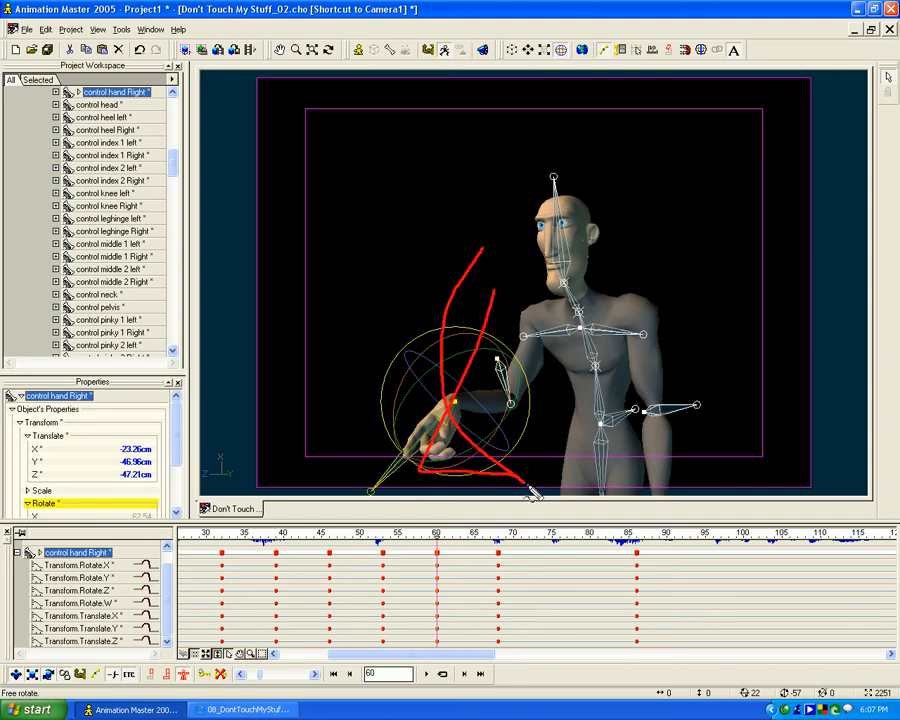
pyautogui.press('Escape')
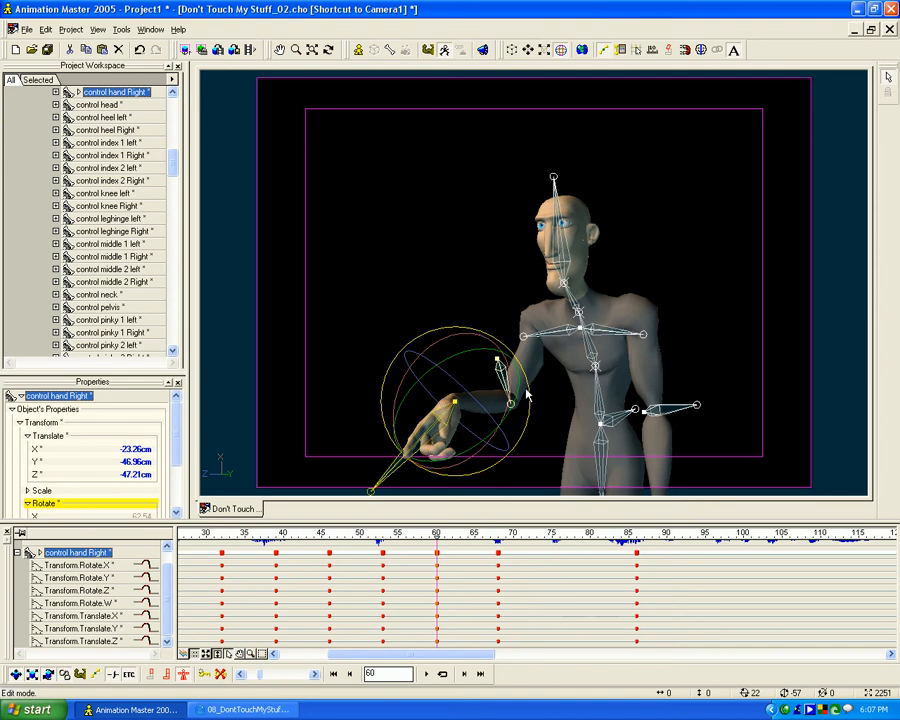
pyautogui.moveTo(440, 533); pyautogui.dragTo(222, 556)
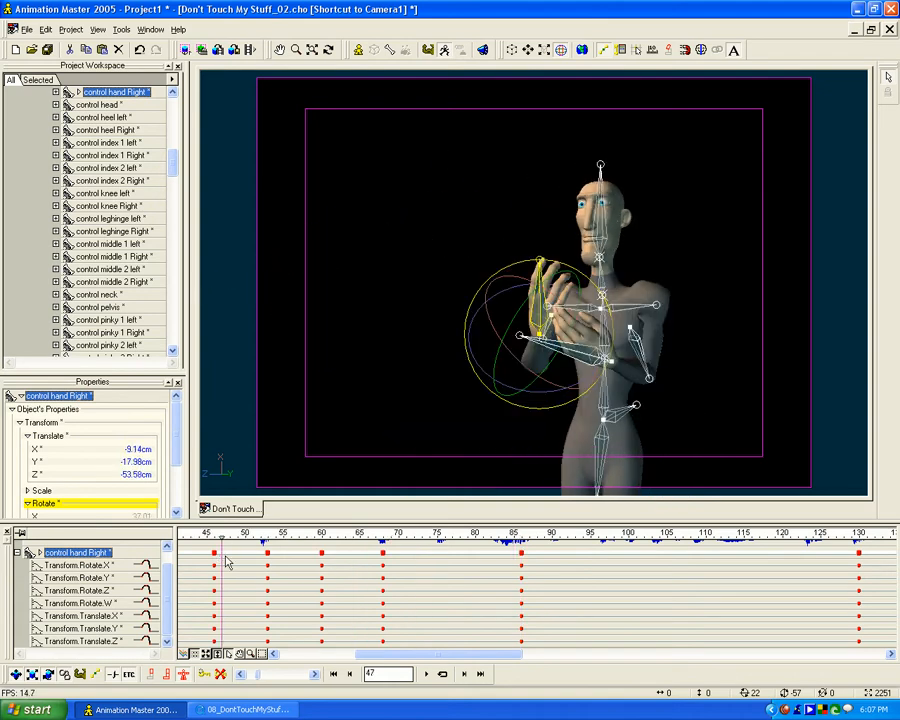
# - Copy the frame 68 pose of all bones to a new keyframe at frame 80
pyautogui.moveTo(215, 540); pyautogui.dragTo(381, 535)
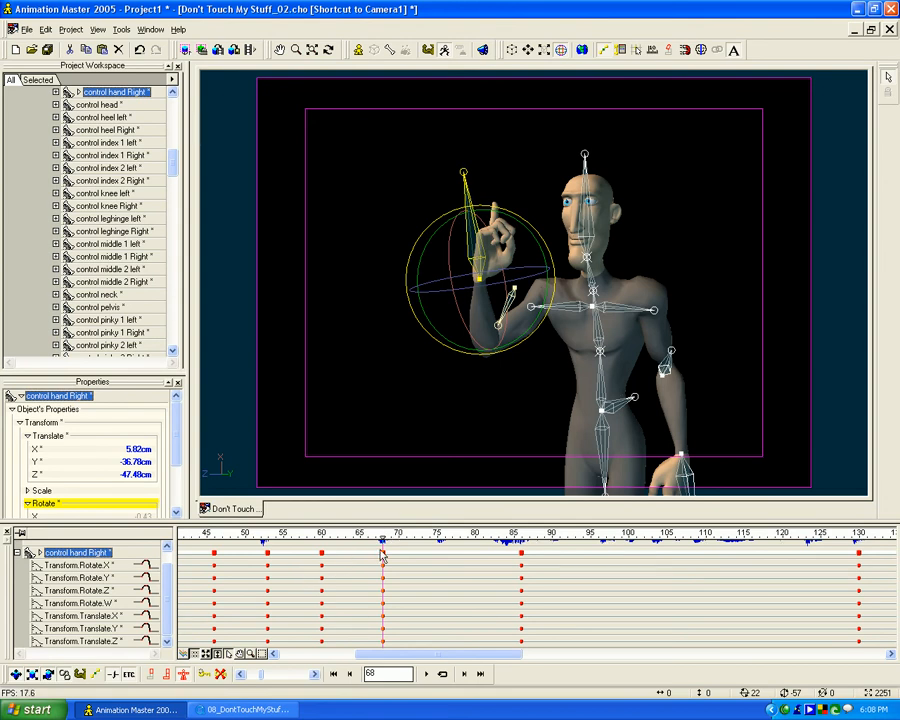
pyautogui.moveTo(382, 537); pyautogui.dragTo(475, 536)
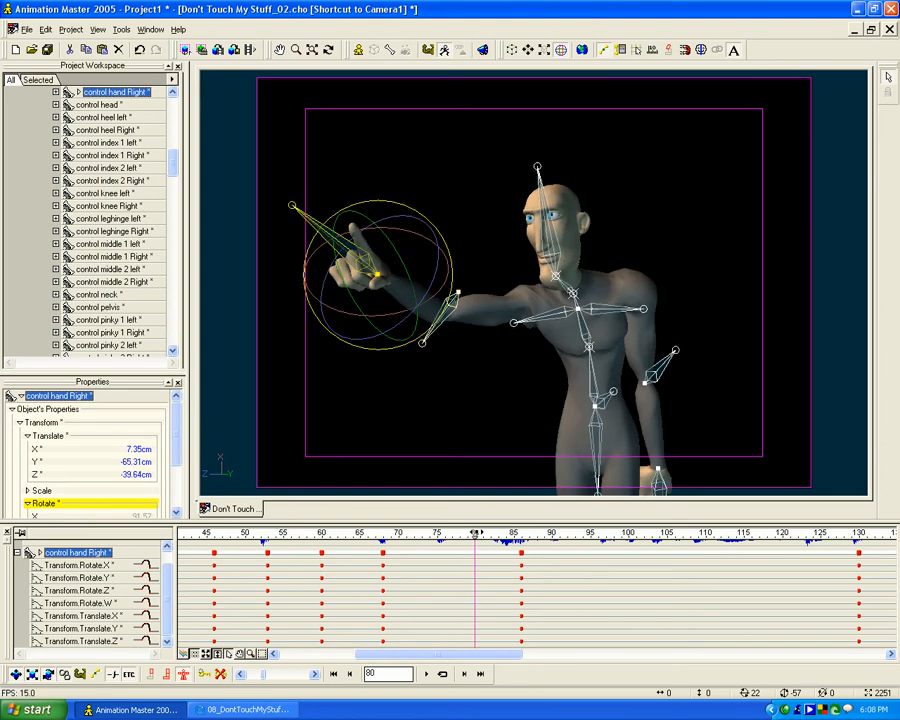
pyautogui.hotkey('ctrl', 'v')
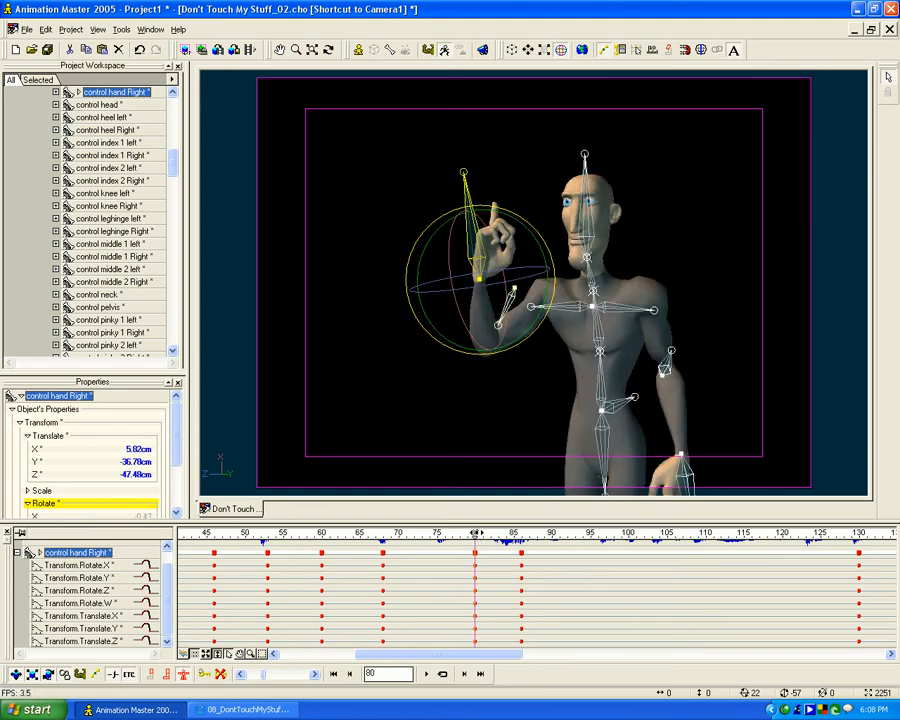
pyautogui.moveTo(475, 537)
pyautogui.mouseDown()
pyautogui.moveTo(390, 536)
pyautogui.moveTo(551, 535)
pyautogui.moveTo(357, 535)
pyautogui.moveTo(521, 535)
pyautogui.moveTo(475, 535)
pyautogui.mouseUp()
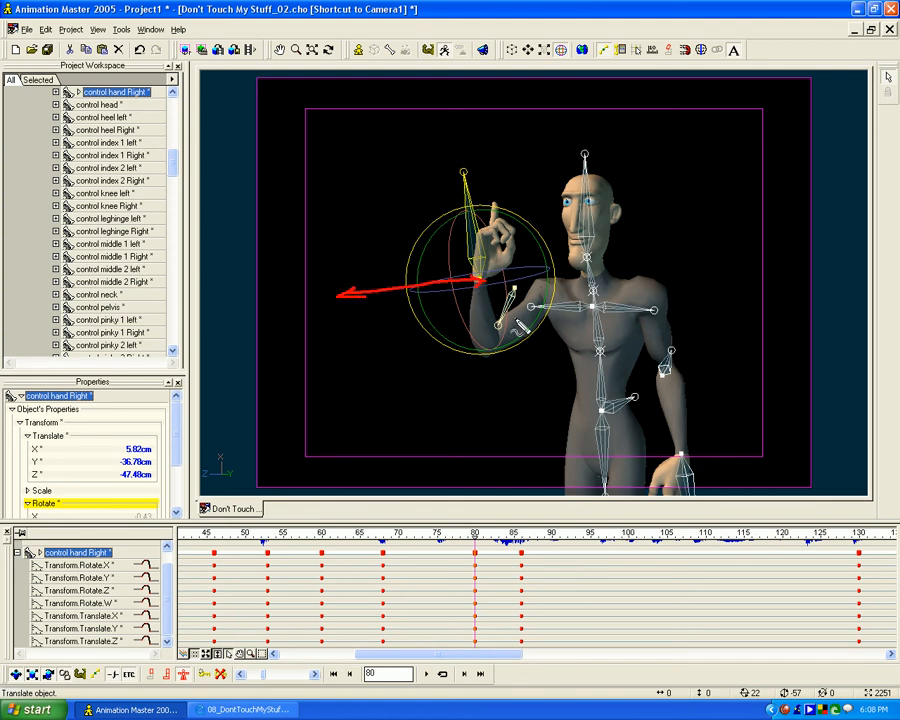
pyautogui.press('Escape')
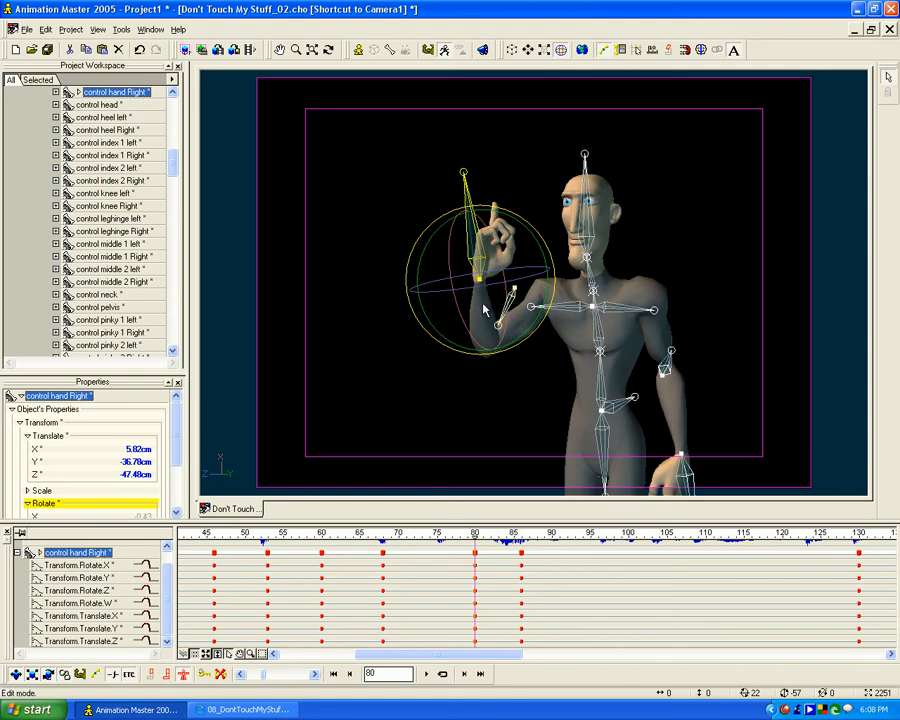
# - At frame 83, rotate the right hand upright and raise its control to about X 14, Y -56, Z -42 cm
pyautogui.moveTo(475, 533); pyautogui.dragTo(498, 533)
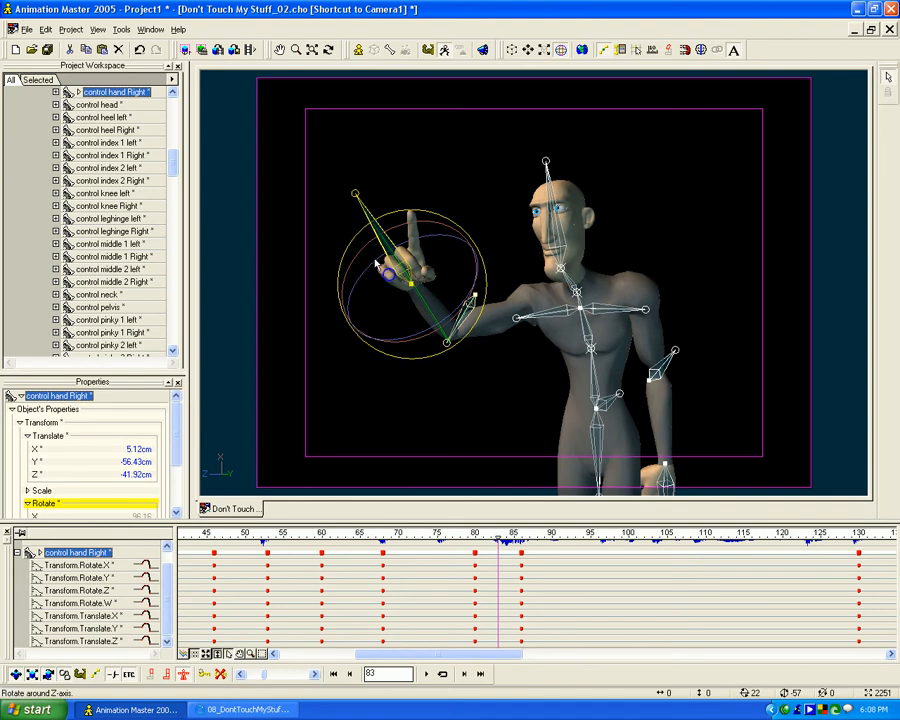
pyautogui.moveTo(368, 256); pyautogui.dragTo(405, 155)
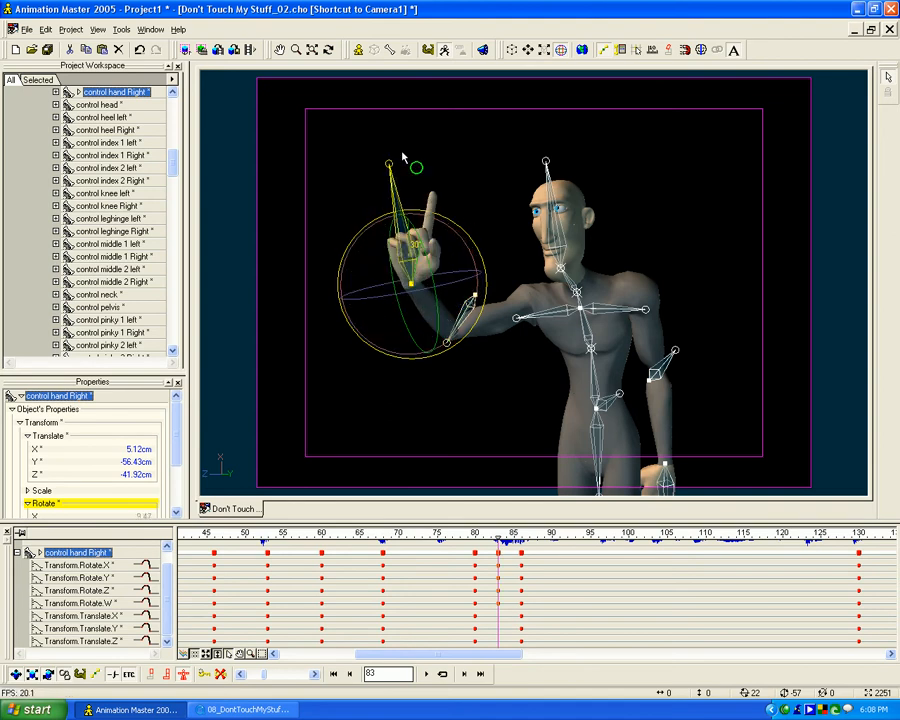
pyautogui.moveTo(368, 225)
pyautogui.mouseDown()
pyautogui.moveTo(384, 217)
pyautogui.moveTo(371, 220)
pyautogui.mouseUp()
pyautogui.moveTo(413, 287); pyautogui.dragTo(425, 259)
pyautogui.moveTo(498, 532)
pyautogui.mouseDown()
pyautogui.moveTo(449, 534)
pyautogui.moveTo(630, 520)
pyautogui.moveTo(436, 524)
pyautogui.moveTo(543, 526)
pyautogui.moveTo(514, 528)
pyautogui.mouseUp()
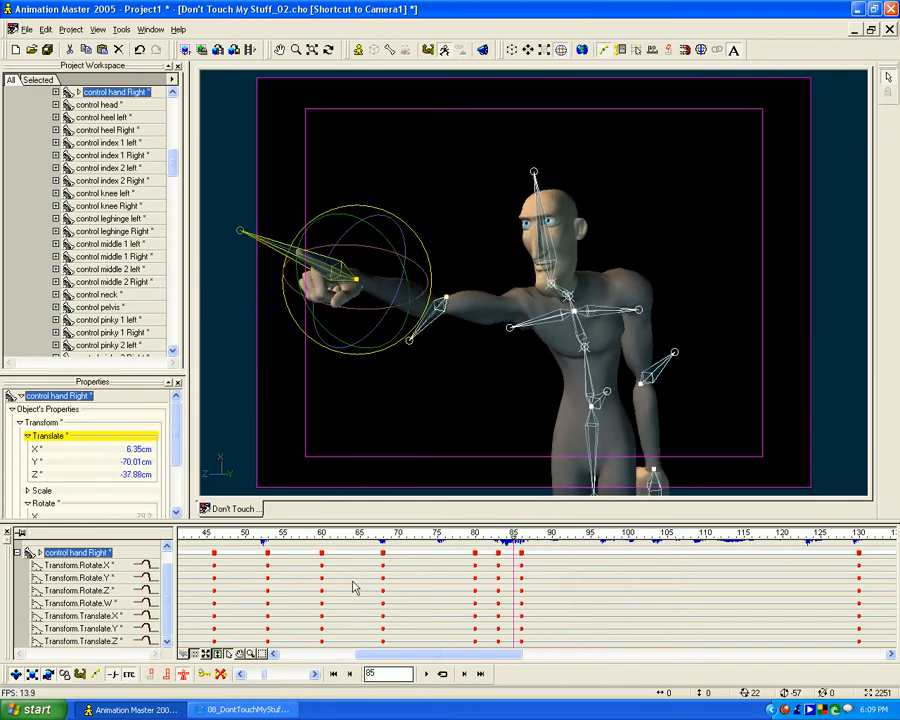
# - Switch to the 08_DontTouchMyStuff_Reference video and examine frame by frame how the raised hand swings out into the point
pyautogui.click(245, 710)
pyautogui.moveTo(195, 335); pyautogui.dragTo(200, 338)
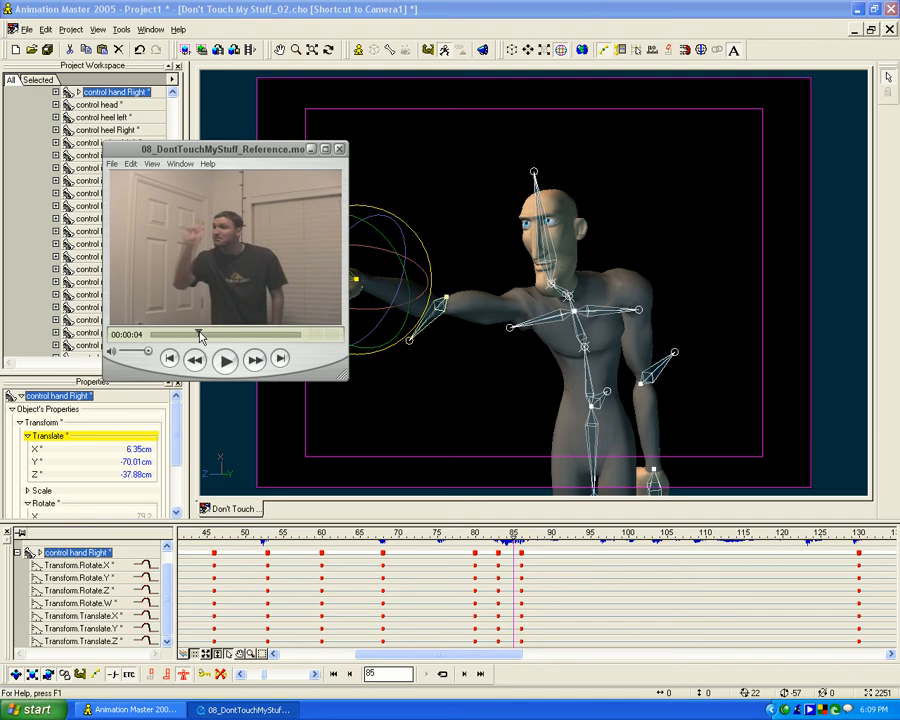
pyautogui.moveTo(199, 331); pyautogui.dragTo(200, 331)
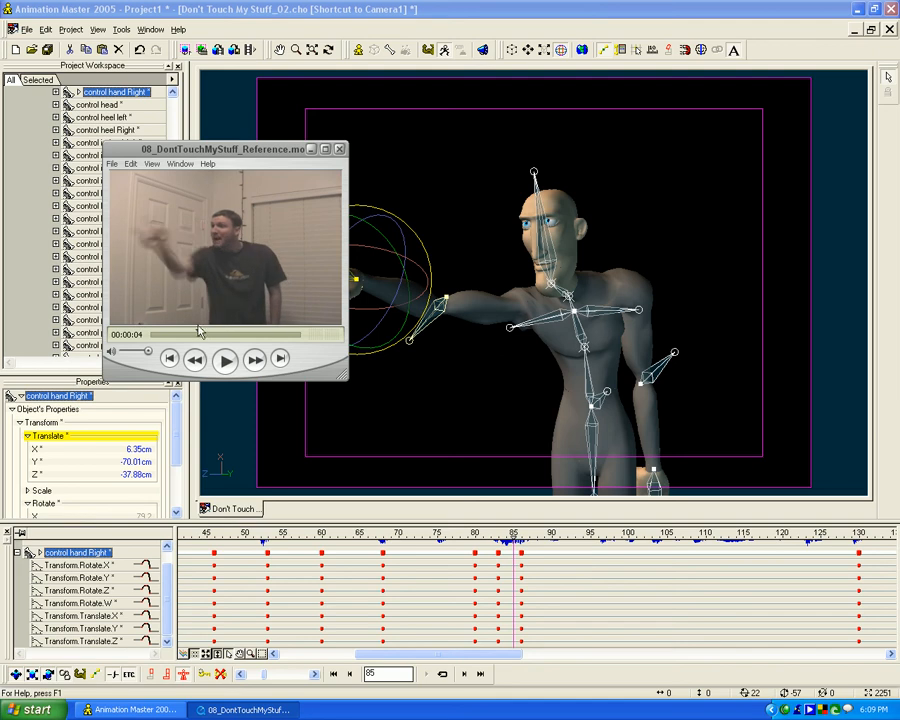
pyautogui.press('Left')
pyautogui.press('Left')
pyautogui.press('Left')
pyautogui.press('Right')
pyautogui.press('Right')
pyautogui.press('Right')
pyautogui.press('Right')
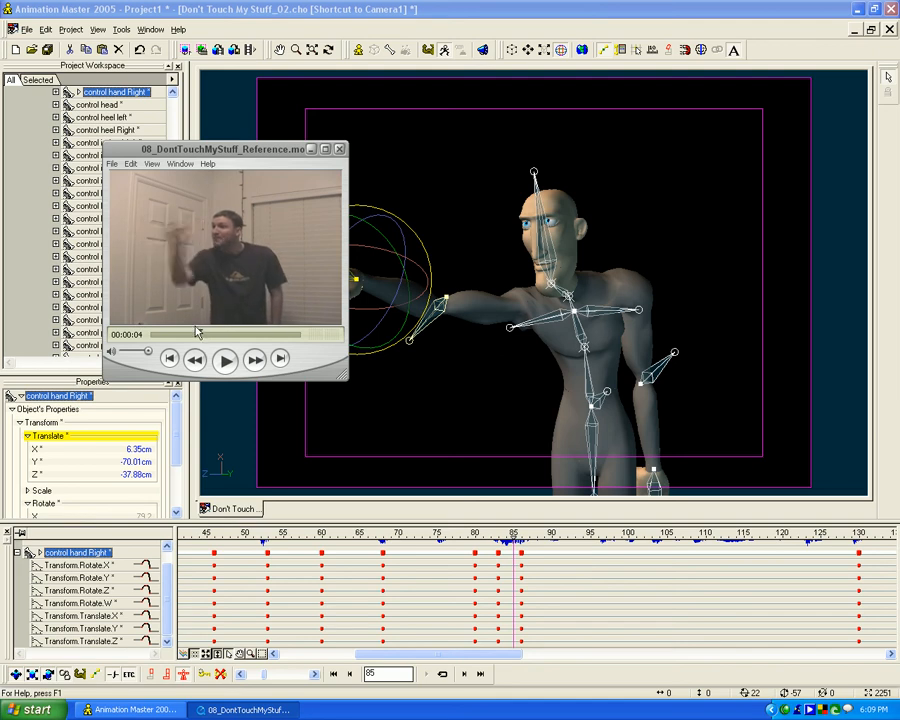
pyautogui.press('Left')
pyautogui.press('Left')
pyautogui.press('Left')
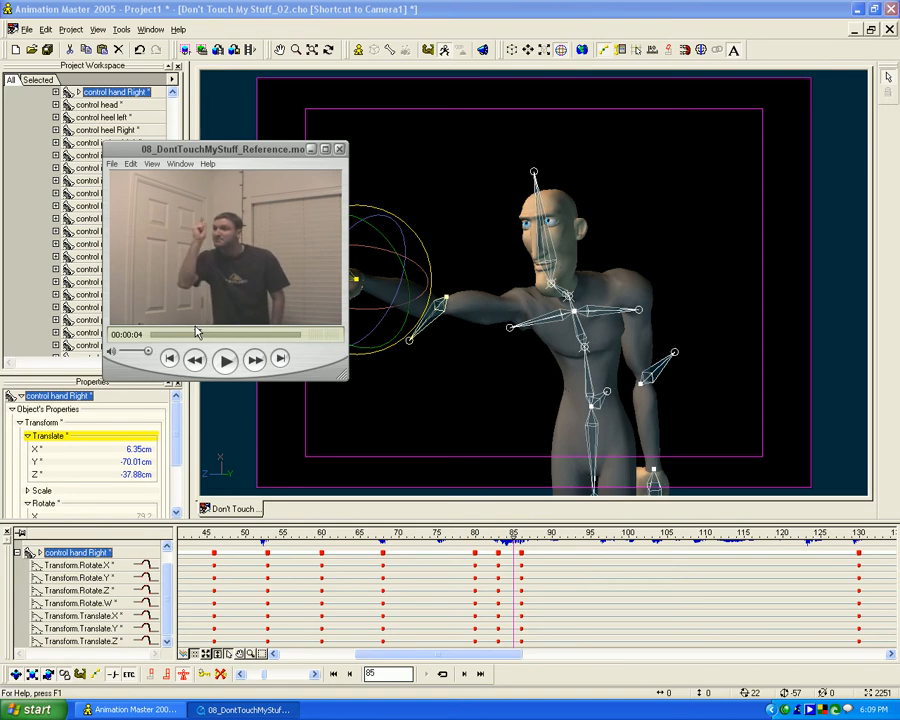
pyautogui.press('Right')
pyautogui.press('Right')
pyautogui.press('Right')
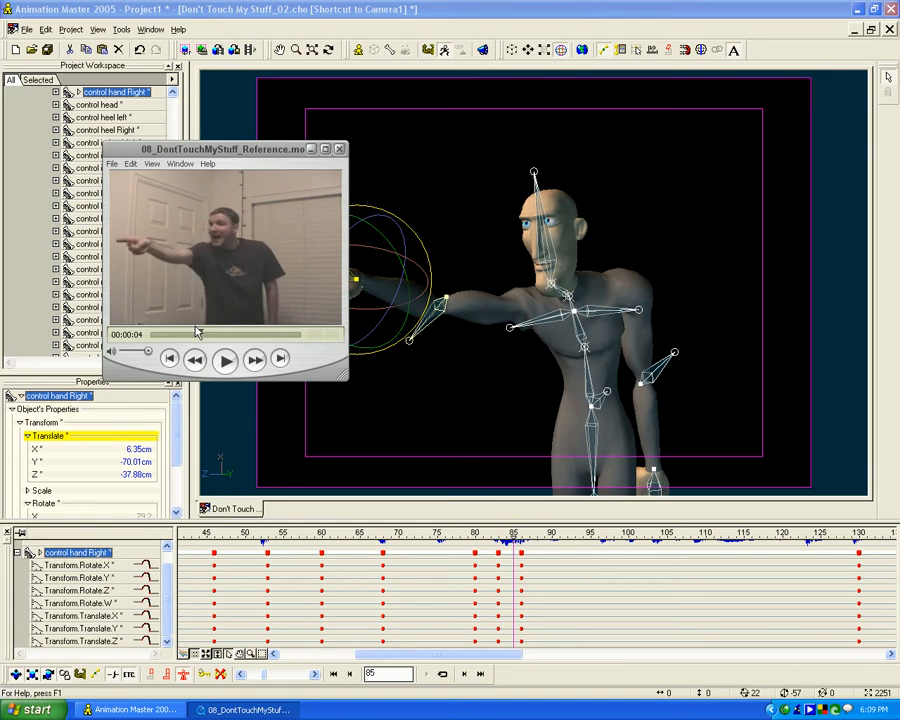
pyautogui.click(309, 149)
# - At frame 83, lower the right hand control to about X 9, Y -54, Z -46 cm and tilt the hand further
pyautogui.moveTo(517, 548); pyautogui.dragTo(498, 540)
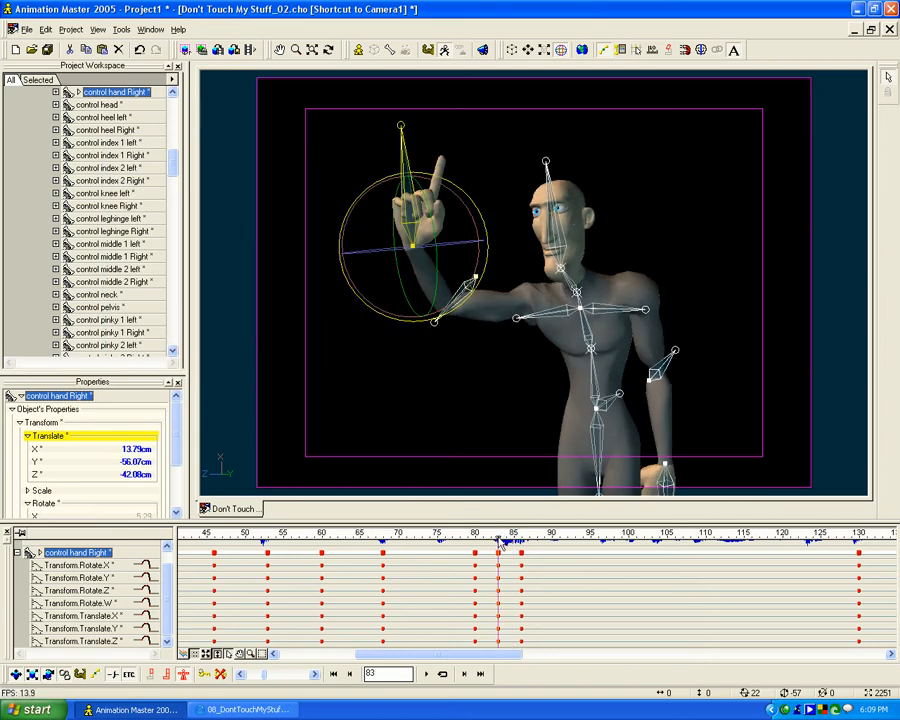
pyautogui.moveTo(428, 259); pyautogui.dragTo(440, 295)
pyautogui.moveTo(498, 537)
pyautogui.mouseDown()
pyautogui.moveTo(476, 536)
pyautogui.moveTo(526, 536)
pyautogui.moveTo(483, 537)
pyautogui.moveTo(498, 537)
pyautogui.mouseUp()
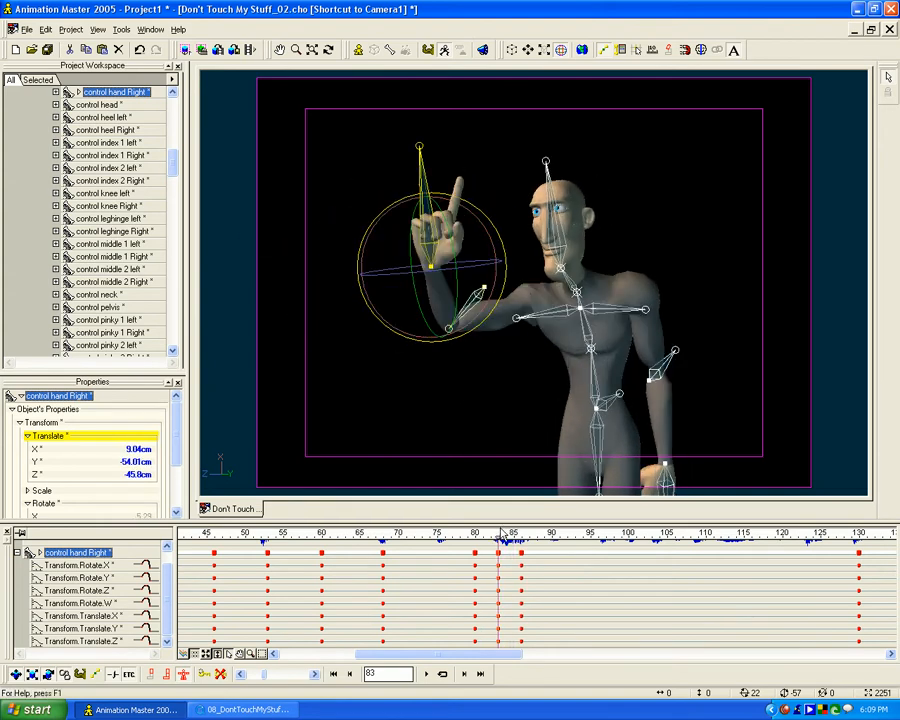
pyautogui.click(377, 232)
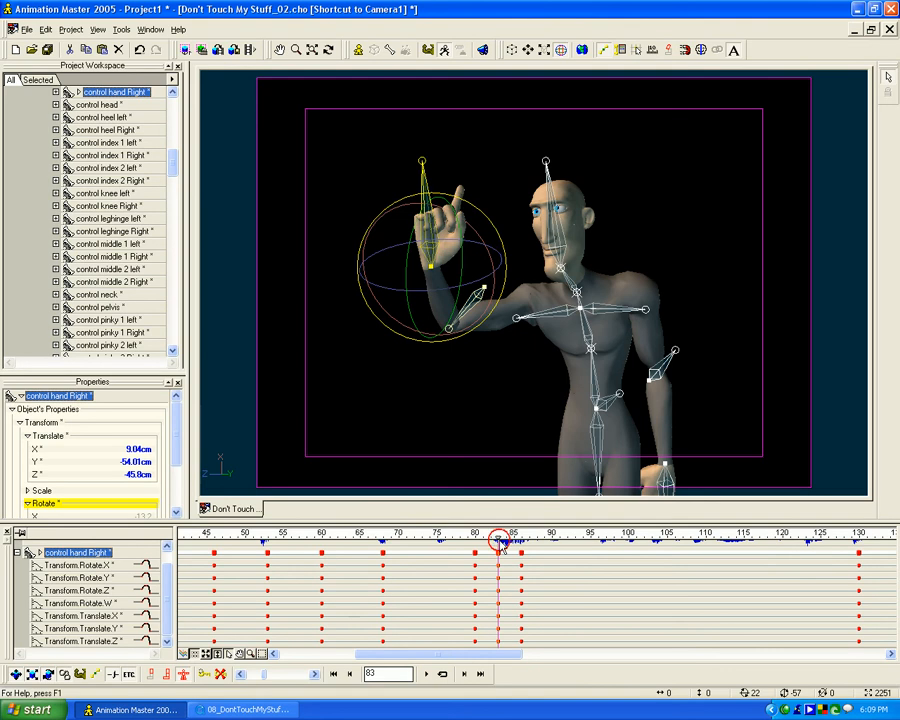
# - Scrub the shot to frame 110 and examine in the 08_DontTouchMyStuff_Reference video the path the pointing hand takes as it drops
pyautogui.moveTo(498, 539); pyautogui.dragTo(631, 523)
pyautogui.moveTo(738, 615); pyautogui.dragTo(452, 607, button='middle')
pyautogui.moveTo(346, 535); pyautogui.dragTo(527, 528)
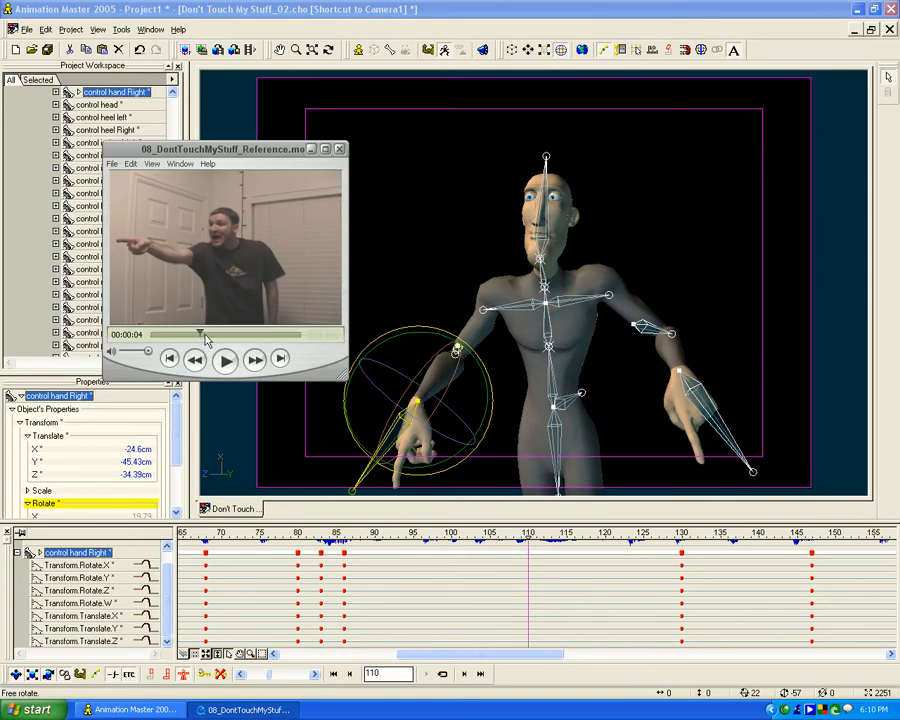
pyautogui.moveTo(191, 335)
pyautogui.mouseDown()
pyautogui.moveTo(217, 334)
pyautogui.moveTo(192, 336)
pyautogui.moveTo(211, 338)
pyautogui.moveTo(201, 332)
pyautogui.mouseUp()
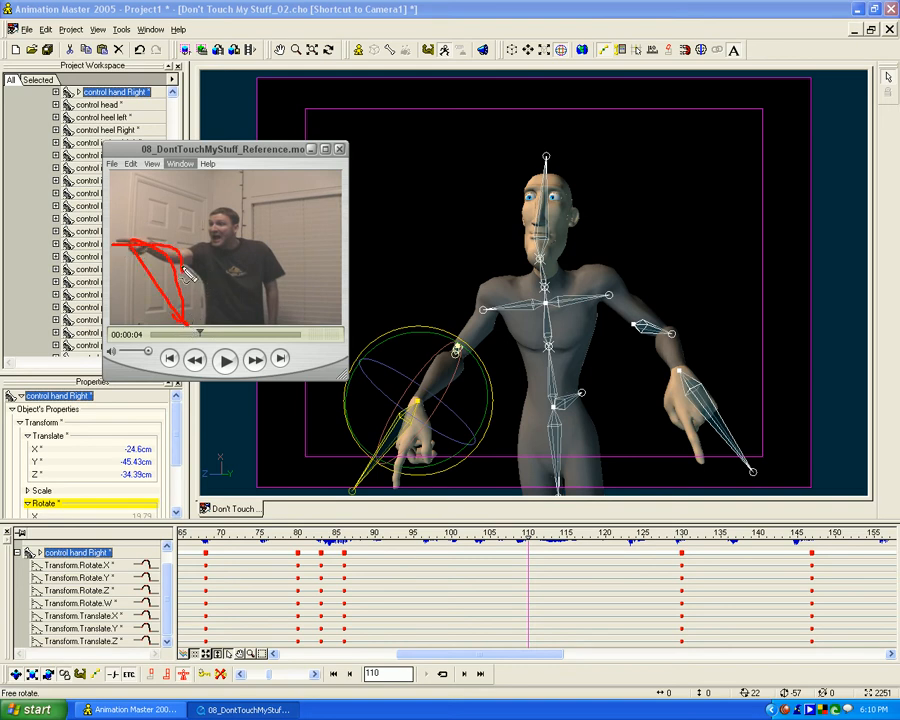
pyautogui.press('Escape')
pyautogui.click(311, 150)
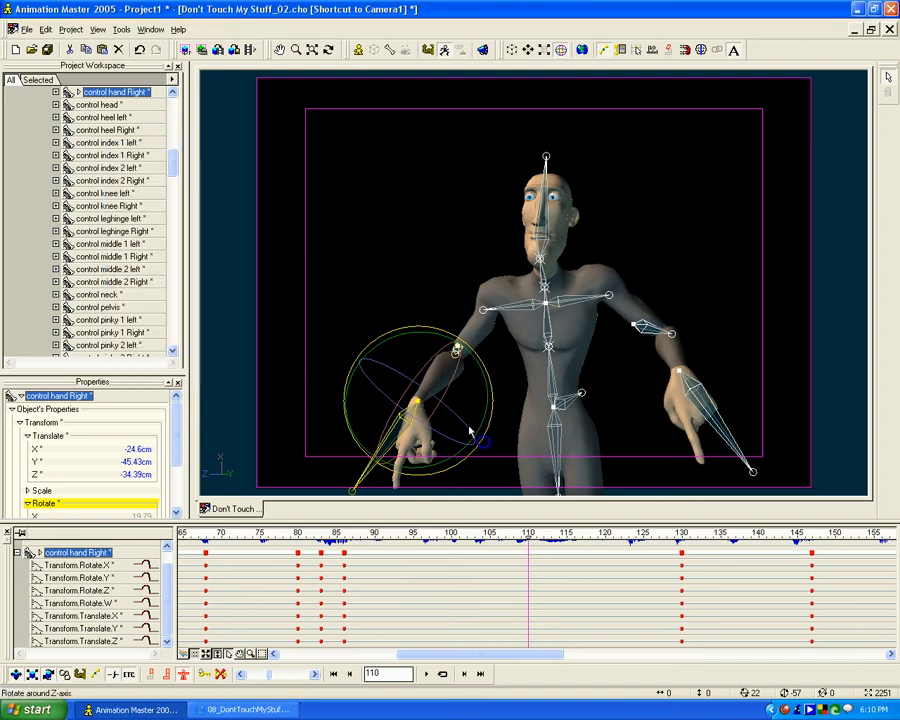
# - Copy the frame 86 pointing pose of all bones to a new keyframe at frame 100
pyautogui.moveTo(530, 536); pyautogui.dragTo(344, 532)
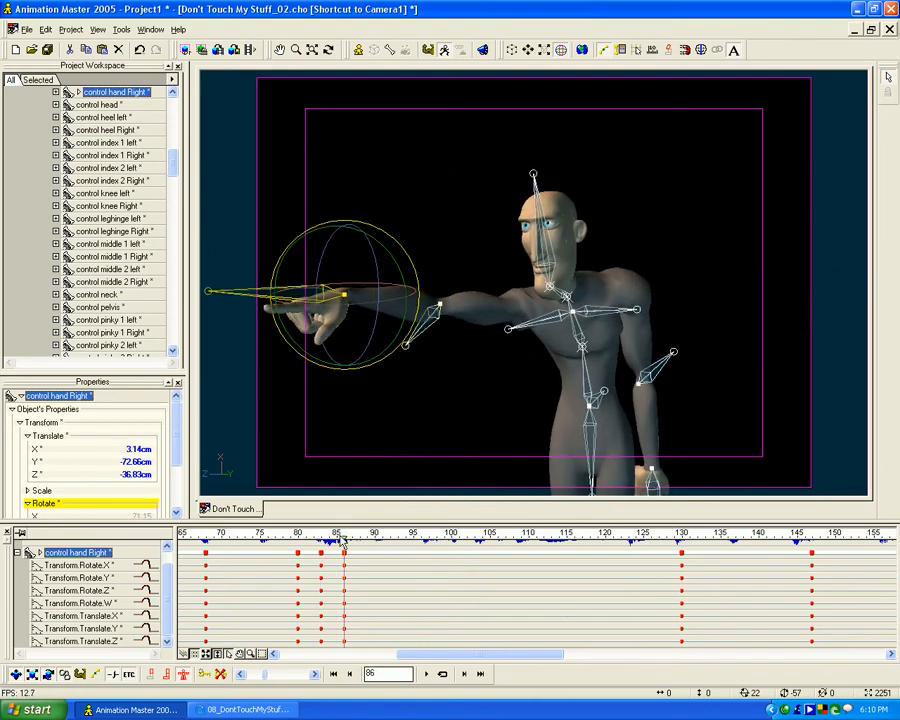
pyautogui.moveTo(345, 535); pyautogui.dragTo(374, 533)
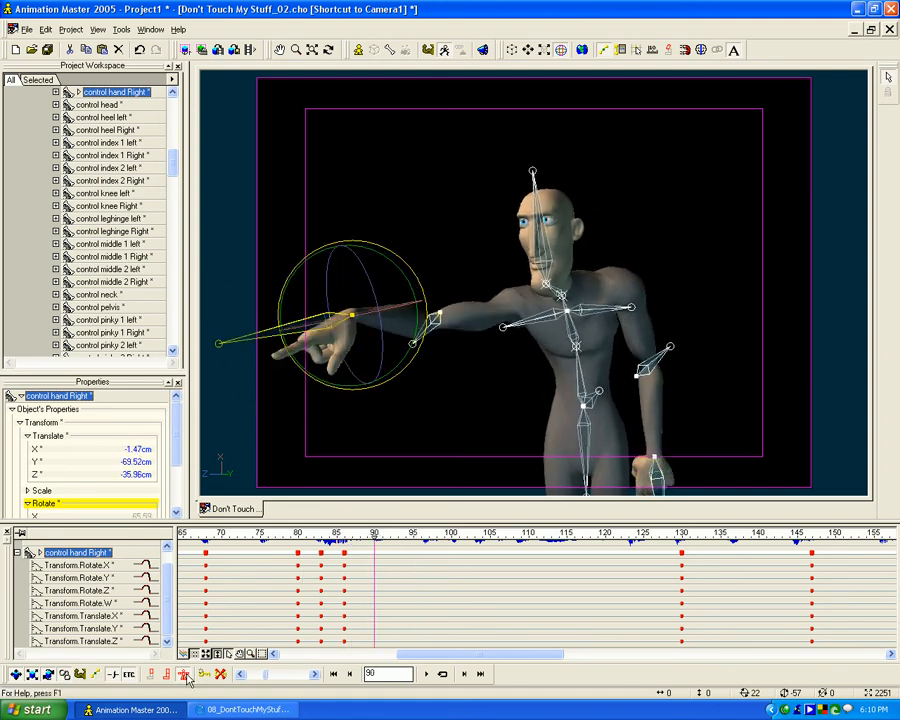
pyautogui.moveTo(369, 537); pyautogui.dragTo(452, 533)
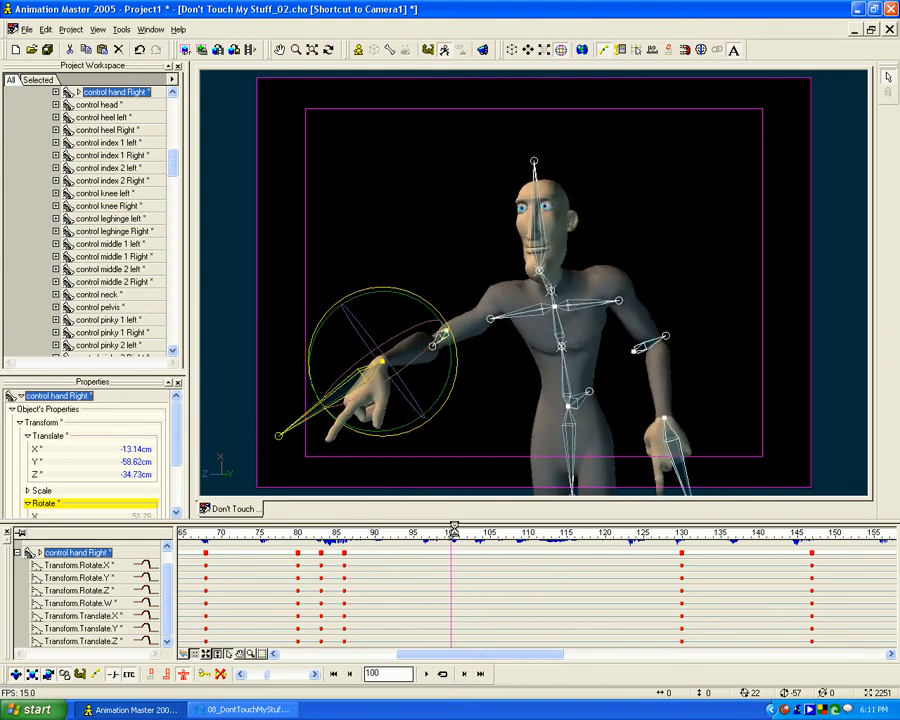
pyautogui.hotkey('ctrl', 'v')
pyautogui.moveTo(451, 537); pyautogui.dragTo(466, 521)
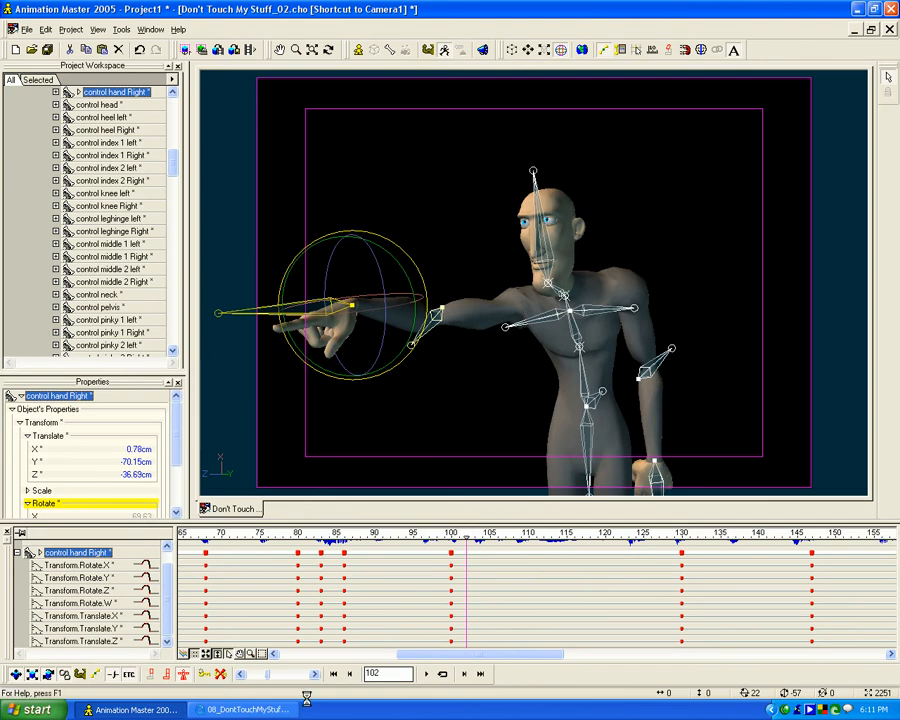
# - Check the lowered-arm pose in the reference video and paste the frame 86 pose as a keyframe at frame 110
pyautogui.click(220, 709)
pyautogui.moveTo(199, 334); pyautogui.dragTo(198, 334)
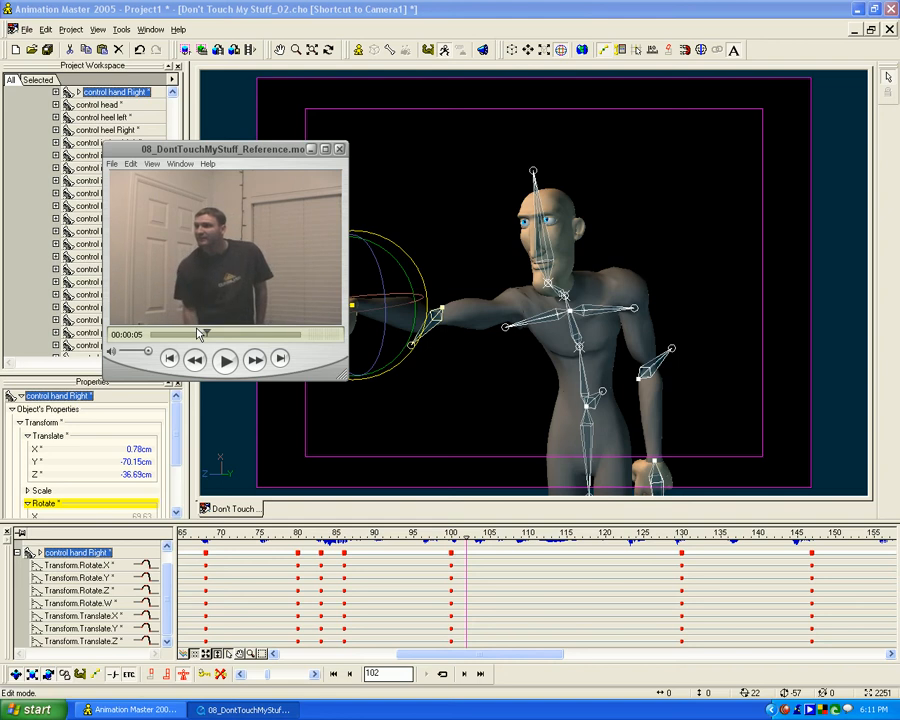
pyautogui.click(310, 150)
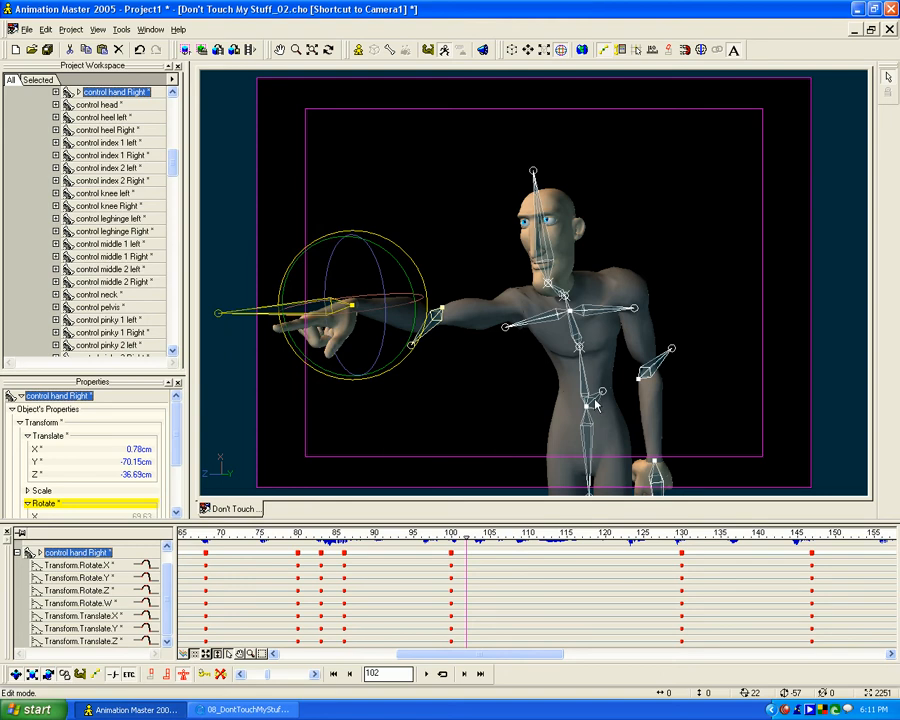
pyautogui.moveTo(467, 534); pyautogui.dragTo(527, 538)
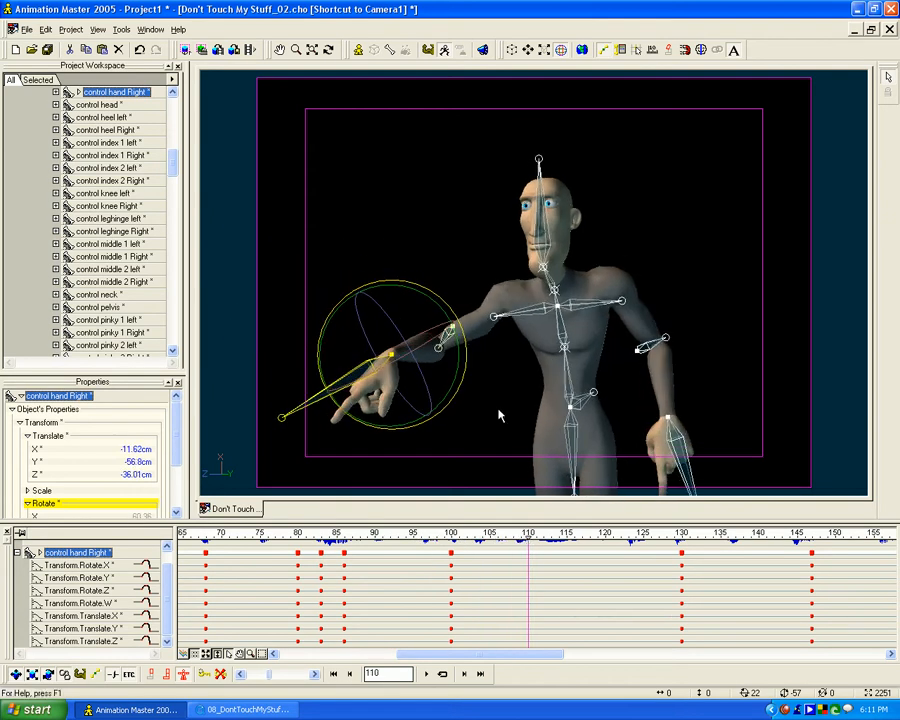
pyautogui.moveTo(540, 538)
pyautogui.mouseDown()
pyautogui.moveTo(684, 538)
pyautogui.moveTo(452, 541)
pyautogui.moveTo(528, 538)
pyautogui.mouseUp()
pyautogui.hotkey('ctrl', 'v')
pyautogui.moveTo(529, 538)
pyautogui.mouseDown()
pyautogui.moveTo(382, 538)
pyautogui.moveTo(528, 538)
pyautogui.mouseUp()
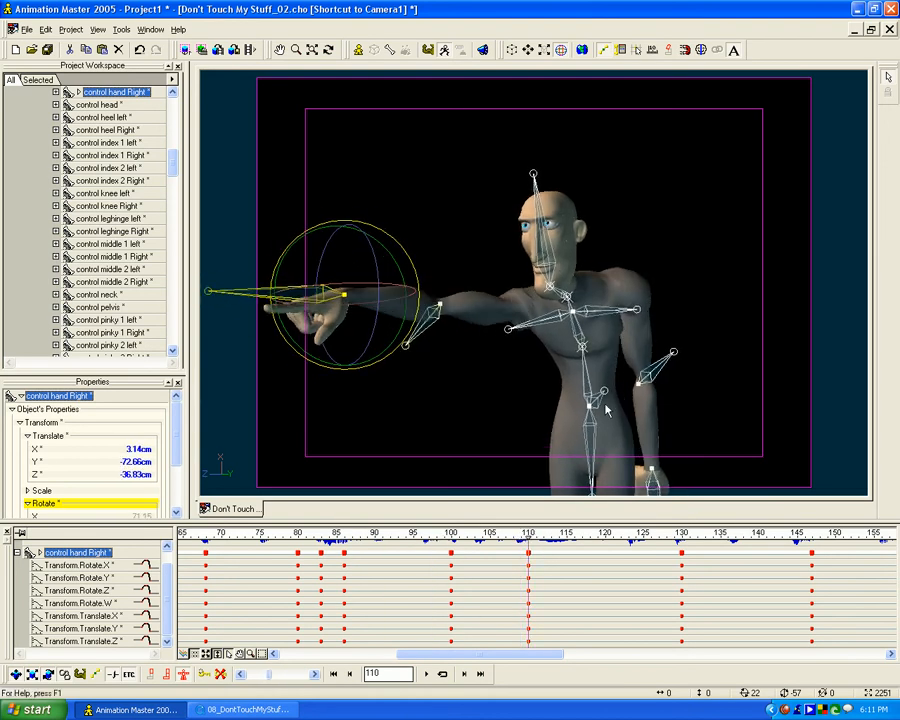
# - At frame 110, lower the body control slightly and move the left hand control to about X 46, Y -9, Z -42 cm
pyautogui.click(593, 401)
pyautogui.press('t')
pyautogui.moveTo(592, 412); pyautogui.dragTo(568, 322)
pyautogui.press('m')
pyautogui.click(602, 404)
pyautogui.moveTo(593, 377); pyautogui.dragTo(584, 392)
pyautogui.press('0')
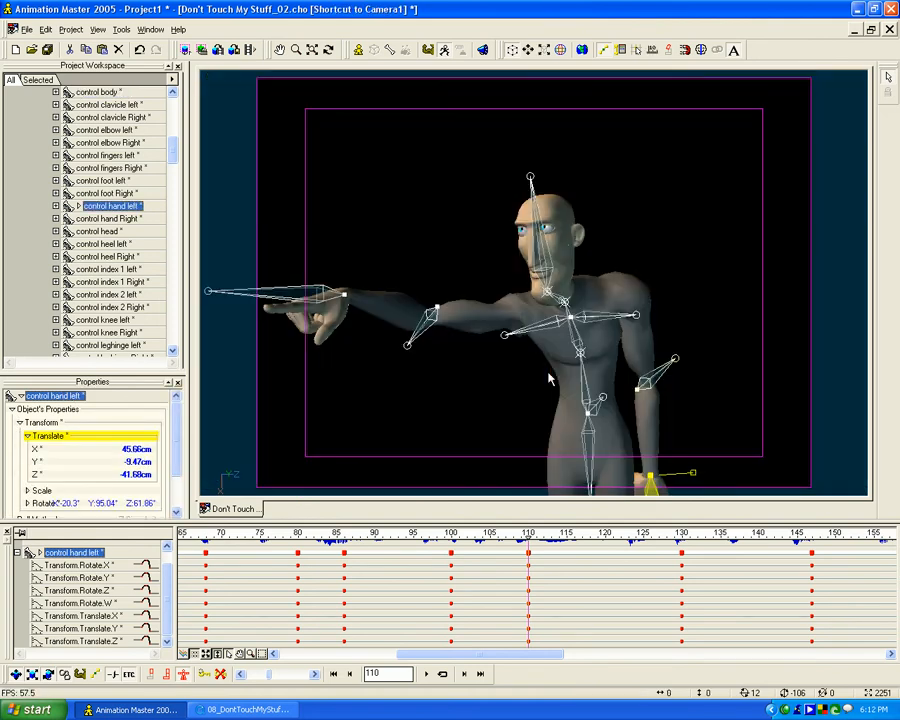
# - At frame 110, bring the right hand control down from the point so the arm hangs beside the thigh, working in the Birds Eye view
pyautogui.click(356, 306)
pyautogui.moveTo(356, 306); pyautogui.dragTo(474, 462)
pyautogui.press('3')
pyautogui.press('t')
pyautogui.press('m')
pyautogui.moveTo(597, 461); pyautogui.dragTo(426, 686)
pyautogui.press('t')
pyautogui.moveTo(550, 415); pyautogui.dragTo(490, 415)
pyautogui.press('m')
pyautogui.moveTo(520, 378); pyautogui.dragTo(459, 287)
pyautogui.press('t')
pyautogui.moveTo(525, 322); pyautogui.dragTo(482, 394)
pyautogui.press('t')
pyautogui.moveTo(410, 368); pyautogui.dragTo(340, 352)
# - Turn the right elbow control to about Y -55, rotate the right hand inward and place its control at about X -50, Y -30, Z -57 cm
pyautogui.moveTo(303, 242)
pyautogui.mouseDown()
pyautogui.moveTo(308, 229)
pyautogui.moveTo(295, 230)
pyautogui.mouseUp()
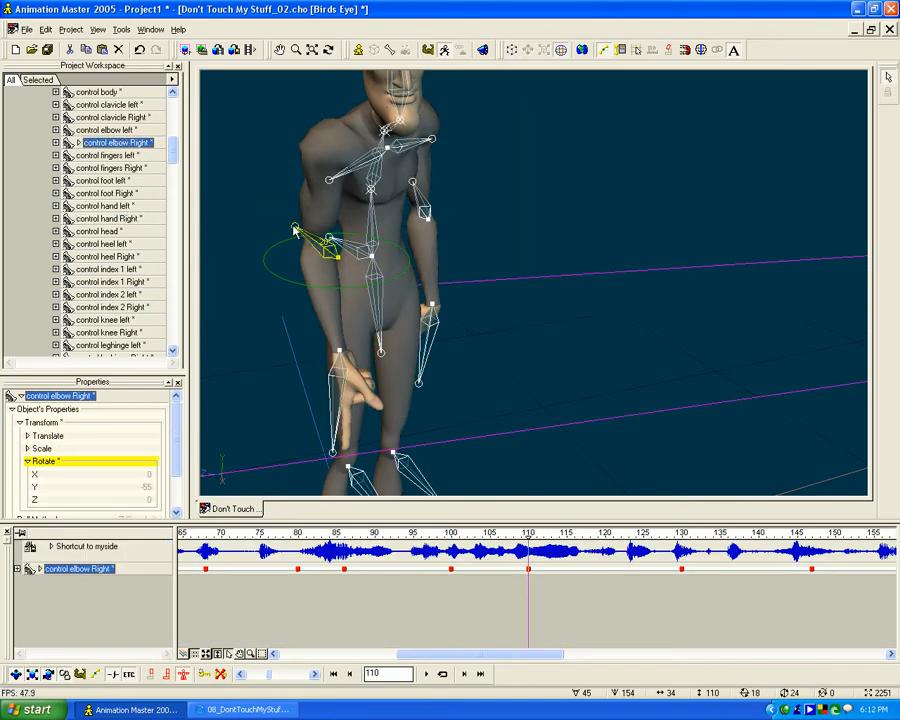
pyautogui.click(347, 369)
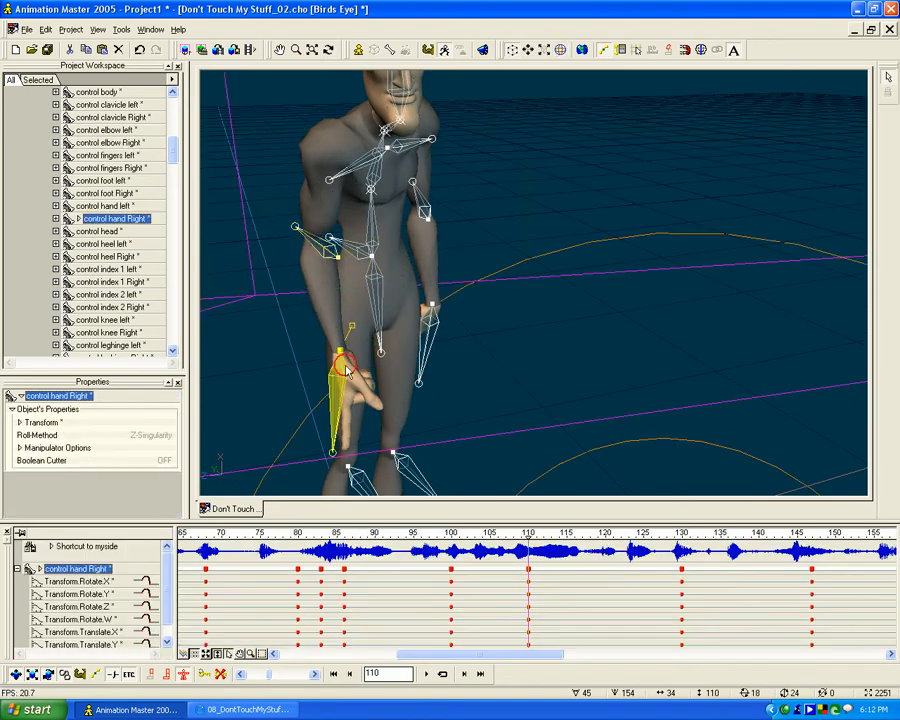
pyautogui.click(296, 320)
pyautogui.moveTo(327, 321); pyautogui.dragTo(250, 331)
pyautogui.click(246, 317)
pyautogui.press('0')
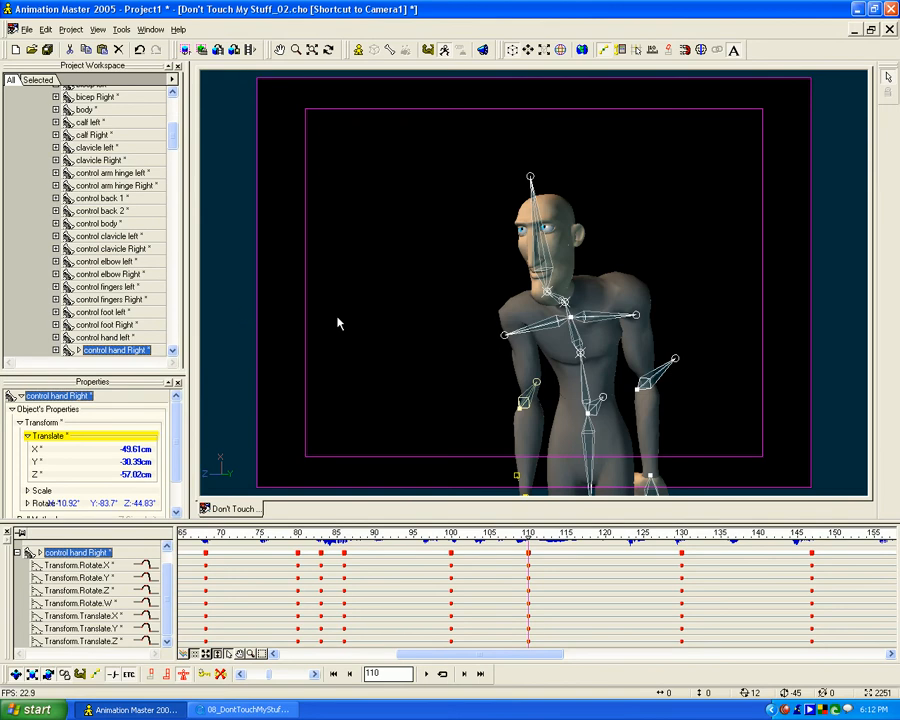
# - Following the reference, turn the right elbow control to about Y -35, lower the right clavicle at frame 110, and key the pose at frame 120
pyautogui.click(237, 710)
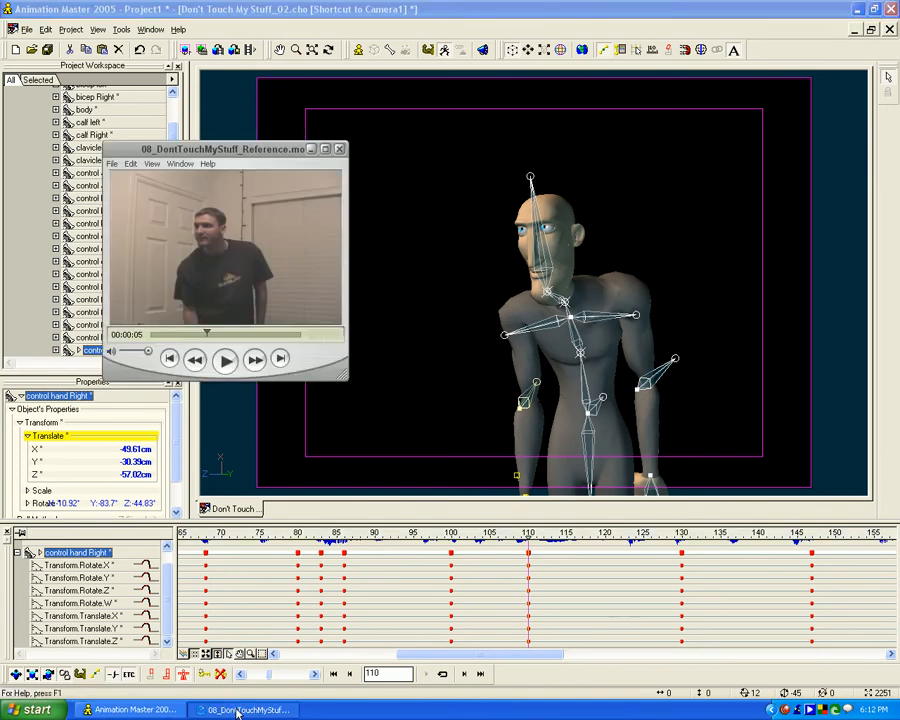
pyautogui.click(535, 383)
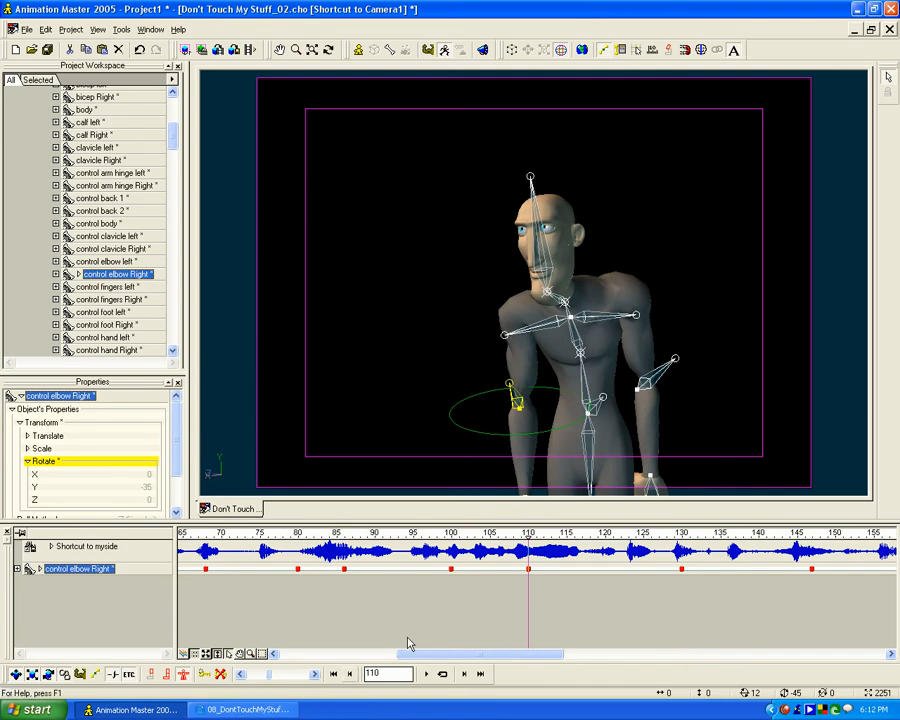
pyautogui.moveTo(527, 534)
pyautogui.mouseDown()
pyautogui.moveTo(297, 534)
pyautogui.moveTo(772, 533)
pyautogui.moveTo(529, 533)
pyautogui.moveTo(583, 533)
pyautogui.moveTo(531, 541)
pyautogui.moveTo(604, 526)
pyautogui.moveTo(394, 526)
pyautogui.moveTo(395, 538)
pyautogui.moveTo(612, 541)
pyautogui.moveTo(315, 531)
pyautogui.moveTo(568, 528)
pyautogui.moveTo(261, 528)
pyautogui.moveTo(645, 522)
pyautogui.moveTo(487, 513)
pyautogui.moveTo(588, 513)
pyautogui.mouseUp()
pyautogui.moveTo(505, 336); pyautogui.dragTo(510, 360)
pyautogui.moveTo(584, 522)
pyautogui.mouseDown()
pyautogui.moveTo(420, 522)
pyautogui.moveTo(593, 522)
pyautogui.moveTo(533, 522)
pyautogui.mouseUp()
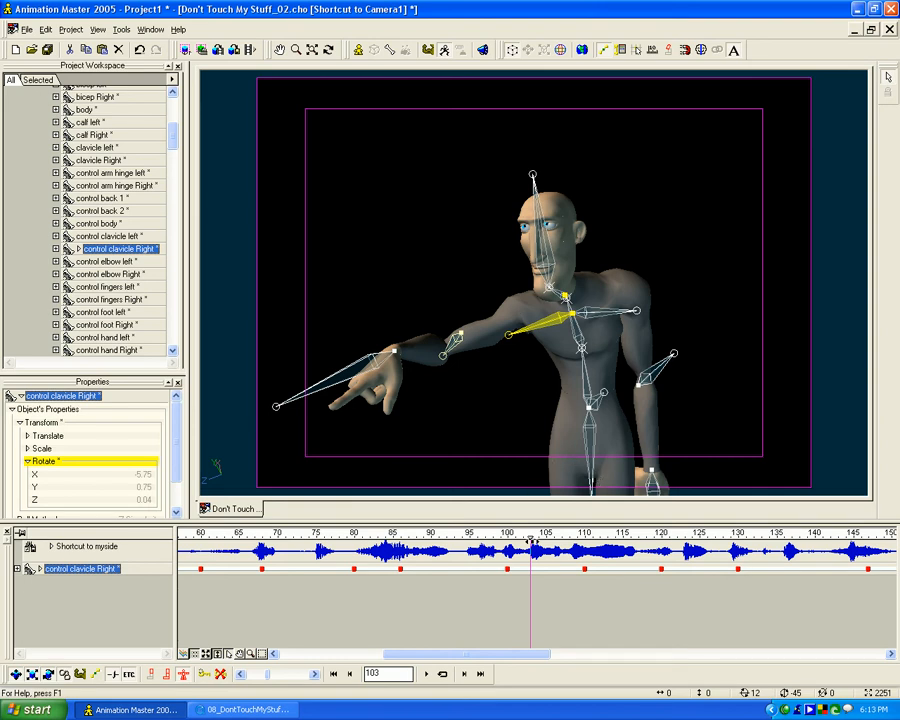
# - At frame 110, nudge the body control down and rotate control back 1 to about X 21, Y -3, Z 8
pyautogui.moveTo(516, 537)
pyautogui.mouseDown()
pyautogui.moveTo(502, 537)
pyautogui.moveTo(582, 537)
pyautogui.mouseUp()
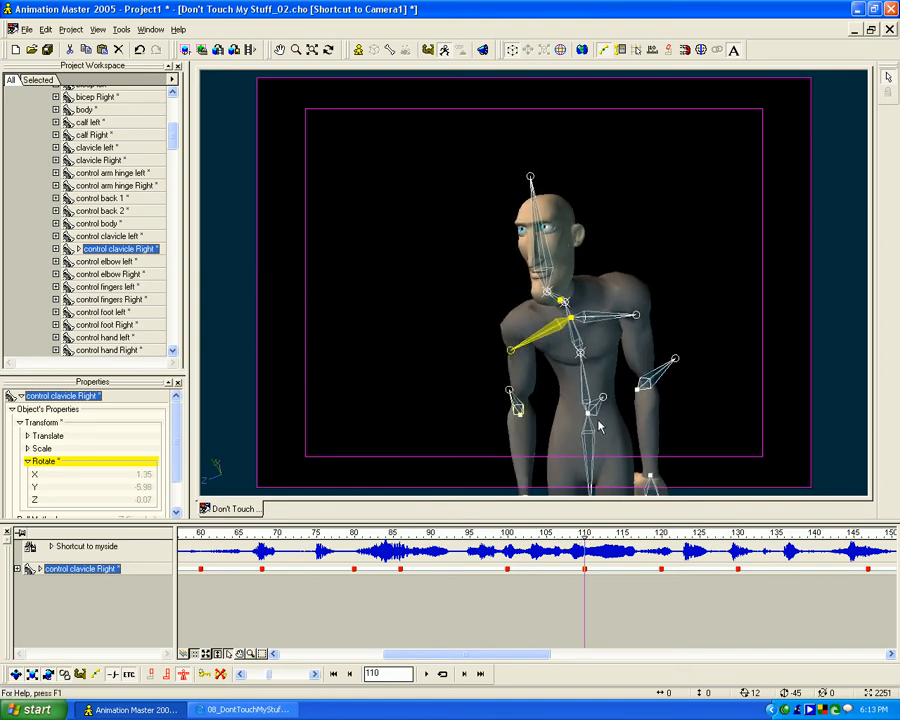
pyautogui.click(593, 410)
pyautogui.press('Down')
pyautogui.press('Down')
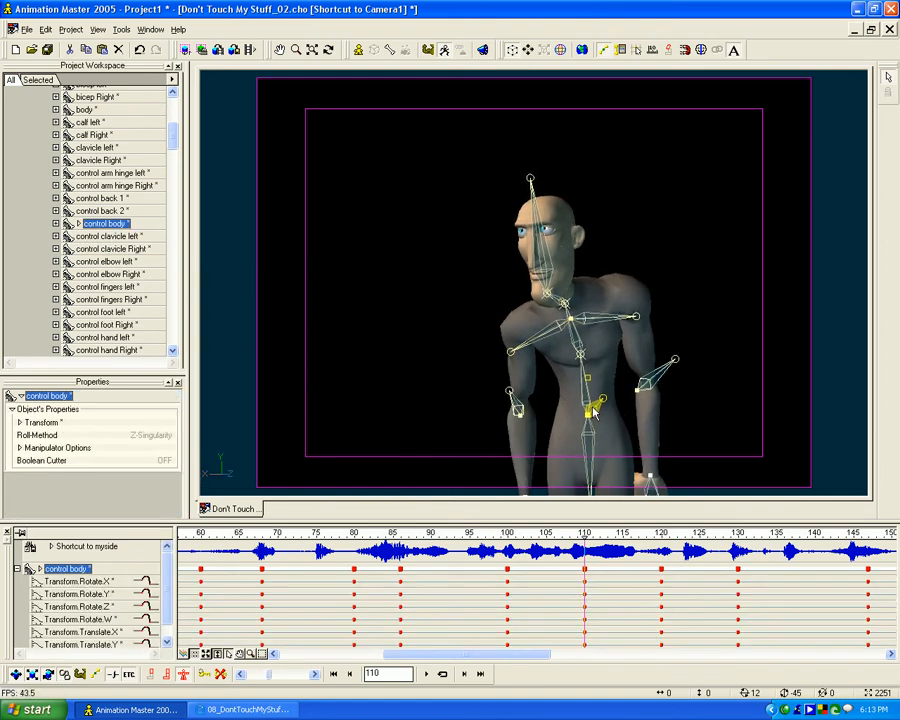
pyautogui.click(581, 357)
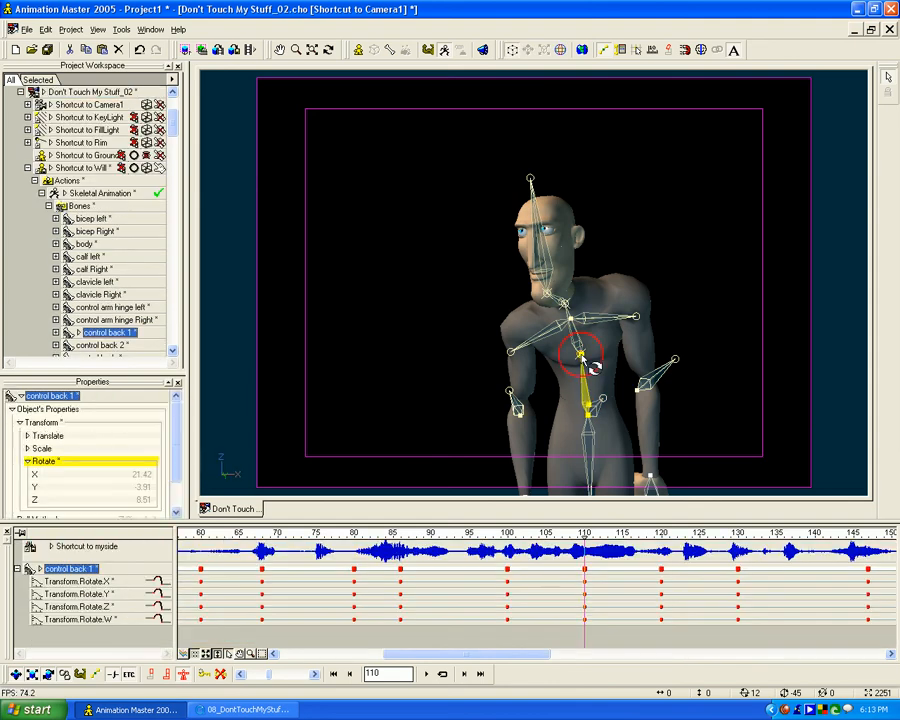
pyautogui.moveTo(582, 357); pyautogui.dragTo(583, 357)
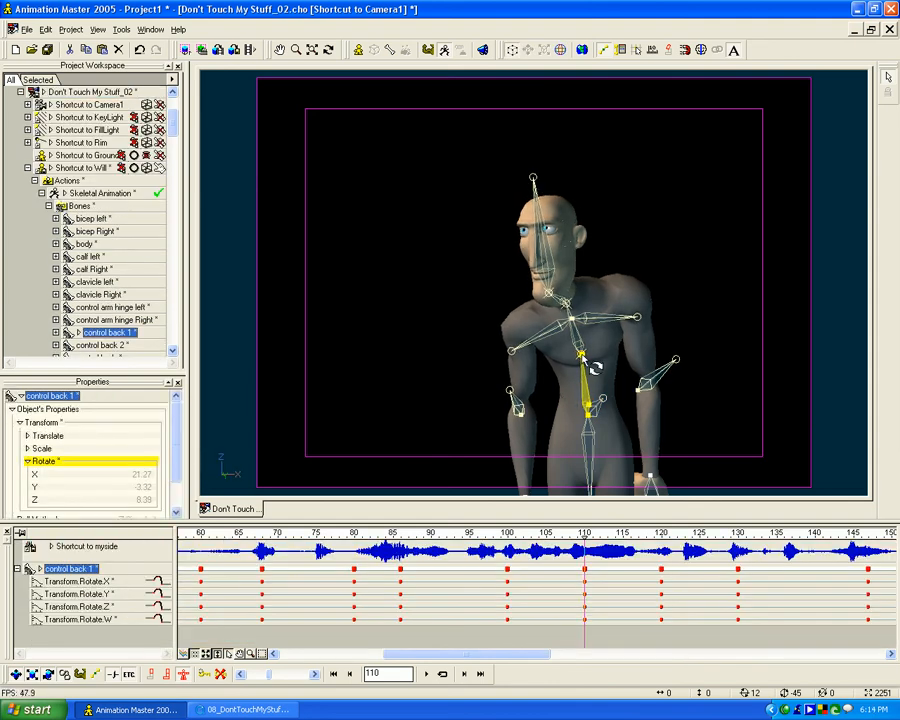
# - At frame 110, rotate control back 2 to about X 27, Y -4, Z 22, then adjust the neck and head rotations to match
pyautogui.click(567, 305)
pyautogui.moveTo(568, 310); pyautogui.dragTo(571, 310)
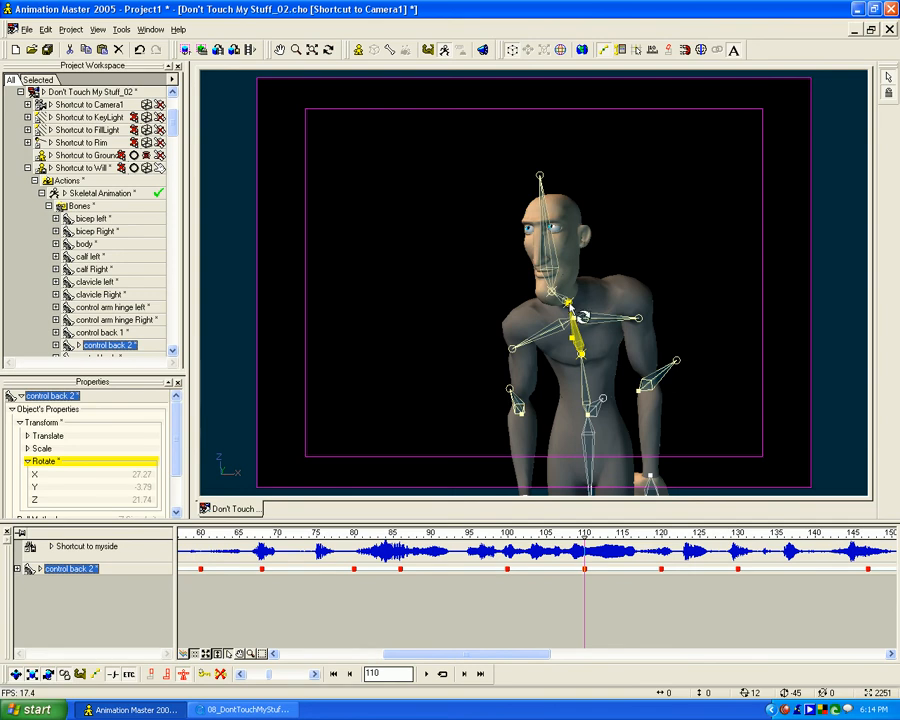
pyautogui.click(557, 297)
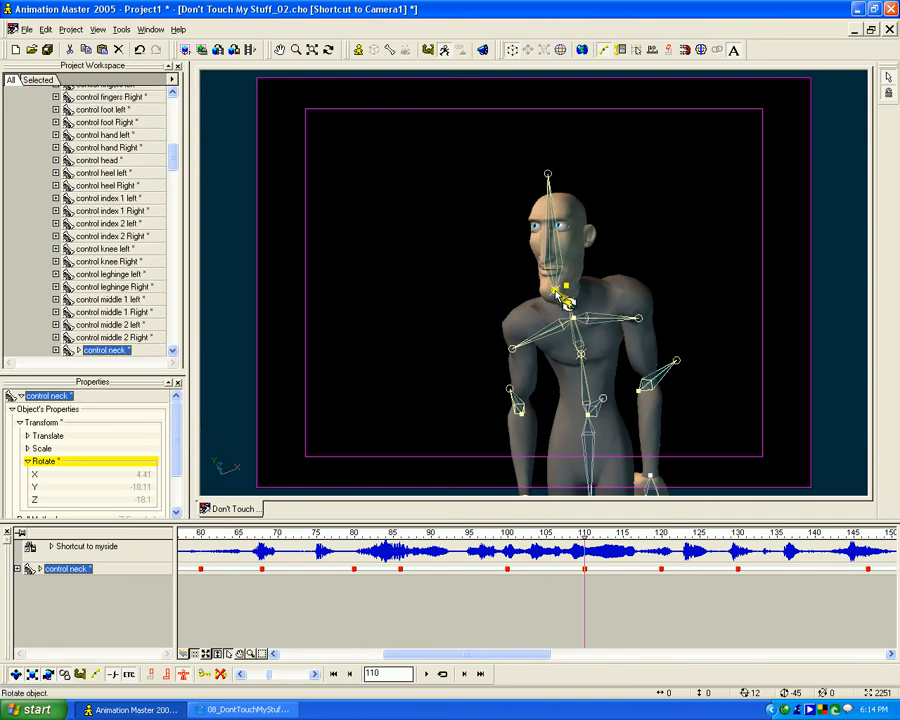
pyautogui.click(548, 176)
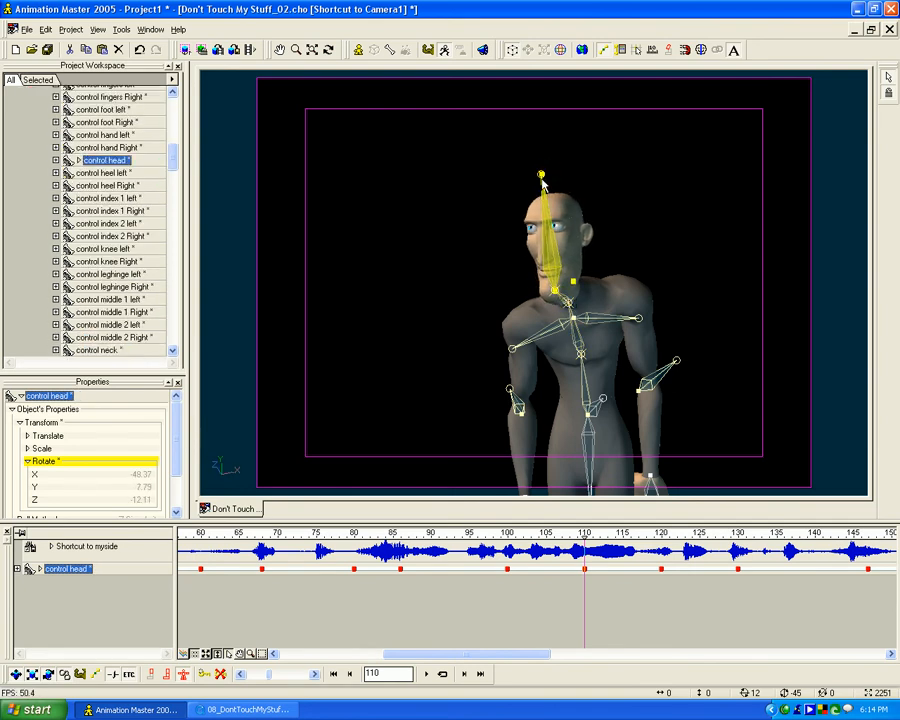
# - Return to frame 100 and step through the reference video to examine how the pointing hand folds upward before dropping
pyautogui.moveTo(582, 532)
pyautogui.mouseDown()
pyautogui.moveTo(472, 533)
pyautogui.moveTo(600, 534)
pyautogui.moveTo(394, 533)
pyautogui.moveTo(578, 533)
pyautogui.moveTo(508, 533)
pyautogui.mouseUp()
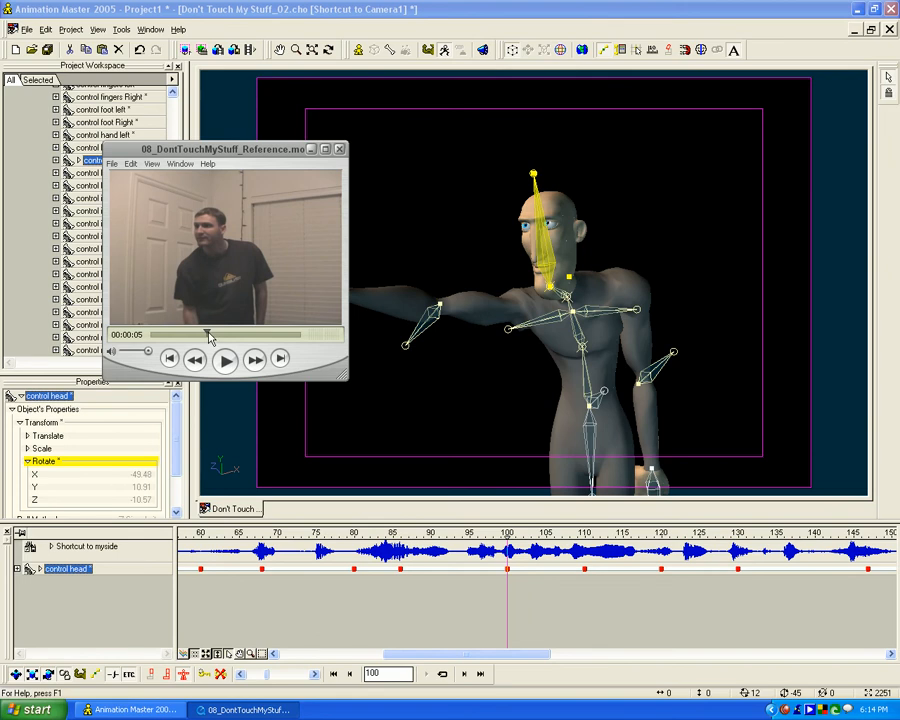
pyautogui.press('Right')
pyautogui.press('Right')
pyautogui.press('Right')
pyautogui.press('Right')
pyautogui.press('Right')
pyautogui.press('Right')
pyautogui.press('Left')
pyautogui.press('Left')
pyautogui.press('Left')
pyautogui.press('Left')
pyautogui.press('Left')
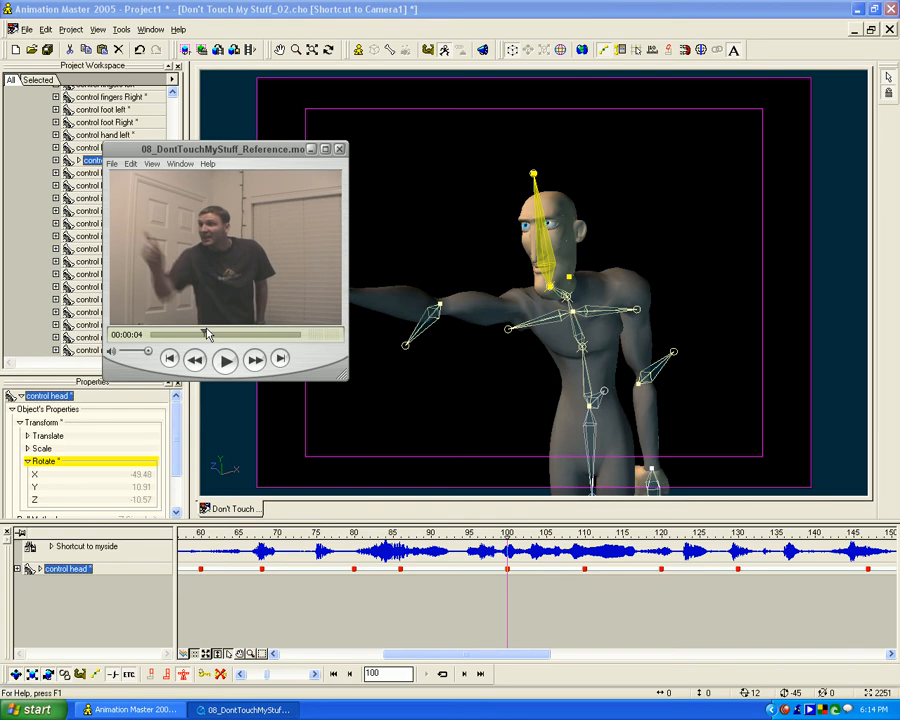
# - At frame 105, raise the right hand control in front of the right shoulder so the elbow bends
pyautogui.click(631, 611)
pyautogui.moveTo(507, 537)
pyautogui.mouseDown()
pyautogui.moveTo(568, 537)
pyautogui.moveTo(545, 537)
pyautogui.mouseUp()
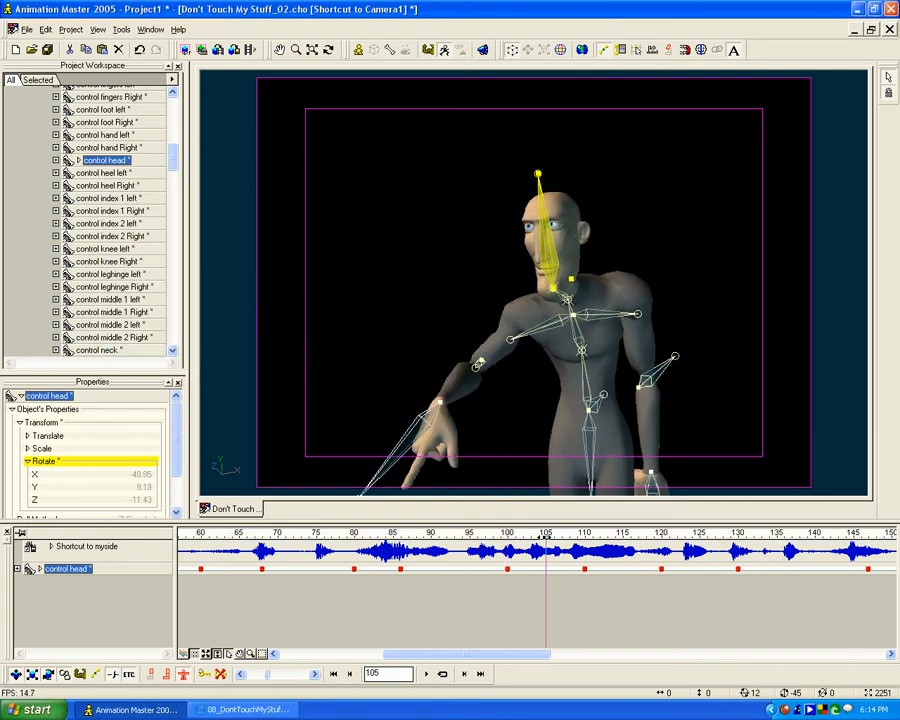
pyautogui.click(430, 420)
pyautogui.moveTo(458, 411); pyautogui.dragTo(494, 366)
# - At frame 105, rotate the right hand so the finger points up, to about X 13, Y 84, Z 71
pyautogui.click(377, 428)
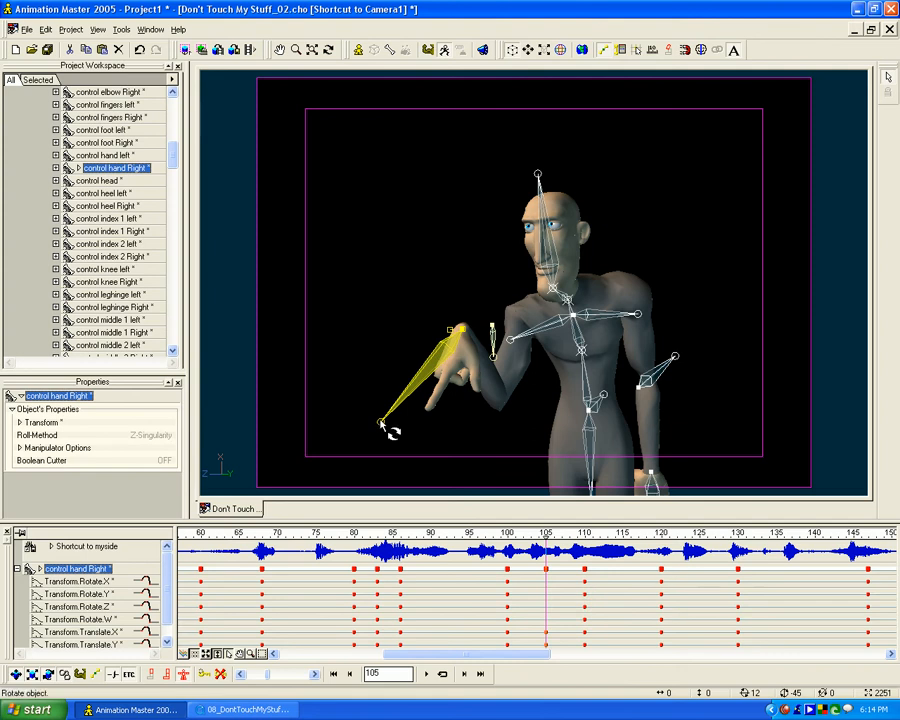
pyautogui.moveTo(396, 413); pyautogui.dragTo(479, 299)
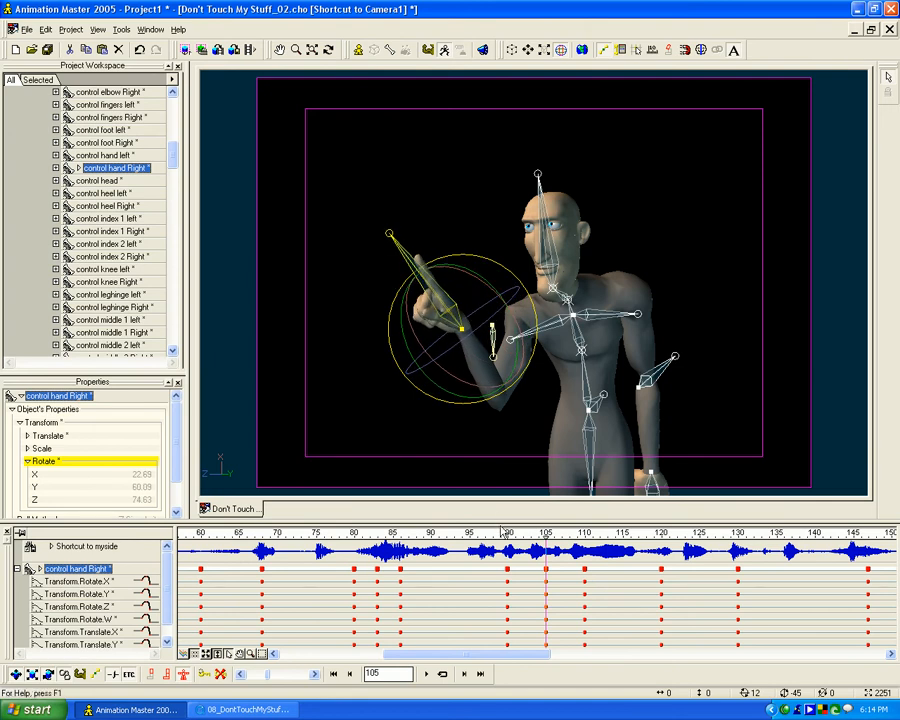
pyautogui.moveTo(549, 538)
pyautogui.mouseDown()
pyautogui.moveTo(489, 538)
pyautogui.moveTo(632, 537)
pyautogui.moveTo(507, 540)
pyautogui.moveTo(569, 540)
pyautogui.moveTo(546, 540)
pyautogui.mouseUp()
pyautogui.moveTo(415, 322); pyautogui.dragTo(408, 287)
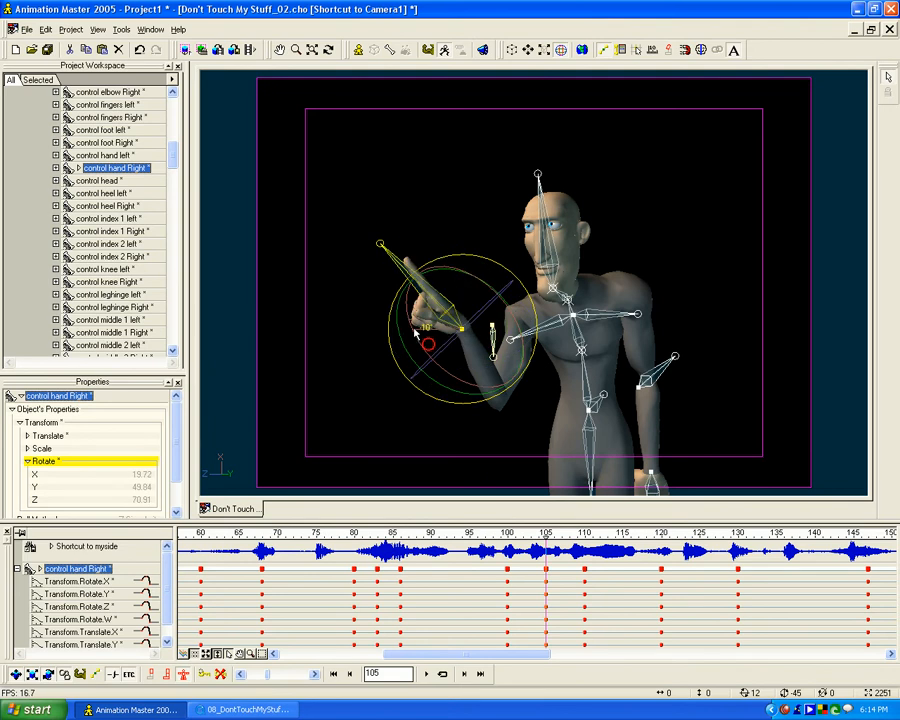
pyautogui.moveTo(406, 275); pyautogui.dragTo(437, 323)
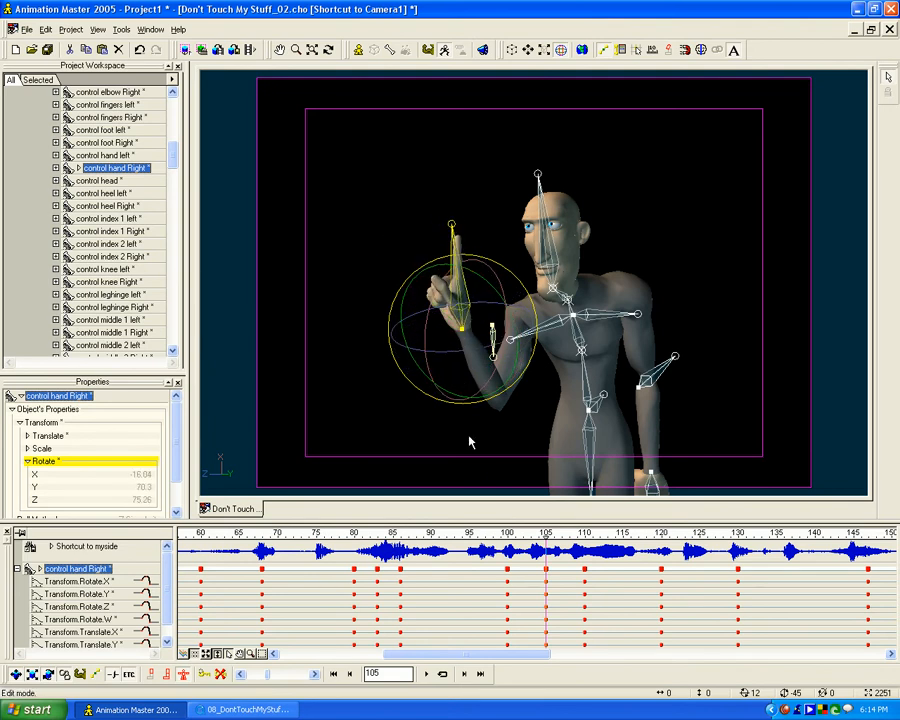
pyautogui.moveTo(521, 537); pyautogui.dragTo(546, 538)
pyautogui.moveTo(433, 303); pyautogui.dragTo(413, 310)
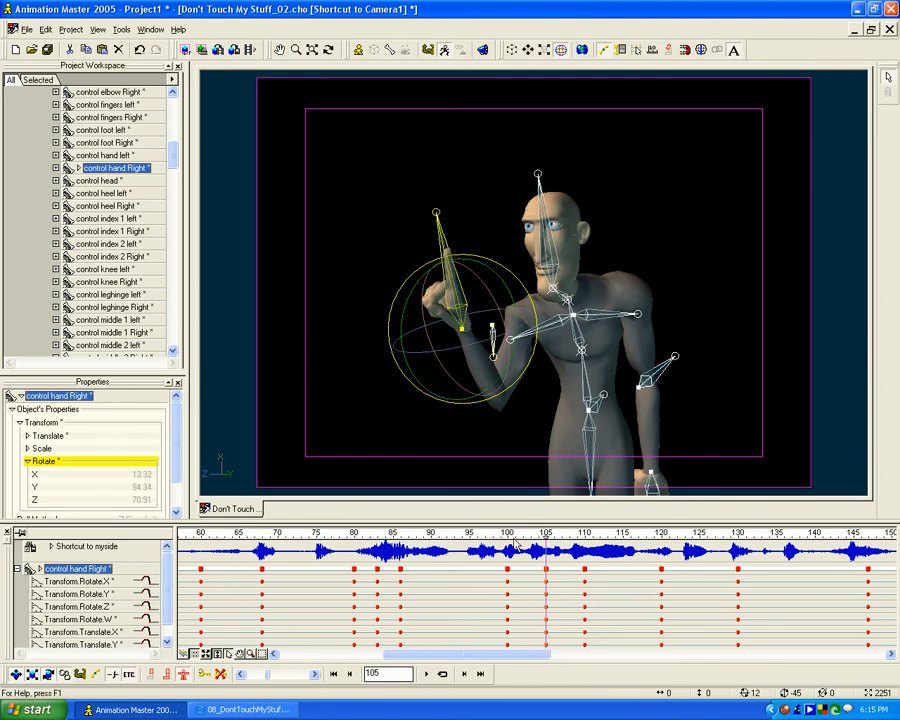
# - At frame 105, rotate the right clavicle to about X -9, Y 4, Z -20 and adjust the right elbow control
pyautogui.moveTo(543, 532)
pyautogui.mouseDown()
pyautogui.moveTo(533, 534)
pyautogui.moveTo(583, 534)
pyautogui.moveTo(524, 534)
pyautogui.moveTo(598, 534)
pyautogui.moveTo(545, 534)
pyautogui.mouseUp()
pyautogui.click(512, 333)
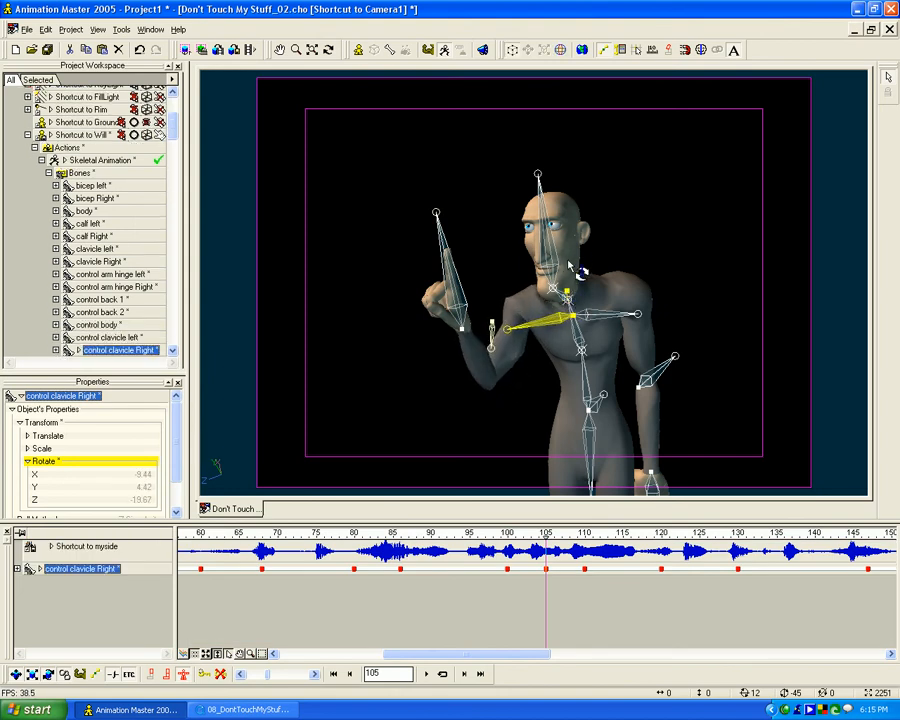
pyautogui.moveTo(485, 343); pyautogui.dragTo(490, 365)
# - Review the arm drop and the following turn by scrubbing past frame 130, and return to frame 110
pyautogui.moveTo(505, 533); pyautogui.dragTo(764, 510)
pyautogui.moveTo(658, 507); pyautogui.dragTo(756, 477)
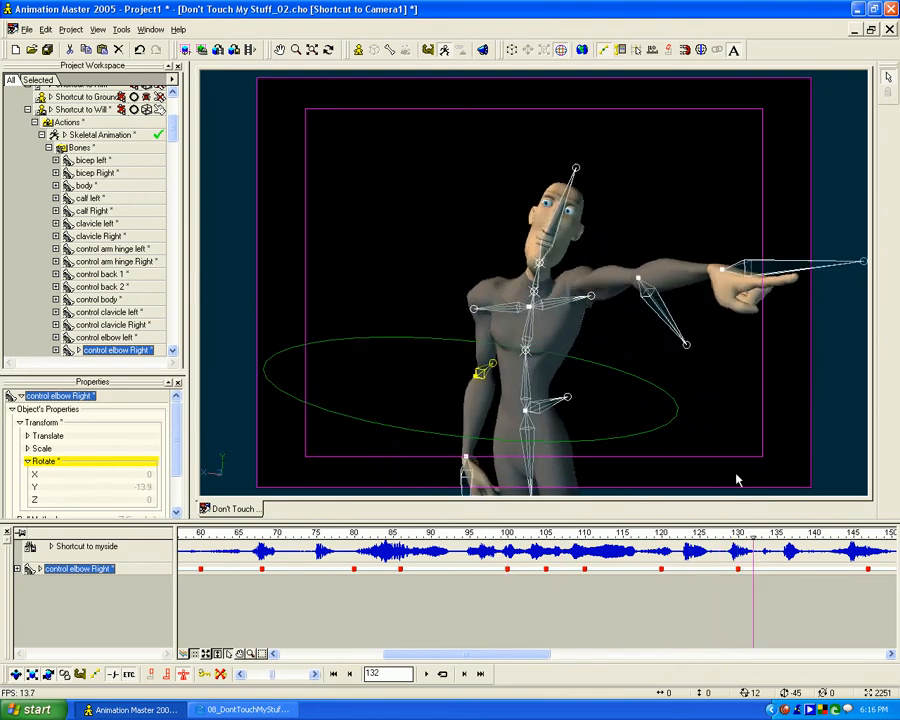
pyautogui.moveTo(752, 533); pyautogui.dragTo(585, 533)
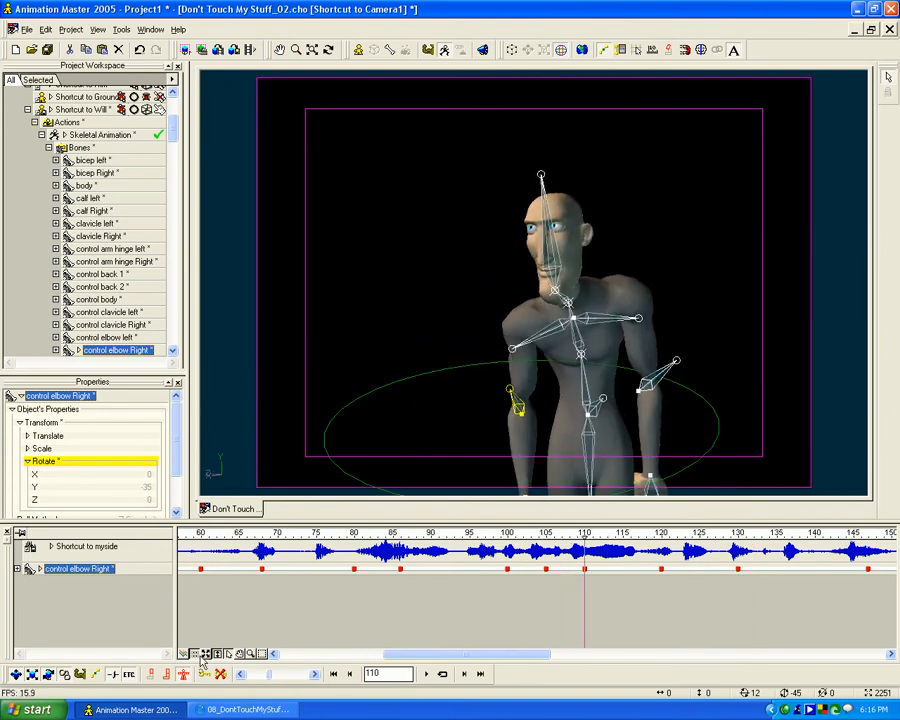
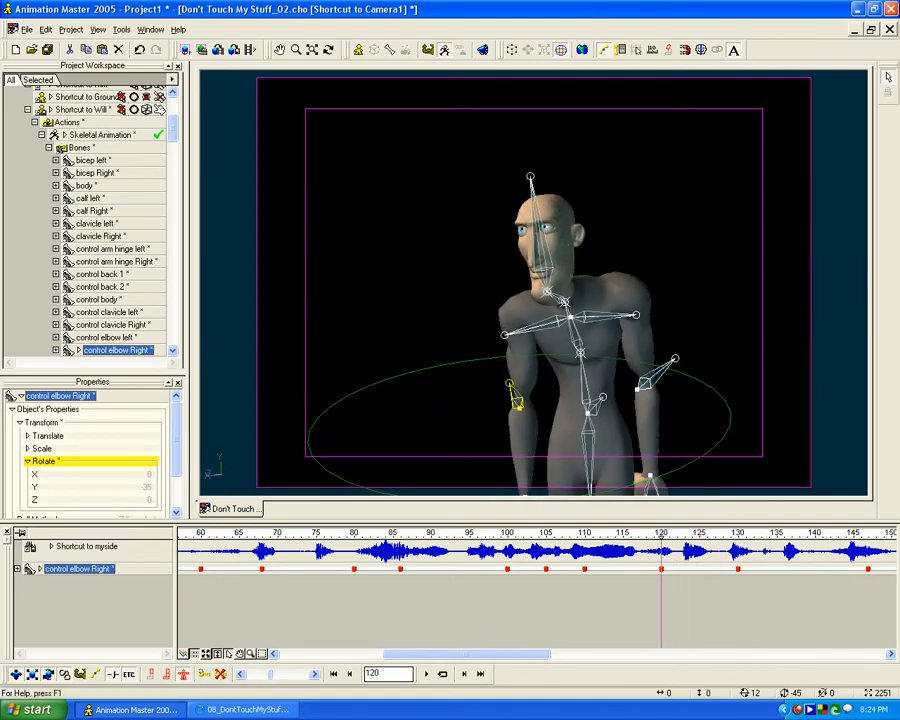
# - At frame 124, raise the left hand control in front of the left shoulder, to about X 4, Y -20, Z -37 cm
pyautogui.click(245, 709)
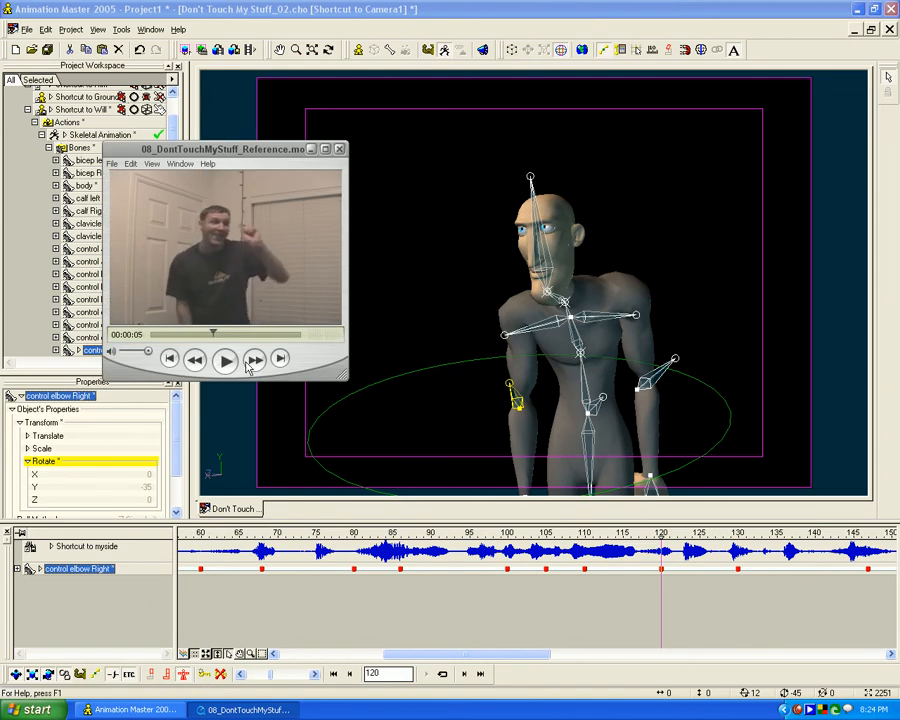
pyautogui.click(662, 538)
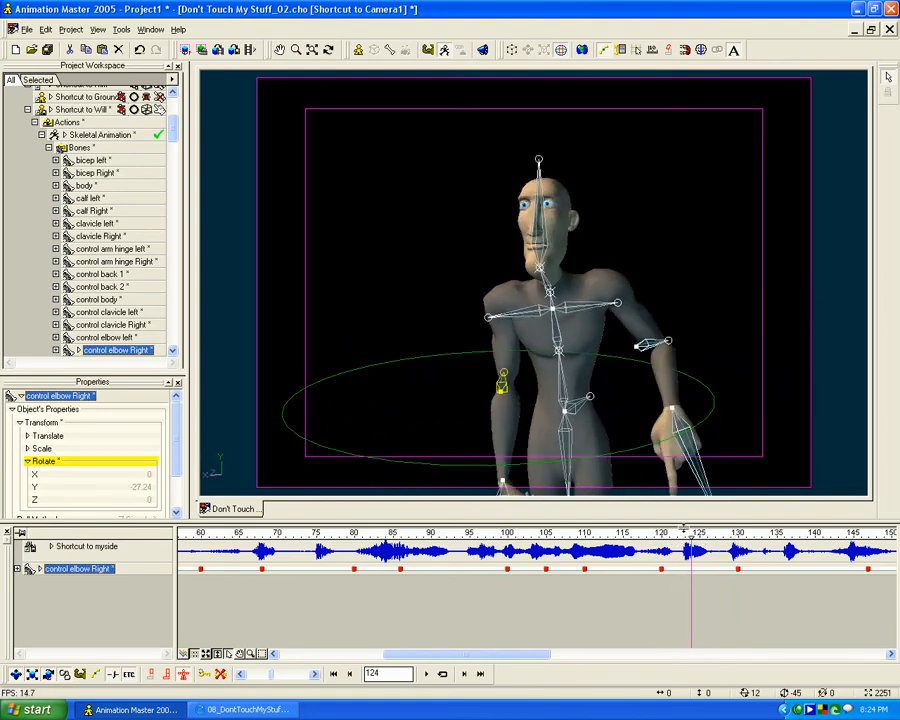
pyautogui.moveTo(686, 432); pyautogui.dragTo(685, 425)
pyautogui.click(683, 435)
pyautogui.press('t')
pyautogui.moveTo(630, 446); pyautogui.dragTo(527, 438)
pyautogui.press('m')
pyautogui.moveTo(527, 438); pyautogui.dragTo(715, 406)
pyautogui.press('t')
pyautogui.press('Escape')
pyautogui.moveTo(555, 418); pyautogui.dragTo(536, 330)
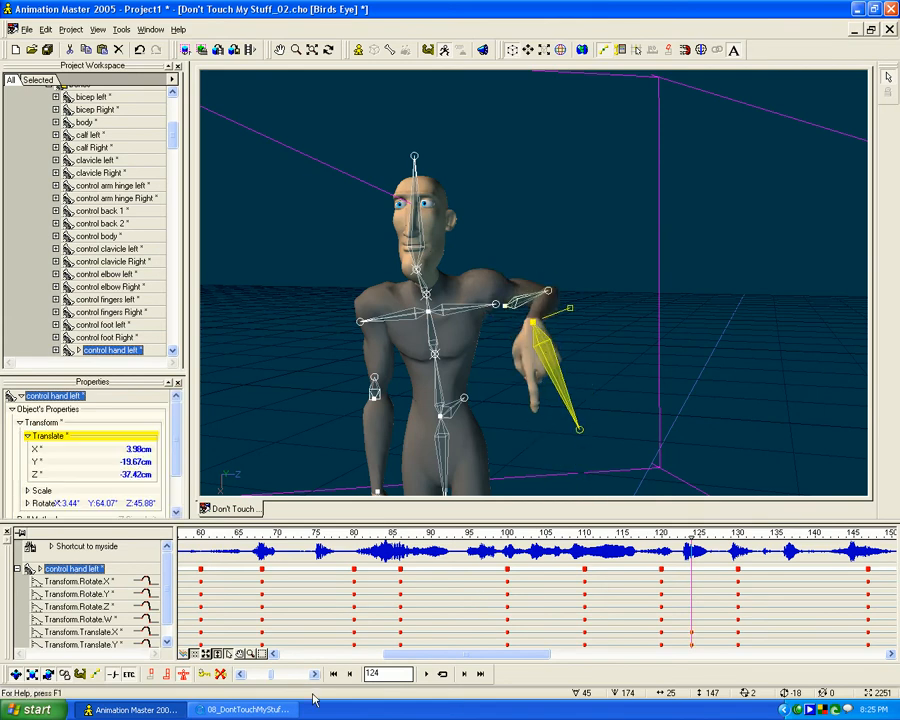
# - At frame 124, rotate the left hand so the finger points up as in the reference, to about X -28, Y -108, Z -82
pyautogui.click(274, 712)
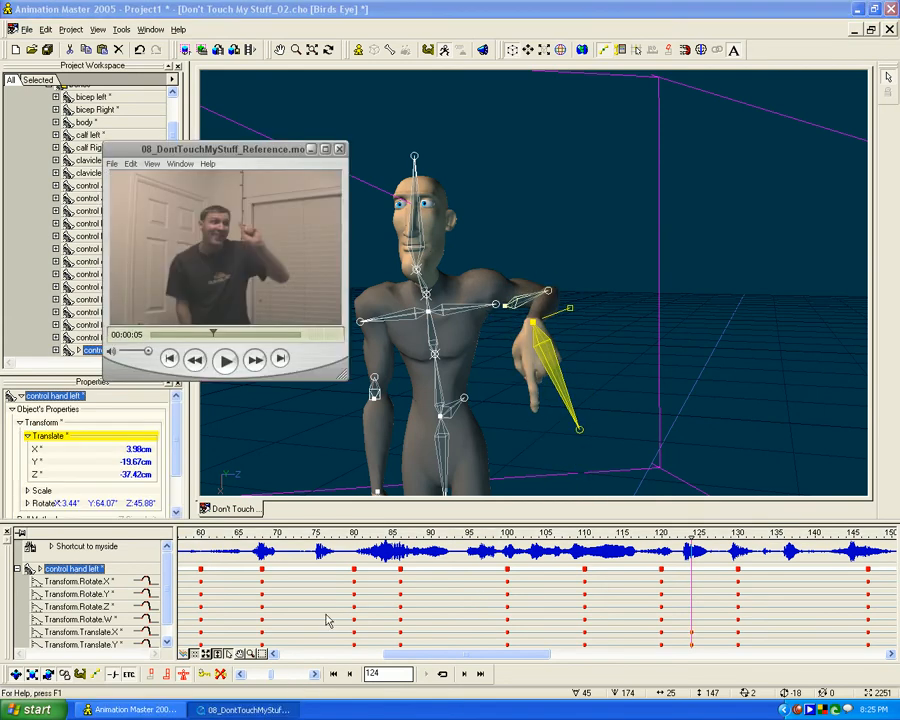
pyautogui.click(656, 366)
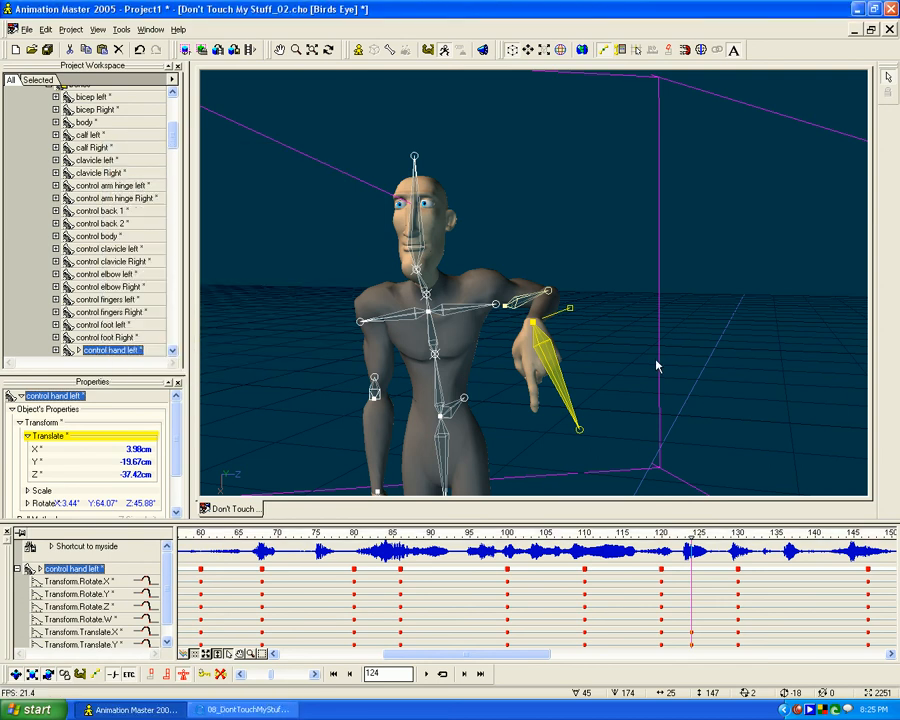
pyautogui.press('0')
pyautogui.moveTo(667, 333); pyautogui.dragTo(694, 383)
pyautogui.press('t')
pyautogui.click(684, 406)
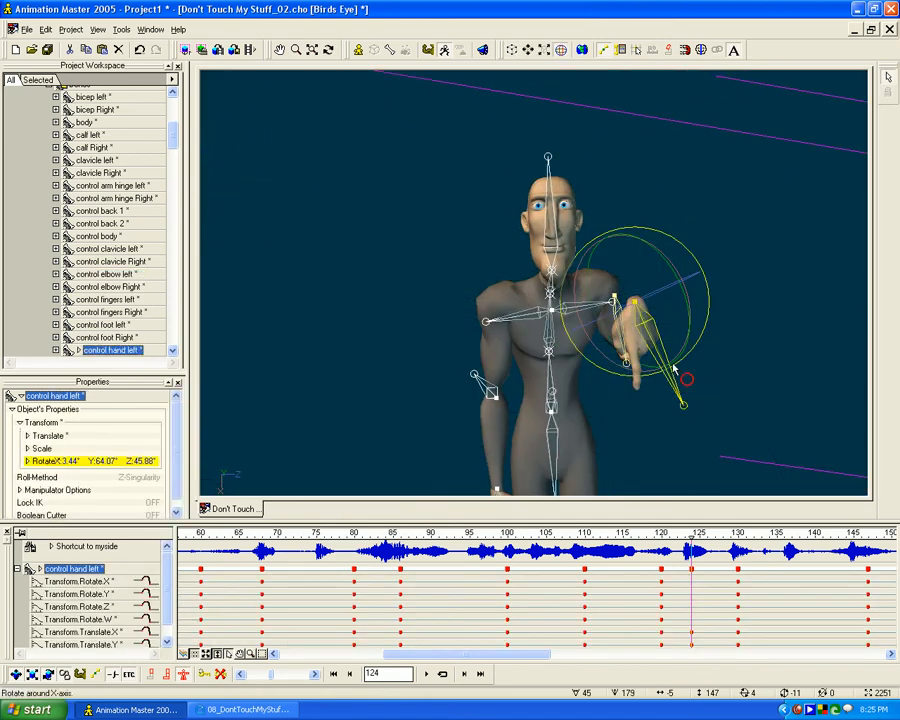
pyautogui.press('t')
pyautogui.moveTo(688, 337); pyautogui.dragTo(601, 166)
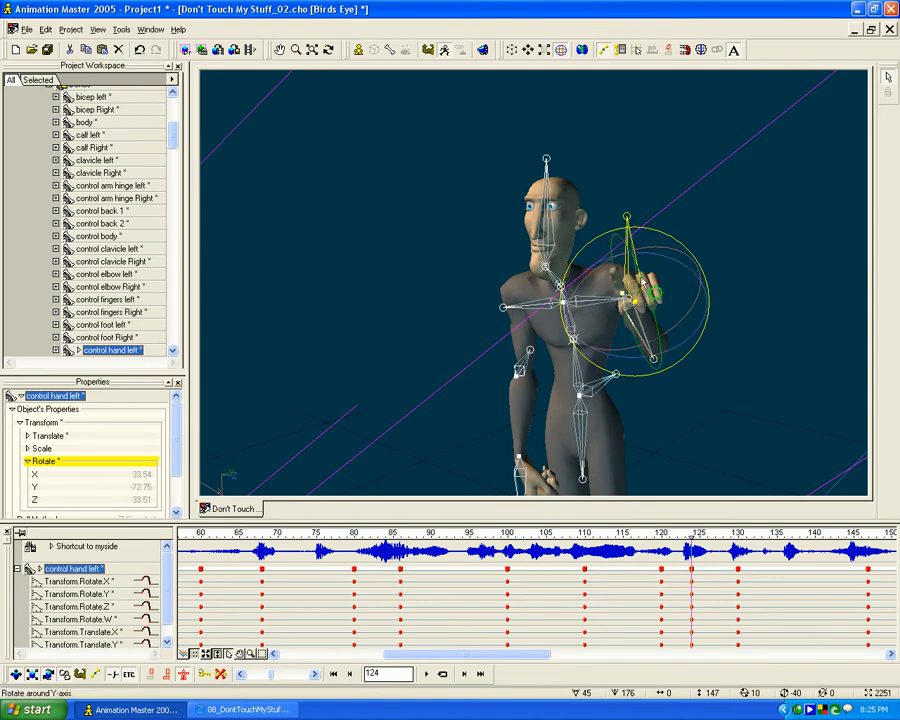
pyautogui.moveTo(650, 285); pyautogui.dragTo(625, 197)
pyautogui.moveTo(599, 289); pyautogui.dragTo(599, 238)
pyautogui.moveTo(630, 308); pyautogui.dragTo(660, 334)
pyautogui.press('0')
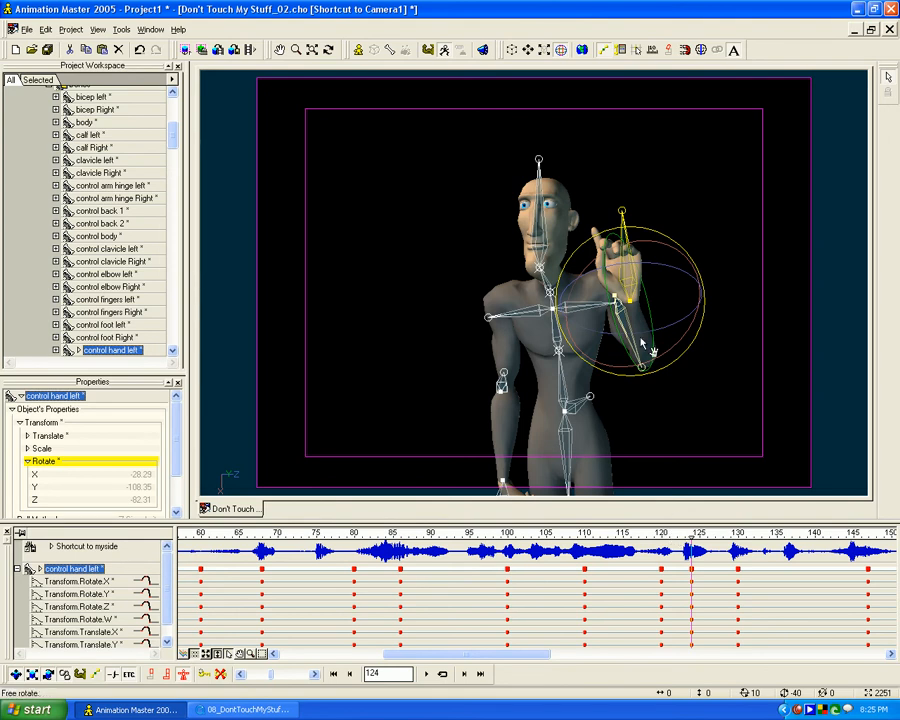
# - At frame 124, turn and tilt the head toward the raised hand, to about X -48, Y 11, Z 28
pyautogui.click(250, 709)
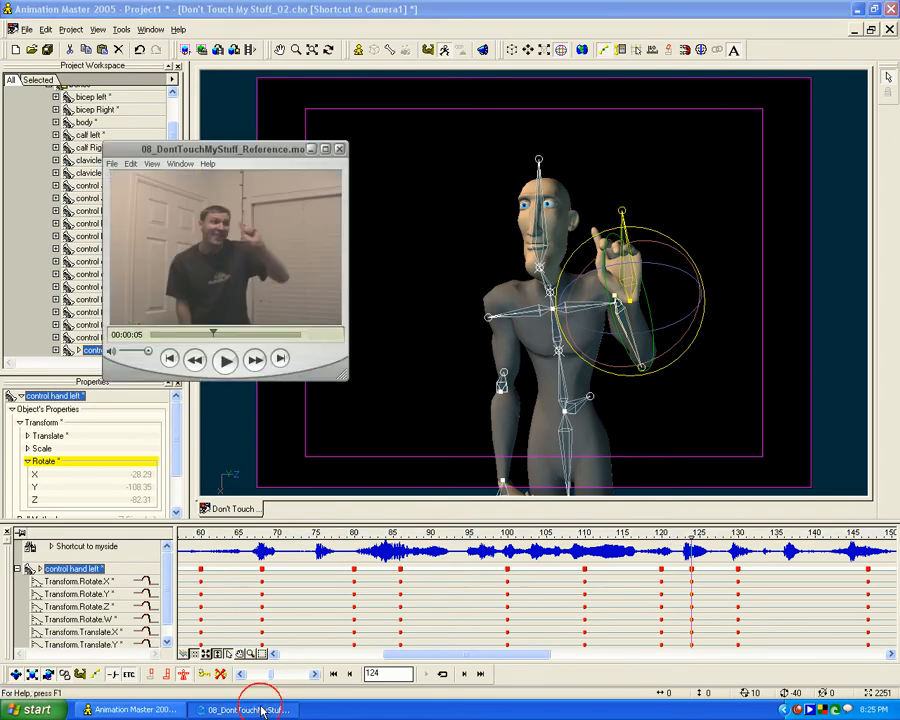
pyautogui.click(553, 282)
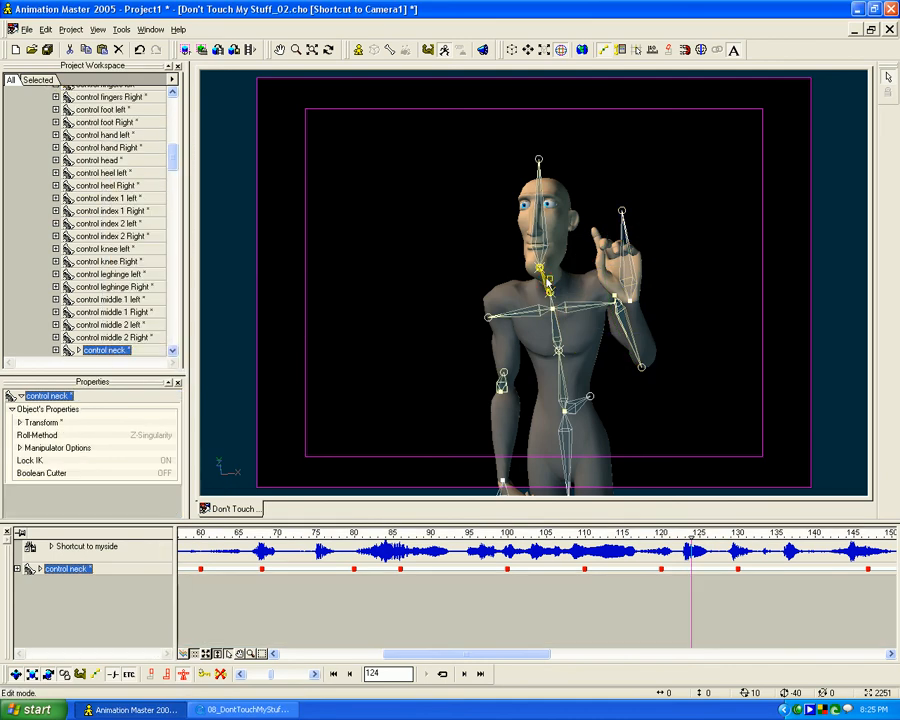
pyautogui.click(548, 272)
pyautogui.moveTo(565, 283); pyautogui.dragTo(524, 152)
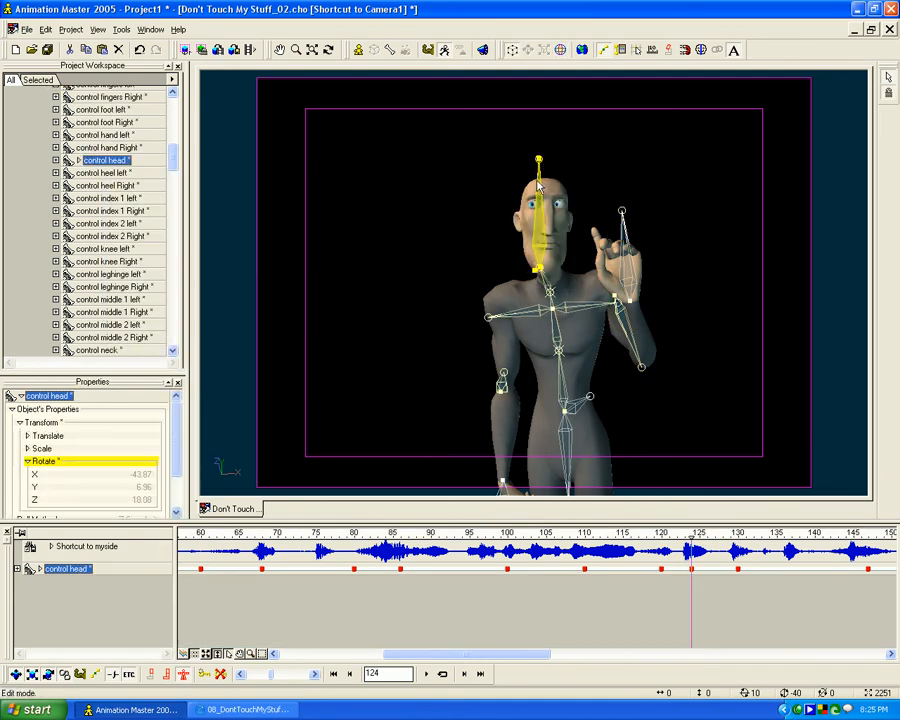
pyautogui.press('r')
pyautogui.moveTo(511, 243)
pyautogui.mouseDown()
pyautogui.moveTo(507, 256)
pyautogui.moveTo(518, 236)
pyautogui.mouseUp()
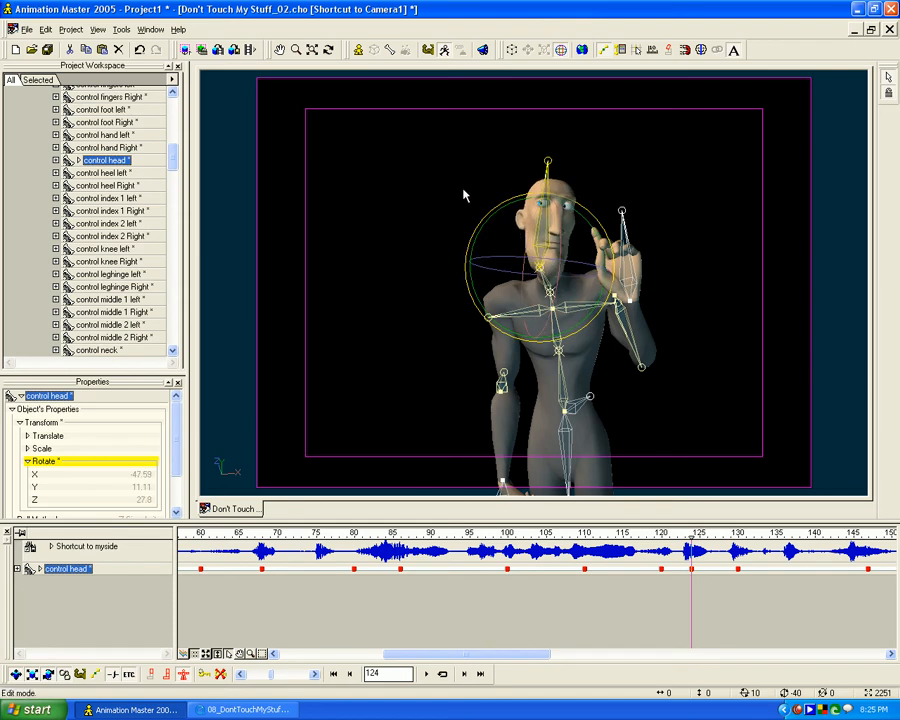
pyautogui.press('Escape')
# - At frame 124, rotate the neck to about X -6, Y -11, Z -6 and readjust the head to about X -48, Y 13, Z 28
pyautogui.click(548, 287)
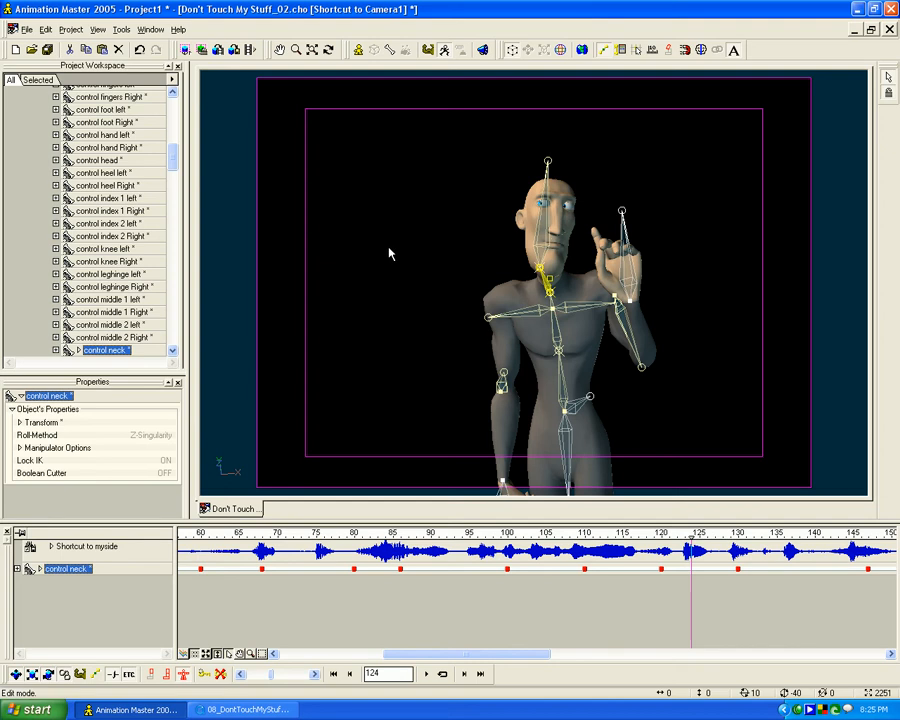
pyautogui.click(541, 257)
pyautogui.click(548, 285)
pyautogui.moveTo(548, 285); pyautogui.dragTo(546, 271)
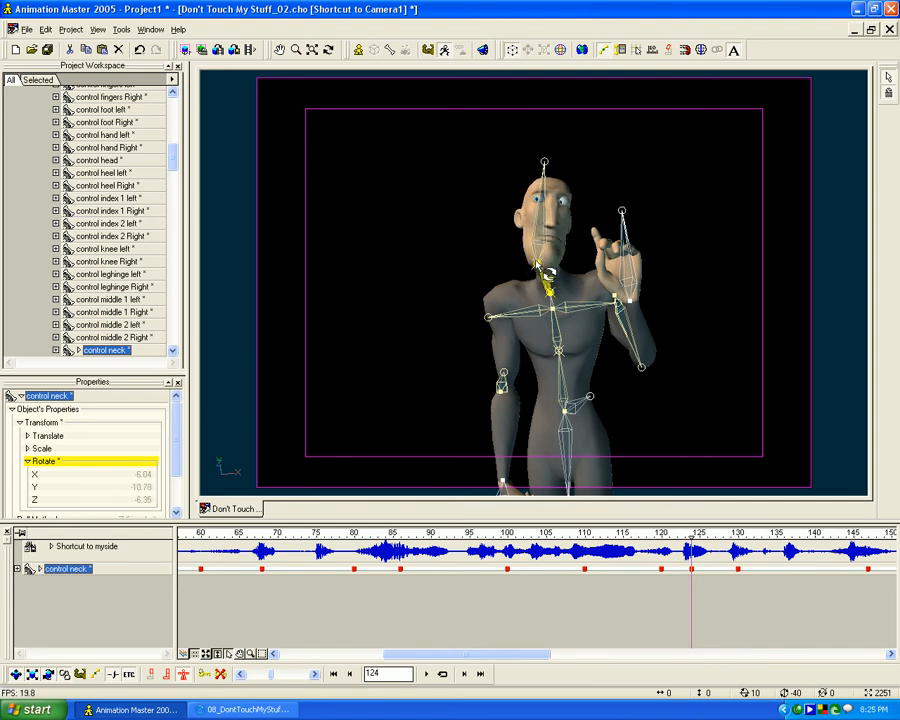
pyautogui.click(545, 164)
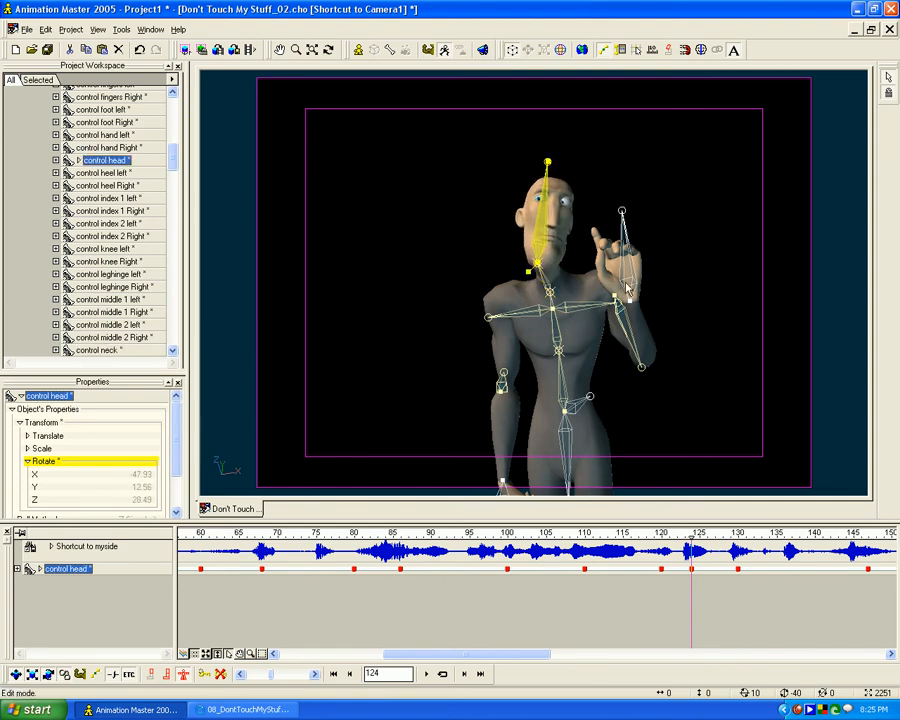
# - At frame 124, swing the left elbow outward to a Y rotation of about 72, matching the reference
pyautogui.press('7')
pyautogui.press('t')
pyautogui.moveTo(610, 281); pyautogui.dragTo(646, 293)
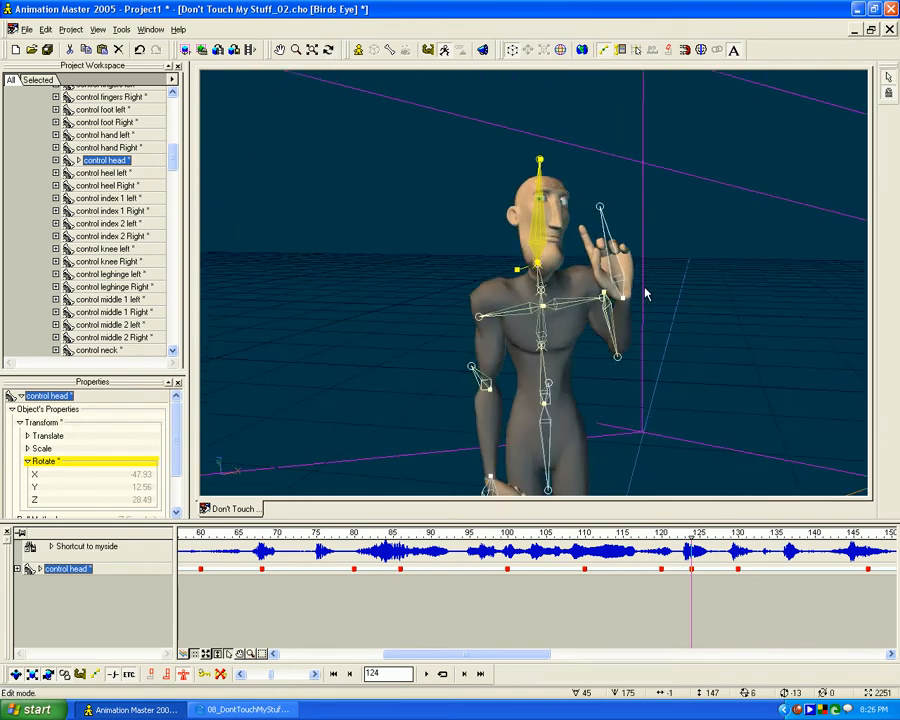
pyautogui.press('0')
pyautogui.click(231, 708)
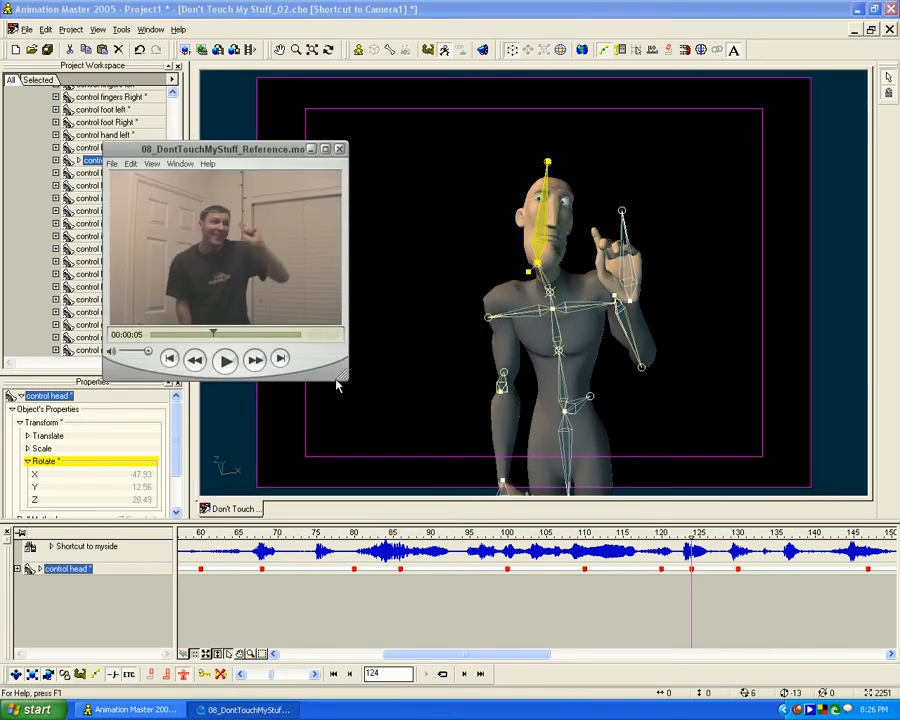
pyautogui.click(643, 372)
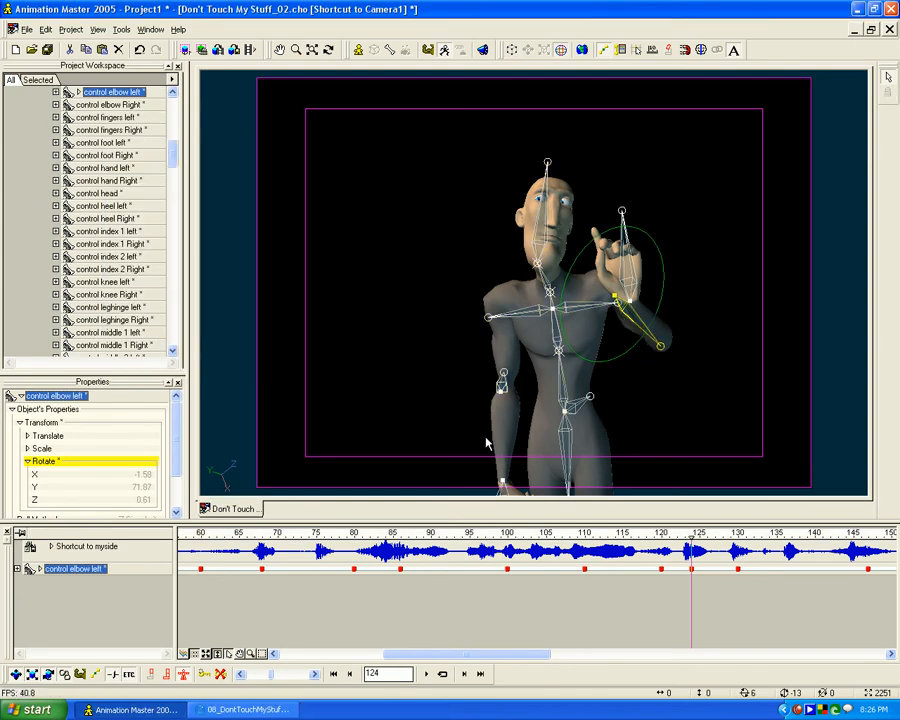
# - At frame 124, move the left hand to about X -4, Y -21, Z -41 cm and rotate its palm and finger toward the head
pyautogui.click(238, 708)
pyautogui.click(622, 262)
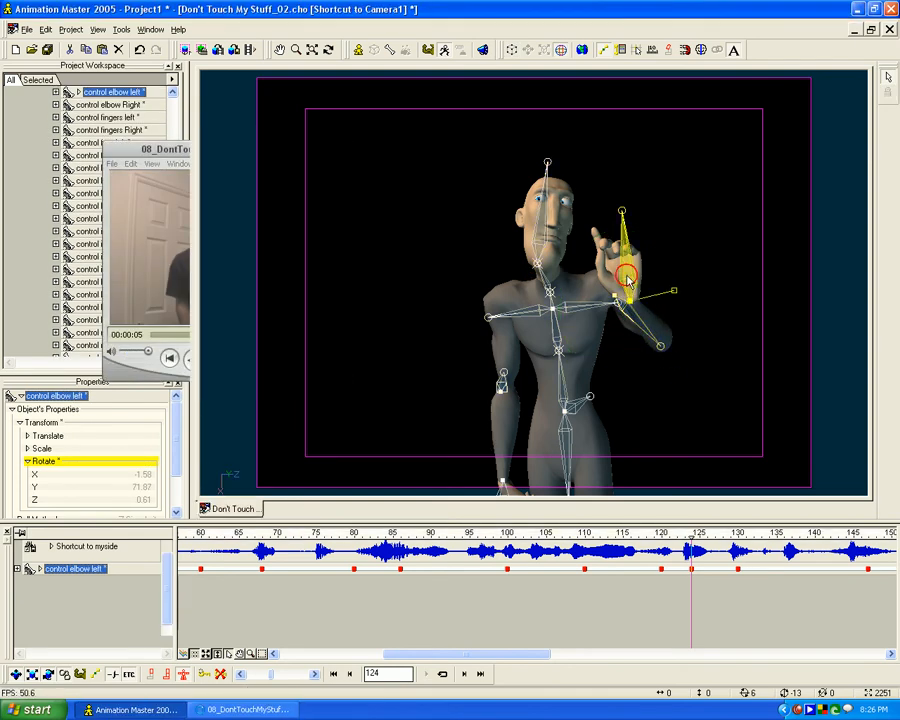
pyautogui.moveTo(610, 332); pyautogui.dragTo(572, 348)
pyautogui.moveTo(614, 256); pyautogui.dragTo(580, 270)
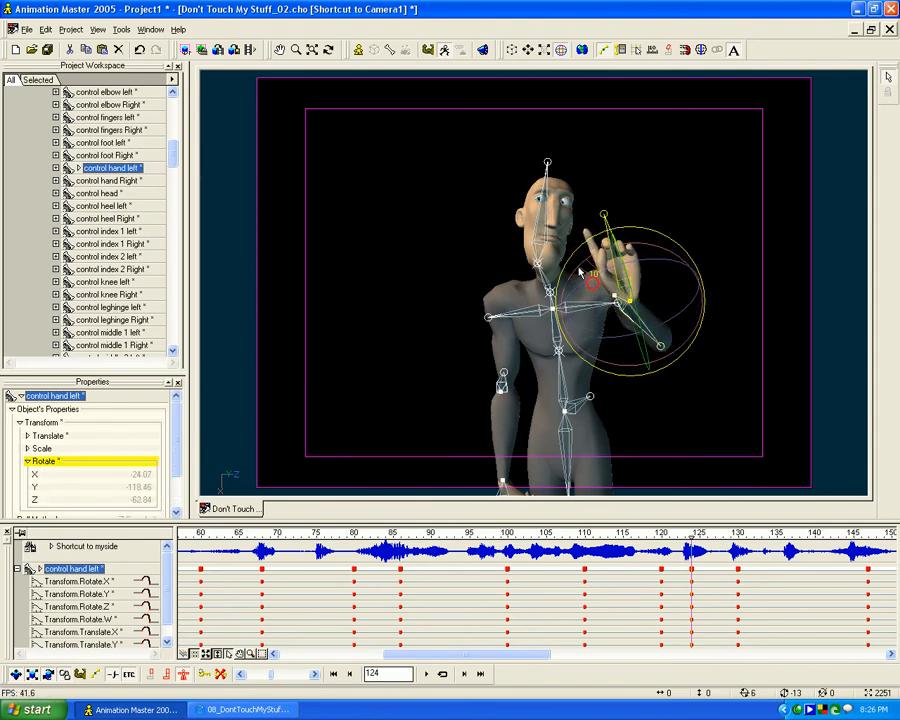
pyautogui.moveTo(627, 312); pyautogui.dragTo(653, 301)
pyautogui.click(278, 710)
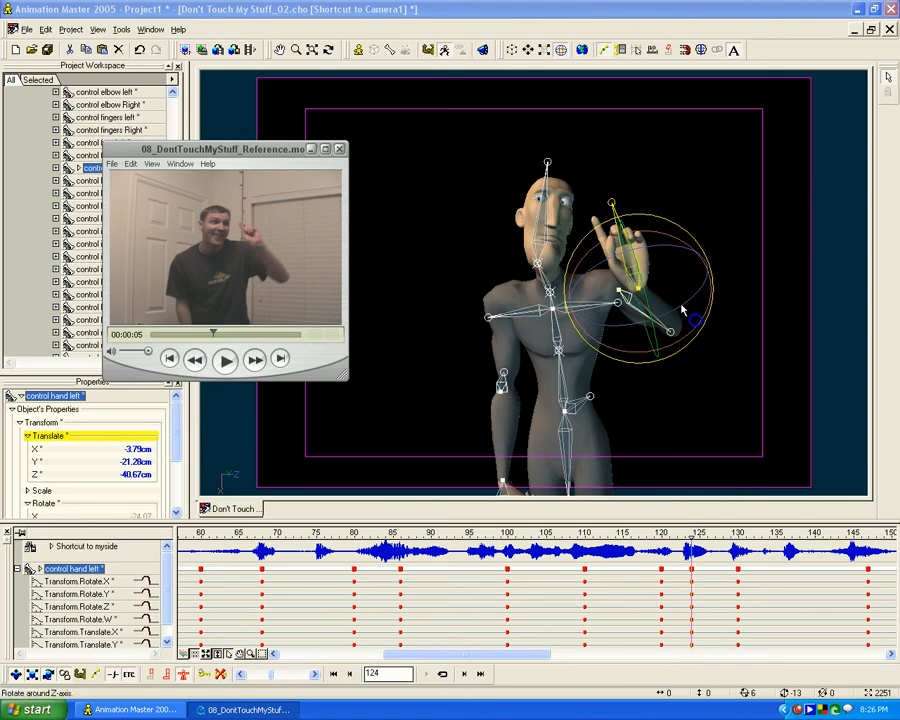
pyautogui.click(672, 240)
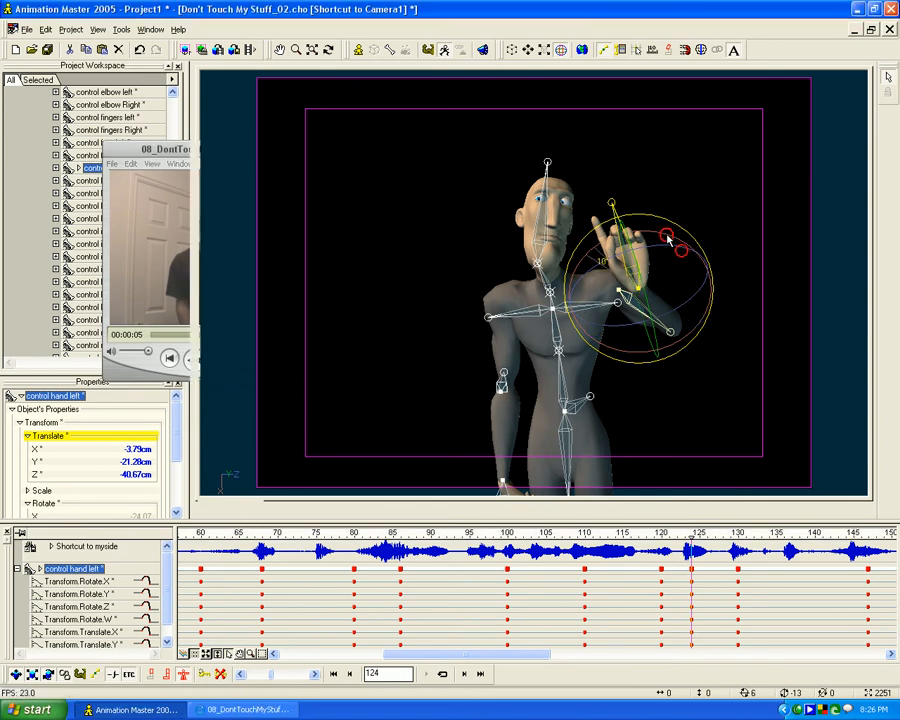
pyautogui.moveTo(672, 248); pyautogui.dragTo(646, 251)
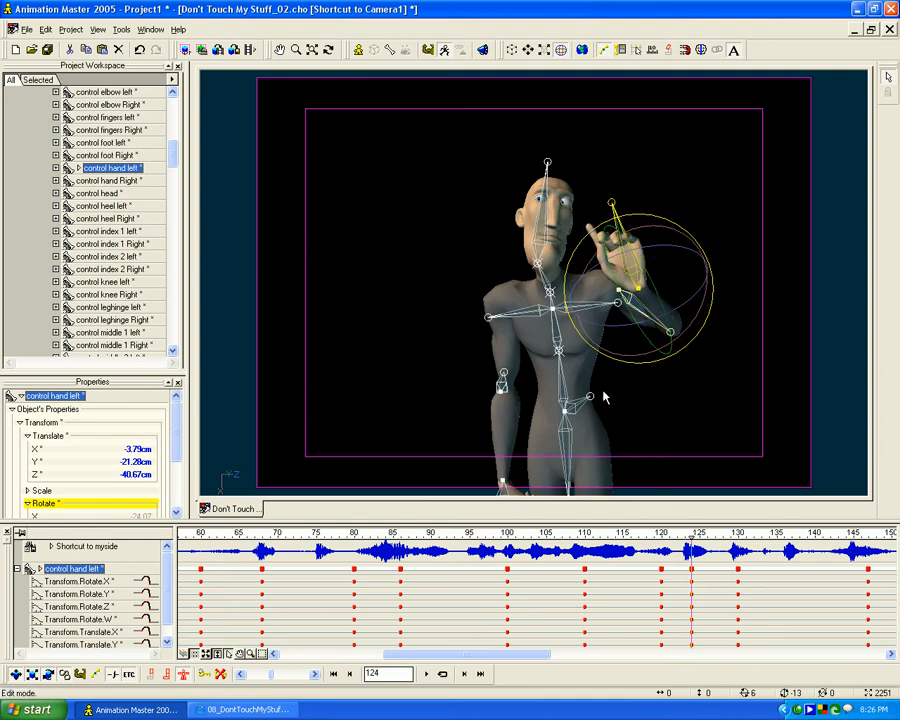
# - At frame 124, rotate the lower back control to about X 17, Y -2, Z 10
pyautogui.click(262, 707)
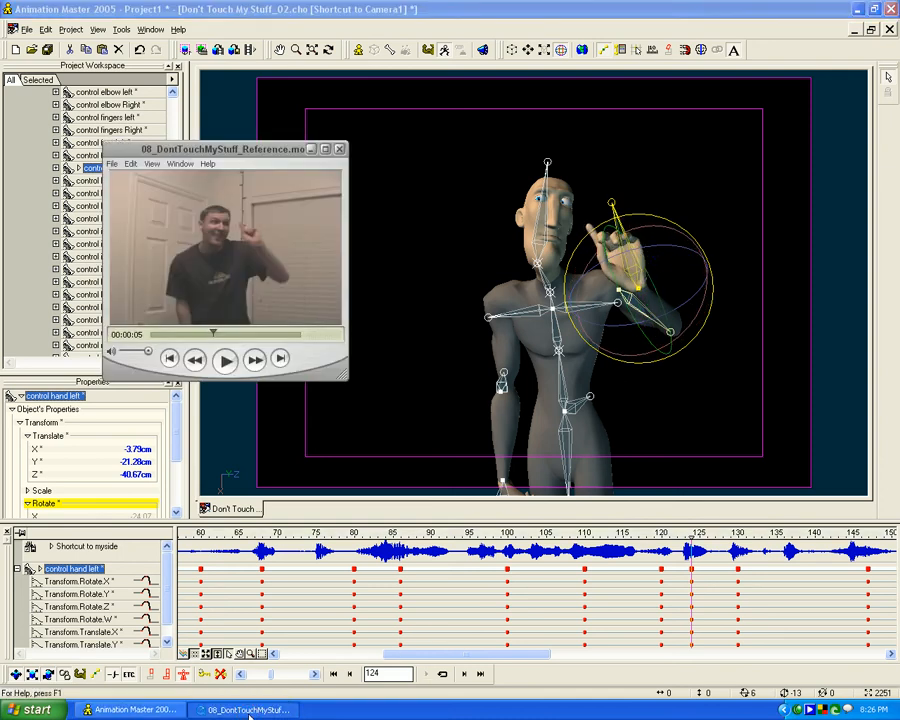
pyautogui.click(488, 319)
pyautogui.click(553, 321)
pyautogui.press('t')
pyautogui.moveTo(556, 330)
pyautogui.mouseDown()
pyautogui.moveTo(568, 360)
pyautogui.moveTo(556, 335)
pyautogui.moveTo(540, 337)
pyautogui.mouseUp()
pyautogui.click(561, 376)
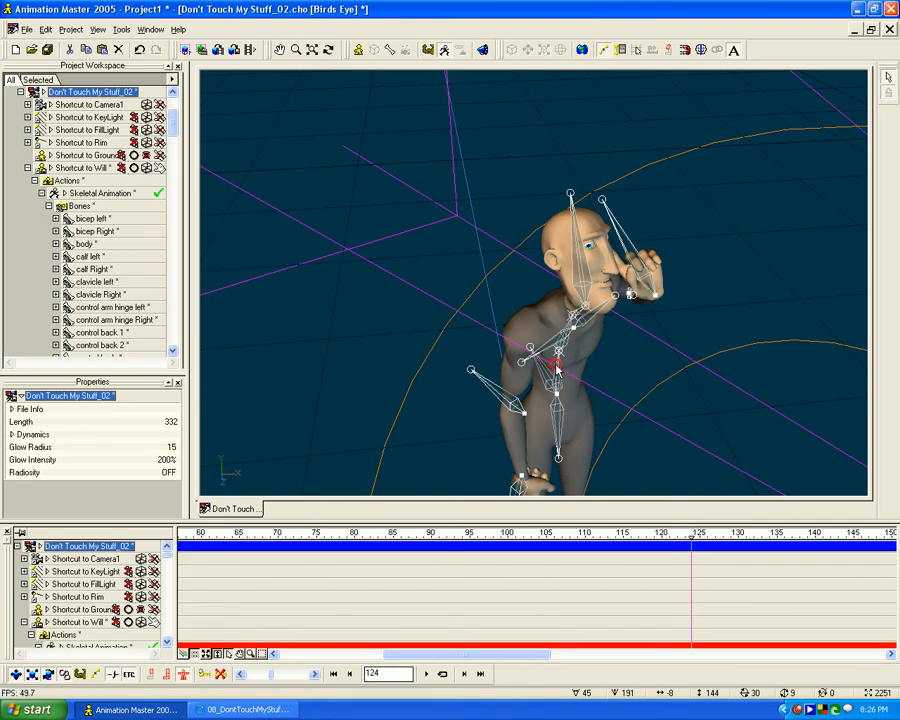
pyautogui.click(555, 372)
pyautogui.moveTo(557, 387); pyautogui.dragTo(556, 389)
pyautogui.press('0')
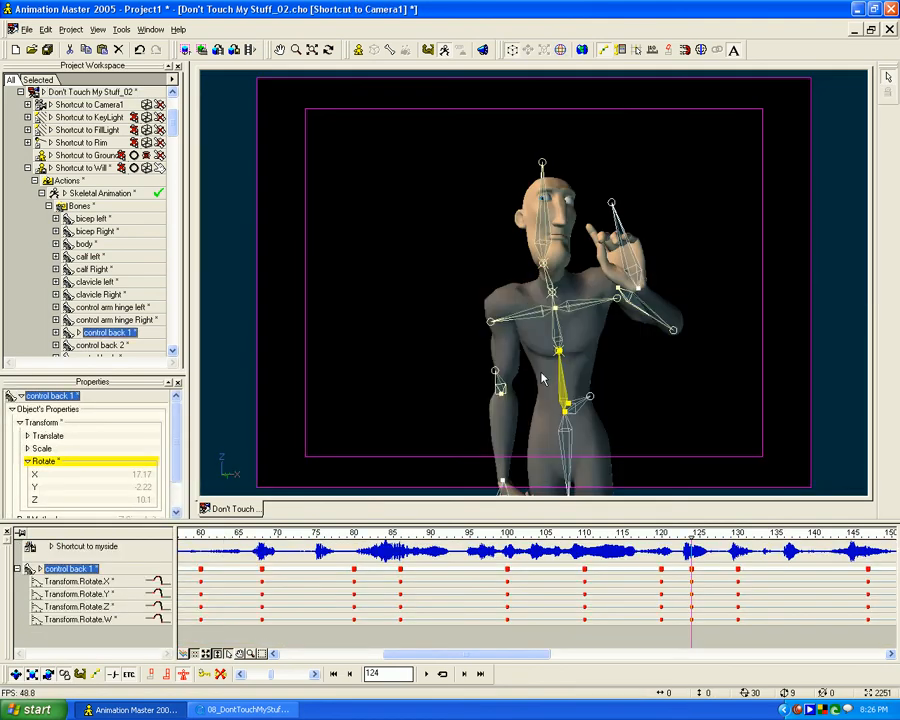
# - At frame 124, lower the right clavicle, move the right hand to about X -49, Y -27, Z -48 cm, and keyframe the pose
pyautogui.click(491, 322)
pyautogui.moveTo(493, 325); pyautogui.dragTo(495, 337)
pyautogui.click(503, 484)
pyautogui.moveTo(503, 484); pyautogui.dragTo(503, 487)
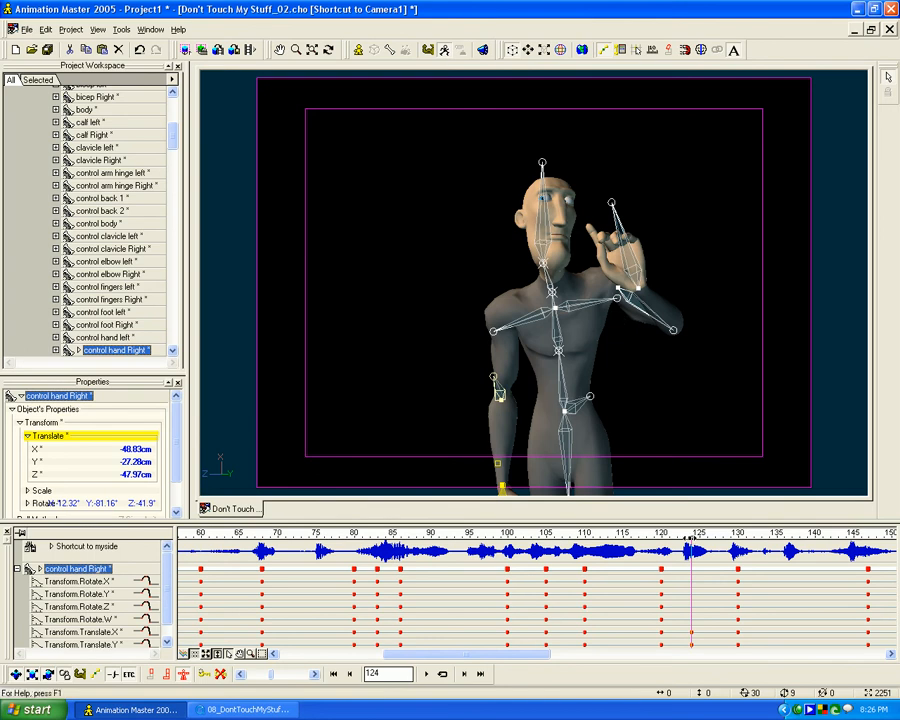
pyautogui.press('Insert')
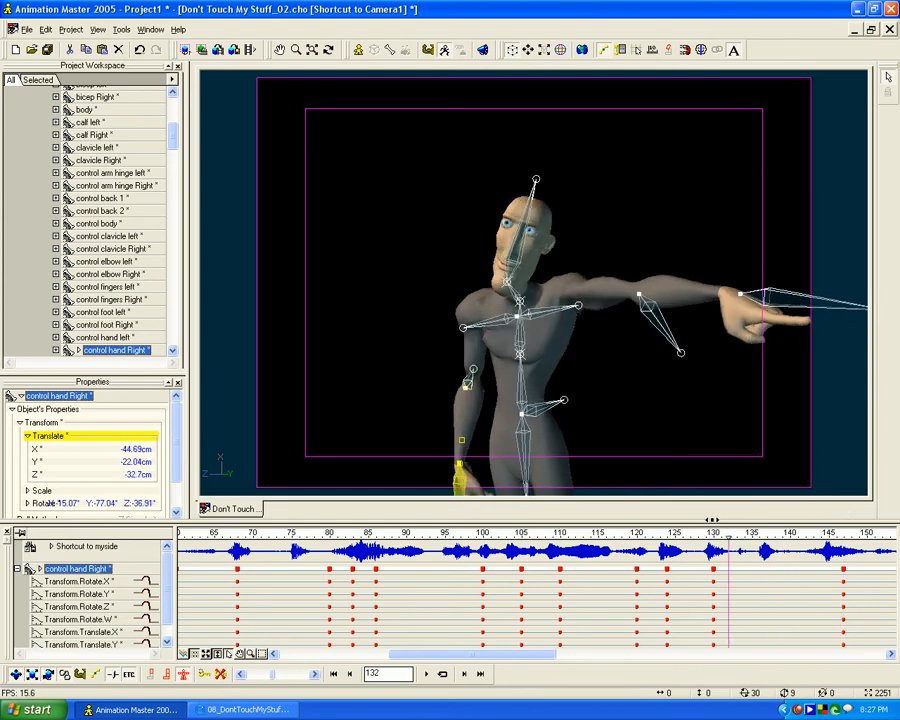
# - Hold the pointing pose from frame 130 by repeating it as a key at frame 143
pyautogui.moveTo(797, 574); pyautogui.dragTo(627, 576, button='middle')
pyautogui.moveTo(545, 535)
pyautogui.mouseDown()
pyautogui.moveTo(591, 535)
pyautogui.moveTo(541, 535)
pyautogui.mouseUp()
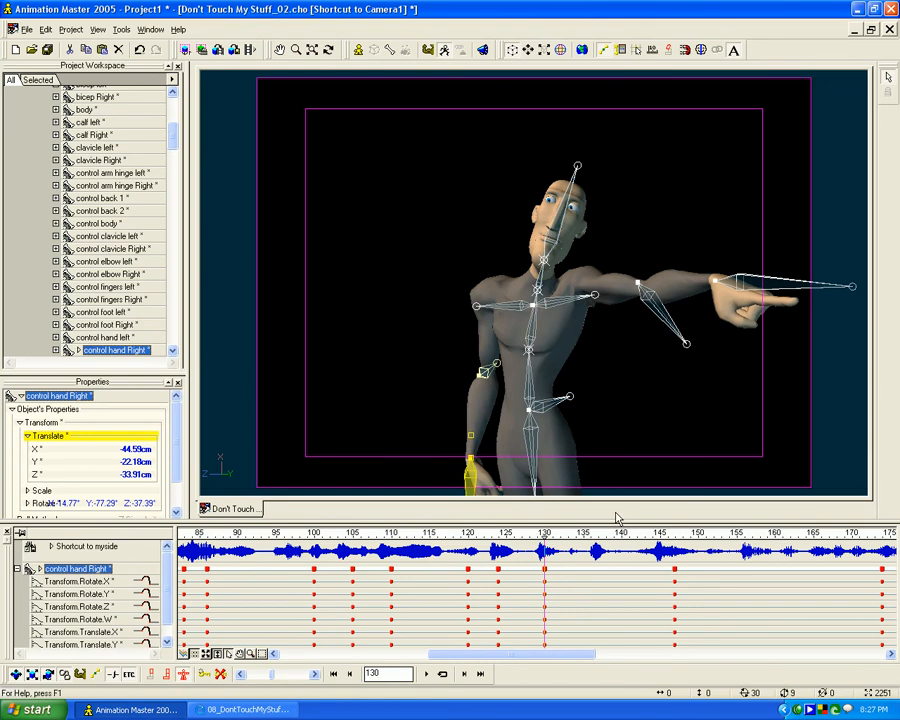
pyautogui.moveTo(545, 534)
pyautogui.mouseDown()
pyautogui.moveTo(643, 532)
pyautogui.moveTo(456, 536)
pyautogui.moveTo(715, 537)
pyautogui.moveTo(645, 537)
pyautogui.moveTo(676, 537)
pyautogui.moveTo(637, 527)
pyautogui.moveTo(668, 527)
pyautogui.moveTo(645, 527)
pyautogui.mouseUp()
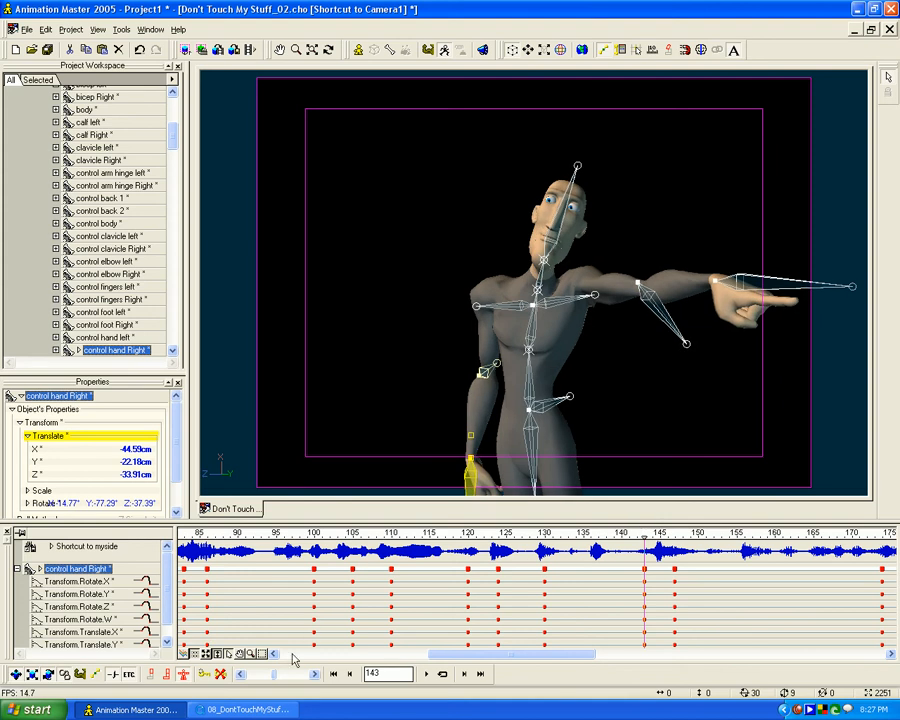
# - Compare the reference video's raised-finger gesture with Will's left hand around frame 143
pyautogui.click(245, 709)
pyautogui.click(226, 362)
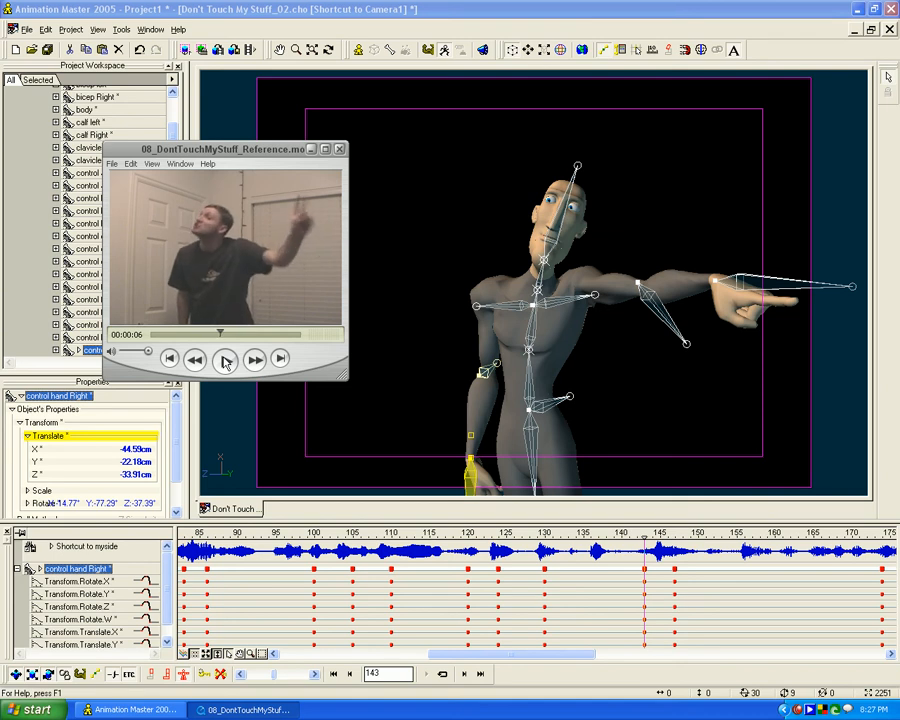
pyautogui.click(472, 124)
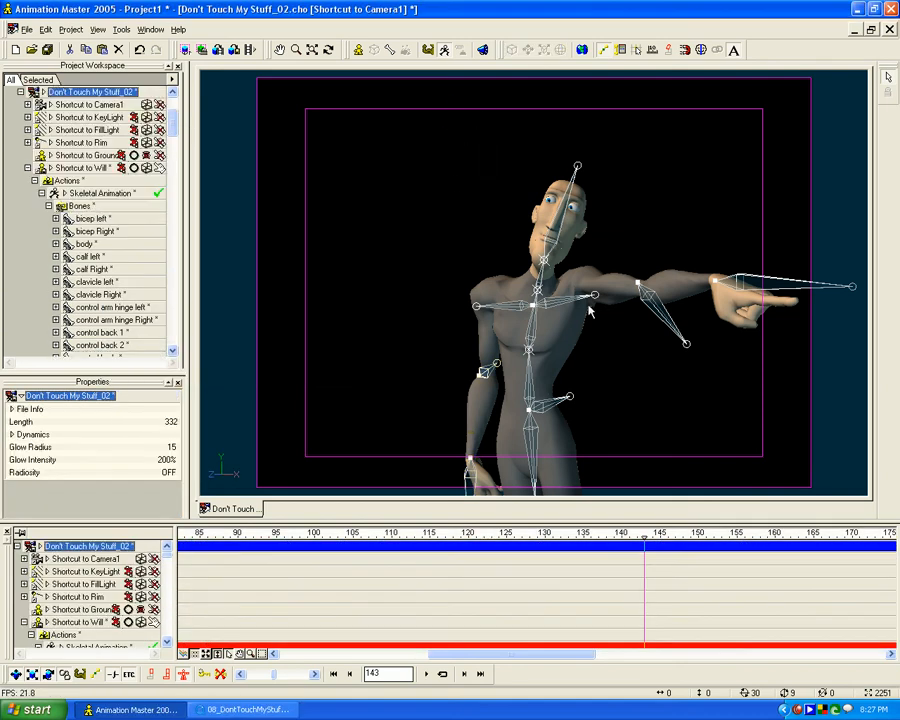
pyautogui.click(734, 289)
pyautogui.moveTo(645, 538)
pyautogui.mouseDown()
pyautogui.moveTo(537, 537)
pyautogui.moveTo(675, 537)
pyautogui.moveTo(645, 537)
pyautogui.mouseUp()
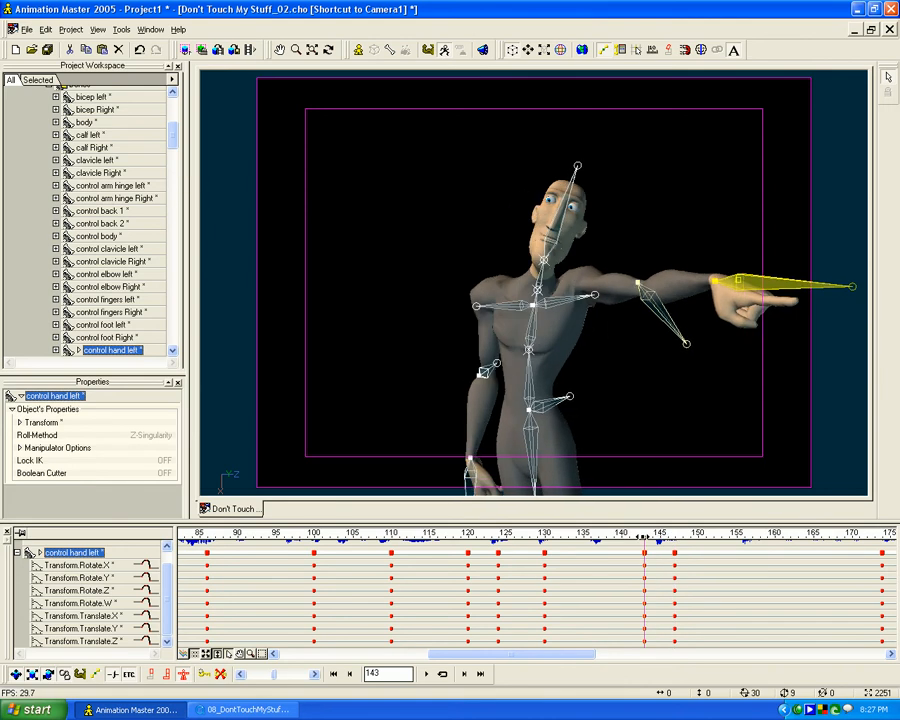
# - Replace the all-bones hold key at frame 143 with keys at frames 135 and 140
pyautogui.moveTo(173, 138); pyautogui.dragTo(172, 104)
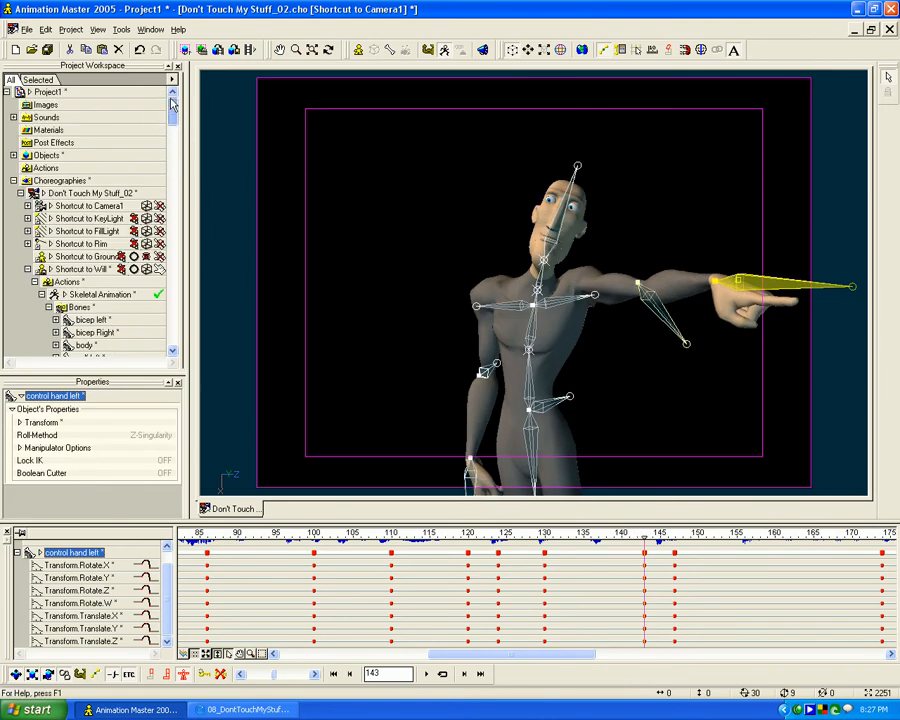
pyautogui.click(80, 309)
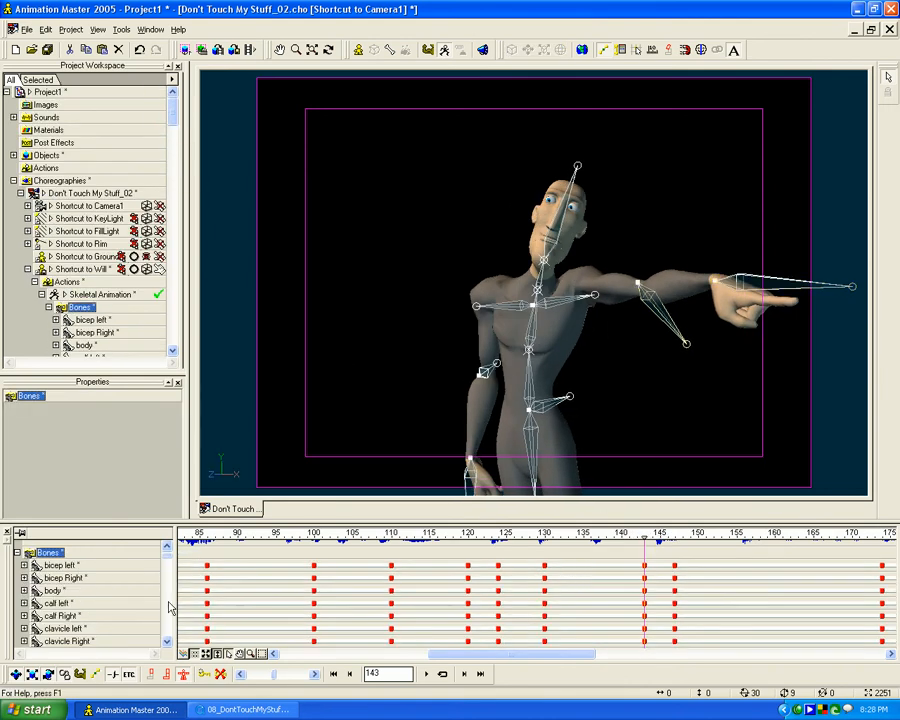
pyautogui.click(17, 552)
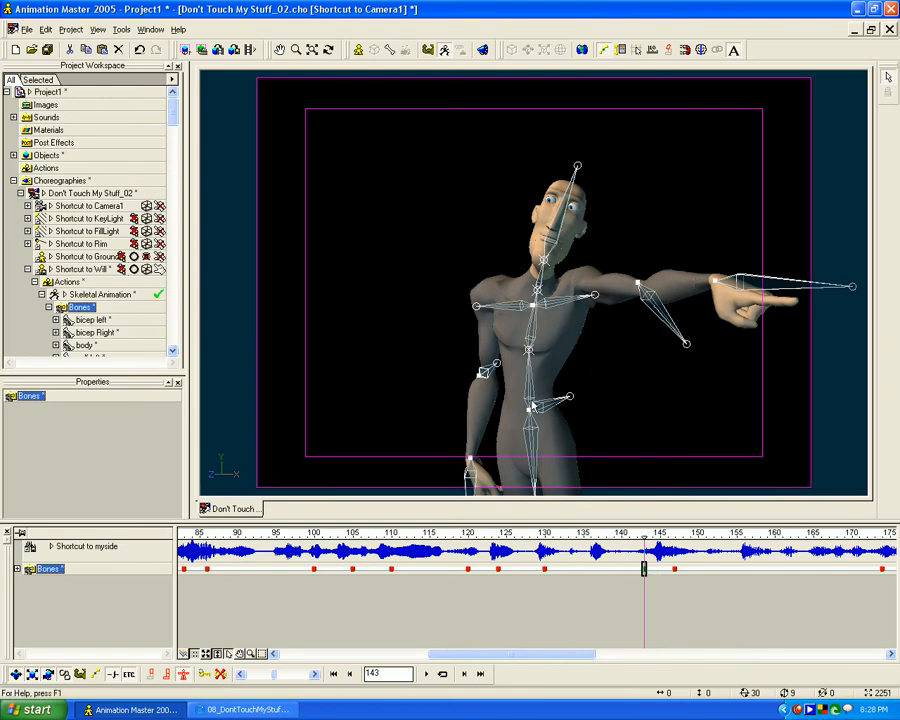
pyautogui.click(654, 577)
pyautogui.moveTo(631, 537)
pyautogui.mouseDown()
pyautogui.moveTo(569, 537)
pyautogui.moveTo(644, 540)
pyautogui.mouseUp()
pyautogui.click(221, 675)
pyautogui.moveTo(536, 540)
pyautogui.mouseDown()
pyautogui.moveTo(689, 538)
pyautogui.moveTo(542, 538)
pyautogui.moveTo(683, 538)
pyautogui.moveTo(621, 539)
pyautogui.mouseUp()
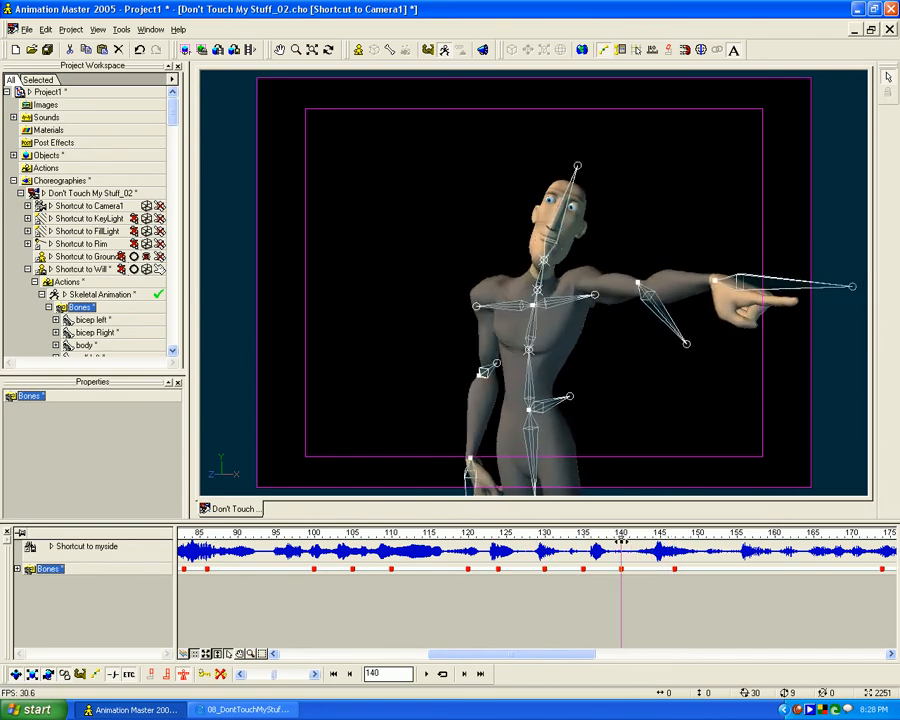
# - At frame 140, raise the left hand to about X -18, Y -30, Z -35 cm and rotate it so the finger points up
pyautogui.click(742, 283)
pyautogui.press('t')
pyautogui.moveTo(707, 326); pyautogui.dragTo(620, 273)
pyautogui.press('r')
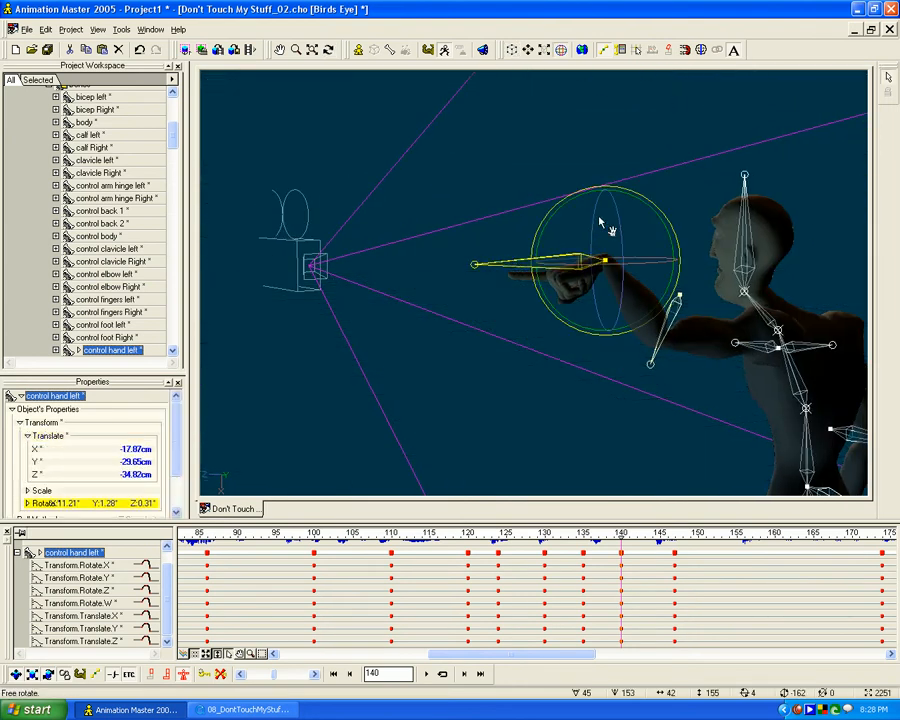
pyautogui.moveTo(650, 199); pyautogui.dragTo(676, 312)
pyautogui.press('t')
pyautogui.moveTo(588, 311); pyautogui.dragTo(691, 314)
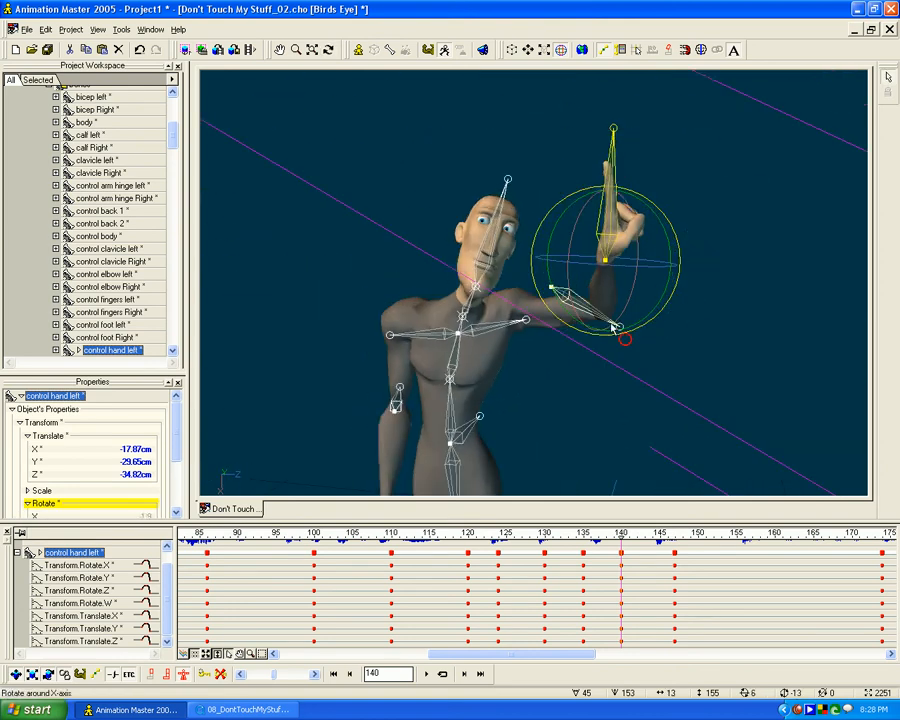
pyautogui.press('0')
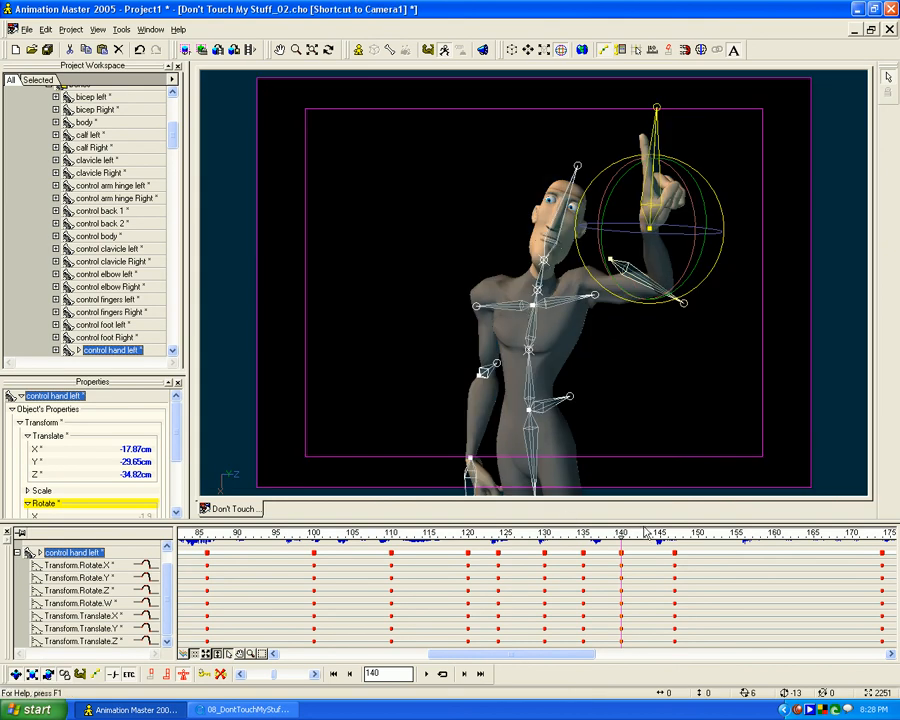
# - At frame 140, raise the body control slightly and rotate the upper back control to about X 13, Y 12, Z 8
pyautogui.moveTo(616, 537)
pyautogui.mouseDown()
pyautogui.moveTo(581, 536)
pyautogui.moveTo(629, 533)
pyautogui.moveTo(575, 533)
pyautogui.moveTo(621, 533)
pyautogui.mouseUp()
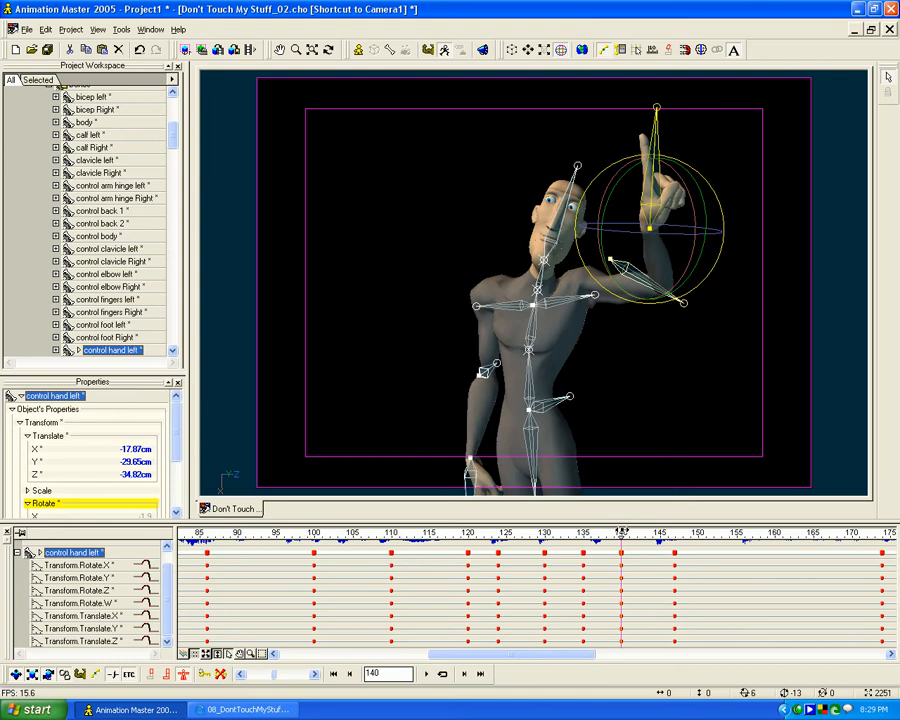
pyautogui.click(546, 408)
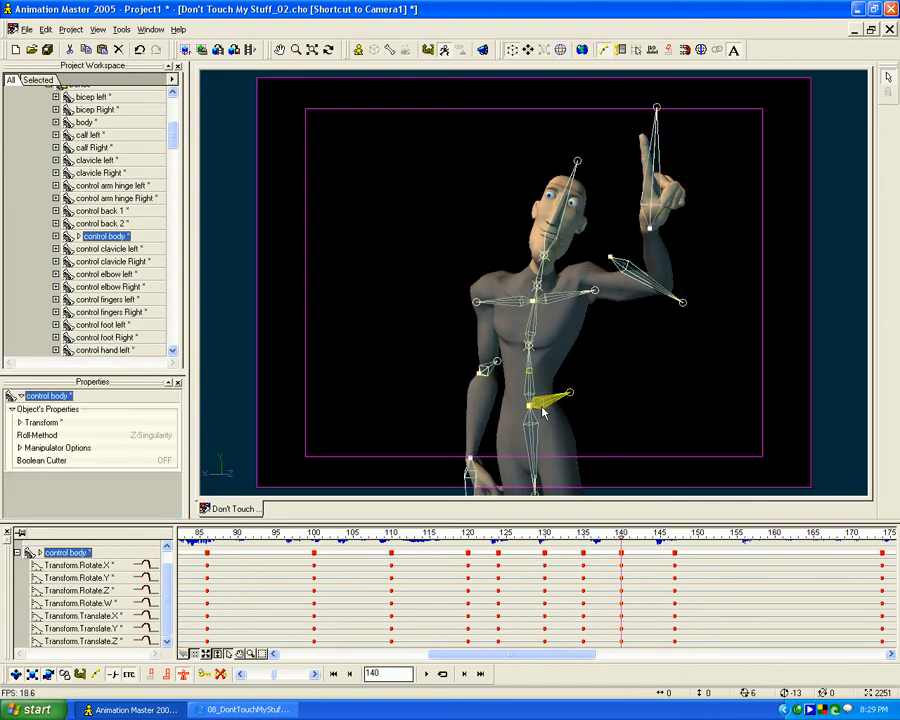
pyautogui.click(537, 290)
pyautogui.moveTo(528, 346); pyautogui.dragTo(541, 296)
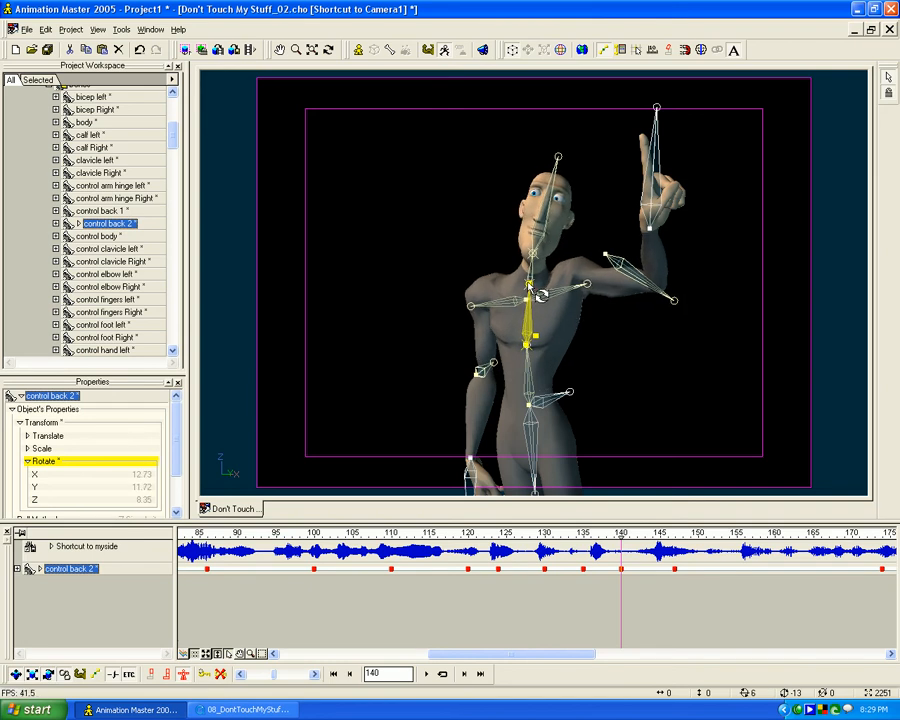
# - At frame 140, move the right hand outward from the body and rotate the neck control to about X -8, Y 2, Z 9
pyautogui.moveTo(479, 458); pyautogui.dragTo(460, 458)
pyautogui.moveTo(472, 308); pyautogui.dragTo(477, 309)
pyautogui.moveTo(534, 258); pyautogui.dragTo(528, 251)
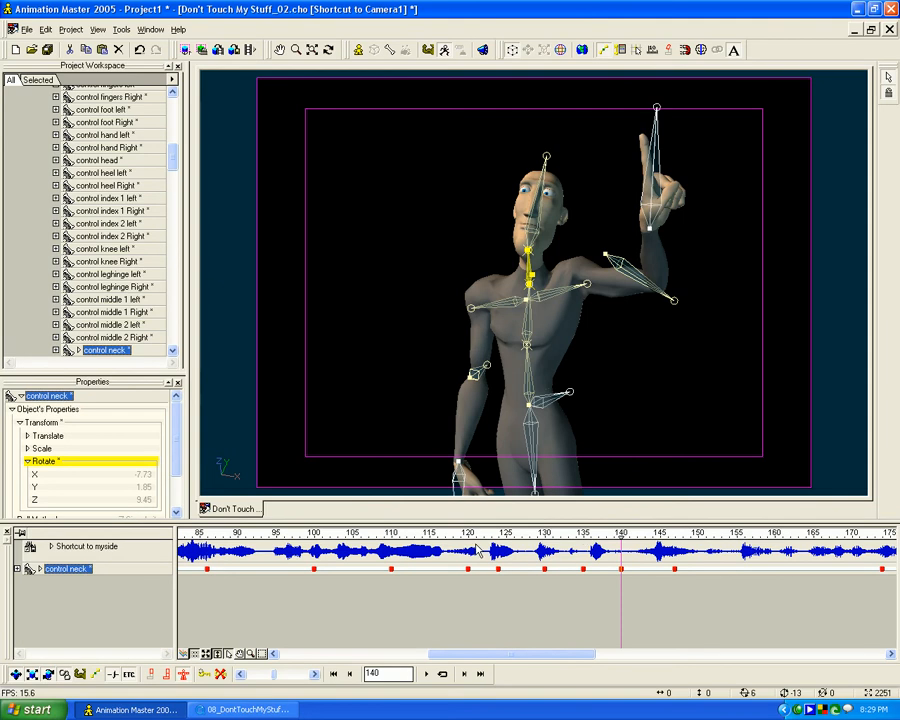
# - Retime the raised-finger pose to frame 138, add a key at frame 142, and check the reference video
pyautogui.moveTo(622, 537)
pyautogui.mouseDown()
pyautogui.moveTo(607, 537)
pyautogui.moveTo(637, 535)
pyautogui.moveTo(590, 536)
pyautogui.moveTo(683, 536)
pyautogui.moveTo(589, 536)
pyautogui.moveTo(620, 535)
pyautogui.mouseUp()
pyautogui.click(277, 657)
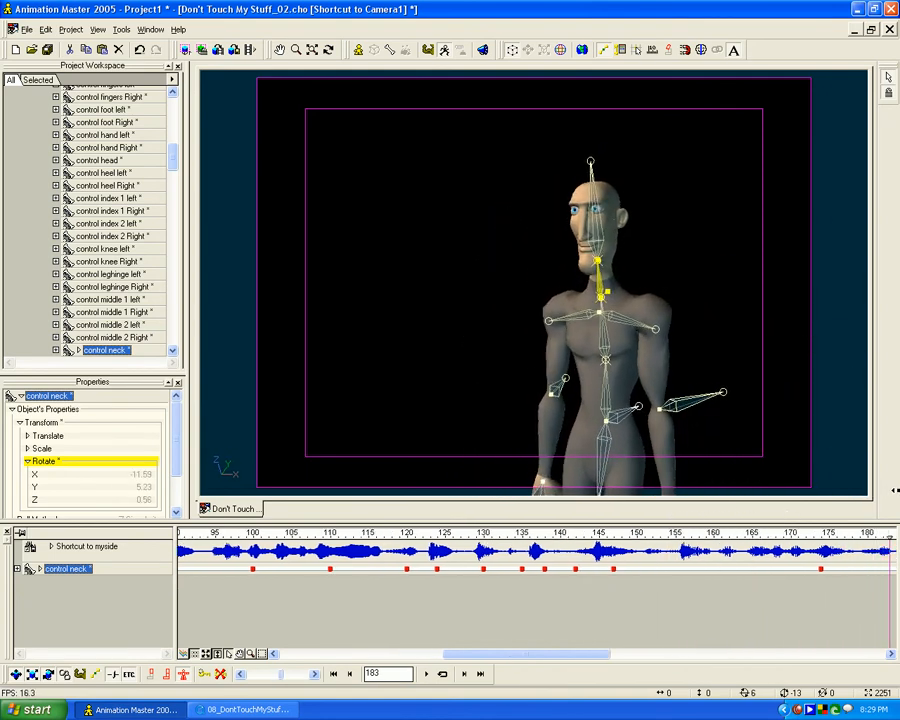
pyautogui.click(240, 709)
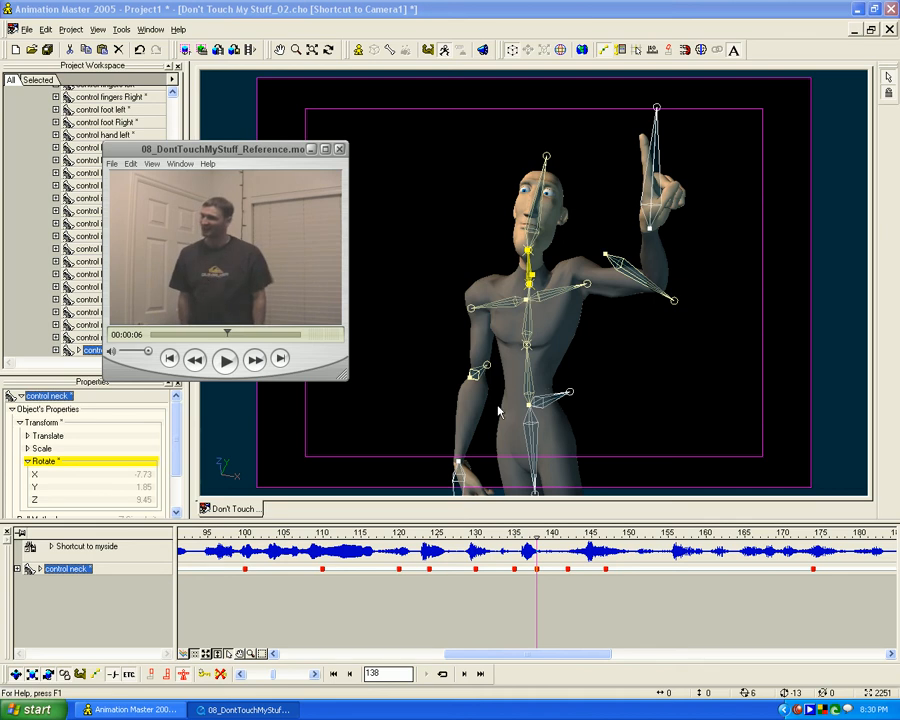
# - Add pose keys at frames 153, 156 and 160 after the frame 147 pointing pose
pyautogui.moveTo(537, 540)
pyautogui.mouseDown()
pyautogui.moveTo(806, 542)
pyautogui.moveTo(621, 538)
pyautogui.moveTo(813, 531)
pyautogui.moveTo(676, 540)
pyautogui.mouseUp()
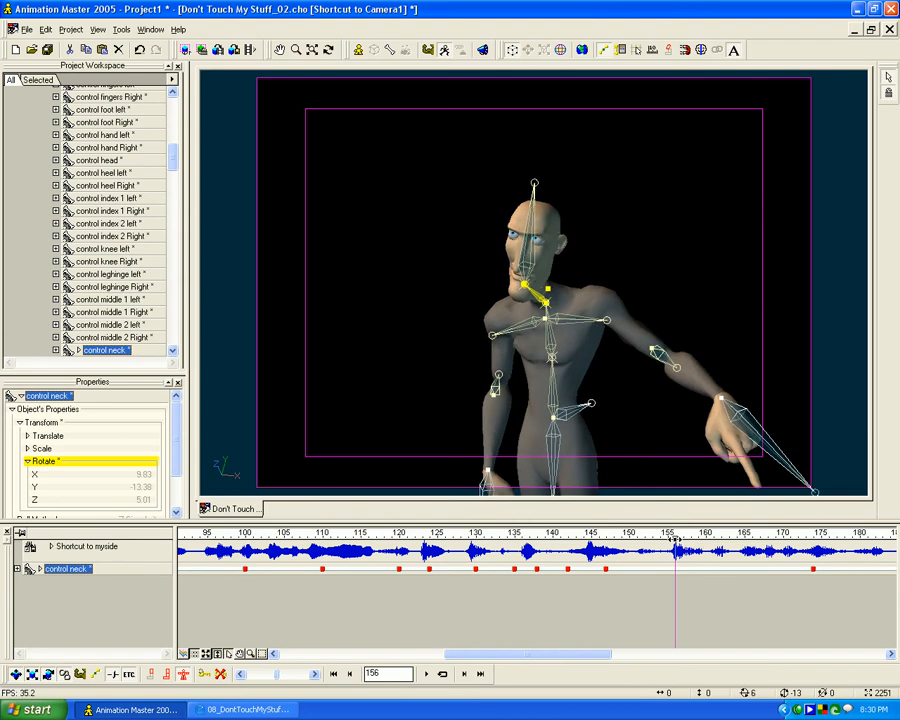
pyautogui.moveTo(674, 539)
pyautogui.mouseDown()
pyautogui.moveTo(514, 539)
pyautogui.moveTo(808, 537)
pyautogui.moveTo(667, 537)
pyautogui.moveTo(705, 532)
pyautogui.moveTo(676, 532)
pyautogui.mouseUp()
pyautogui.moveTo(675, 545)
pyautogui.mouseDown()
pyautogui.moveTo(652, 540)
pyautogui.moveTo(675, 536)
pyautogui.moveTo(641, 542)
pyautogui.mouseUp()
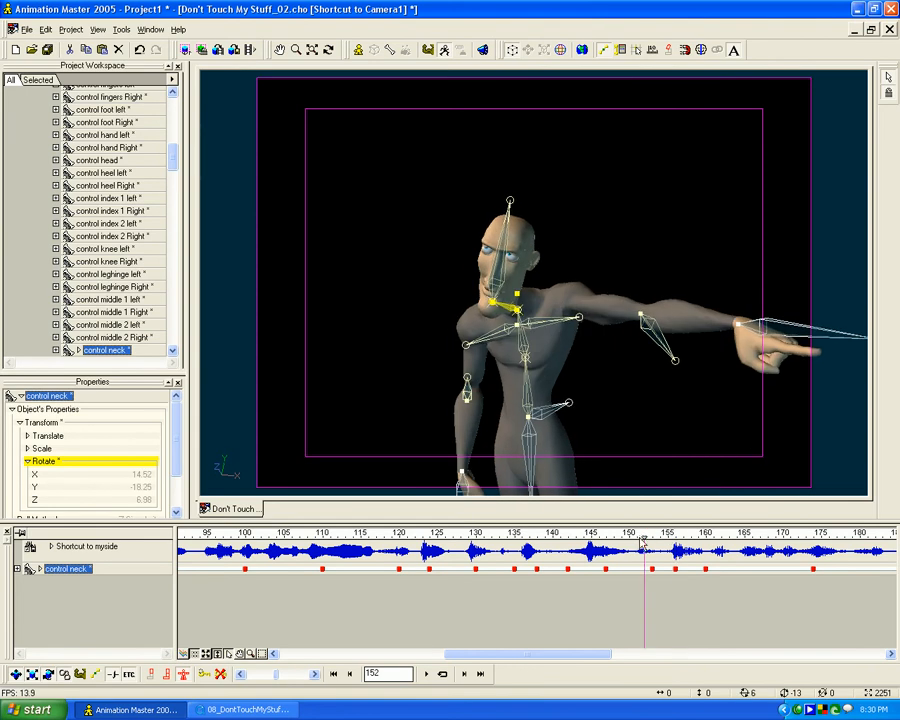
# - Shift the pointing hold key from frame 153 to 154 and delete the key at frame 156
pyautogui.click(206, 676)
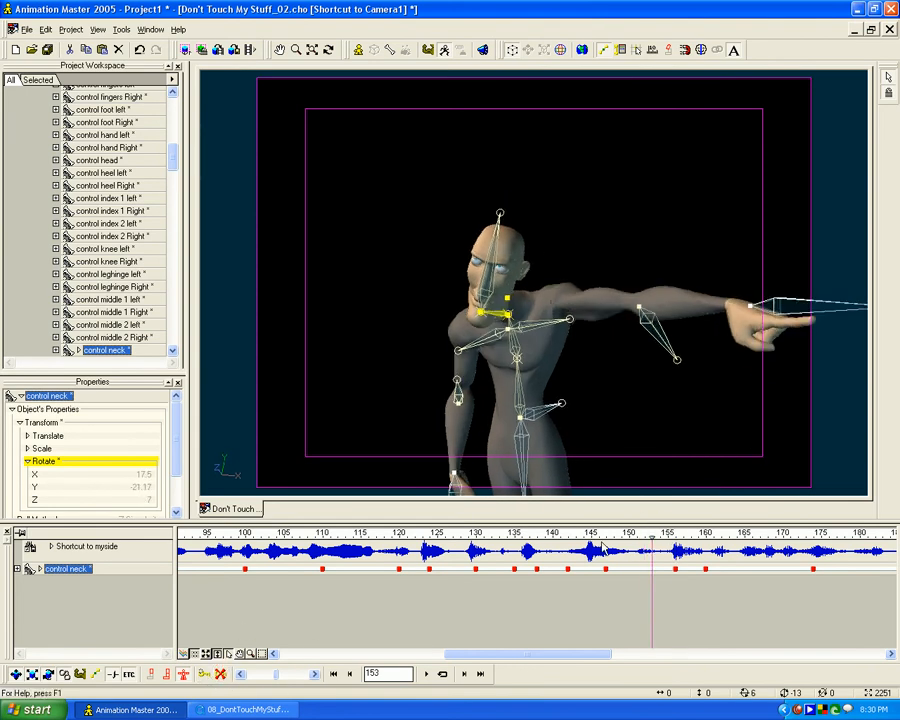
pyautogui.moveTo(651, 537)
pyautogui.mouseDown()
pyautogui.moveTo(498, 539)
pyautogui.moveTo(820, 540)
pyautogui.moveTo(659, 533)
pyautogui.mouseUp()
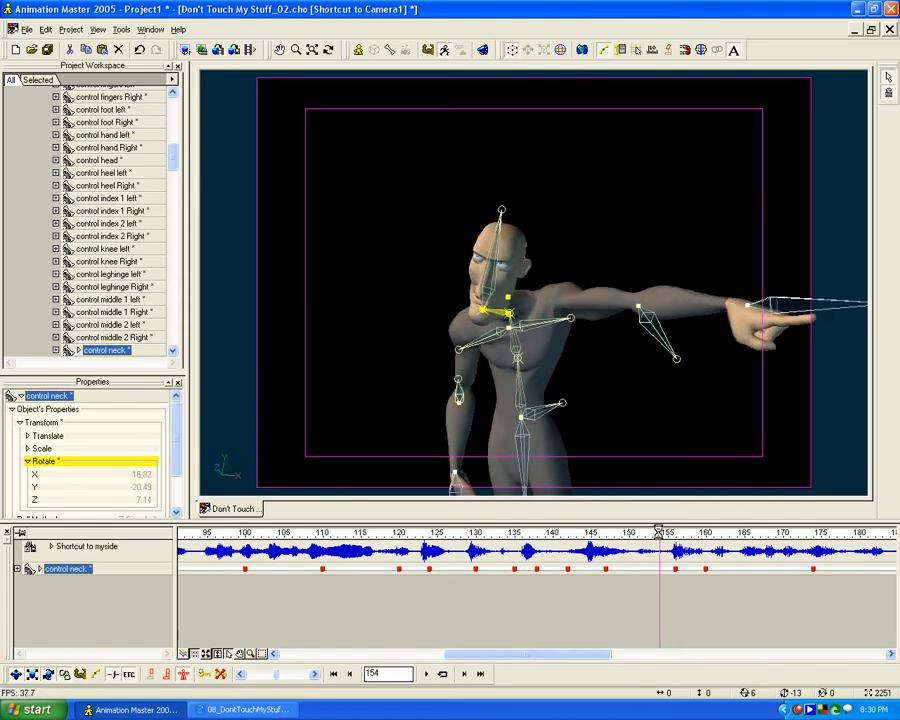
pyautogui.hotkey('ctrl', 'v')
pyautogui.moveTo(669, 534); pyautogui.dragTo(675, 537)
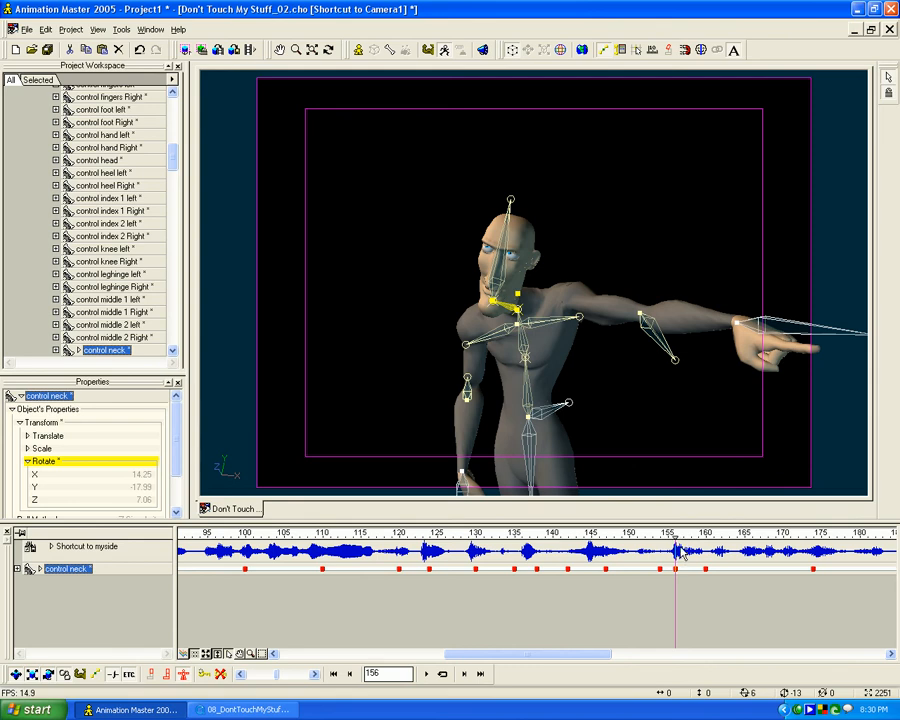
pyautogui.click(222, 673)
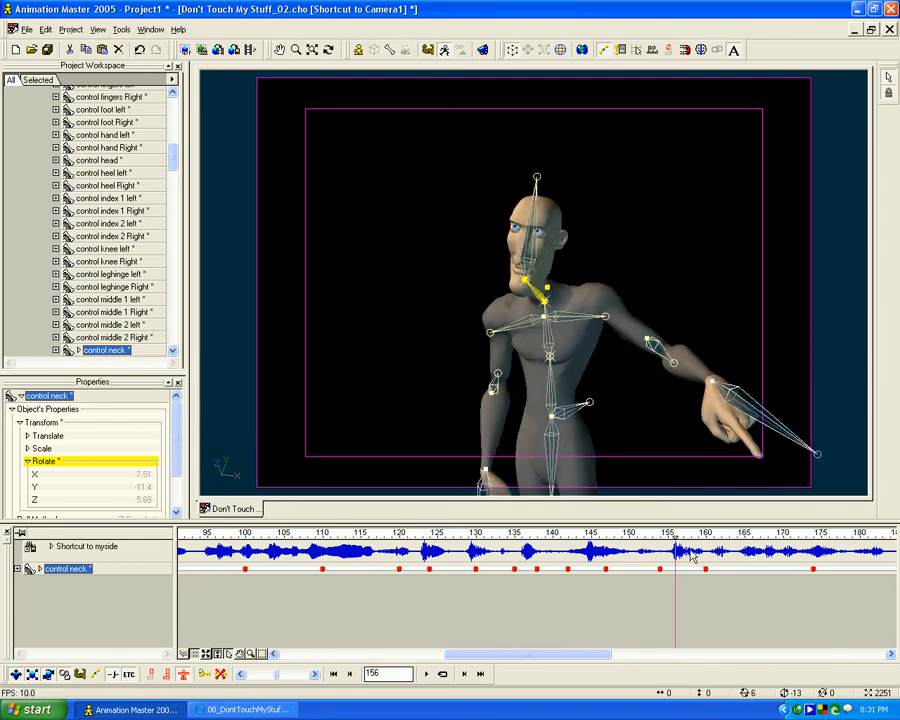
# - Delete the all-bones key at frame 160 and the leftover keys at frames 156 and 162
pyautogui.moveTo(676, 535)
pyautogui.mouseDown()
pyautogui.moveTo(600, 536)
pyautogui.moveTo(738, 539)
pyautogui.moveTo(366, 535)
pyautogui.moveTo(693, 535)
pyautogui.moveTo(491, 535)
pyautogui.moveTo(658, 534)
pyautogui.moveTo(583, 522)
pyautogui.moveTo(568, 523)
pyautogui.moveTo(614, 524)
pyautogui.moveTo(516, 526)
pyautogui.moveTo(580, 522)
pyautogui.moveTo(802, 520)
pyautogui.moveTo(525, 520)
pyautogui.moveTo(654, 516)
pyautogui.moveTo(572, 510)
pyautogui.moveTo(742, 510)
pyautogui.moveTo(579, 500)
pyautogui.moveTo(706, 501)
pyautogui.mouseUp()
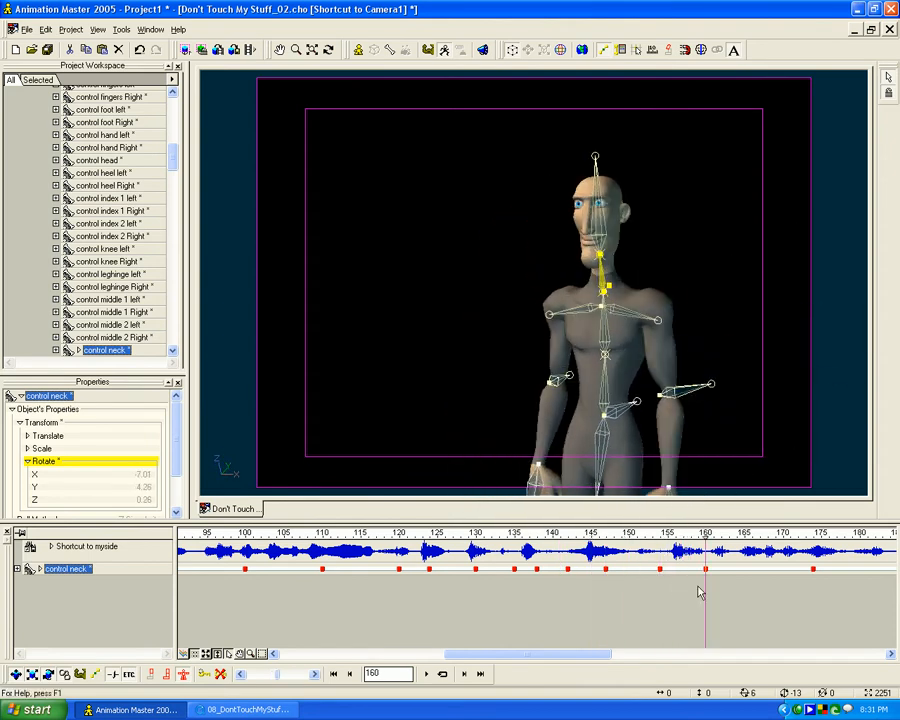
pyautogui.moveTo(174, 163); pyautogui.dragTo(175, 122)
pyautogui.click(80, 198)
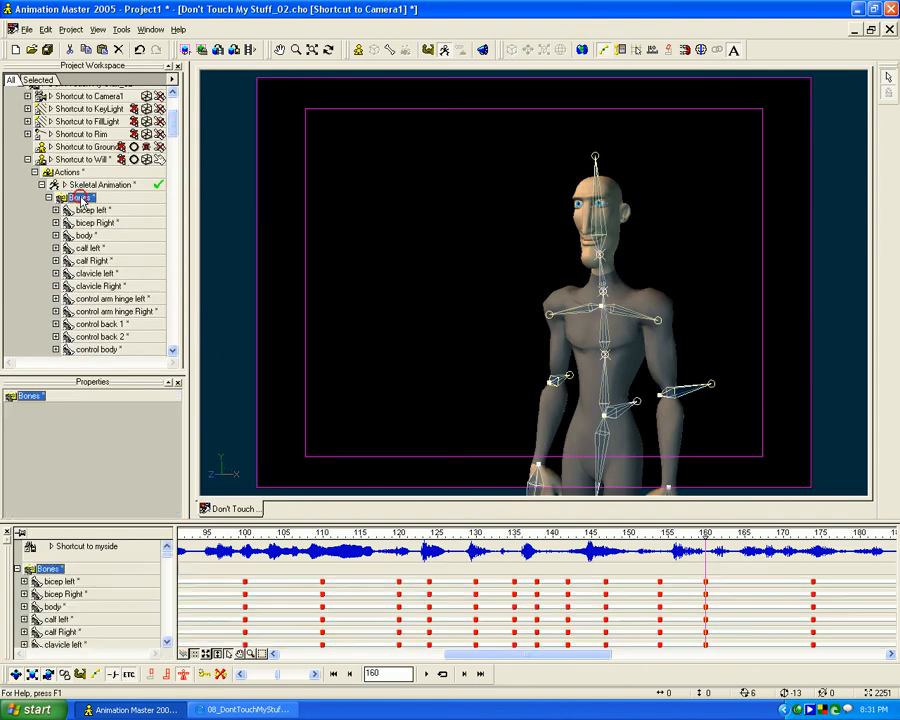
pyautogui.click(16, 569)
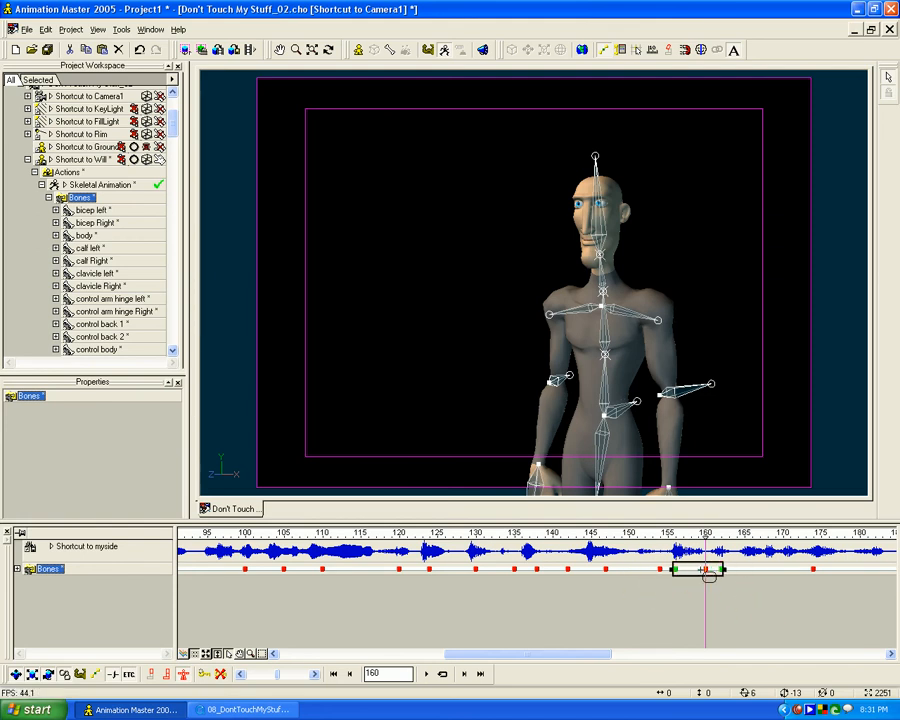
pyautogui.press('Delete')
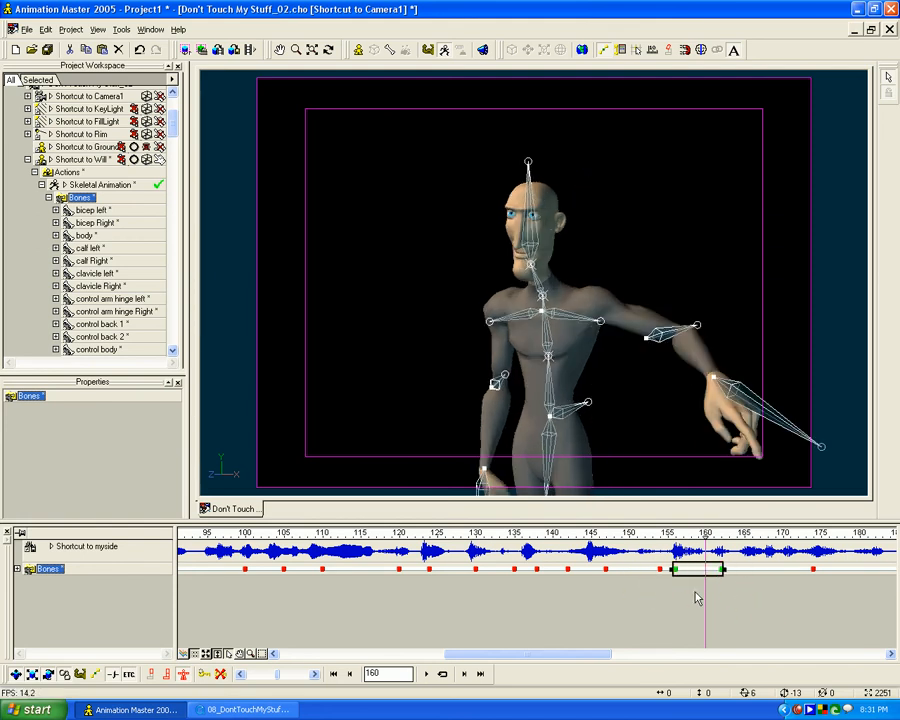
# - Add all-bones pose keys at frames 162 and 168, and delete the keys at frames 160 and 154
pyautogui.moveTo(704, 557)
pyautogui.mouseDown()
pyautogui.moveTo(680, 540)
pyautogui.moveTo(605, 540)
pyautogui.moveTo(775, 540)
pyautogui.moveTo(633, 540)
pyautogui.moveTo(707, 540)
pyautogui.mouseUp()
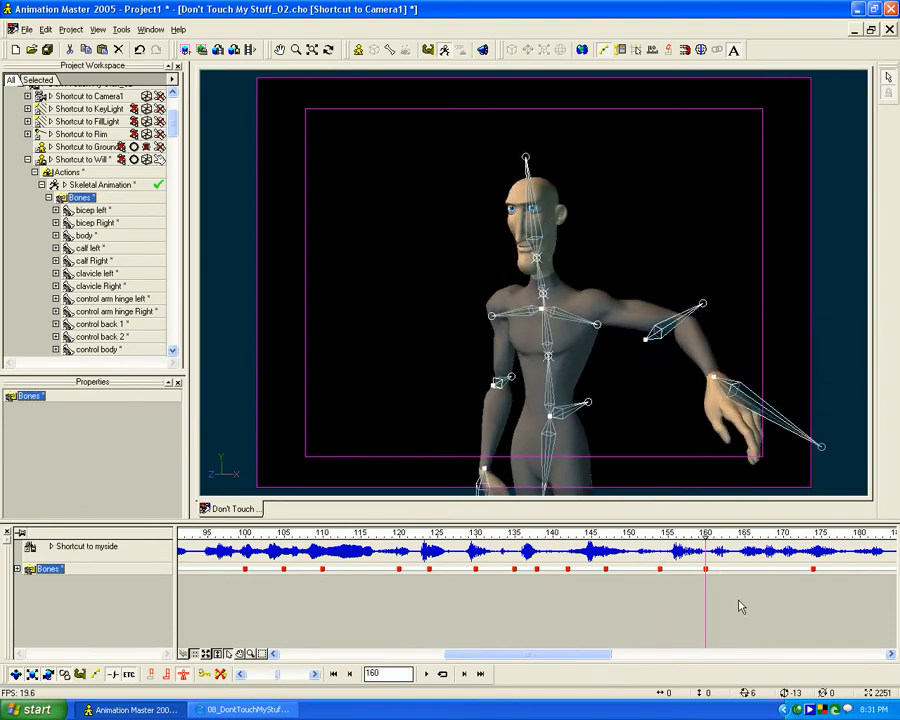
pyautogui.moveTo(707, 540)
pyautogui.mouseDown()
pyautogui.moveTo(775, 540)
pyautogui.moveTo(659, 543)
pyautogui.moveTo(733, 540)
pyautogui.moveTo(706, 537)
pyautogui.mouseUp()
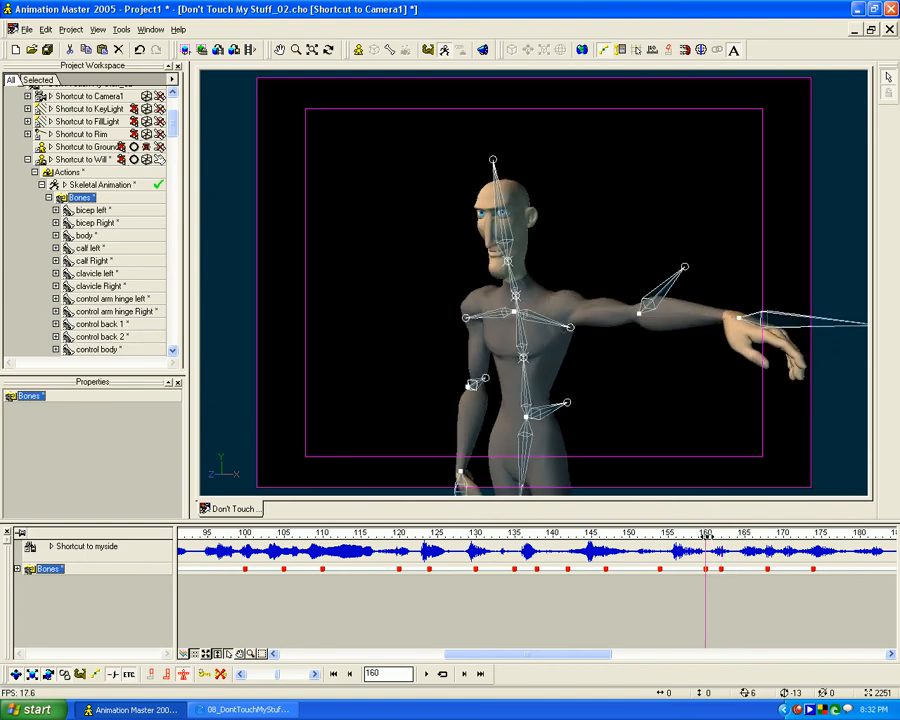
pyautogui.click(220, 676)
pyautogui.moveTo(697, 535); pyautogui.dragTo(659, 537)
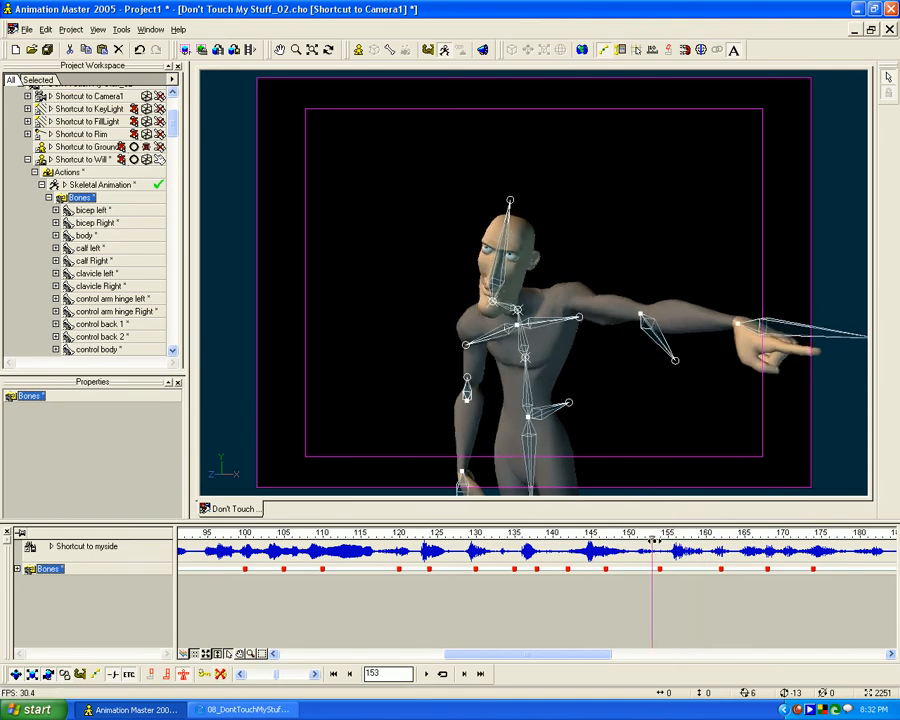
pyautogui.click(221, 676)
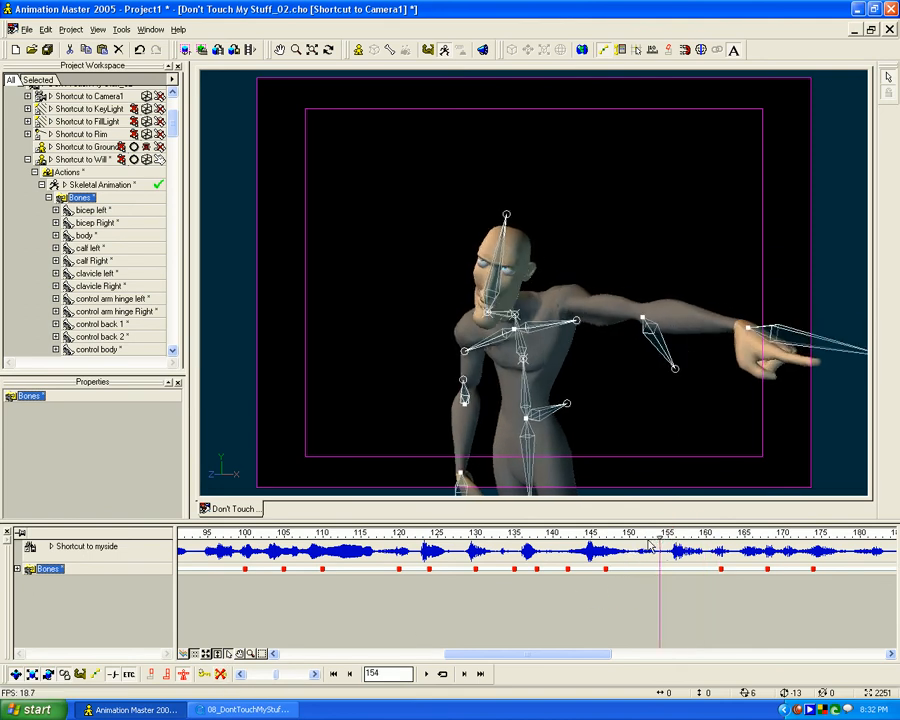
# - At frame 174, rotate the pelvis control to about X 3.5, Y -9, Z -0.8 and review the motion through frame 198
pyautogui.moveTo(657, 540); pyautogui.dragTo(813, 537)
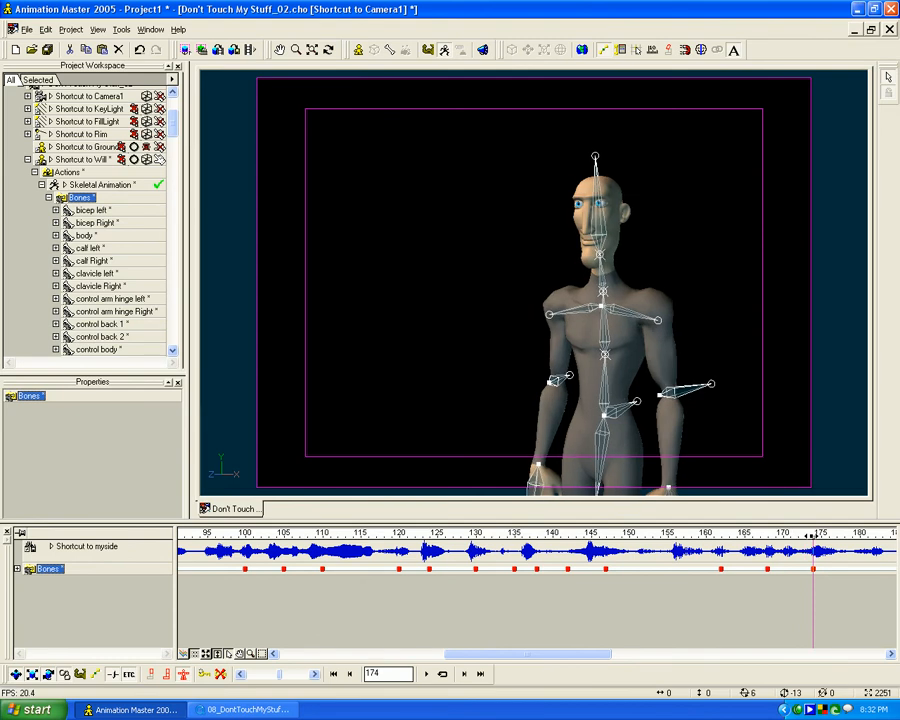
pyautogui.moveTo(786, 610); pyautogui.dragTo(516, 611, button='middle')
pyautogui.moveTo(548, 541); pyautogui.dragTo(546, 504)
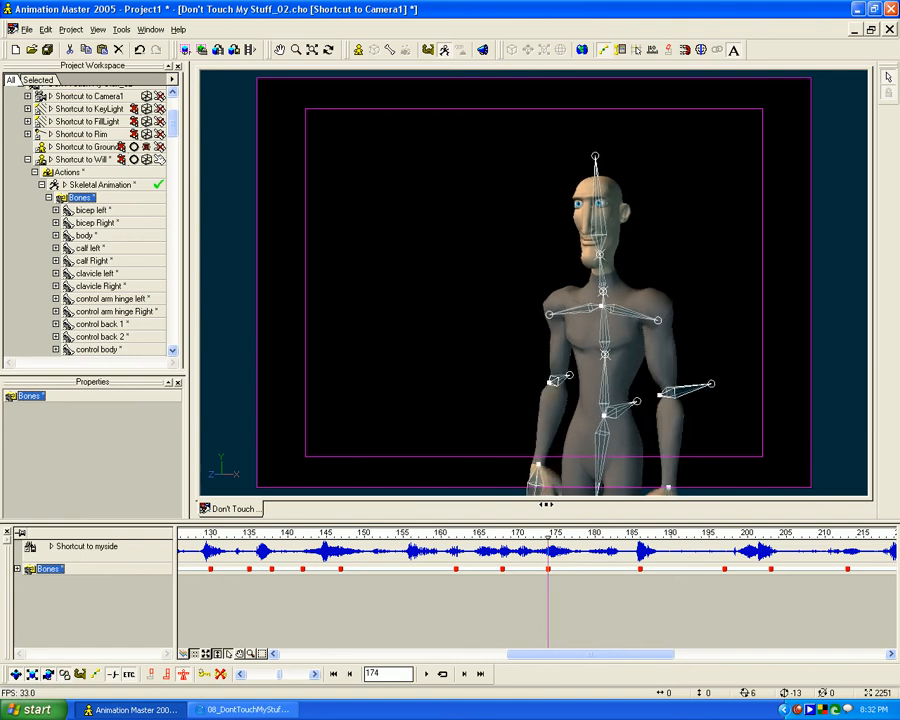
pyautogui.click(603, 452)
pyautogui.press('r')
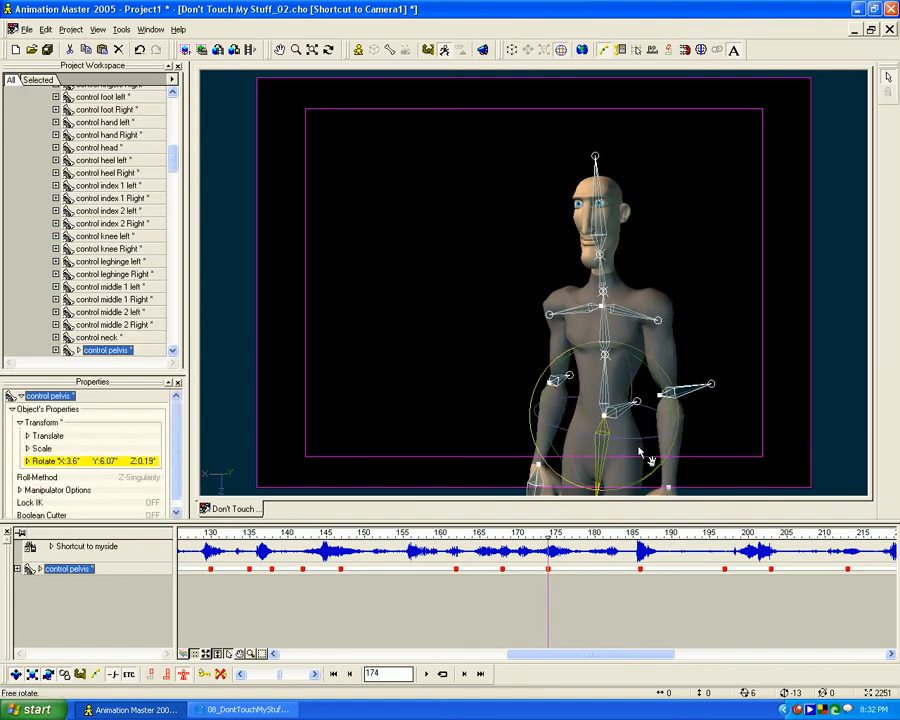
pyautogui.moveTo(660, 381); pyautogui.dragTo(659, 382)
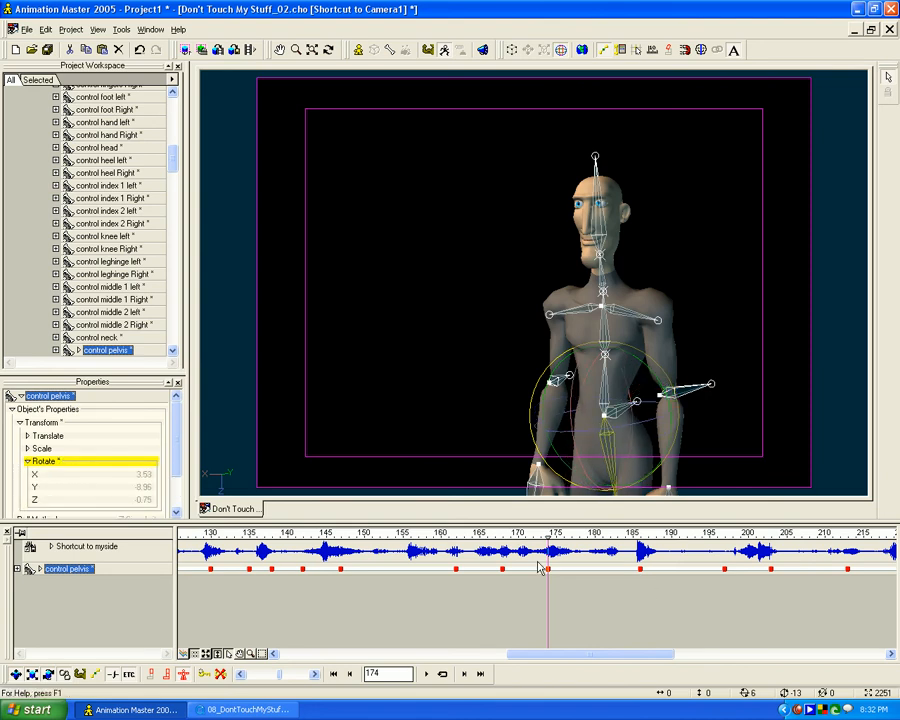
pyautogui.moveTo(547, 535)
pyautogui.mouseDown()
pyautogui.moveTo(433, 540)
pyautogui.moveTo(648, 540)
pyautogui.moveTo(548, 541)
pyautogui.mouseUp()
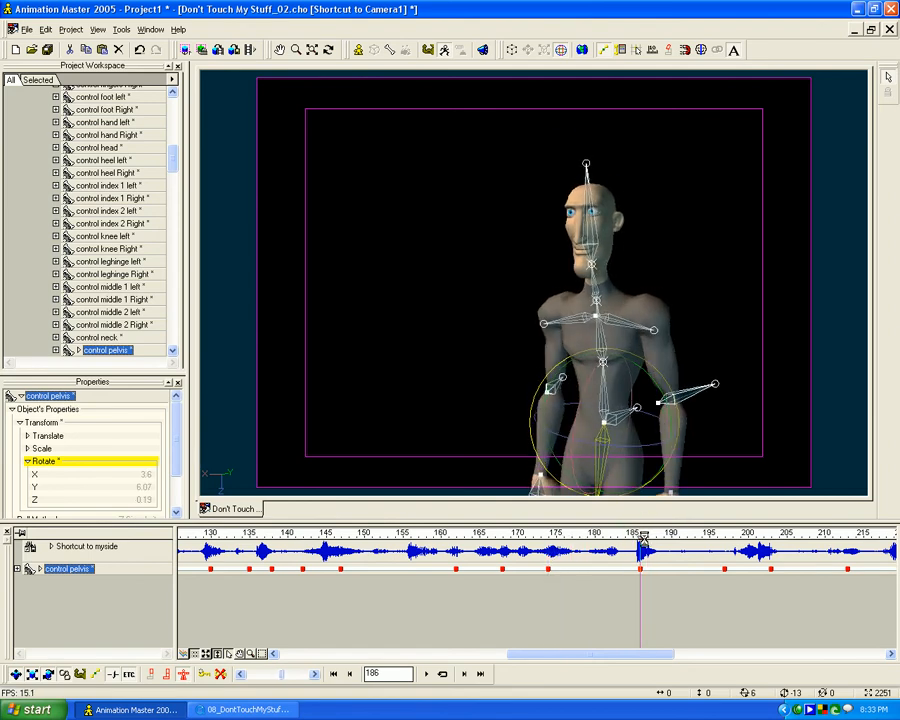
pyautogui.moveTo(543, 537); pyautogui.dragTo(578, 535)
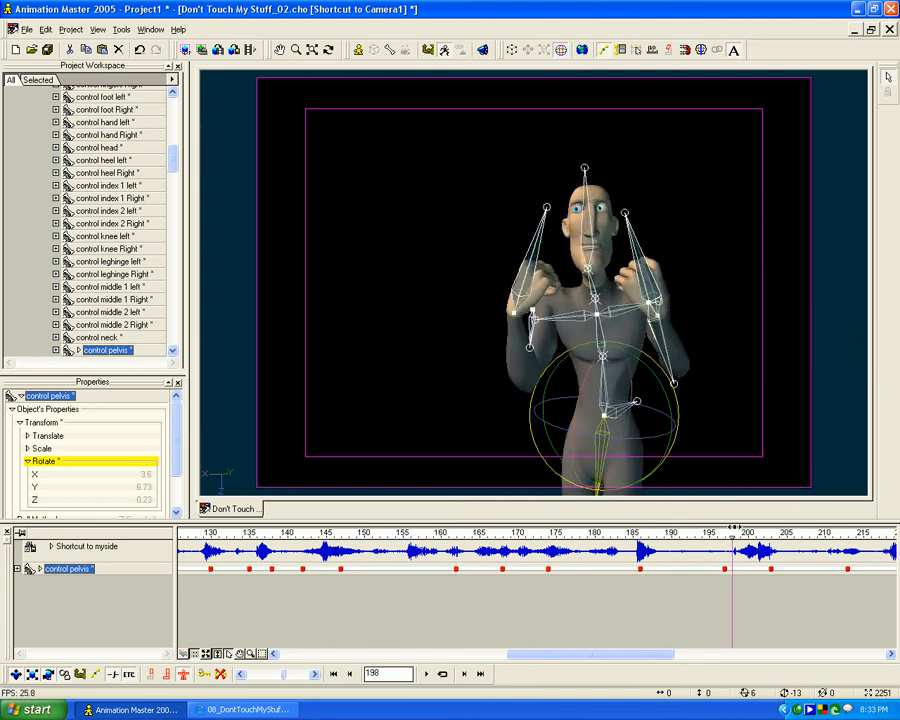
# - Review the body motion between frames 159 and 203
pyautogui.moveTo(574, 528); pyautogui.dragTo(680, 524)
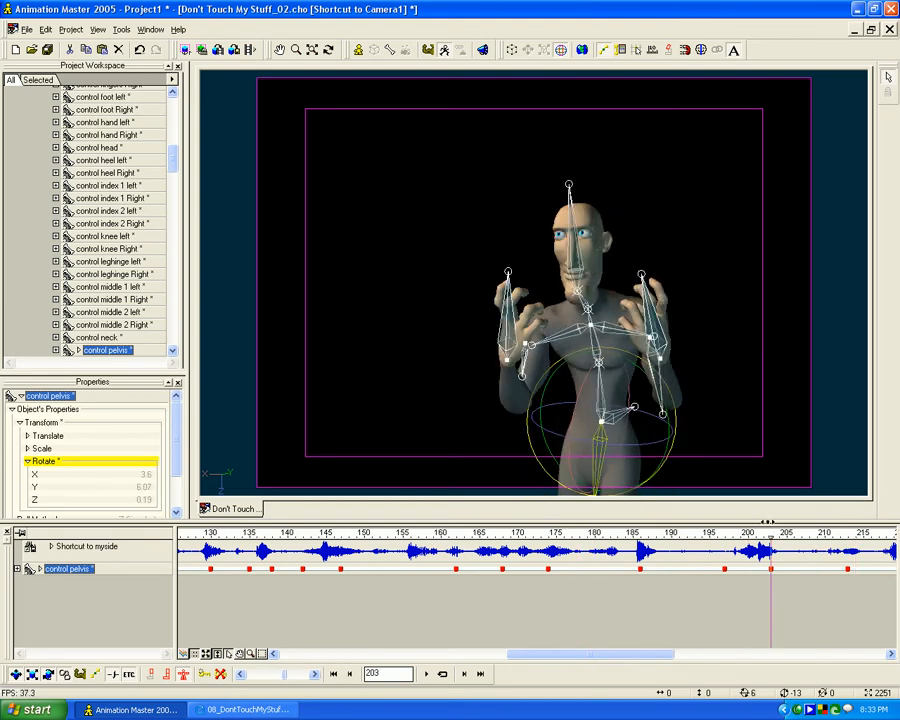
pyautogui.moveTo(497, 523); pyautogui.dragTo(695, 500)
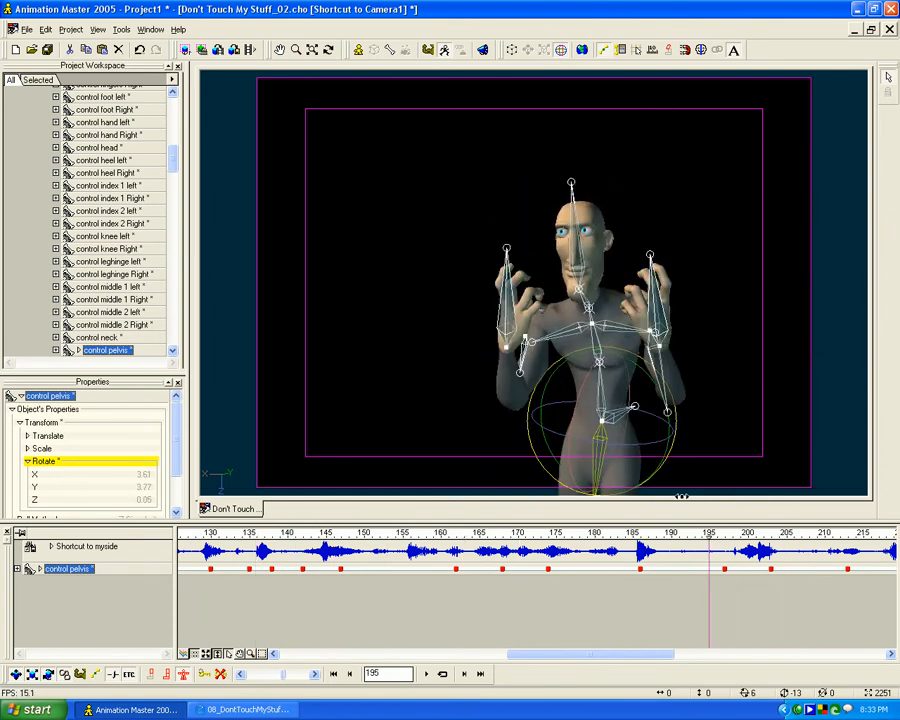
pyautogui.moveTo(521, 495); pyautogui.dragTo(433, 541)
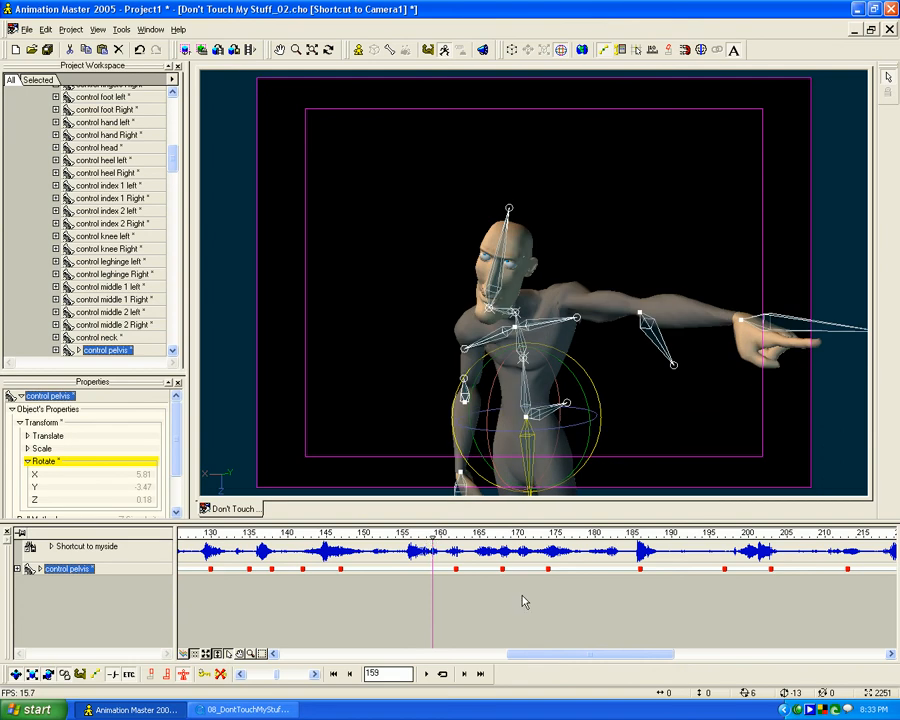
# - At frame 168, examine the left hand control's Rotate X, Y and Z curves
pyautogui.moveTo(492, 540)
pyautogui.mouseDown()
pyautogui.moveTo(424, 537)
pyautogui.moveTo(572, 537)
pyautogui.moveTo(484, 537)
pyautogui.moveTo(581, 527)
pyautogui.moveTo(386, 535)
pyautogui.moveTo(502, 535)
pyautogui.mouseUp()
pyautogui.click(741, 398)
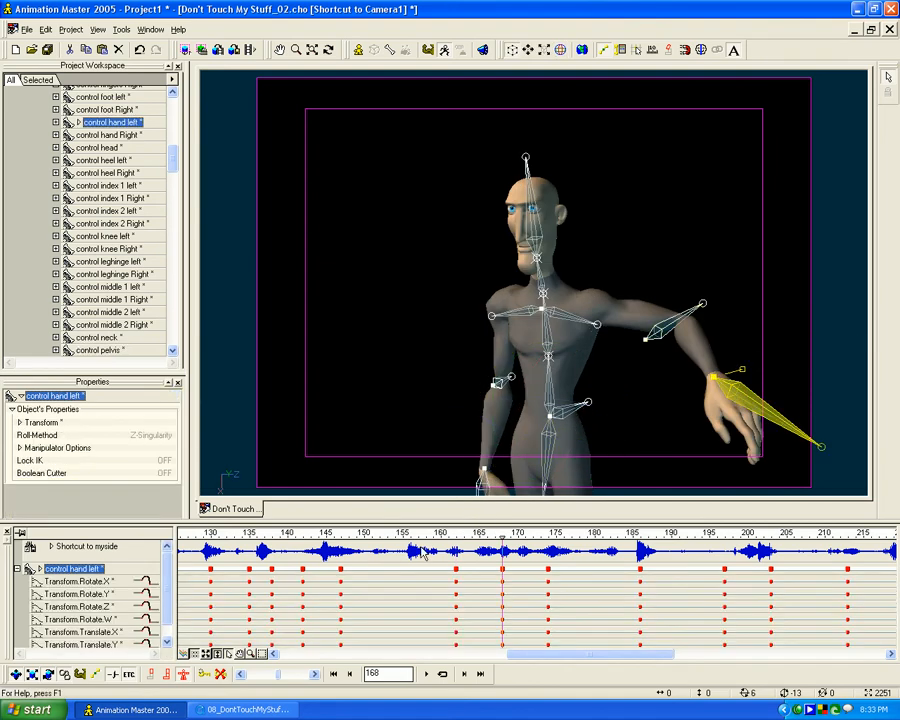
pyautogui.click(185, 653)
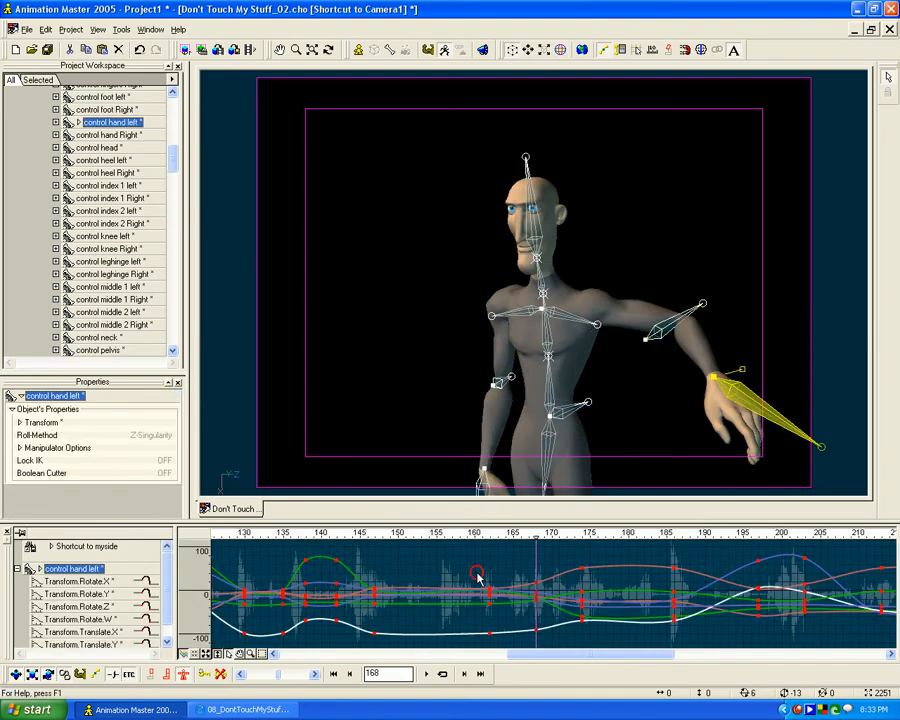
pyautogui.click(78, 583)
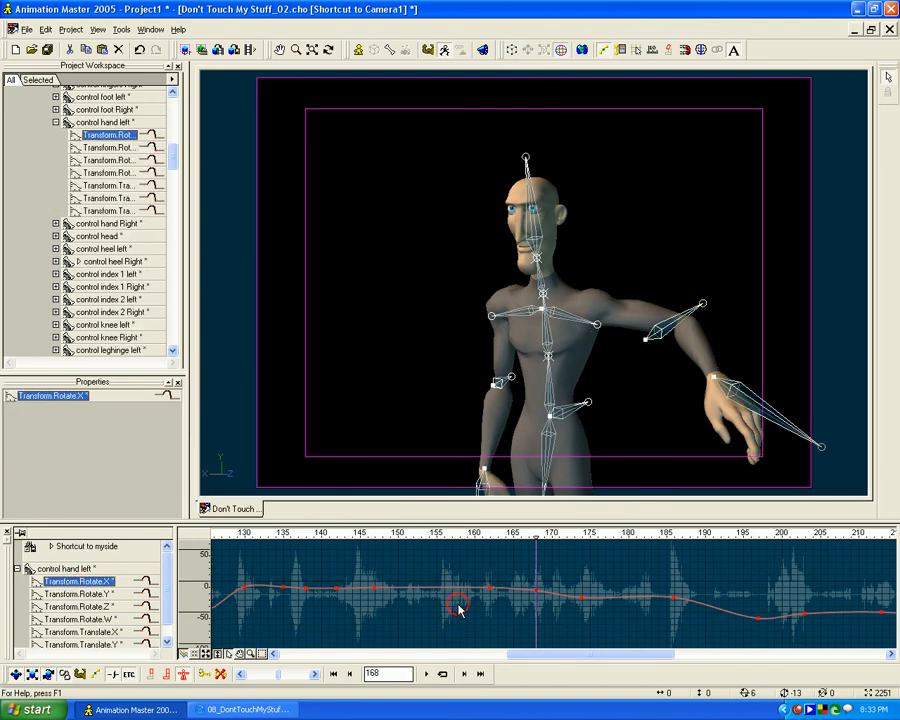
pyautogui.scroll(3, 482, 614)
pyautogui.scroll(-4, 482, 614)
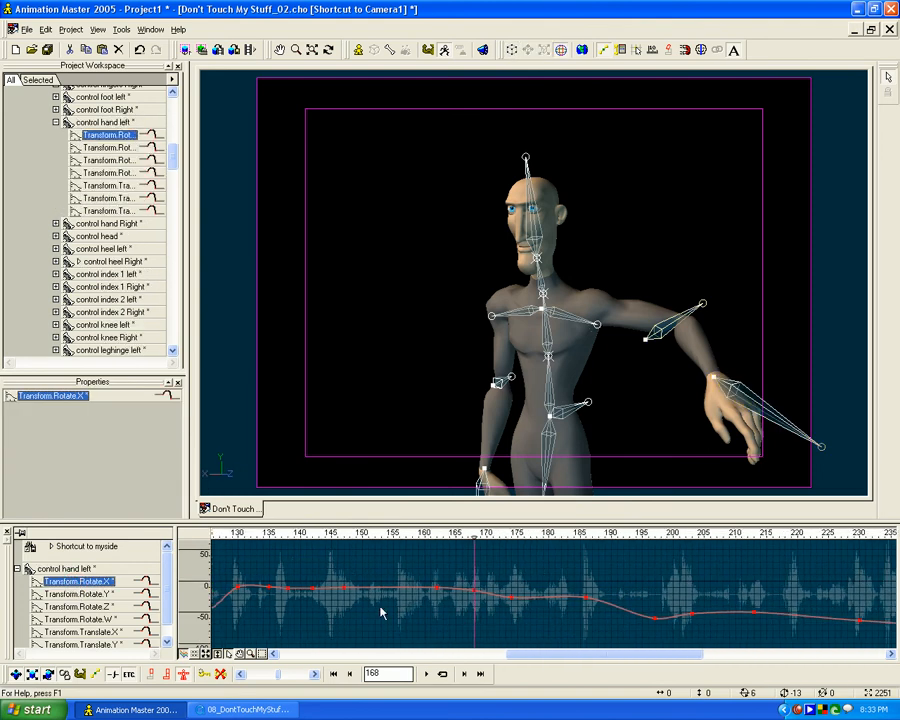
pyautogui.click(90, 596)
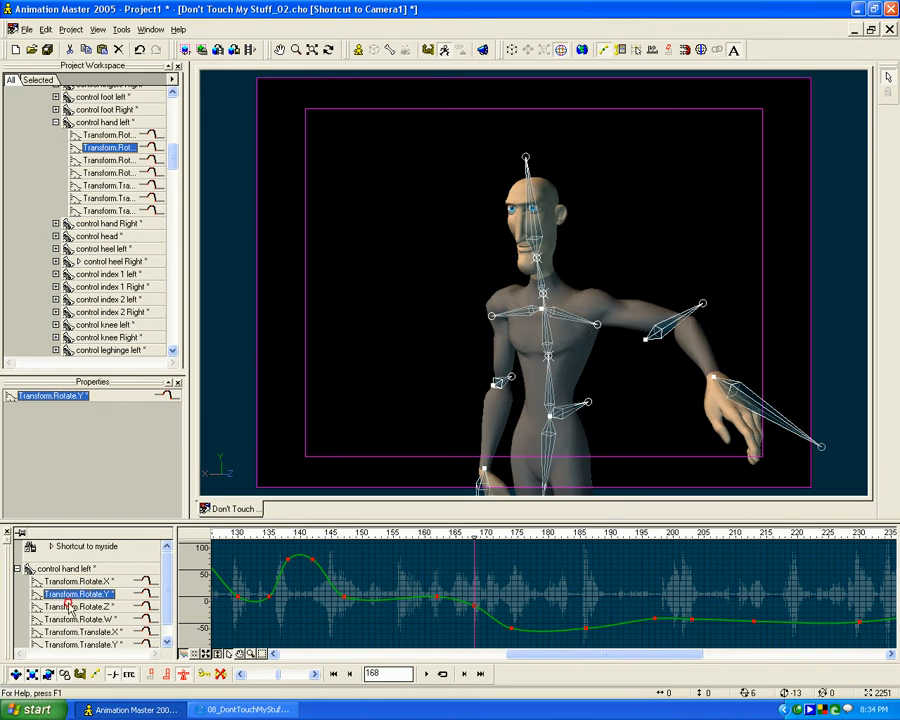
pyautogui.click(75, 607)
pyautogui.scroll(2, 462, 590)
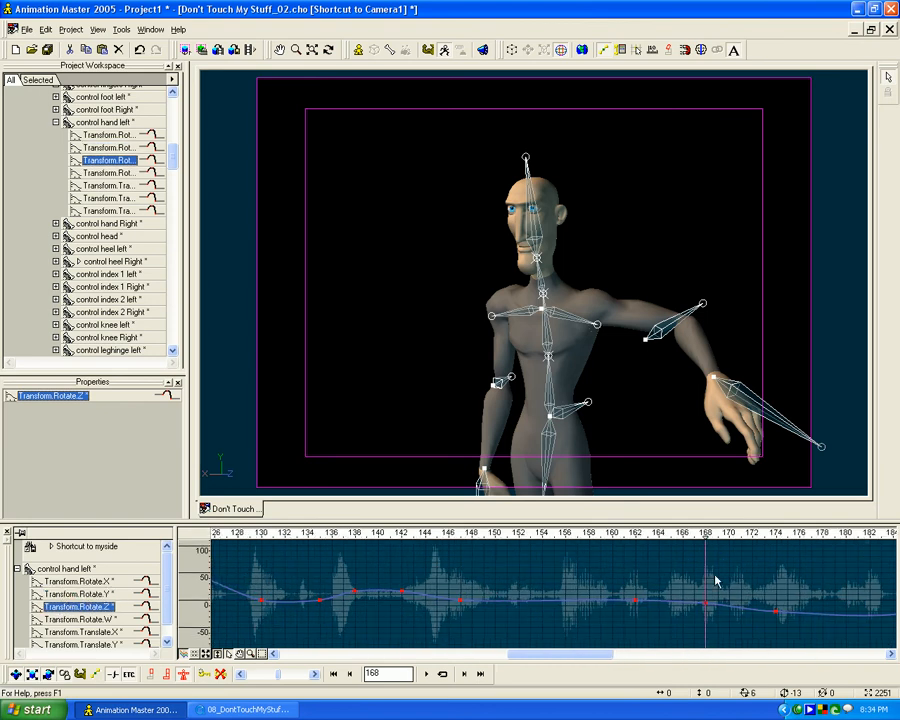
pyautogui.moveTo(724, 586); pyautogui.dragTo(510, 580, button='middle')
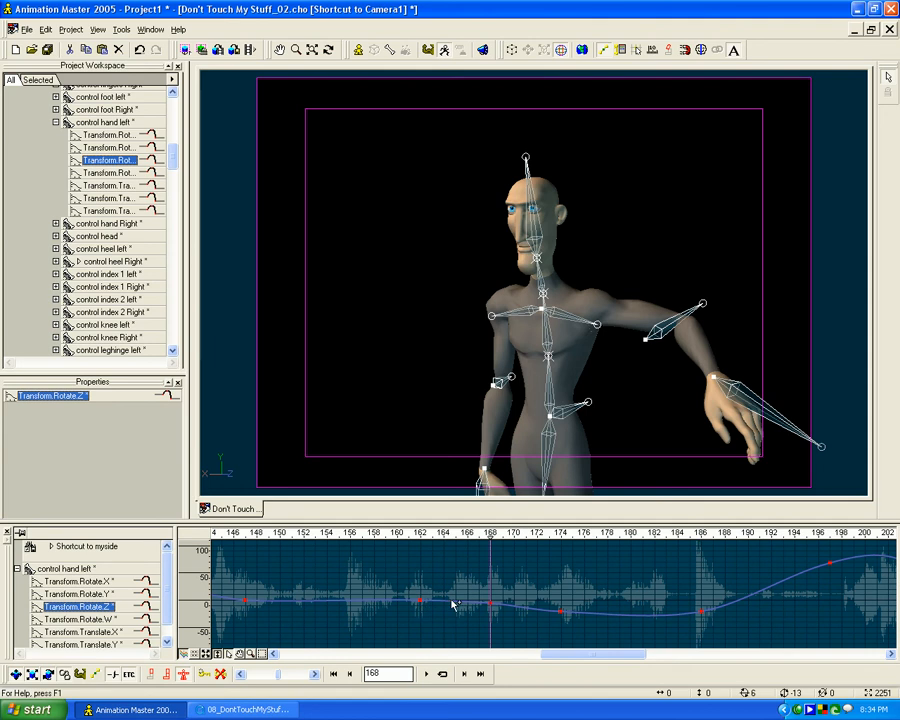
pyautogui.click(491, 605)
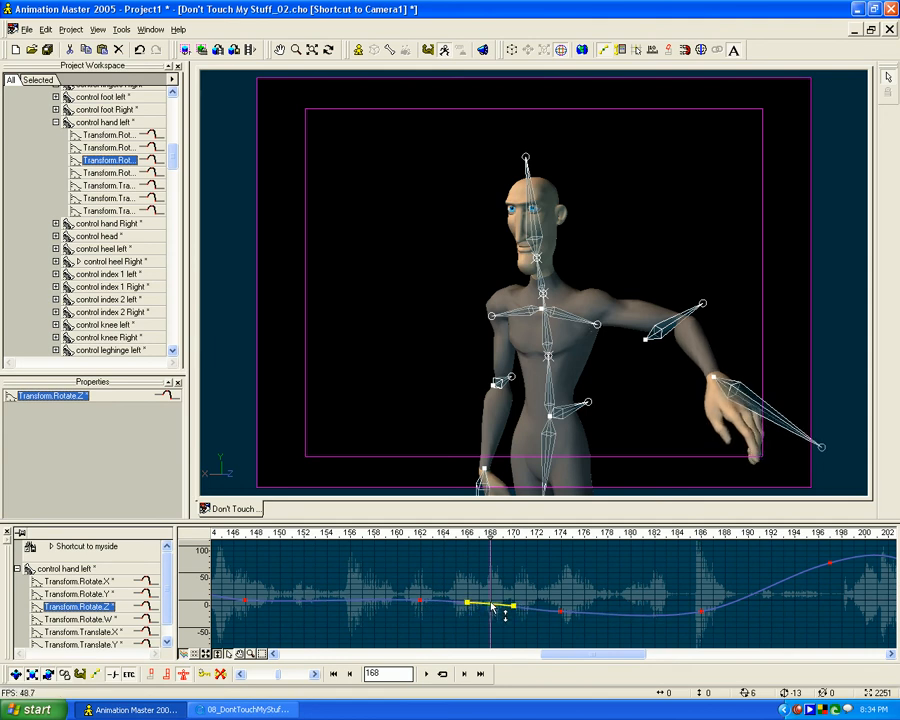
# - Raise the left hand's Rotate W key at frame 168 and steepen its Translate X tangents at frames 174 and 186
pyautogui.click(86, 619)
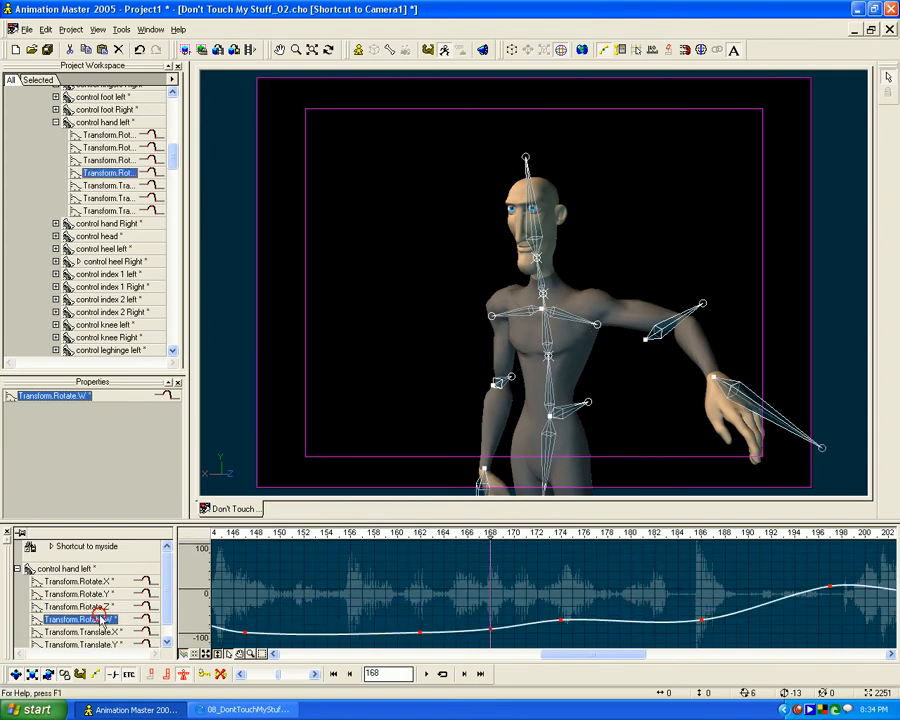
pyautogui.moveTo(491, 633); pyautogui.dragTo(490, 628)
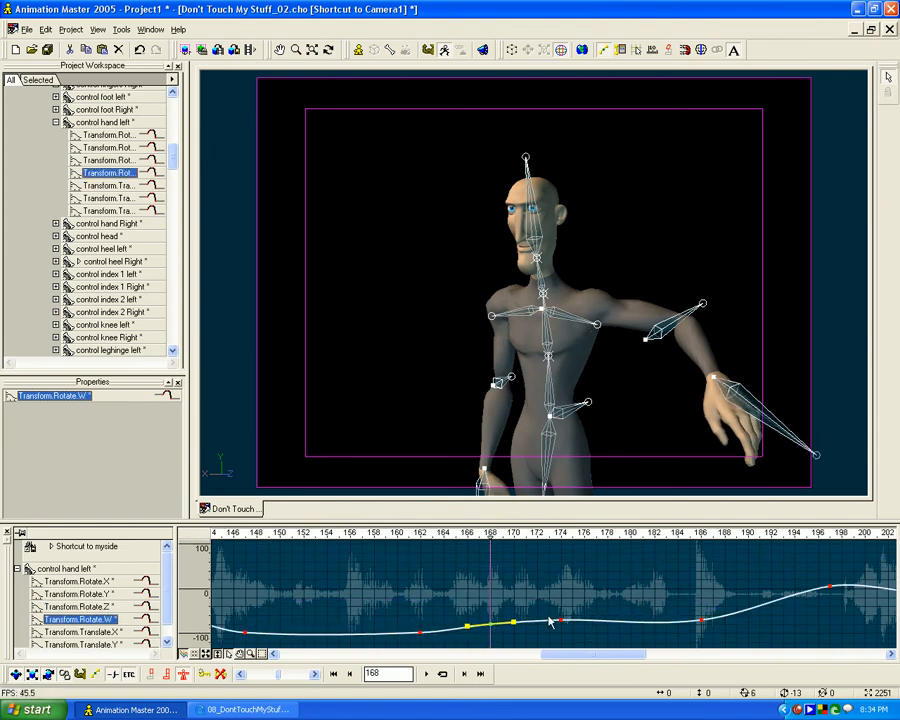
pyautogui.click(82, 632)
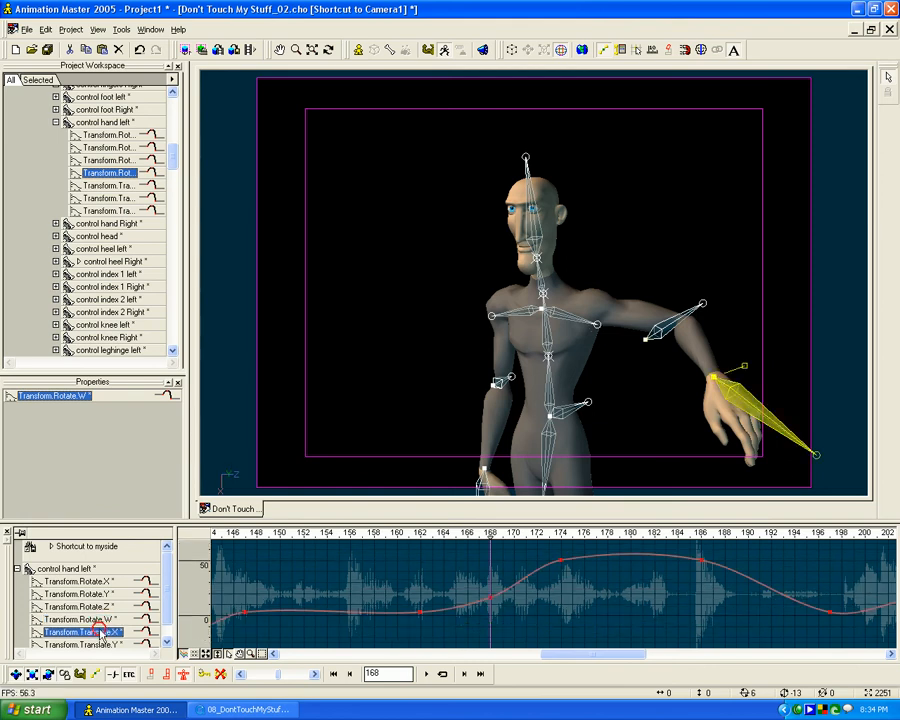
pyautogui.click(561, 561)
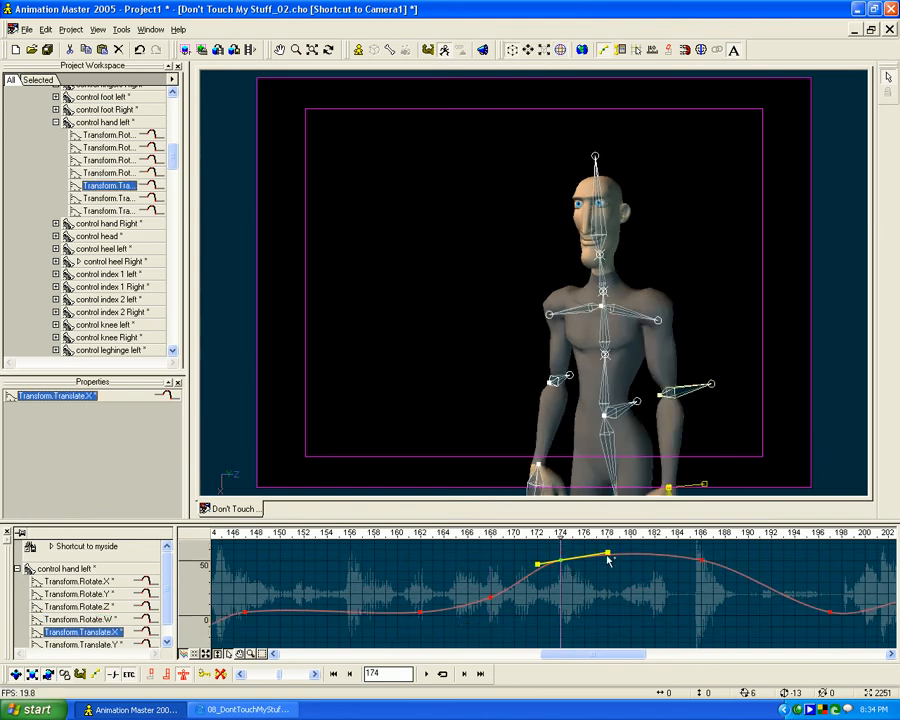
pyautogui.moveTo(607, 553); pyautogui.dragTo(607, 550)
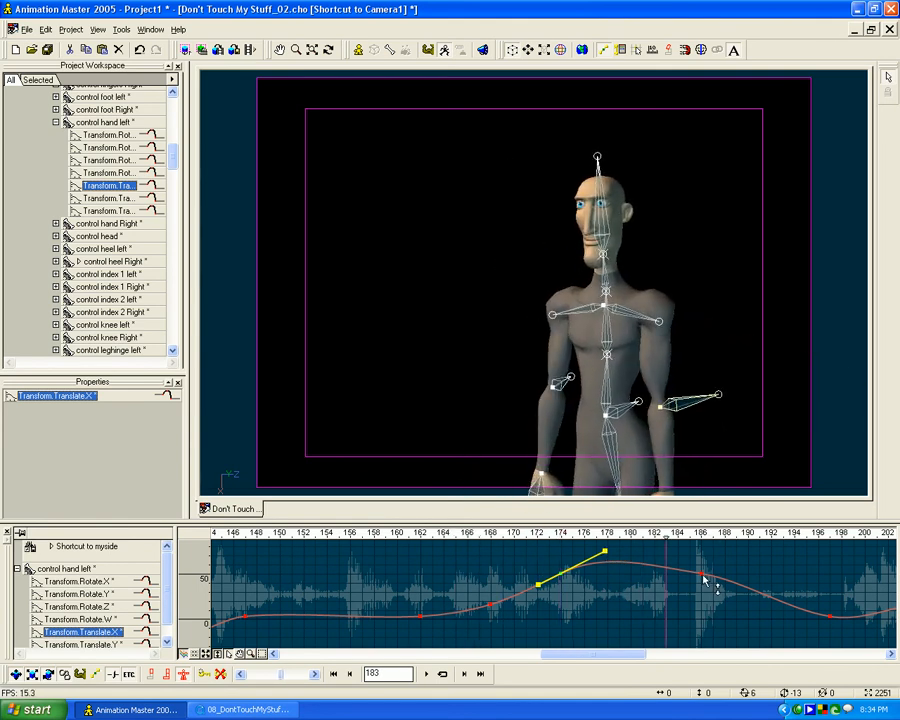
pyautogui.click(704, 574)
pyautogui.moveTo(745, 581); pyautogui.dragTo(747, 591)
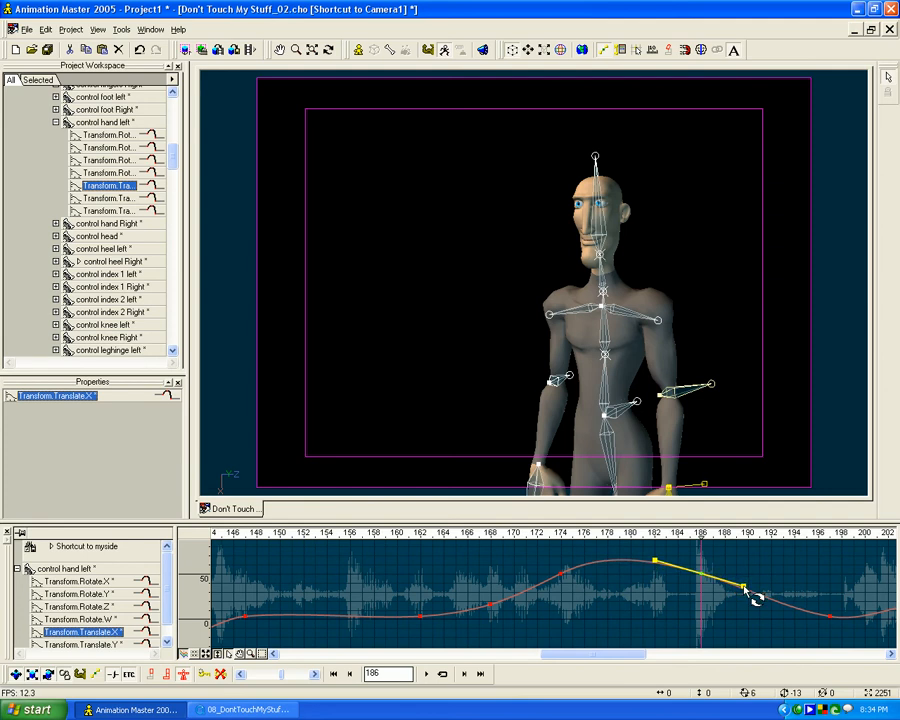
# - Check the left hand's Translate Y curve, return to the keyframe display and show all bones' keys at frame 186
pyautogui.click(90, 645)
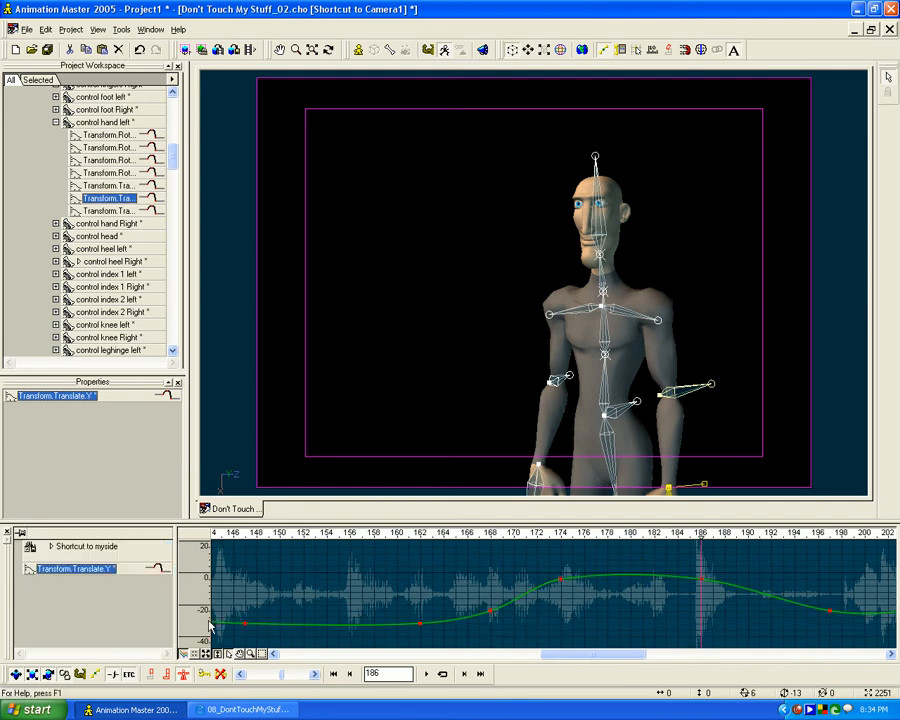
pyautogui.click(56, 122)
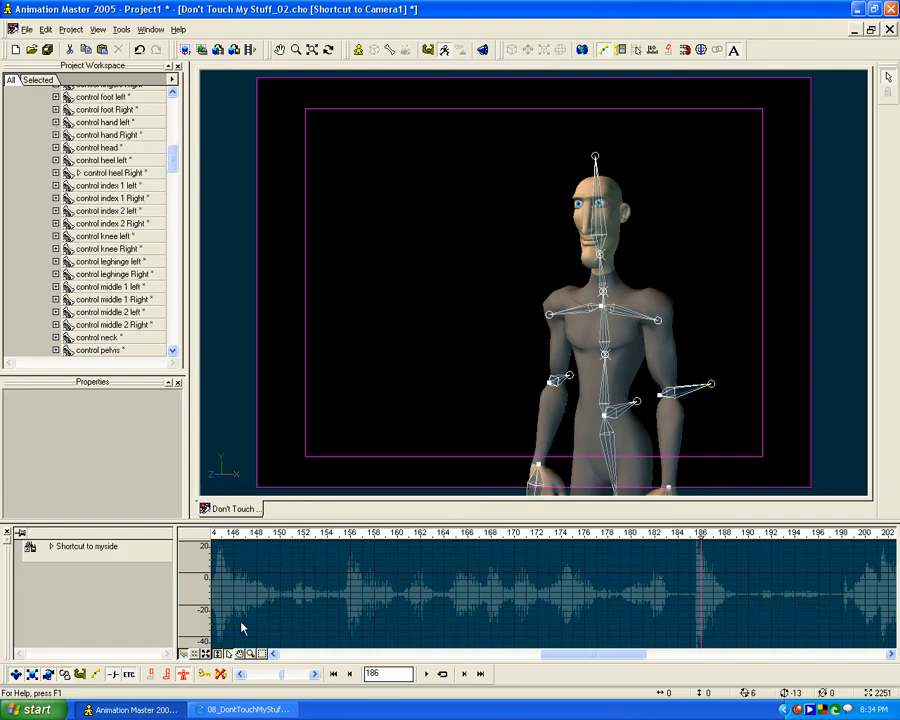
pyautogui.click(199, 654)
pyautogui.moveTo(668, 534); pyautogui.dragTo(515, 538)
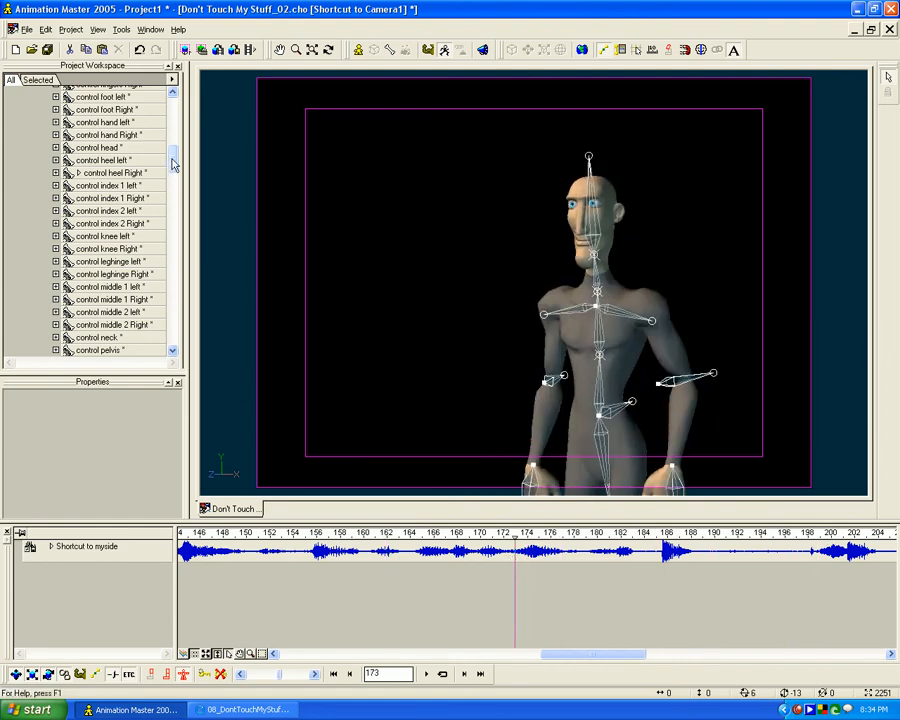
pyautogui.moveTo(172, 163); pyautogui.dragTo(170, 120)
pyautogui.click(60, 301)
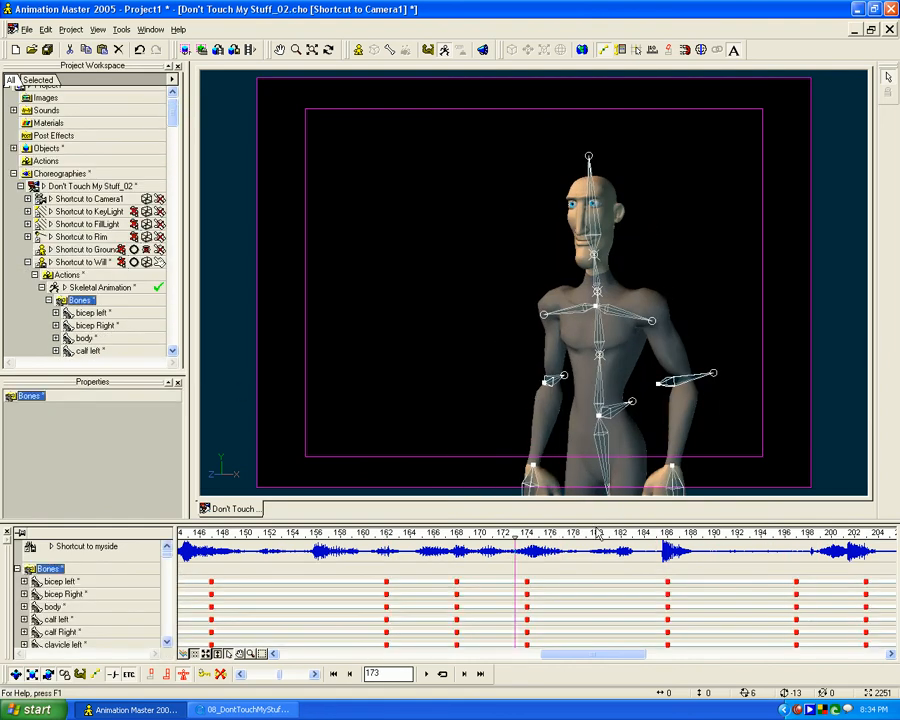
pyautogui.moveTo(516, 539); pyautogui.dragTo(621, 532)
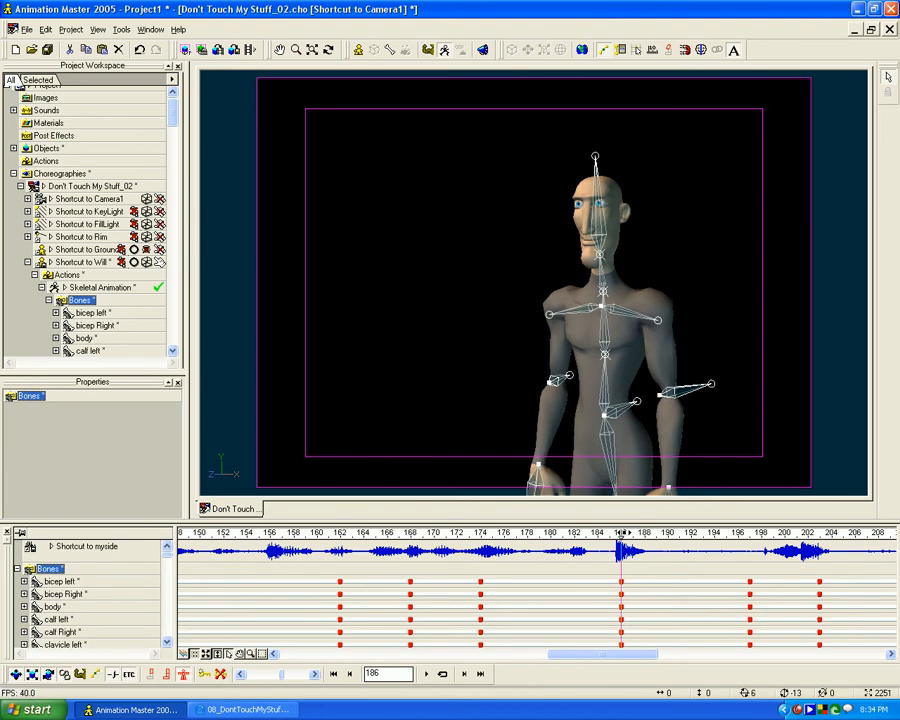
# - Examine the left hand control's curves at frame 186 and restore its keyframe display
pyautogui.click(680, 495)
pyautogui.click(189, 654)
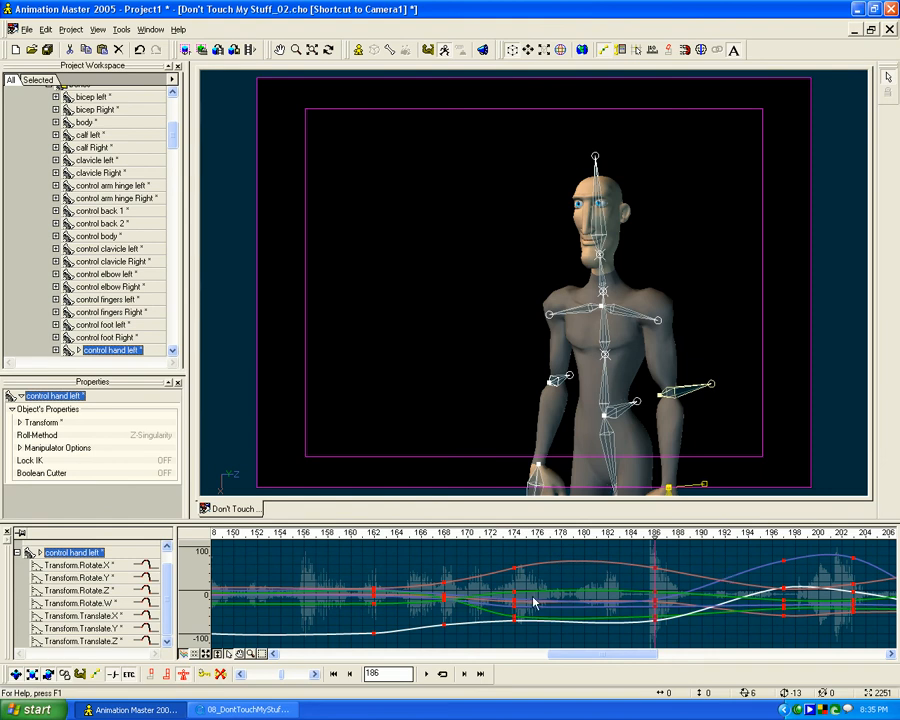
pyautogui.click(194, 655)
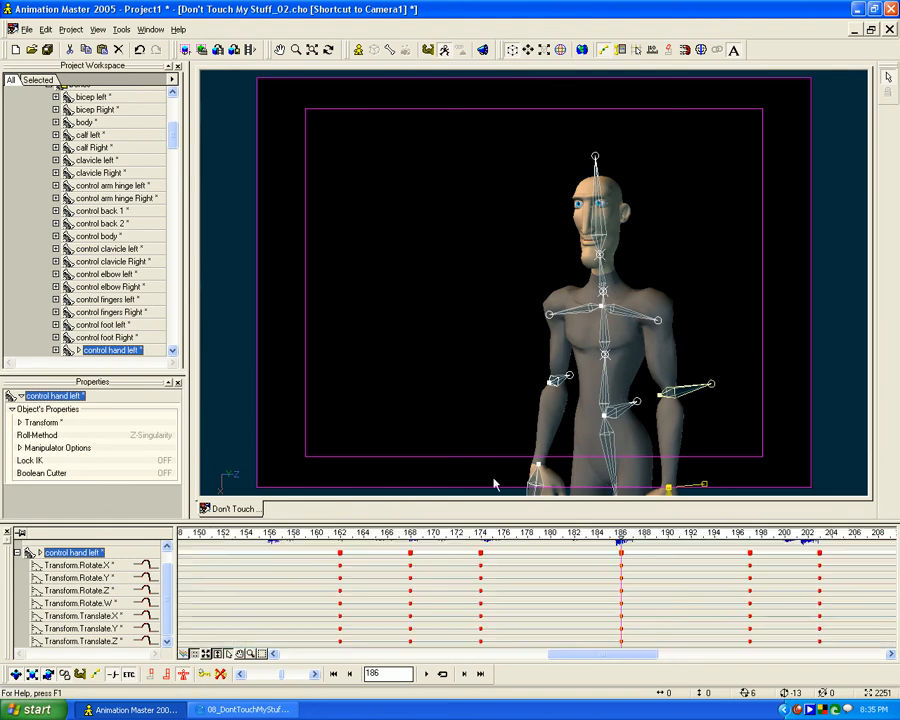
pyautogui.moveTo(635, 426); pyautogui.dragTo(625, 421)
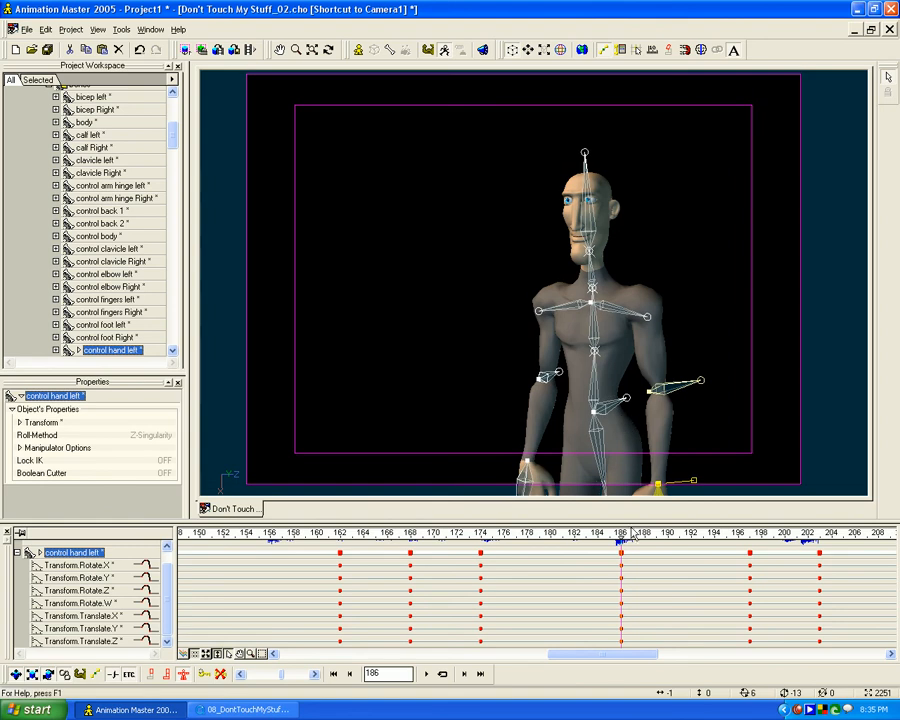
# - Compare frame 192 with the reference video and add an all-bones pose key at that frame
pyautogui.moveTo(173, 135); pyautogui.dragTo(173, 119)
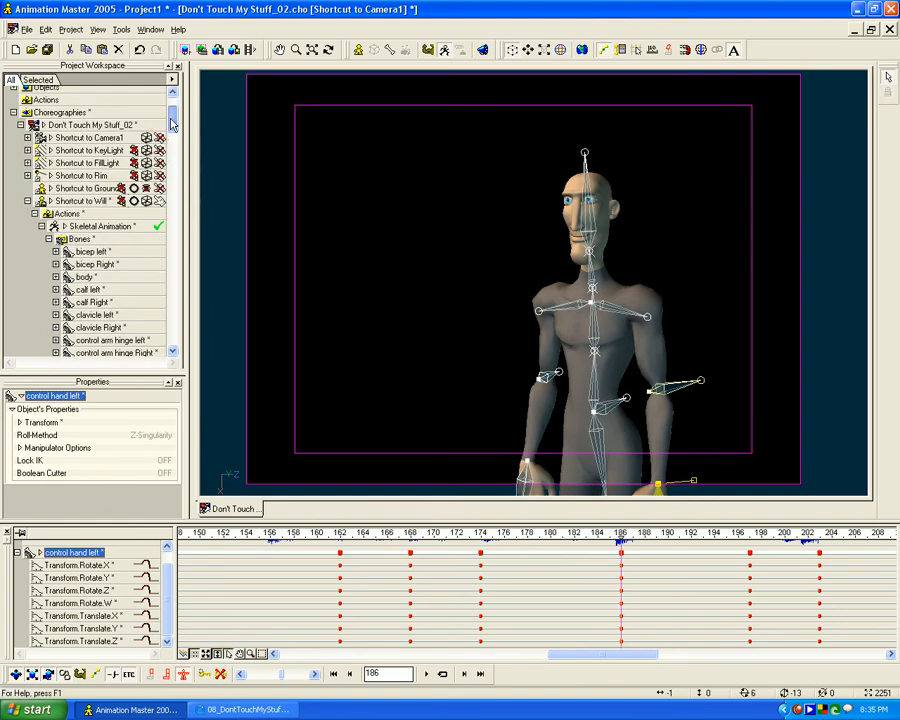
pyautogui.click(78, 240)
pyautogui.moveTo(622, 540)
pyautogui.mouseDown()
pyautogui.moveTo(392, 544)
pyautogui.moveTo(772, 544)
pyautogui.moveTo(621, 544)
pyautogui.moveTo(689, 539)
pyautogui.mouseUp()
pyautogui.click(280, 709)
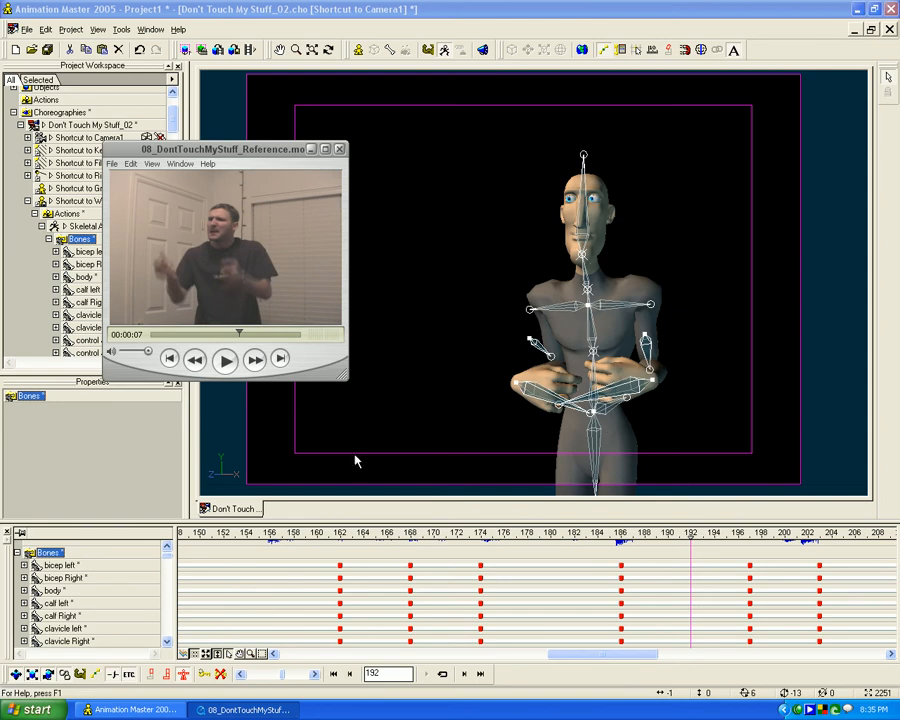
pyautogui.click(571, 430)
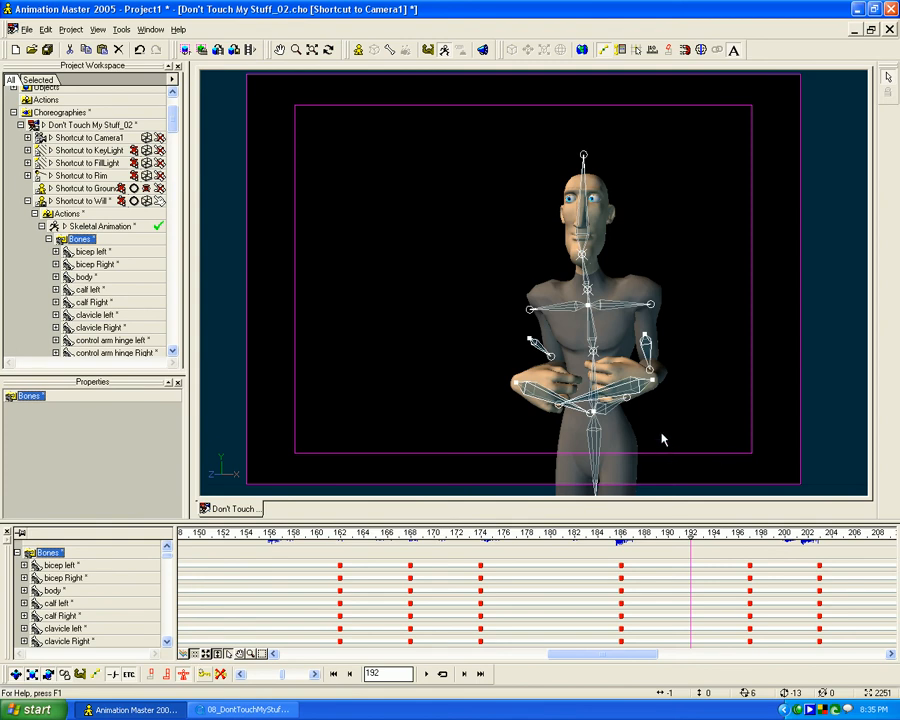
# - At frame 192, move the right hand control outward and forward to about X -23.6, Y -37.6, Z -51.6 cm
pyautogui.click(631, 397)
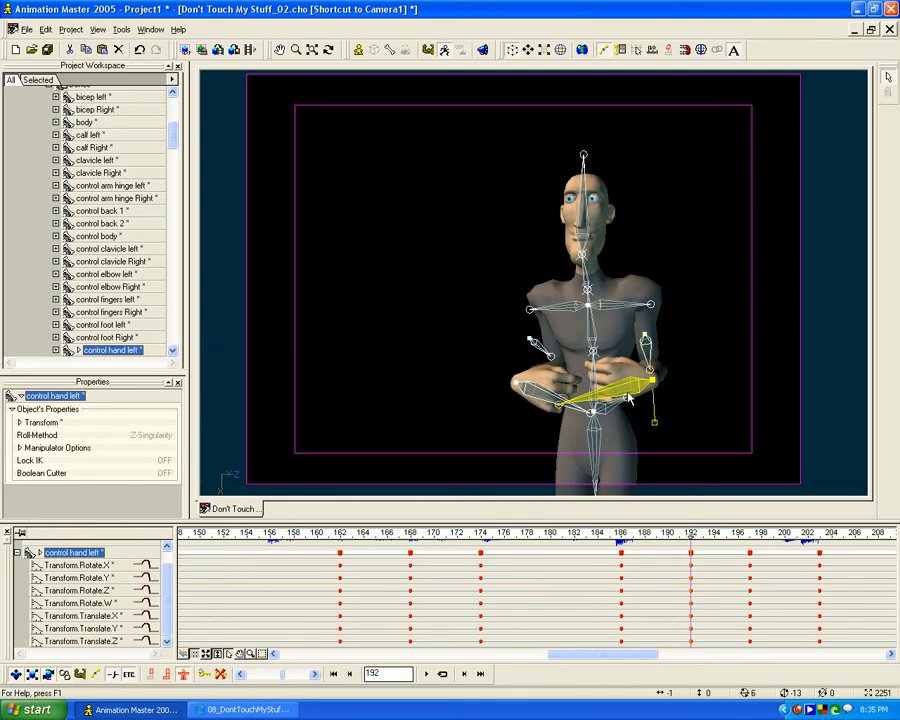
pyautogui.press('3')
pyautogui.press('t')
pyautogui.moveTo(593, 428); pyautogui.dragTo(628, 418)
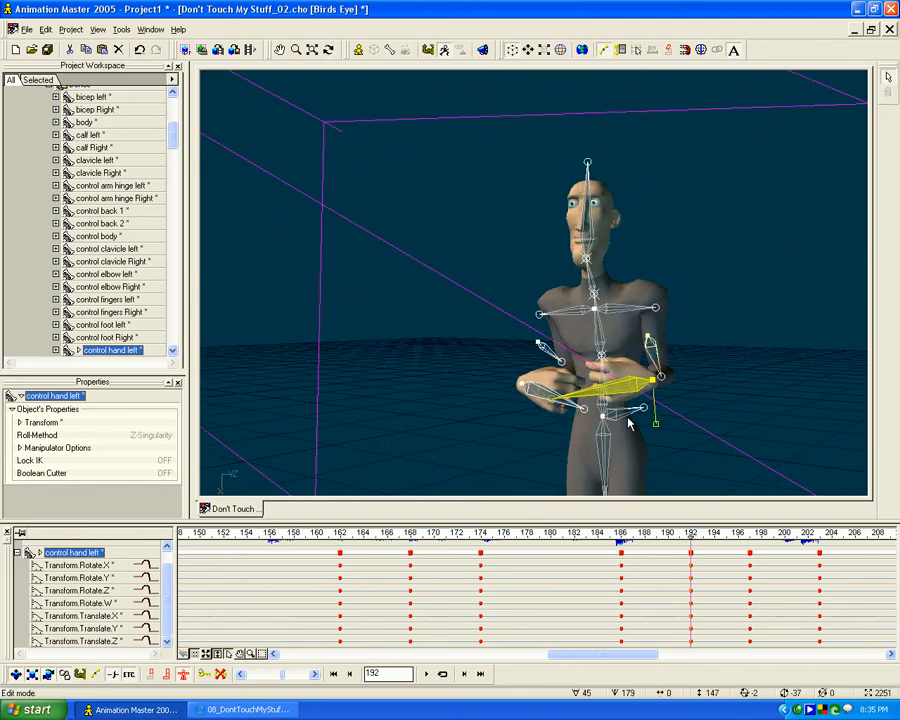
pyautogui.press('1')
pyautogui.click(533, 393)
pyautogui.press('3')
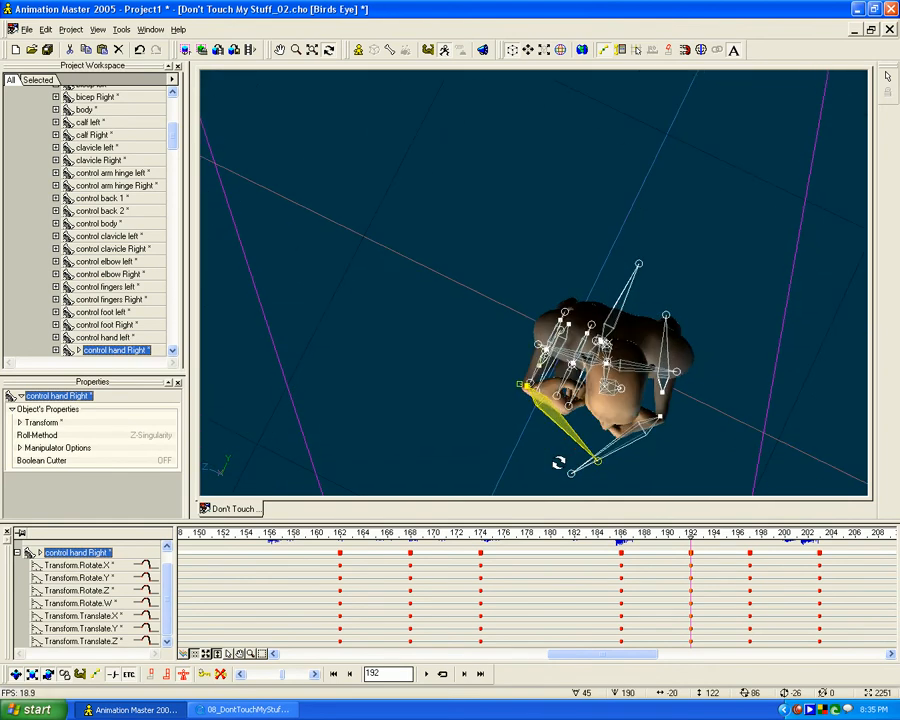
pyautogui.moveTo(540, 403); pyautogui.dragTo(535, 450)
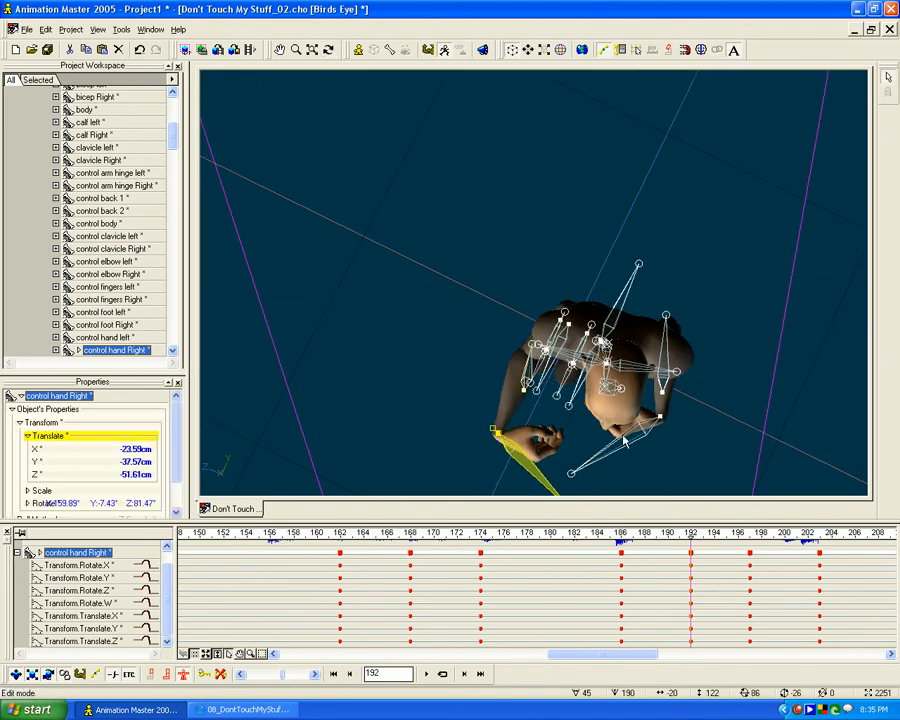
# - Move the left hand control forward from the torso and shift the right hand control to about X -23.3, Y -45, Z -52.3 cm
pyautogui.click(657, 420)
pyautogui.moveTo(657, 420); pyautogui.dragTo(495, 466)
pyautogui.click(511, 451)
pyautogui.press('1')
pyautogui.moveTo(494, 420); pyautogui.dragTo(492, 416)
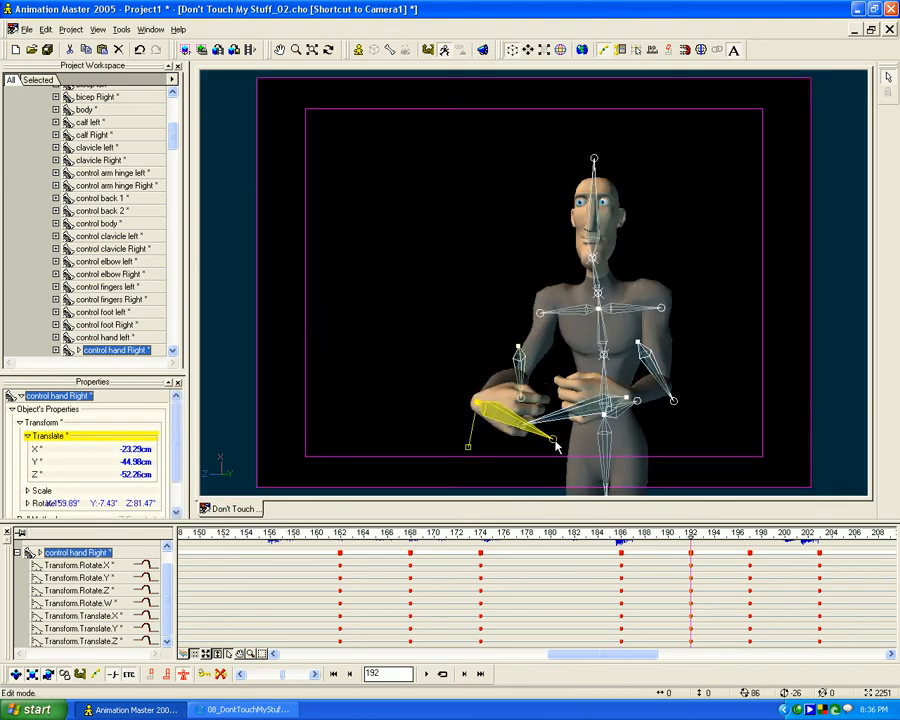
# - At frame 192, rotate the right hand control so the fingers point up and turn the left hand control to point downward
pyautogui.press('r')
pyautogui.moveTo(522, 393)
pyautogui.mouseDown()
pyautogui.moveTo(450, 262)
pyautogui.moveTo(514, 298)
pyautogui.moveTo(478, 354)
pyautogui.moveTo(400, 389)
pyautogui.moveTo(385, 380)
pyautogui.moveTo(518, 428)
pyautogui.moveTo(469, 463)
pyautogui.moveTo(510, 462)
pyautogui.moveTo(546, 428)
pyautogui.moveTo(482, 454)
pyautogui.moveTo(498, 451)
pyautogui.moveTo(466, 379)
pyautogui.moveTo(443, 393)
pyautogui.moveTo(518, 404)
pyautogui.moveTo(482, 388)
pyautogui.moveTo(510, 397)
pyautogui.mouseUp()
pyautogui.click(610, 408)
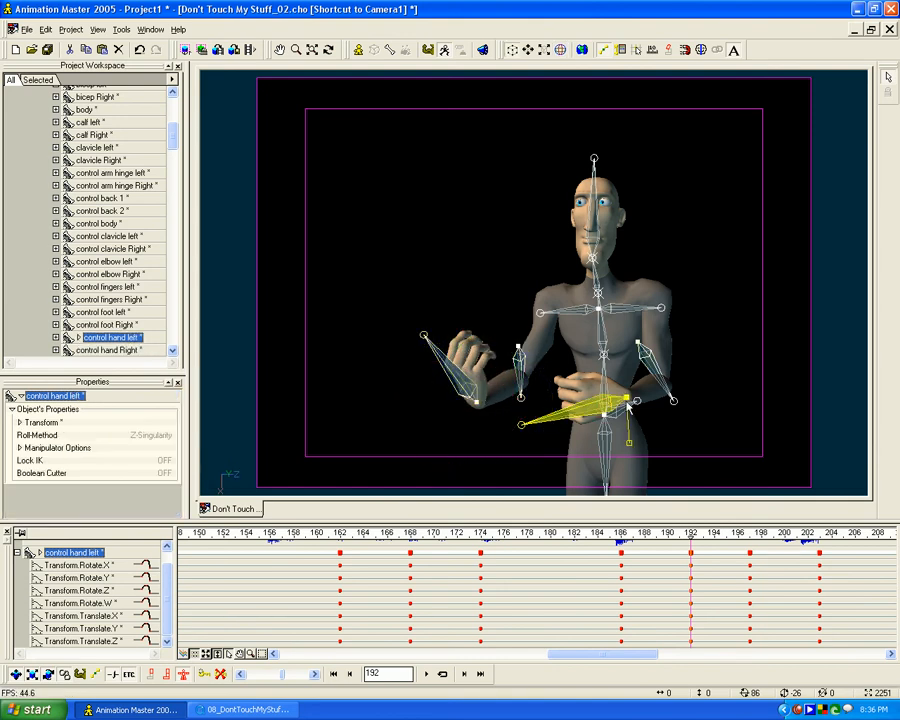
pyautogui.press('r')
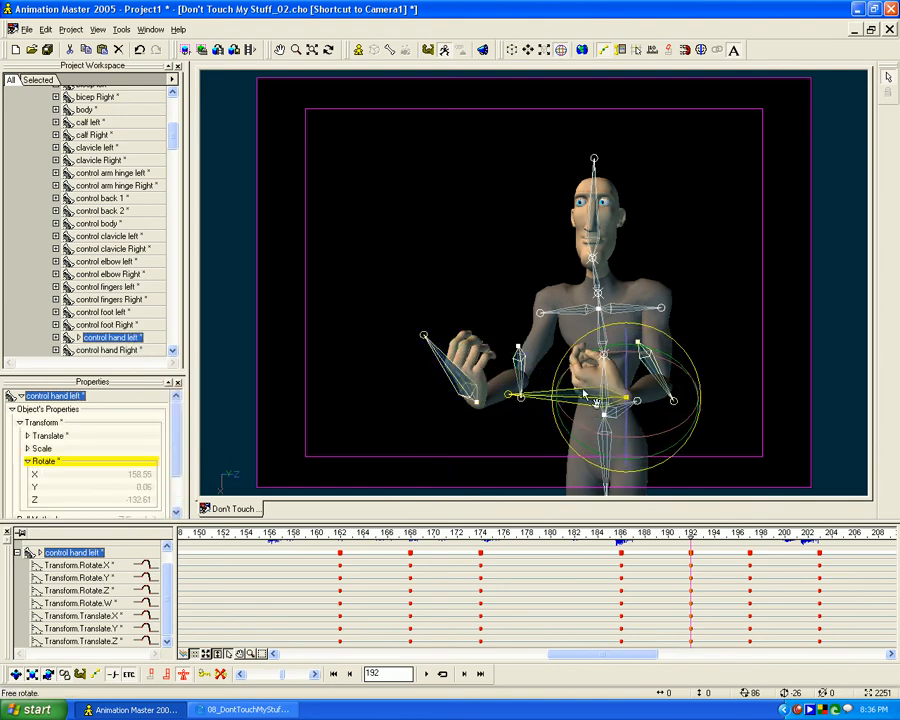
pyautogui.moveTo(643, 425); pyautogui.dragTo(600, 446)
pyautogui.moveTo(586, 390); pyautogui.dragTo(617, 457)
# - Turn the right hand palm up and move its control to about X -20.4, Y -41.4, Z -58.2 cm
pyautogui.click(463, 374)
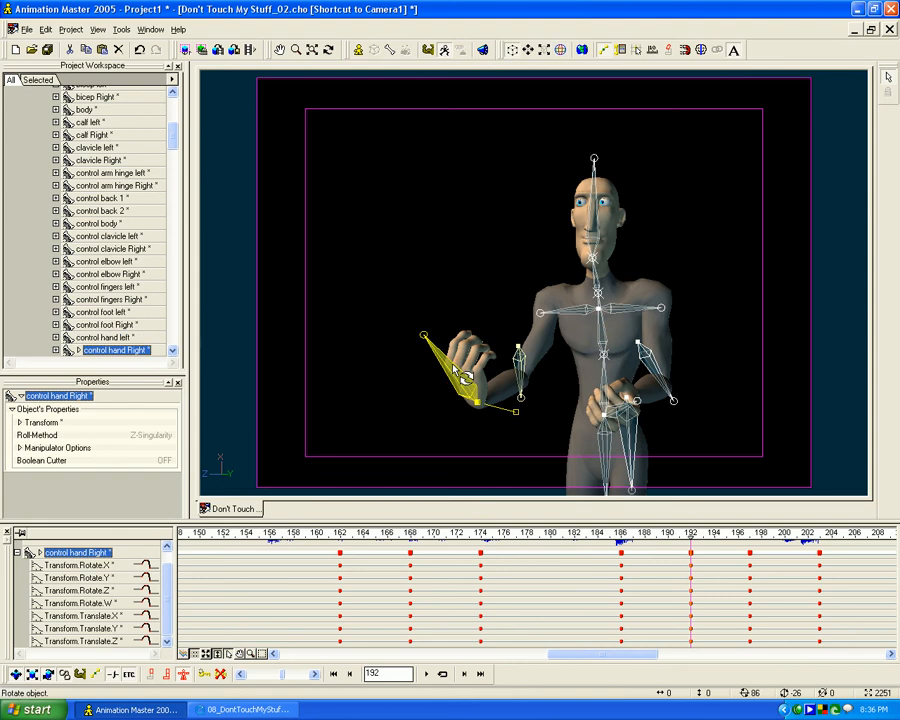
pyautogui.moveTo(462, 378); pyautogui.dragTo(470, 428)
pyautogui.moveTo(490, 368); pyautogui.dragTo(505, 391)
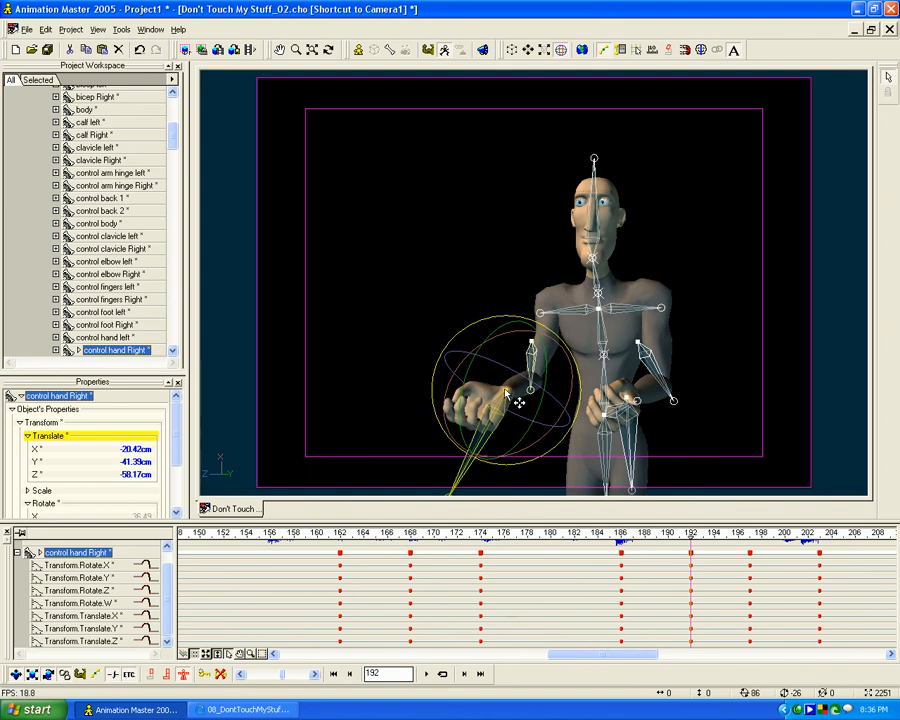
# - Reposition the left hand control in front of the torso from a free bird's eye view and select the left elbow control
pyautogui.click(633, 412)
pyautogui.press('8')
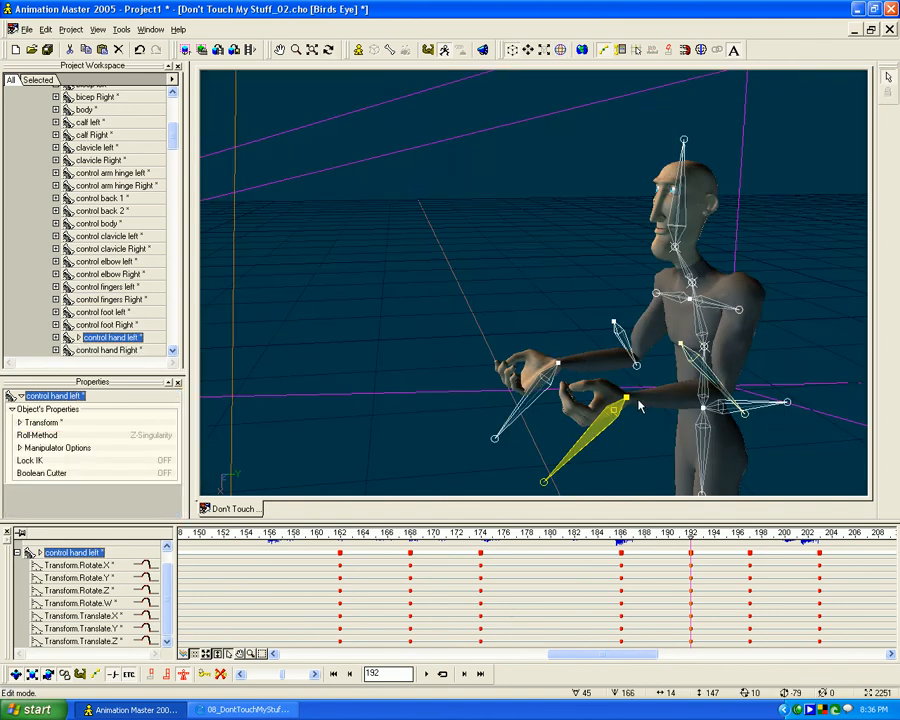
pyautogui.moveTo(627, 401); pyautogui.dragTo(604, 395)
pyautogui.press('t')
pyautogui.moveTo(606, 396); pyautogui.dragTo(651, 404)
pyautogui.click(640, 361)
# - Match the reference video by raising the right hand outward, adjusting the right elbow control and rotating the hand control slightly upward
pyautogui.click(250, 707)
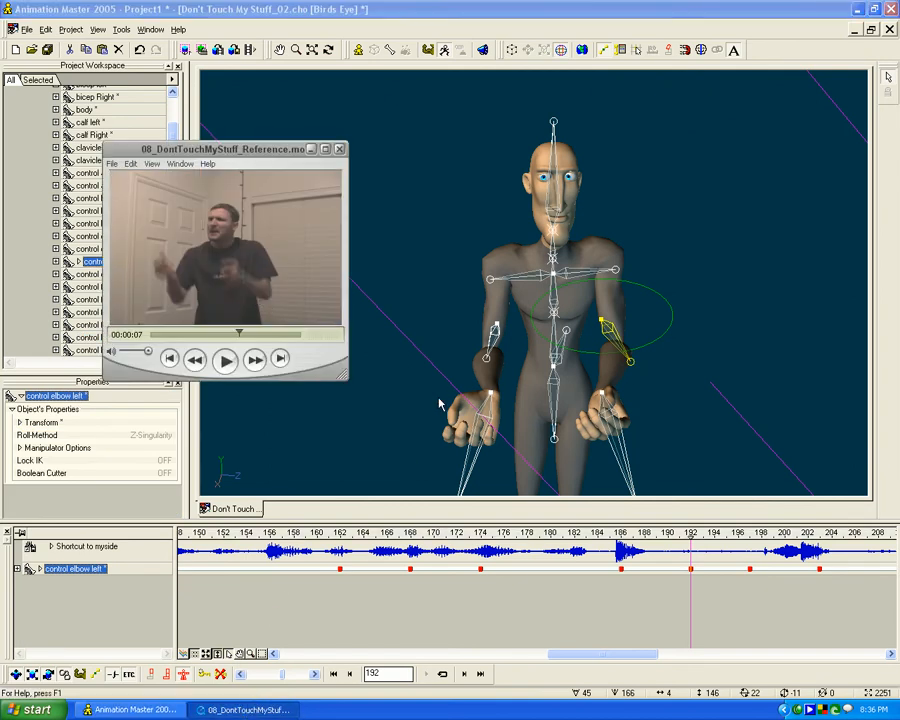
pyautogui.click(466, 249)
pyautogui.press('0')
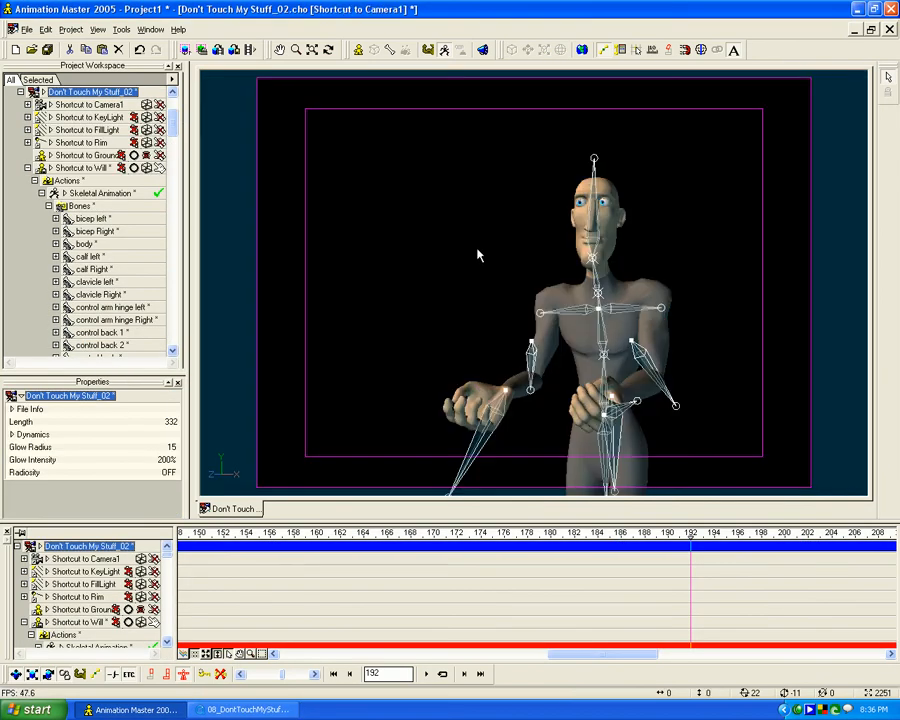
pyautogui.click(231, 711)
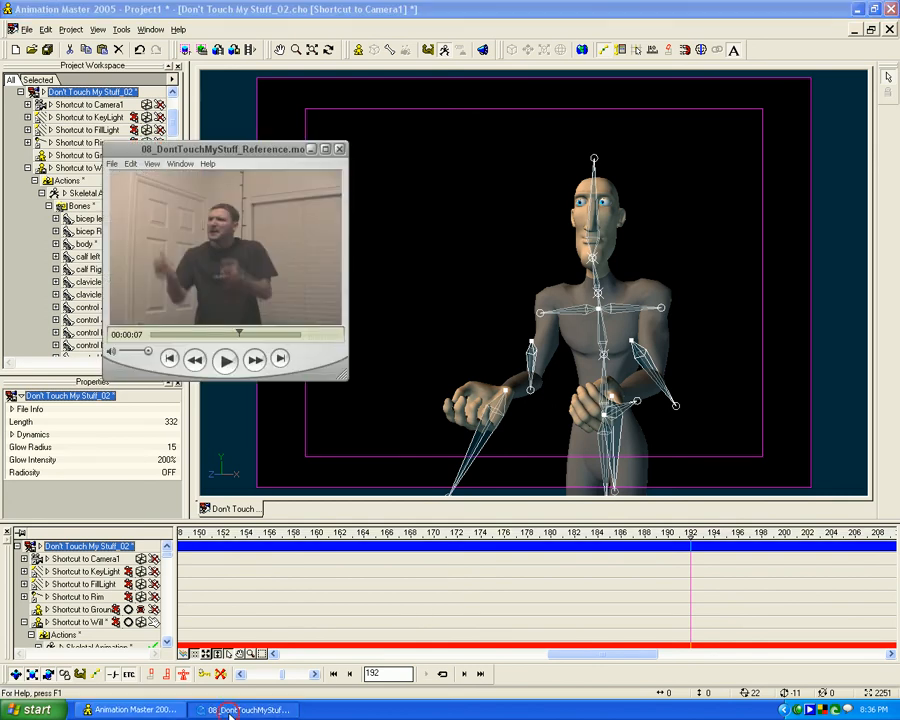
pyautogui.click(490, 398)
pyautogui.moveTo(490, 398); pyautogui.dragTo(527, 382)
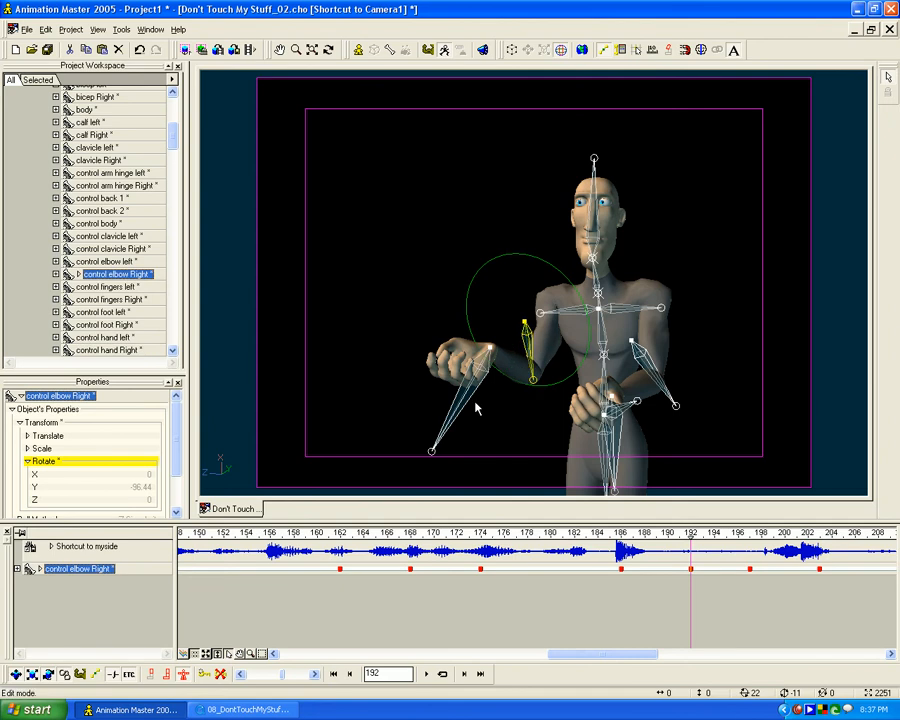
pyautogui.click(459, 407)
pyautogui.press('r')
pyautogui.moveTo(442, 349)
pyautogui.mouseDown()
pyautogui.moveTo(445, 308)
pyautogui.moveTo(448, 337)
pyautogui.mouseUp()
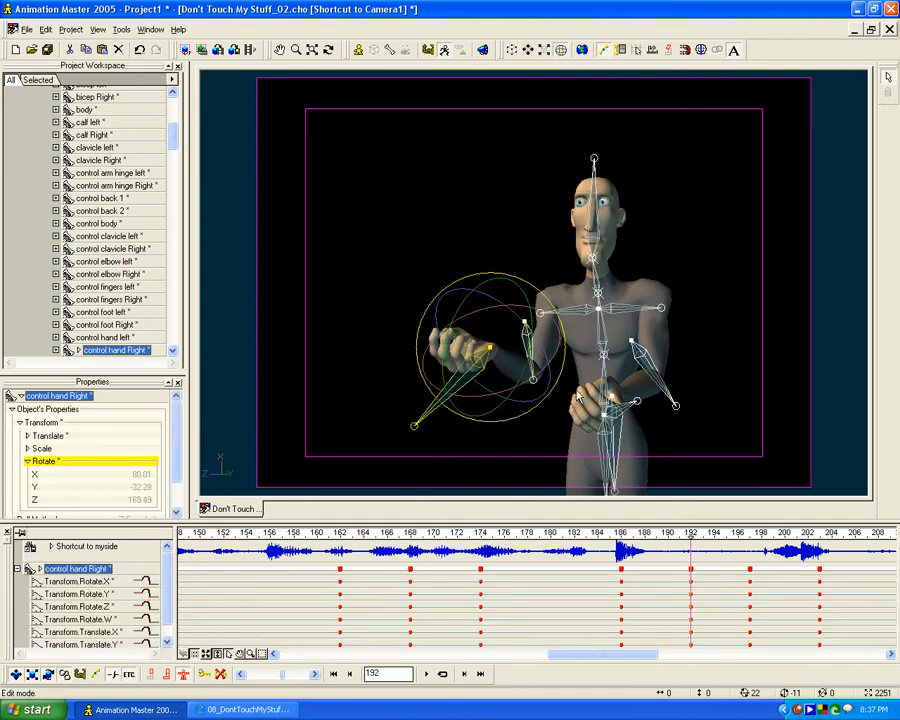
# - Following the reference, raise the left hand to chest height, adjust the left elbow, and rotate the hand to about X 75.8, Y 19.1, Z -141.8
pyautogui.click(615, 427)
pyautogui.hotkey('alt', 'Tab')
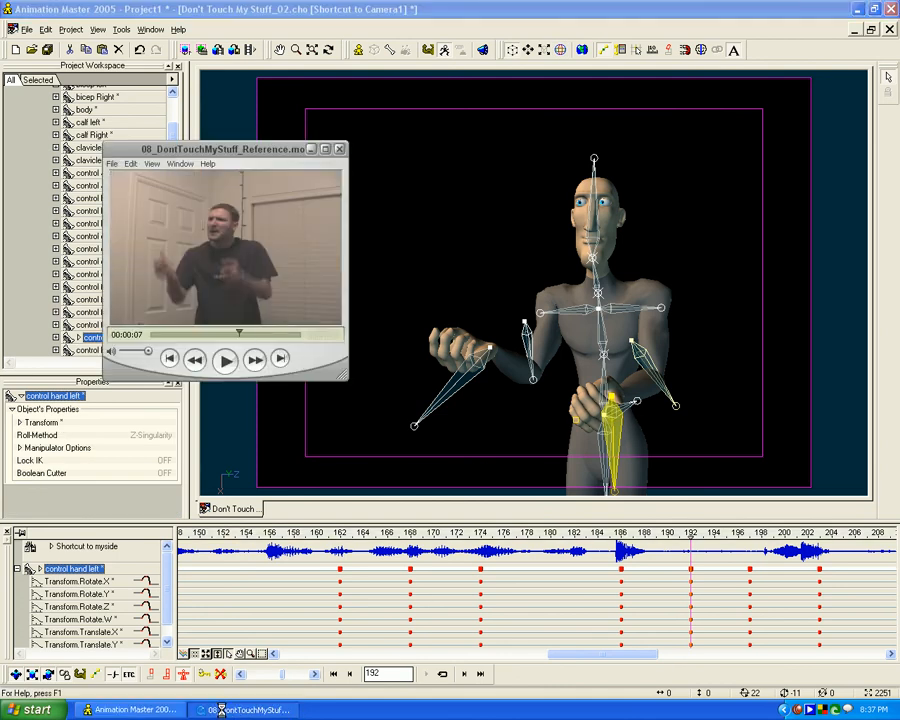
pyautogui.click(617, 398)
pyautogui.moveTo(626, 410); pyautogui.dragTo(653, 374)
pyautogui.click(684, 418)
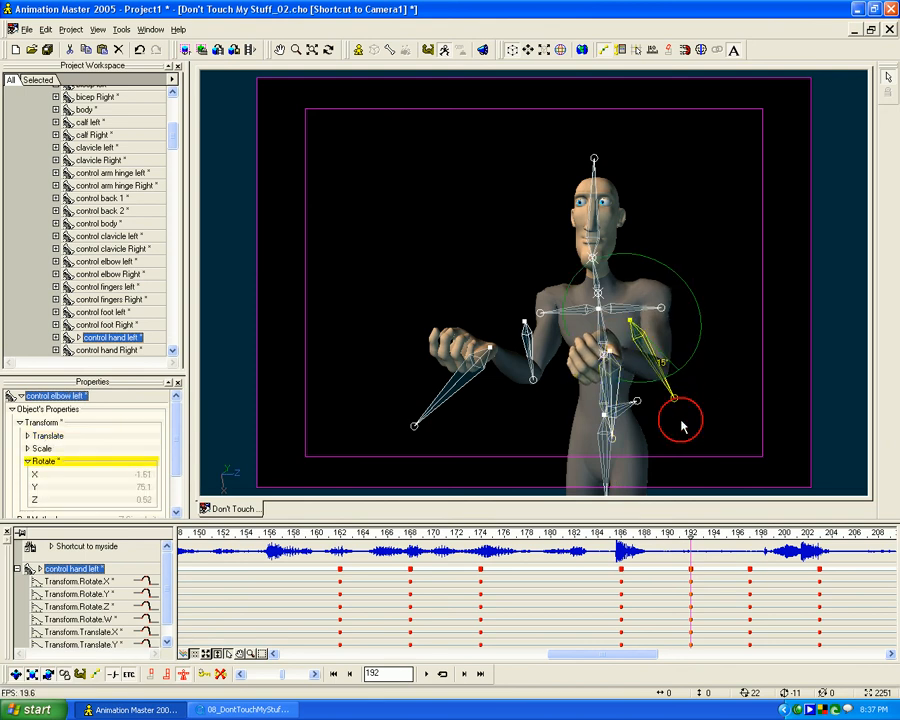
pyautogui.moveTo(684, 418); pyautogui.dragTo(686, 423)
pyautogui.click(606, 420)
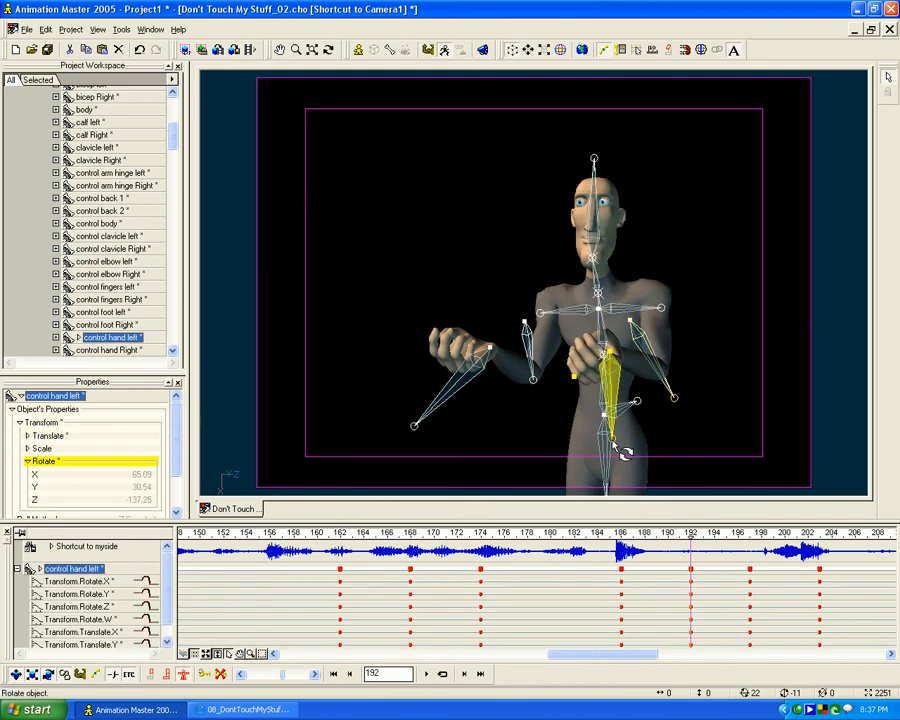
pyautogui.moveTo(563, 342); pyautogui.dragTo(576, 373)
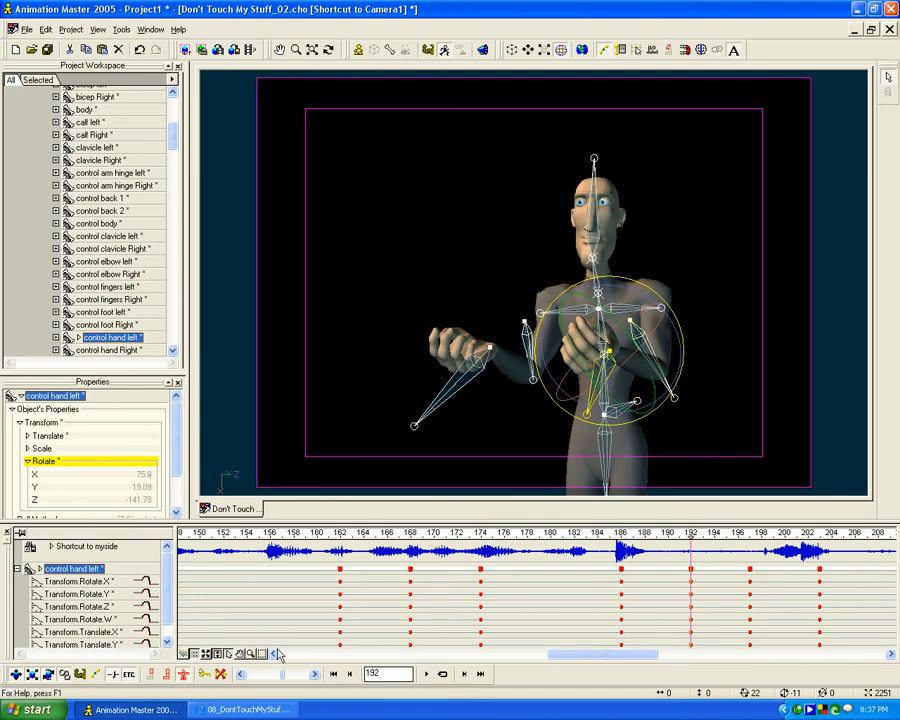
# - Raise both shoulders at frame 192 by rotating the left and right clavicle controls upward
pyautogui.click(669, 308)
pyautogui.moveTo(662, 309); pyautogui.dragTo(661, 300)
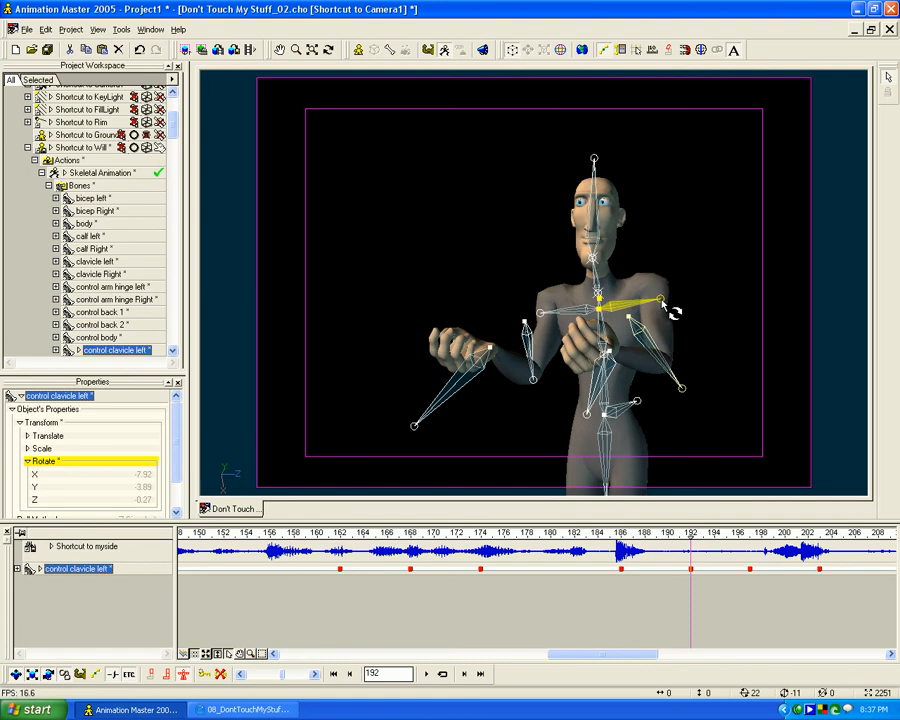
pyautogui.click(542, 302)
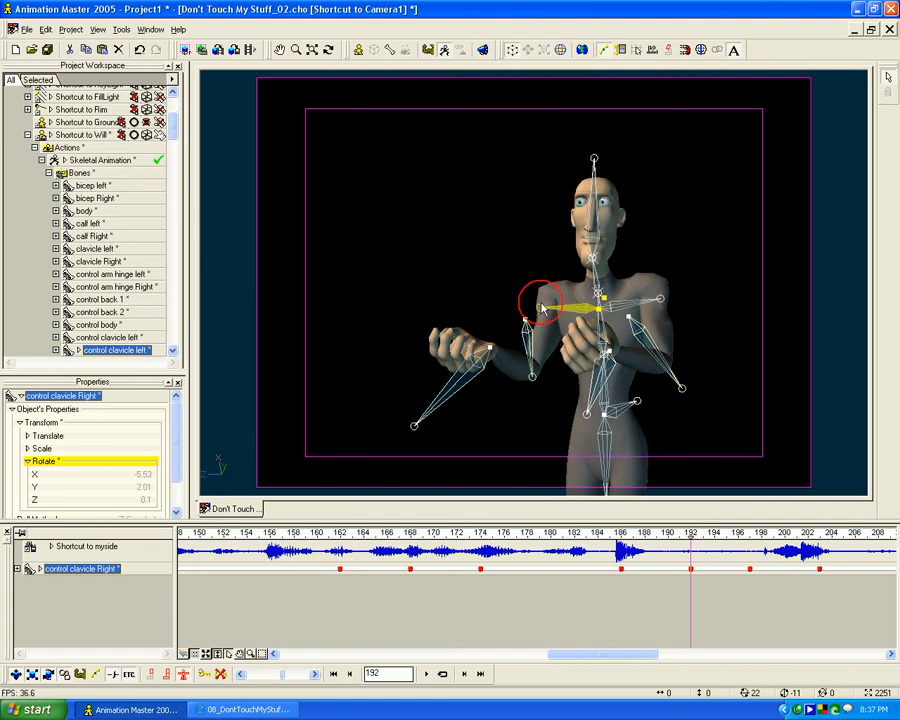
# - Push the neck forward and rotate the head control to about X -40.6, Y 3.2, Z 4.2 at frame 192
pyautogui.click(595, 279)
pyautogui.press('8')
pyautogui.moveTo(583, 285); pyautogui.dragTo(545, 225)
pyautogui.moveTo(530, 183); pyautogui.dragTo(572, 182)
pyautogui.press('0')
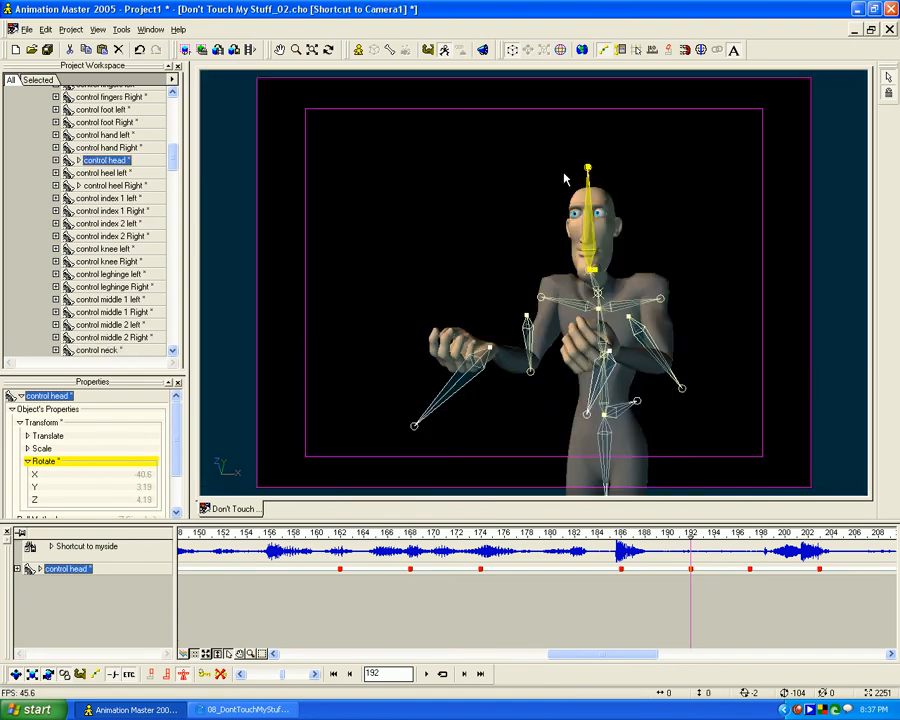
pyautogui.moveTo(690, 535)
pyautogui.mouseDown()
pyautogui.moveTo(597, 536)
pyautogui.moveTo(811, 535)
pyautogui.moveTo(572, 535)
pyautogui.moveTo(773, 533)
pyautogui.moveTo(691, 532)
pyautogui.moveTo(727, 523)
pyautogui.moveTo(695, 524)
pyautogui.mouseUp()
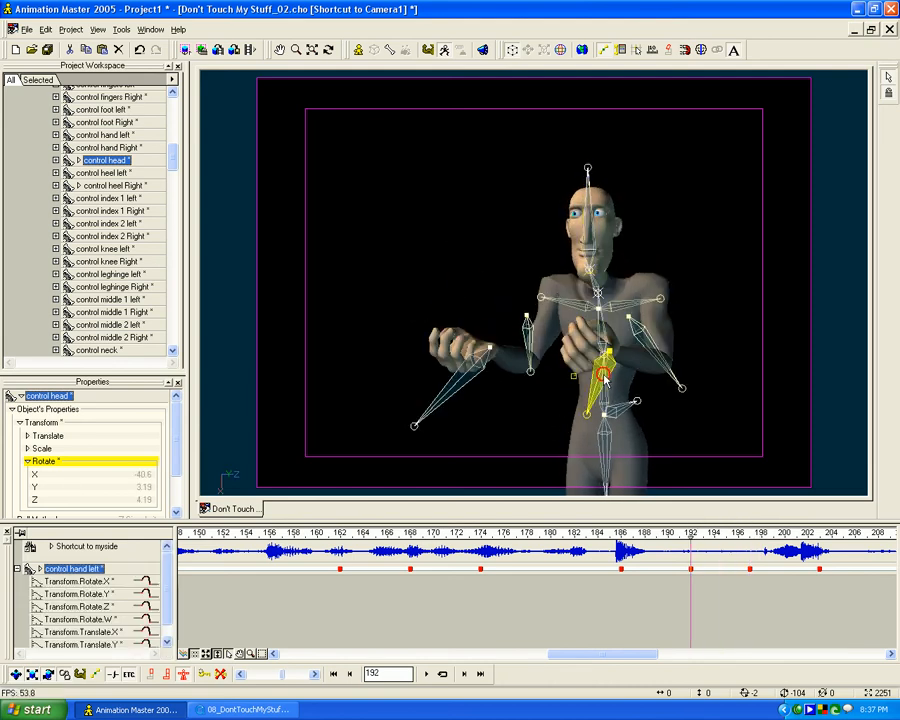
# - Show the left hand control's curves and steepen the Rotate.X tangent at frame 186 toward the frame 192 key
pyautogui.click(603, 375)
pyautogui.click(185, 654)
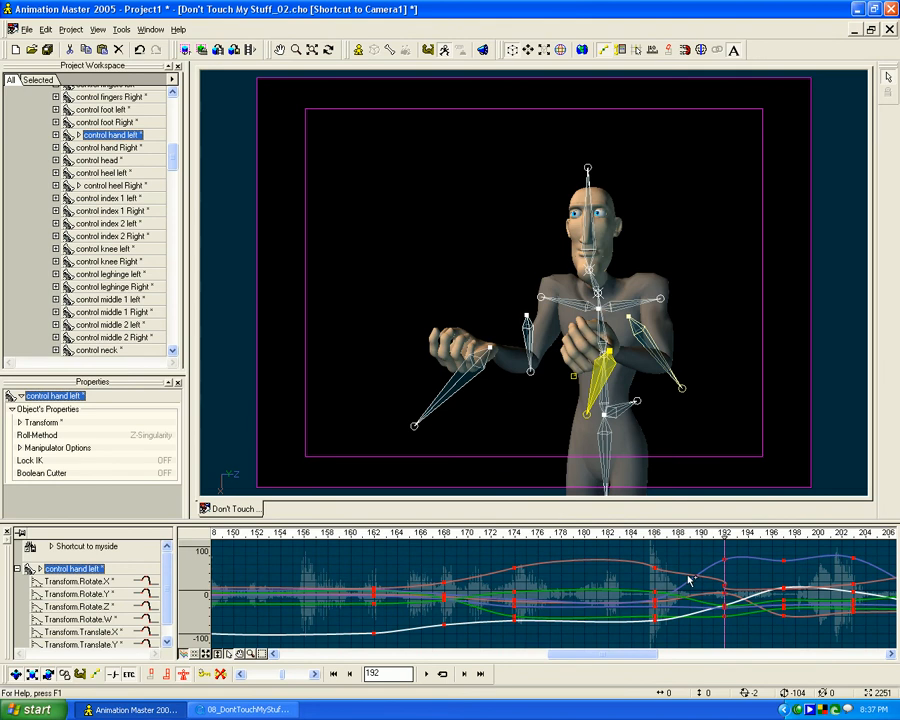
pyautogui.click(143, 594)
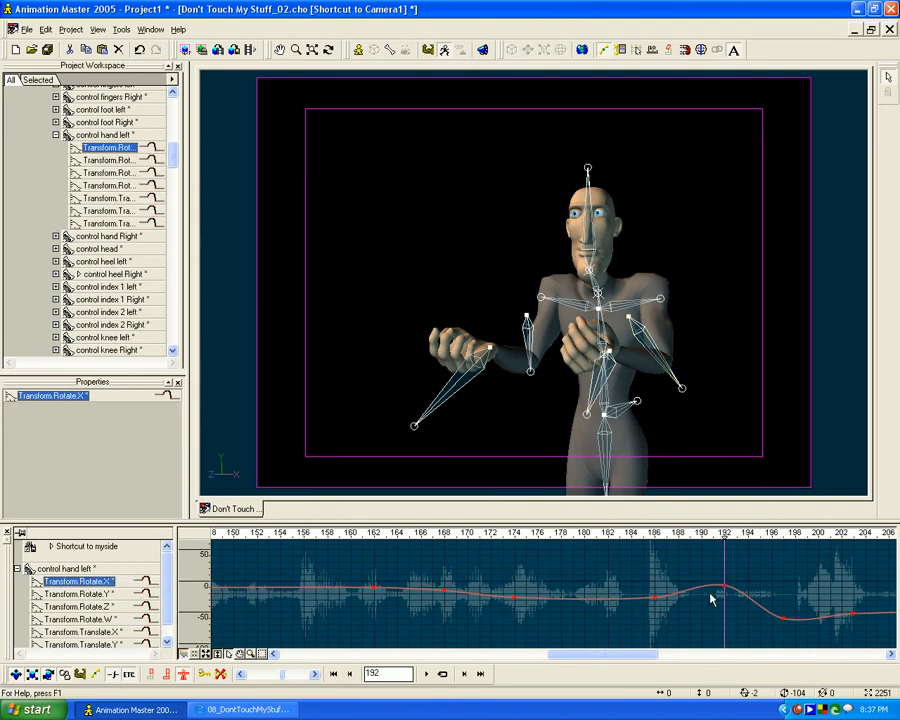
pyautogui.click(651, 598)
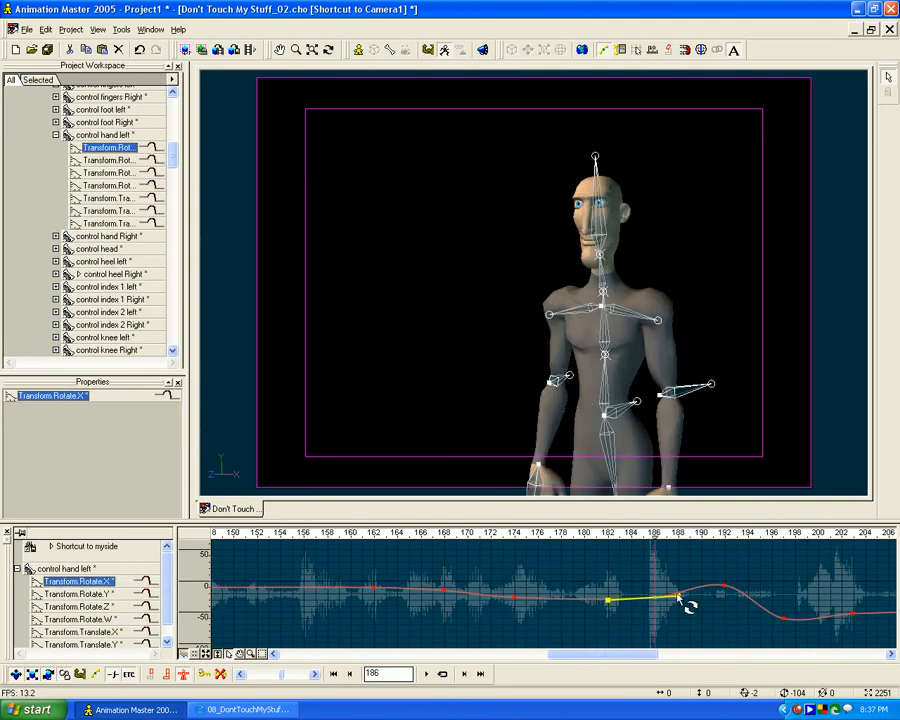
pyautogui.moveTo(684, 593); pyautogui.dragTo(682, 590)
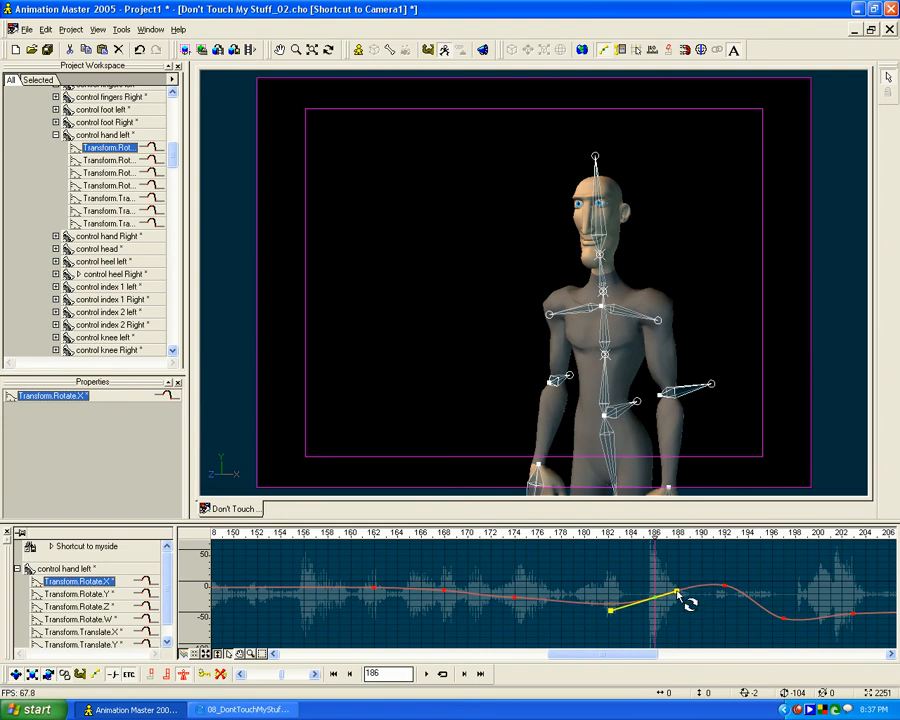
pyautogui.click(516, 601)
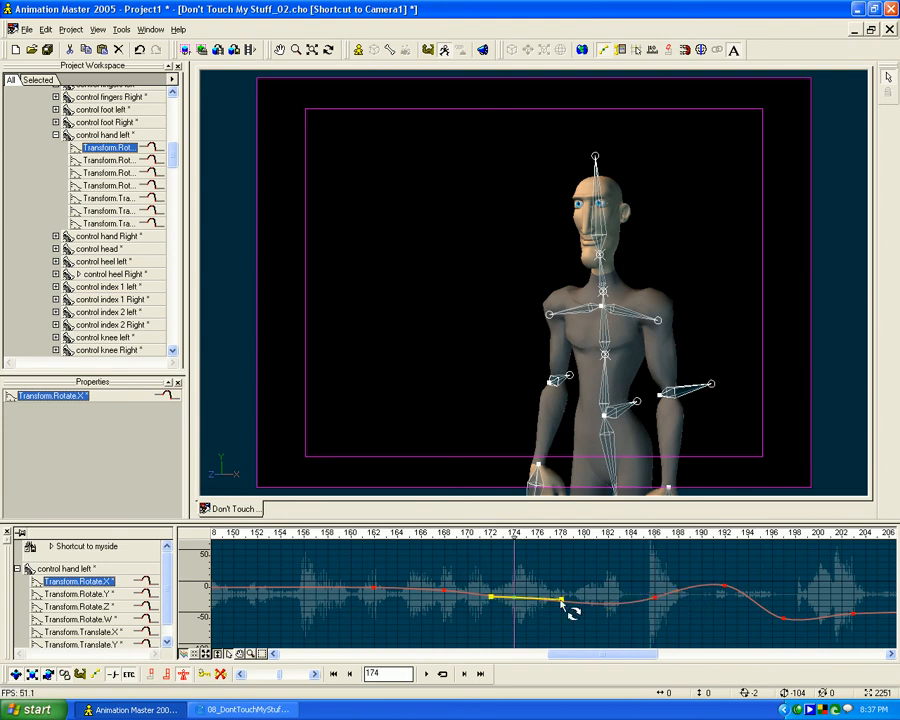
pyautogui.click(100, 594)
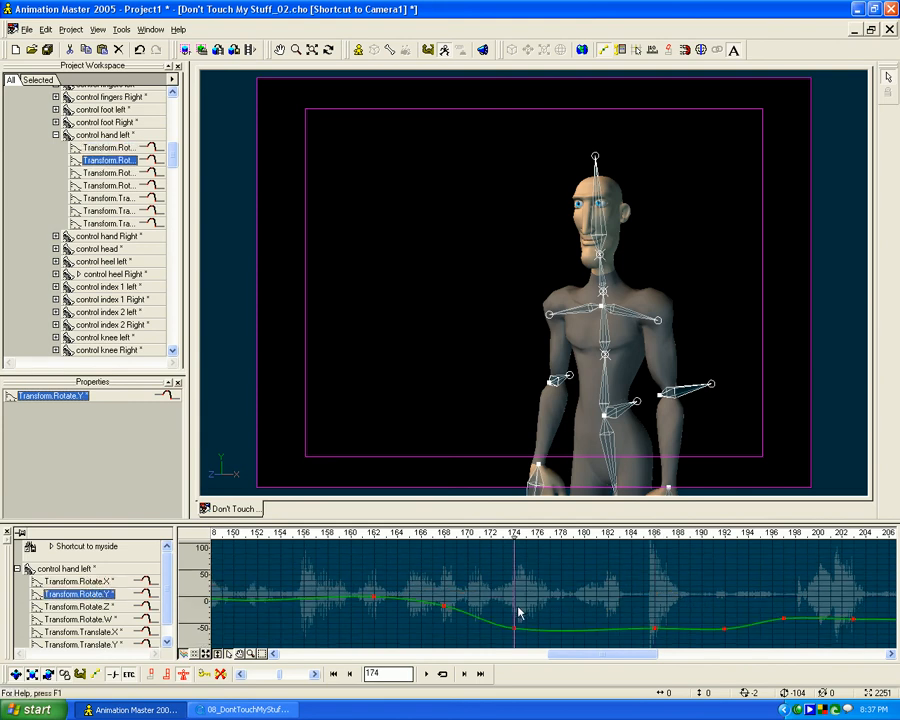
pyautogui.doubleClick(654, 630)
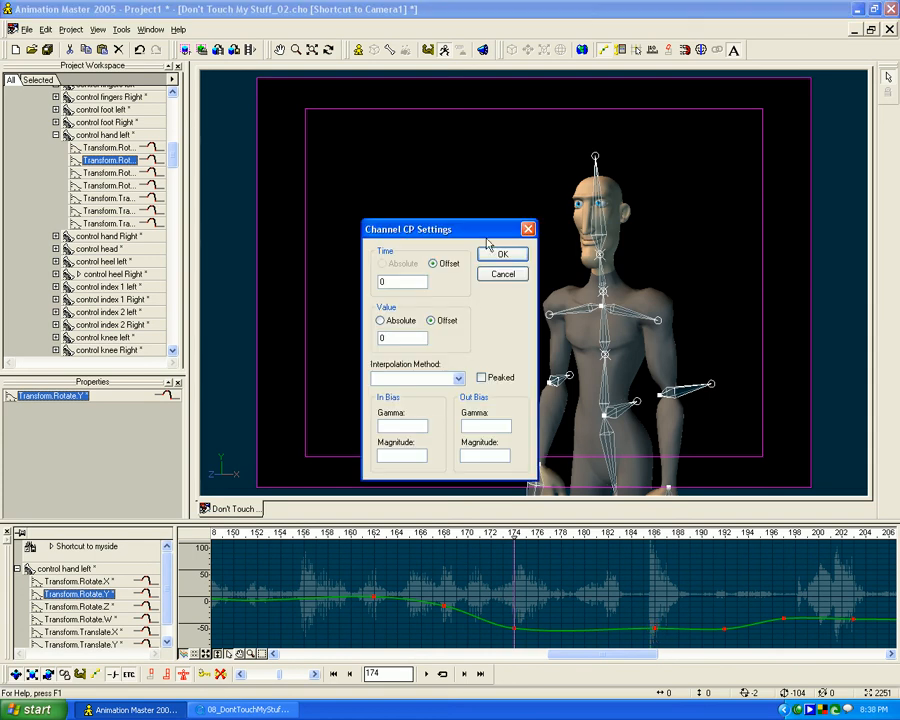
pyautogui.click(499, 274)
# - Lower the left hand's Rotate.Z key slightly at frame 192 so the curve rises smoothly through it
pyautogui.moveTo(624, 535); pyautogui.dragTo(724, 548)
pyautogui.click(100, 607)
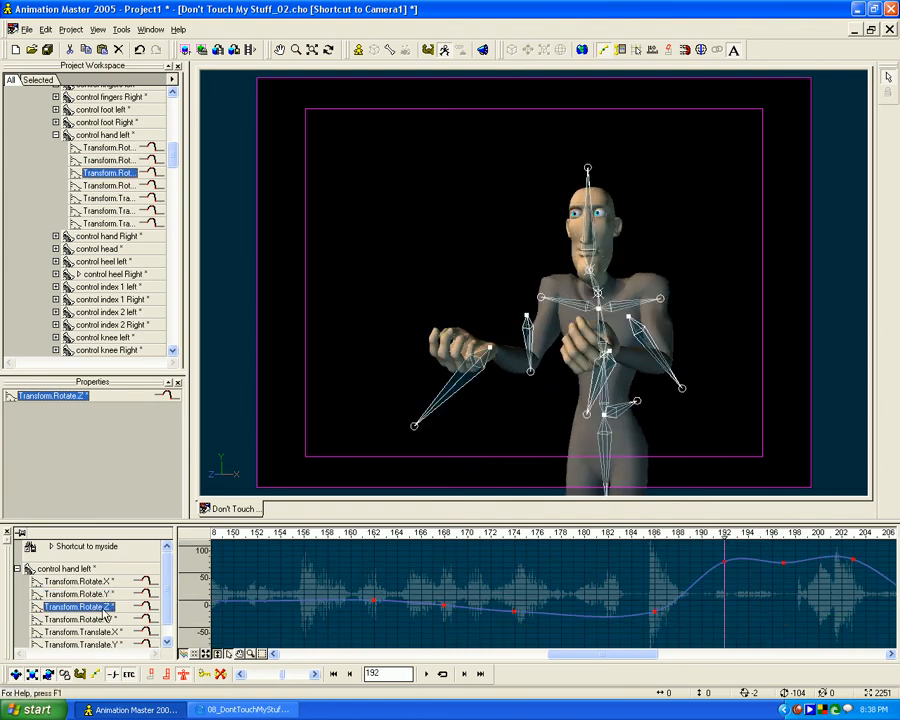
pyautogui.moveTo(725, 573)
pyautogui.mouseDown()
pyautogui.moveTo(733, 584)
pyautogui.moveTo(725, 565)
pyautogui.mouseUp()
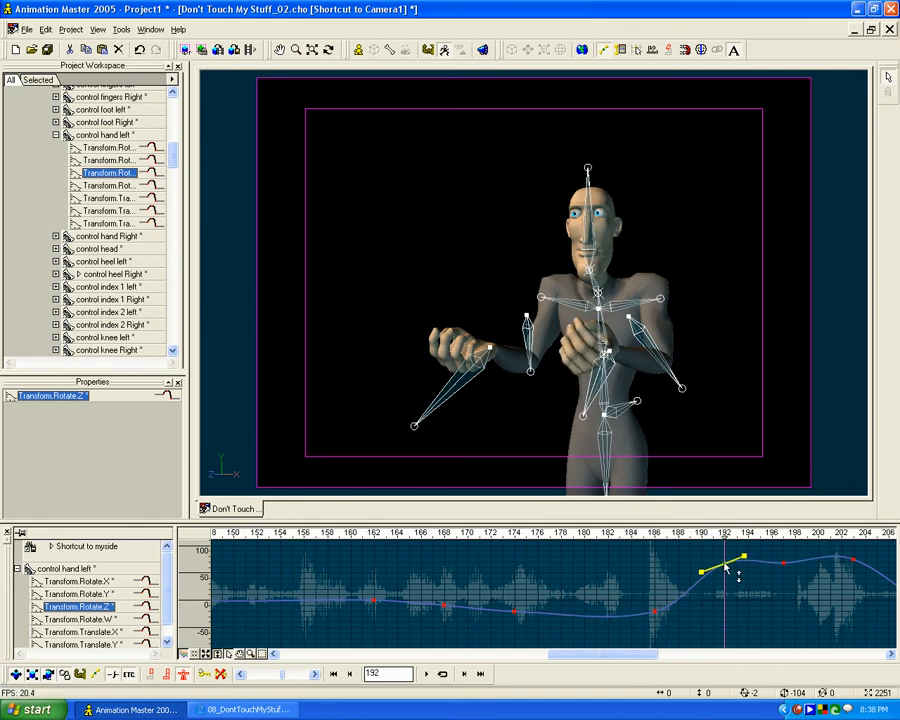
# - Smooth the left hand's Translate.X curve by adjusting the tangents at frames 192 and 186 into a continuous descent
pyautogui.click(97, 620)
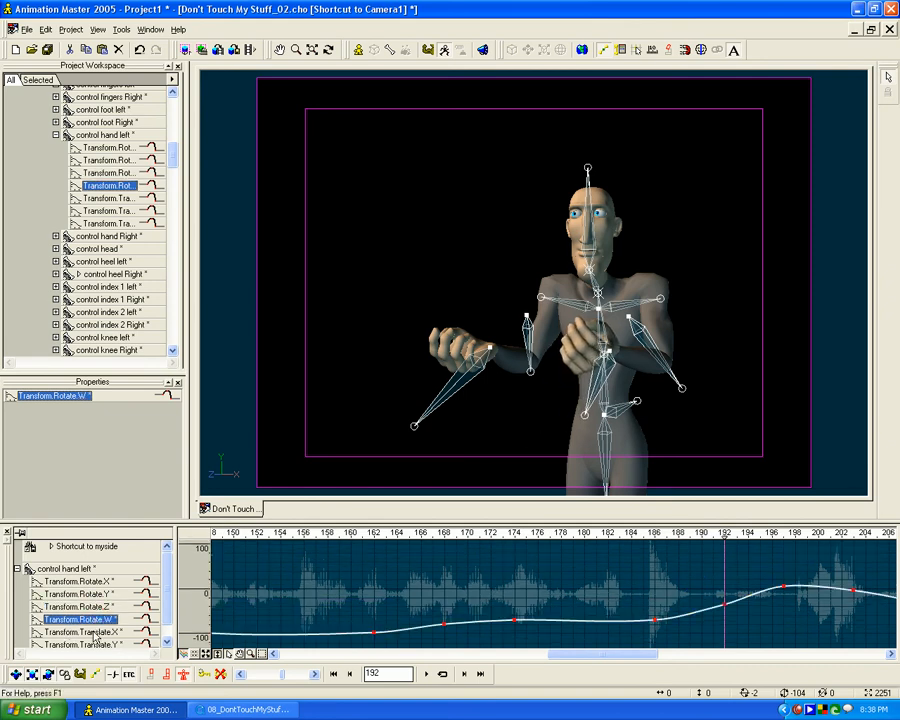
pyautogui.click(95, 633)
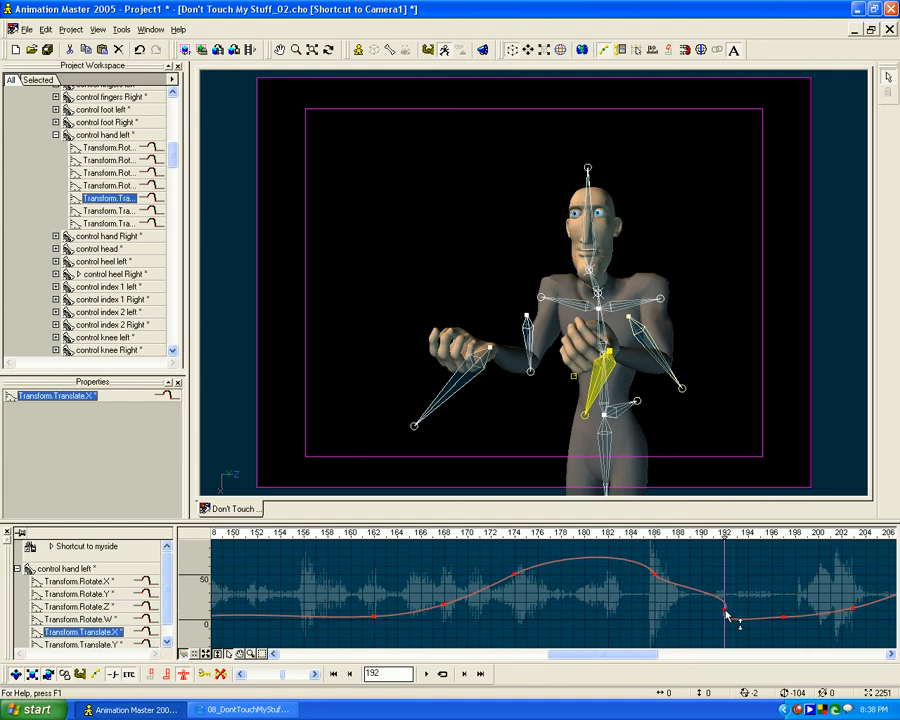
pyautogui.moveTo(718, 626); pyautogui.dragTo(743, 619)
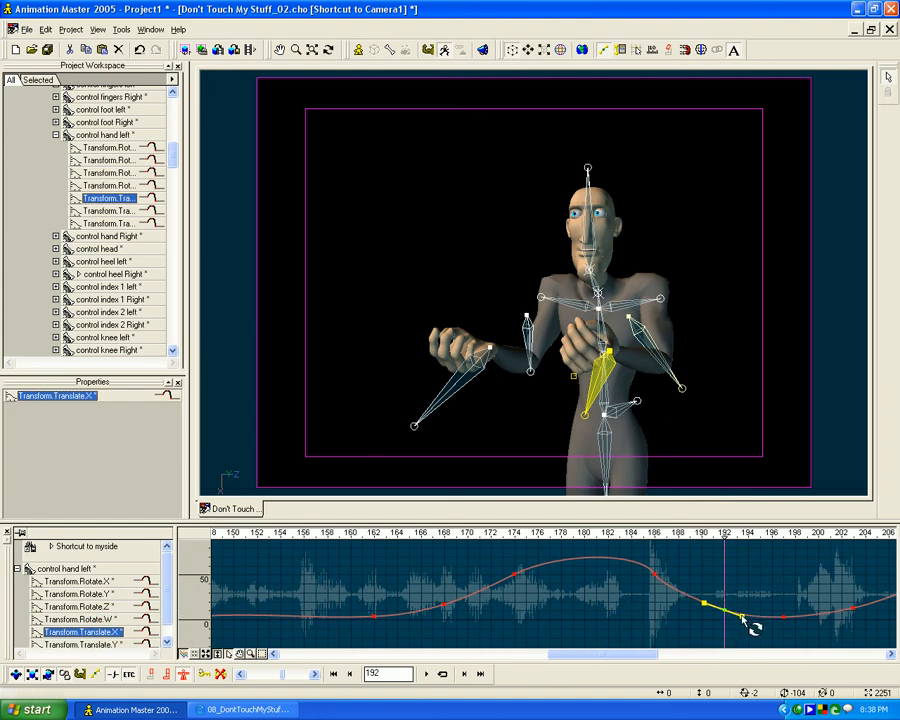
pyautogui.click(664, 588)
pyautogui.moveTo(666, 588); pyautogui.dragTo(672, 583)
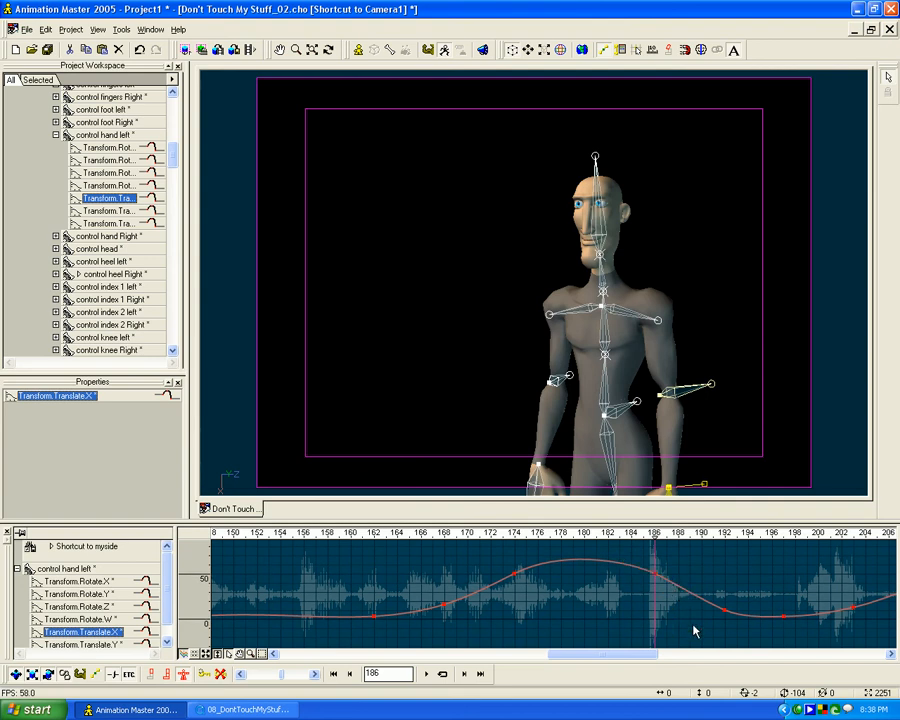
# - Reshape the left hand's Translate.Y curve into a rounded arc by tilting the tangents at frames 174 and 186, and return to frame 192
pyautogui.click(113, 646)
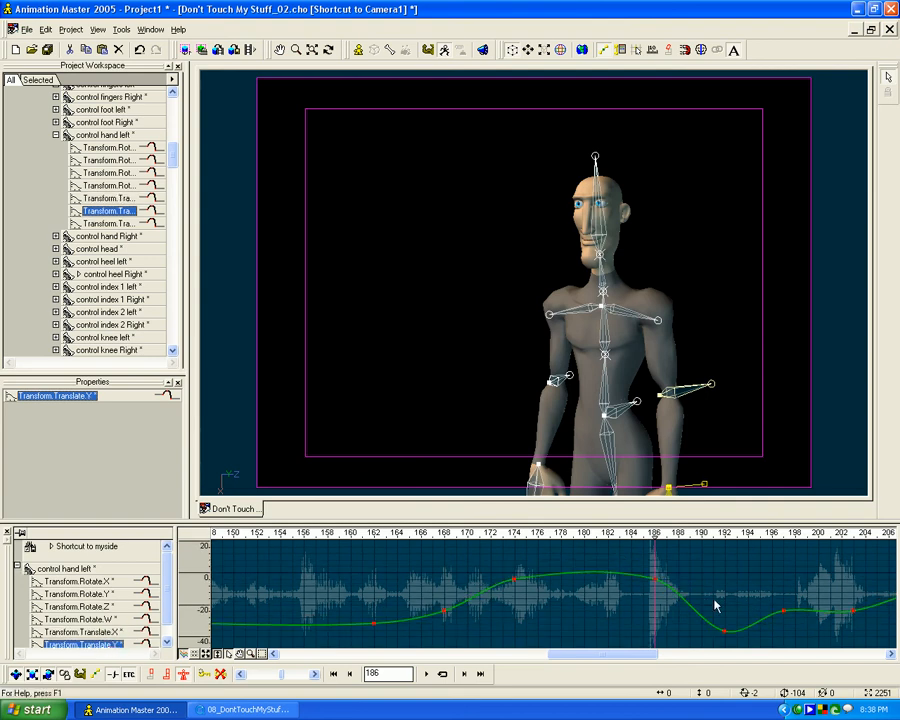
pyautogui.click(512, 579)
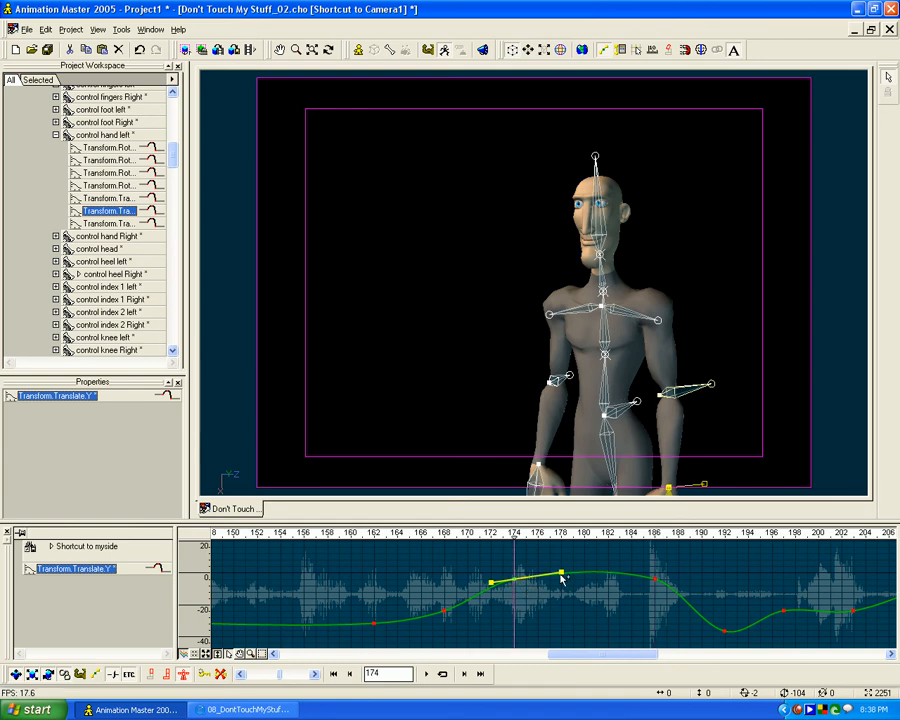
pyautogui.moveTo(562, 573); pyautogui.dragTo(562, 566)
pyautogui.moveTo(657, 583); pyautogui.dragTo(686, 591)
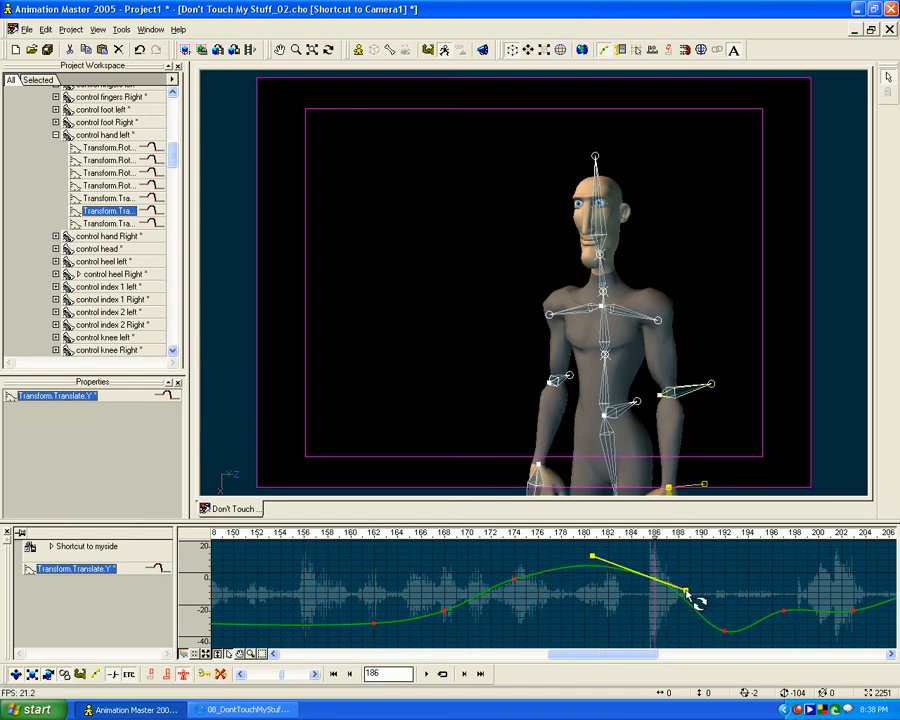
pyautogui.moveTo(655, 537)
pyautogui.mouseDown()
pyautogui.moveTo(820, 536)
pyautogui.moveTo(643, 546)
pyautogui.moveTo(729, 551)
pyautogui.mouseUp()
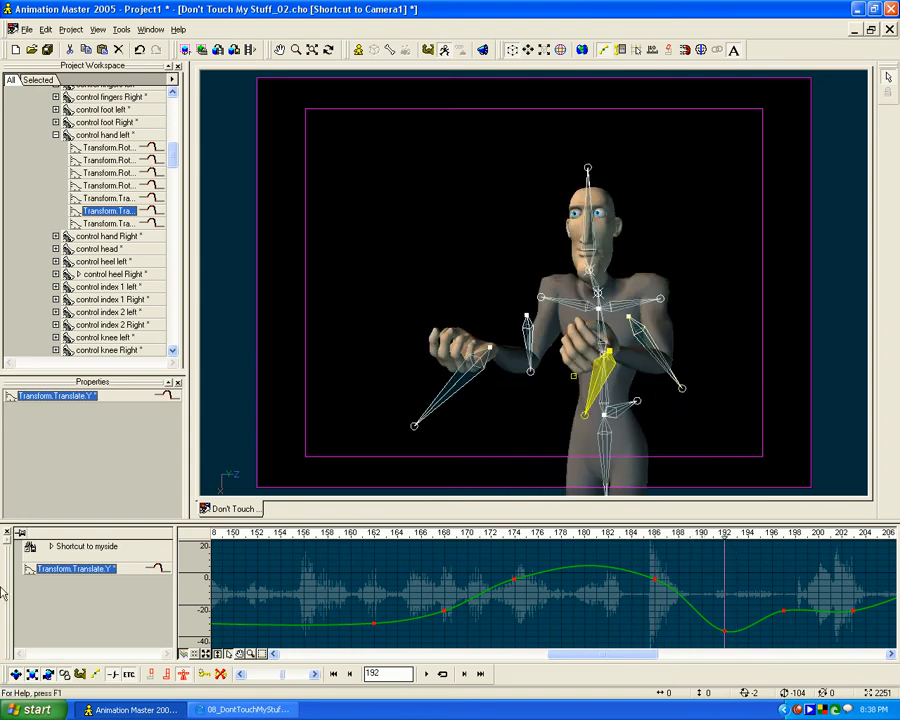
# - Enlarge the curve editor, raise the left hand's Translate.Z key slightly at frame 192, and compare the poses at frames 197 and 192
pyautogui.click(110, 223)
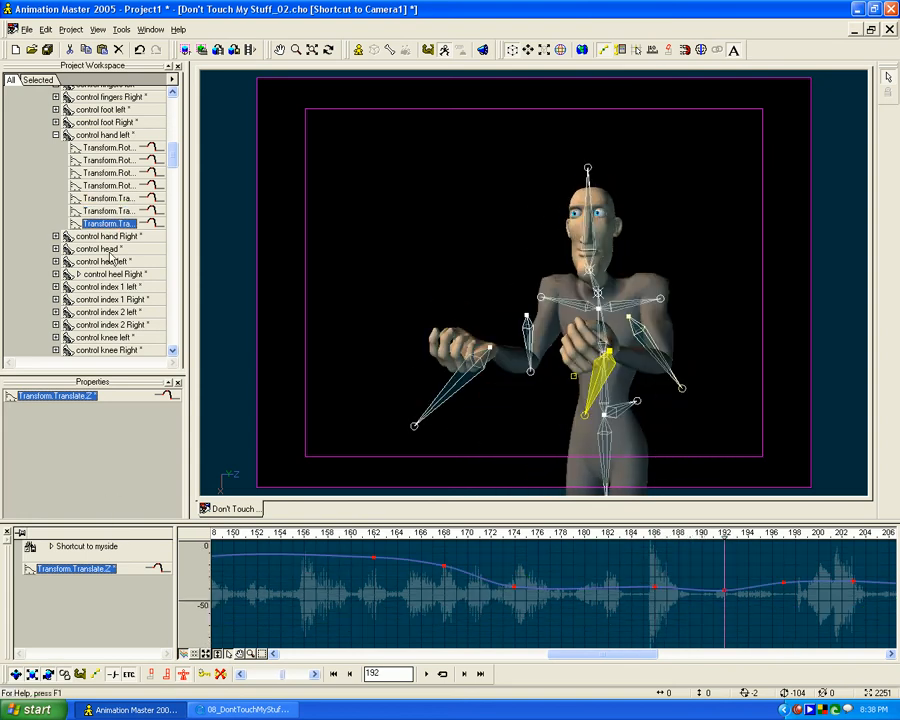
pyautogui.click(101, 136)
pyautogui.moveTo(142, 521); pyautogui.dragTo(178, 472)
pyautogui.click(104, 592)
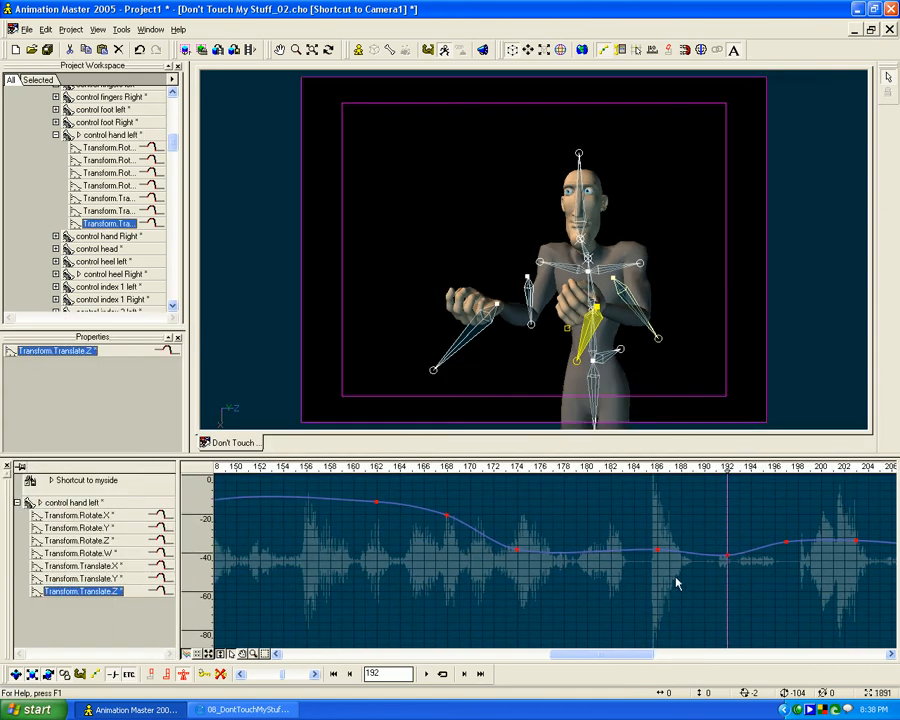
pyautogui.moveTo(727, 557); pyautogui.dragTo(729, 553)
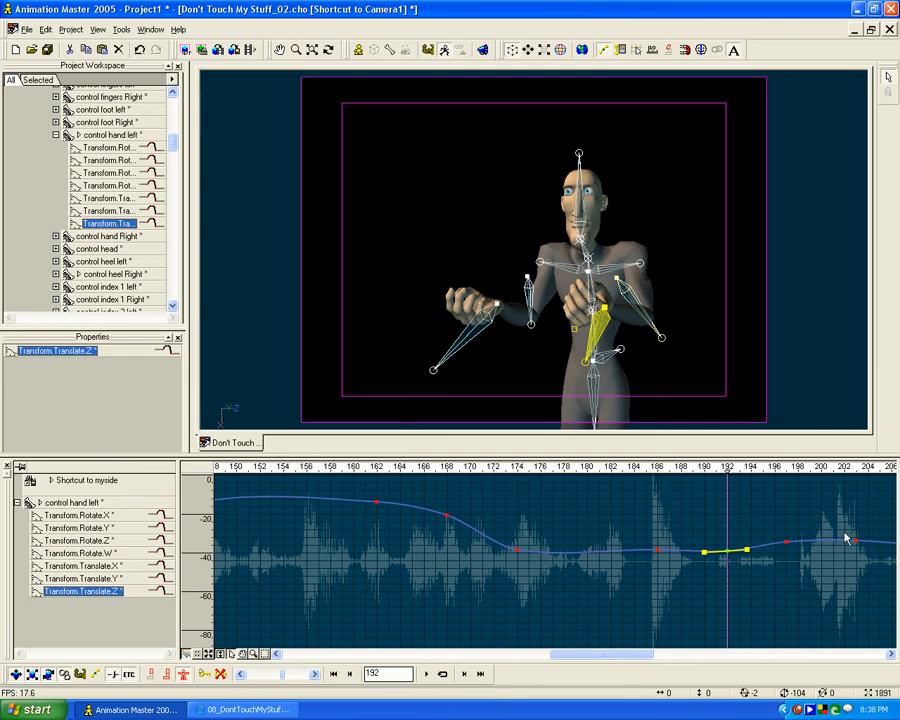
pyautogui.click(787, 545)
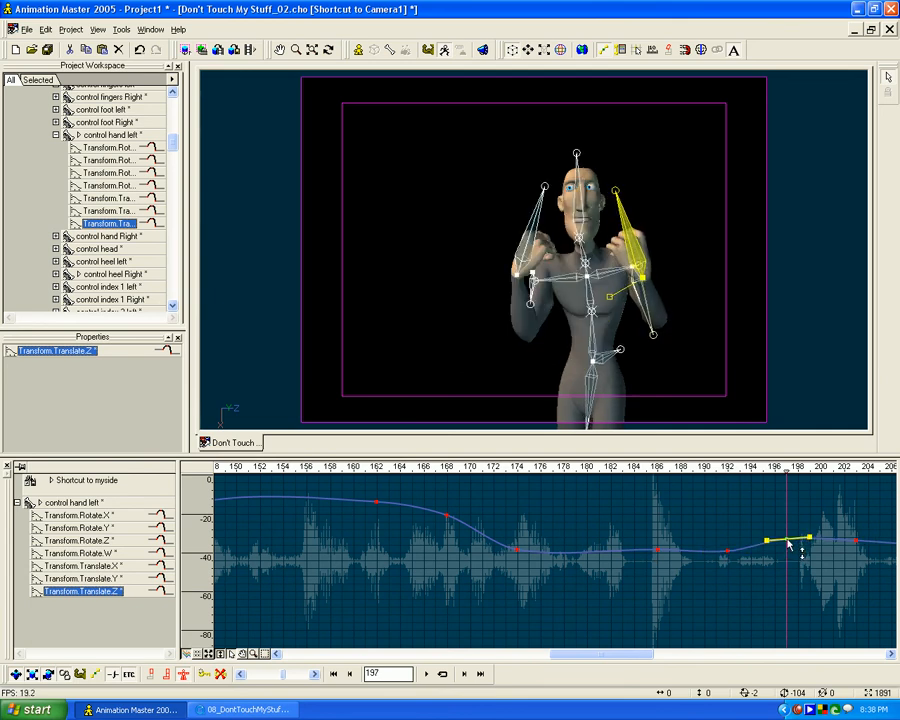
pyautogui.moveTo(787, 467)
pyautogui.mouseDown()
pyautogui.moveTo(704, 468)
pyautogui.moveTo(819, 470)
pyautogui.moveTo(633, 485)
pyautogui.moveTo(878, 480)
pyautogui.moveTo(667, 482)
pyautogui.moveTo(731, 488)
pyautogui.mouseUp()
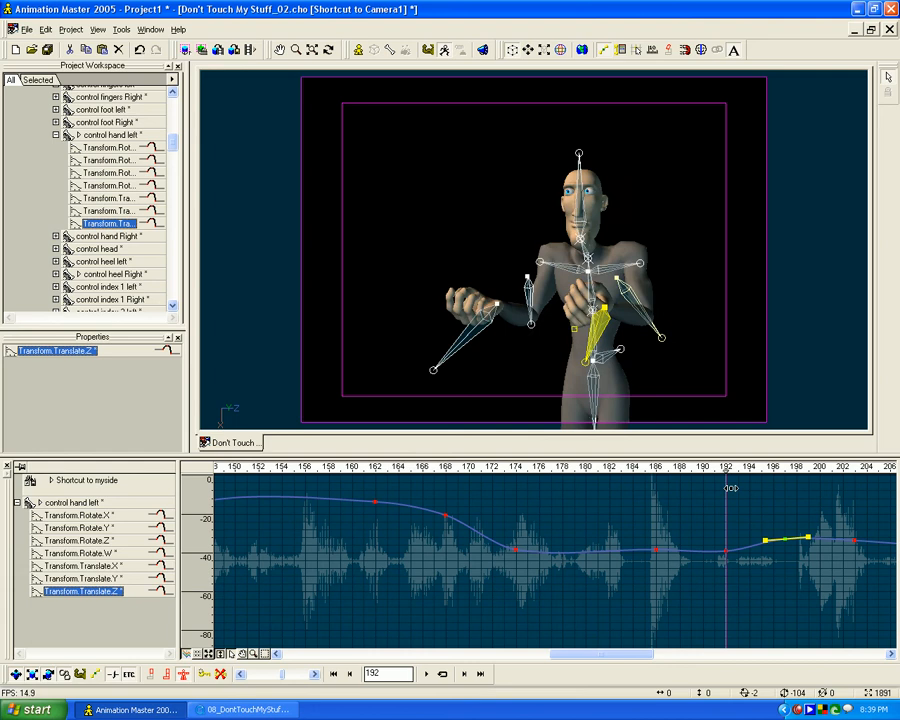
# - Lower the right hand control's Rotate.Z key slightly at frame 192
pyautogui.click(466, 314)
pyautogui.click(109, 517)
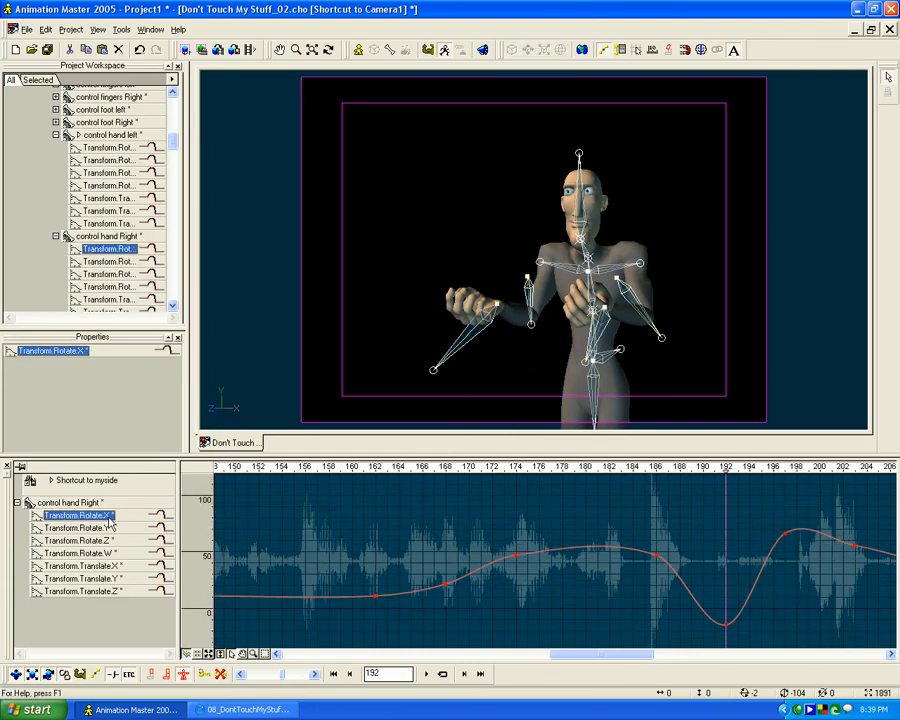
pyautogui.click(109, 528)
pyautogui.click(104, 544)
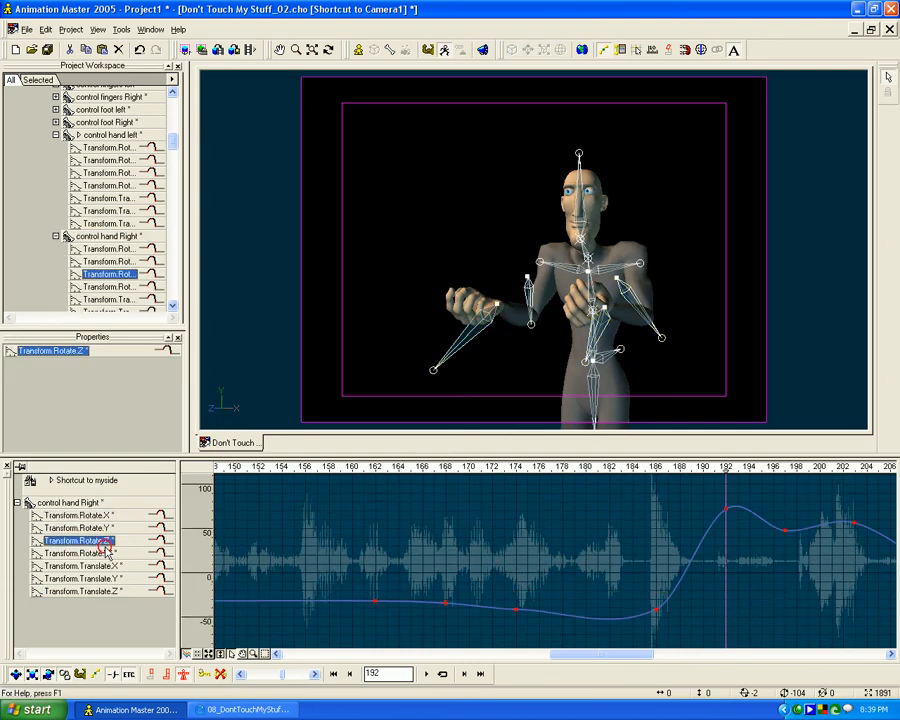
pyautogui.moveTo(729, 512); pyautogui.dragTo(724, 518)
# - Check the right hand's Rotate.W and Translate.X curves, and nudge its Translate.Y key down slightly at frame 192
pyautogui.click(111, 556)
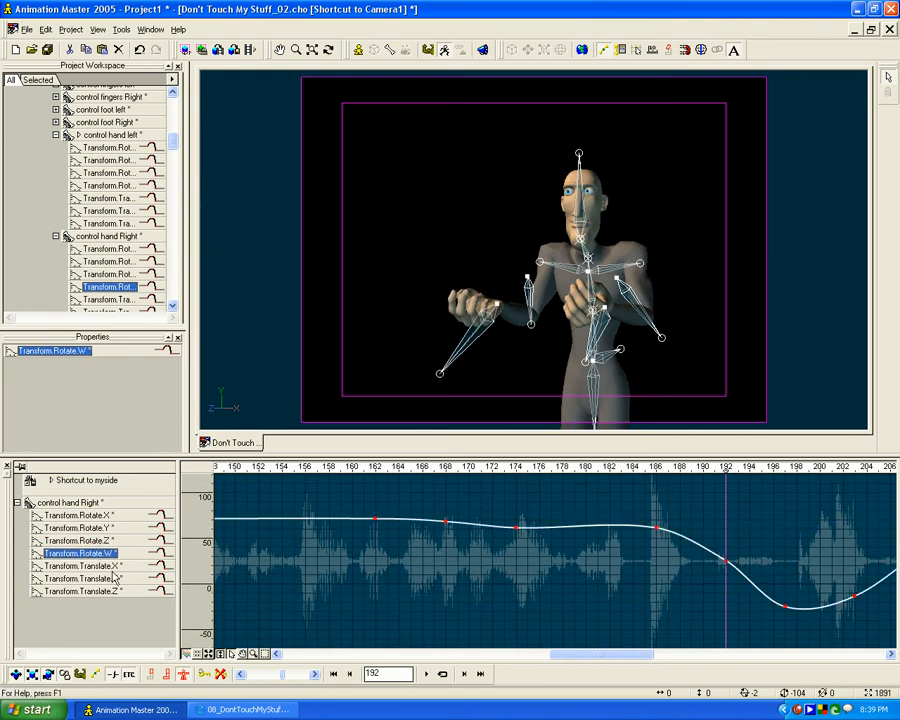
pyautogui.click(745, 573)
pyautogui.click(96, 566)
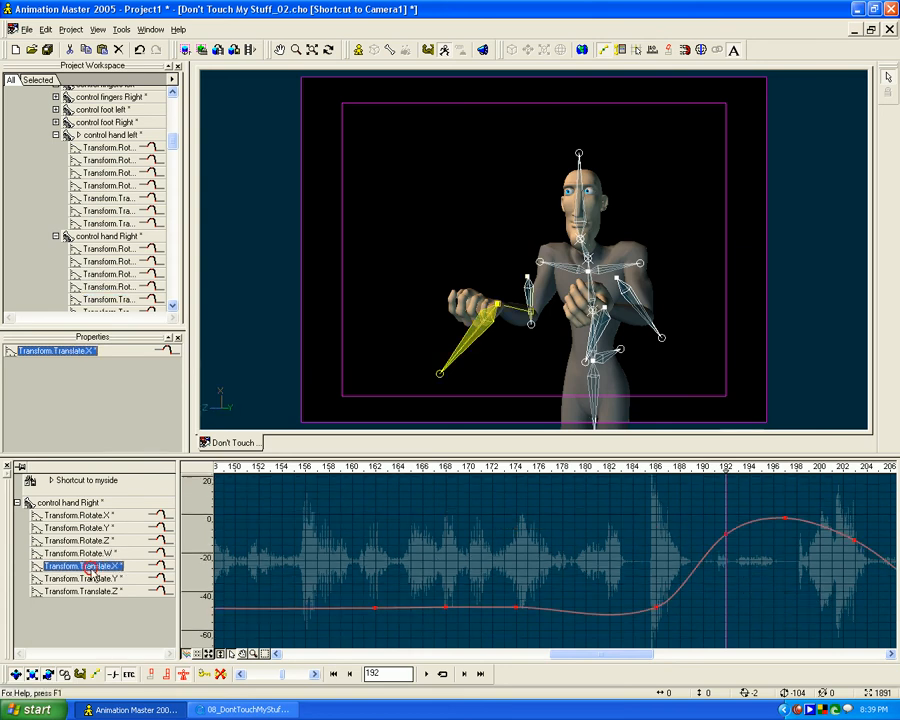
pyautogui.click(90, 580)
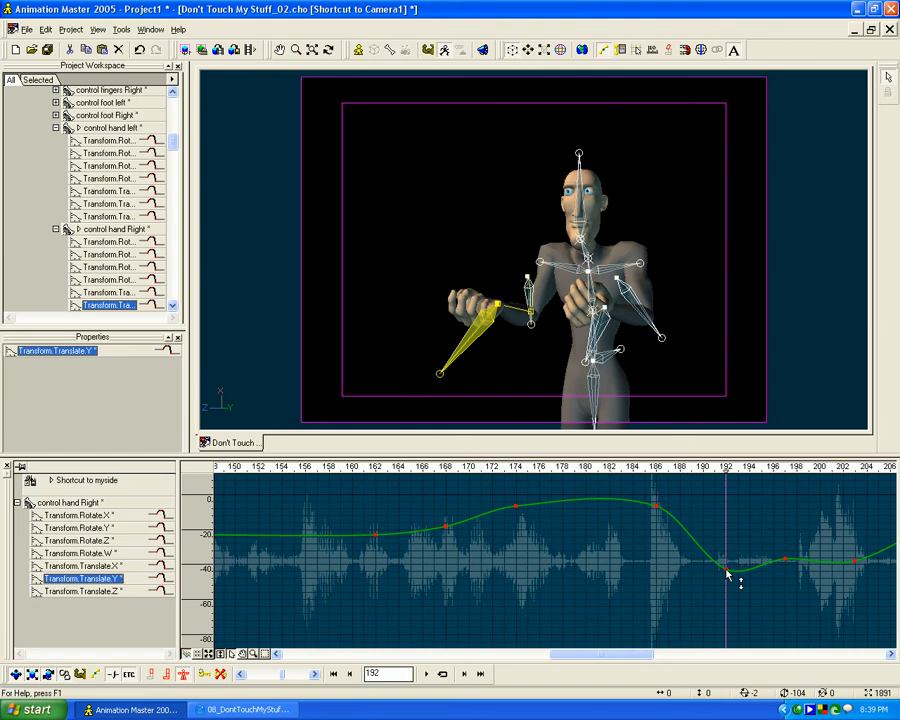
pyautogui.moveTo(726, 570)
pyautogui.mouseDown()
pyautogui.moveTo(726, 558)
pyautogui.moveTo(727, 571)
pyautogui.mouseUp()
# - Lower the right hand's Translate.Z key slightly at frame 192 for a smoother descent, and review the motion up to frame 197
pyautogui.click(116, 592)
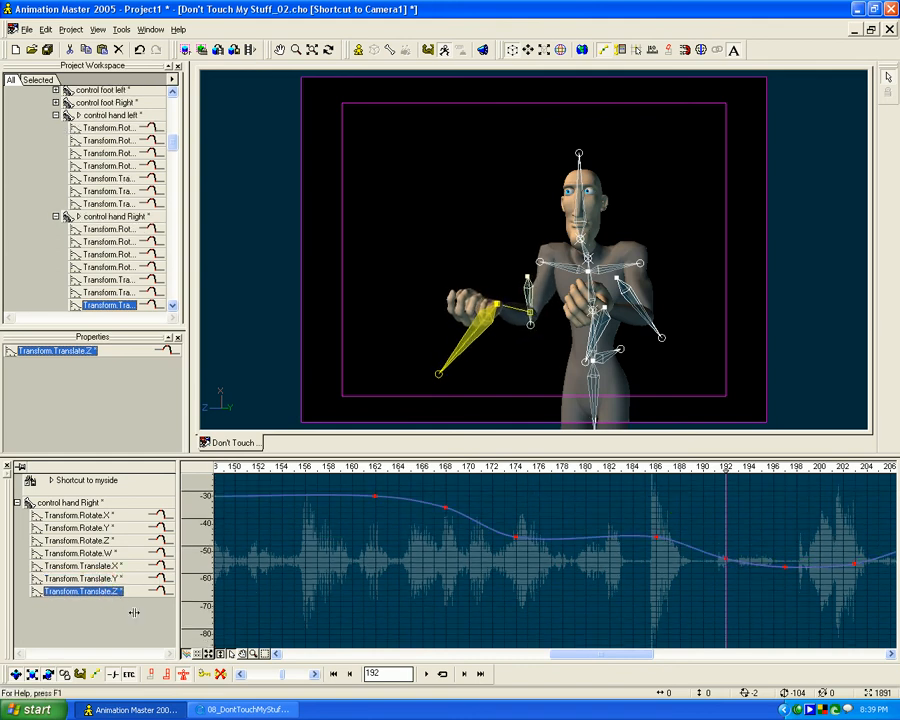
pyautogui.click(726, 560)
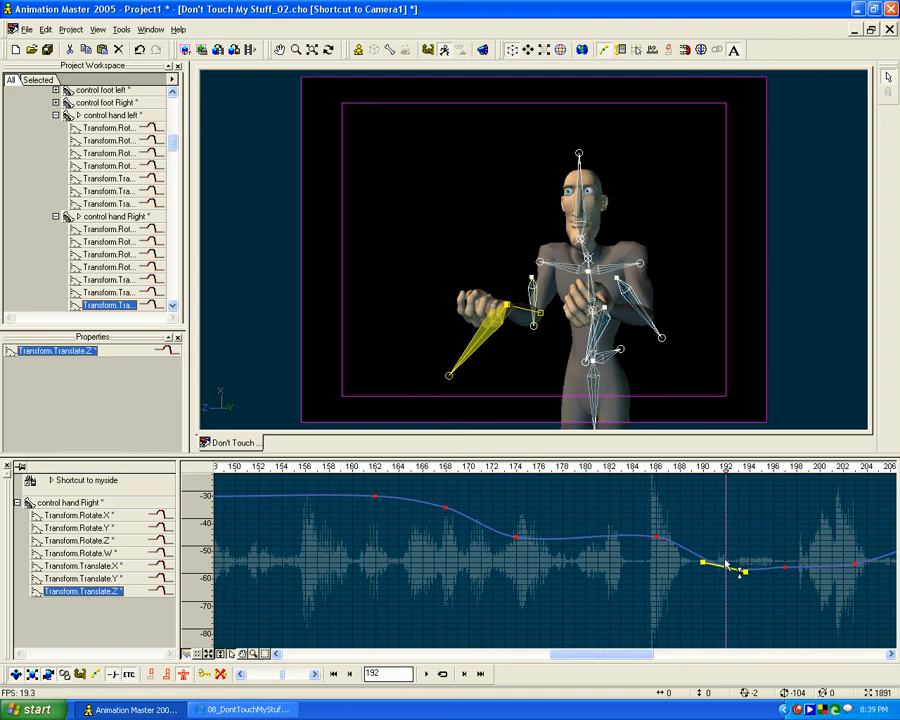
pyautogui.moveTo(726, 560); pyautogui.dragTo(727, 564)
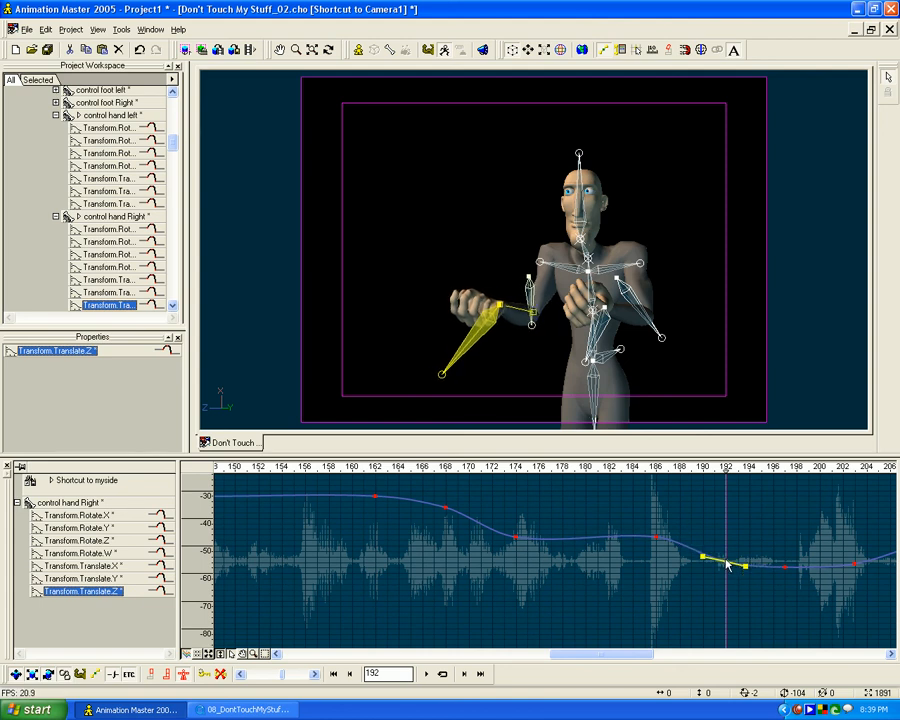
pyautogui.moveTo(726, 470)
pyautogui.mouseDown()
pyautogui.moveTo(638, 467)
pyautogui.moveTo(892, 470)
pyautogui.moveTo(481, 470)
pyautogui.moveTo(893, 470)
pyautogui.moveTo(588, 482)
pyautogui.moveTo(823, 471)
pyautogui.moveTo(526, 470)
pyautogui.moveTo(855, 468)
pyautogui.moveTo(608, 466)
pyautogui.moveTo(758, 464)
pyautogui.moveTo(657, 457)
pyautogui.moveTo(726, 452)
pyautogui.mouseUp()
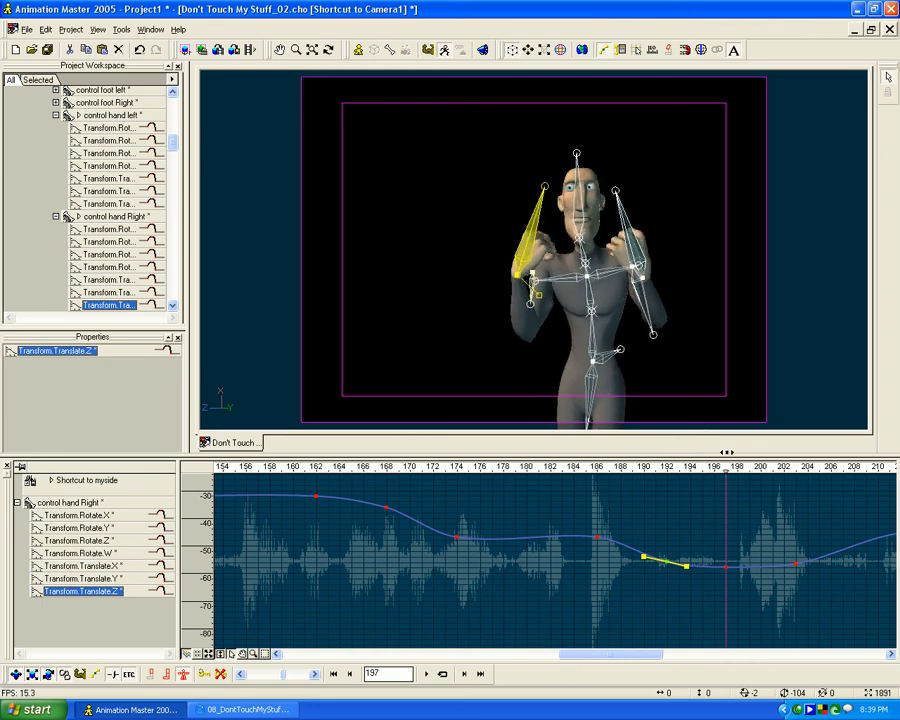
# - Raise the right clavicle control slightly at frame 197 and list its individual rotation curves
pyautogui.click(562, 281)
pyautogui.moveTo(534, 282); pyautogui.dragTo(535, 269)
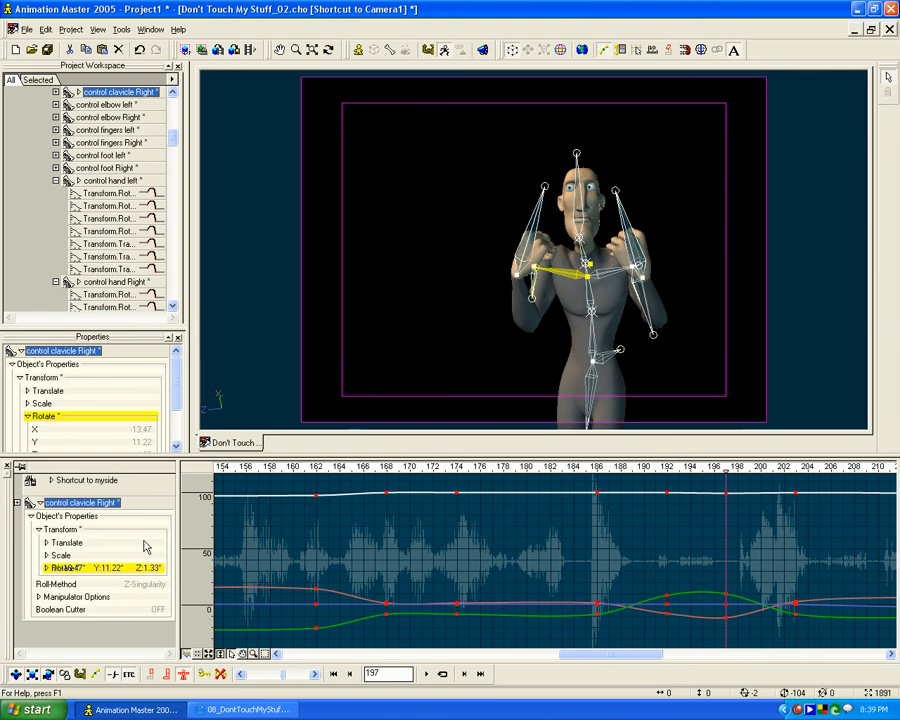
pyautogui.click(39, 503)
pyautogui.click(17, 503)
# - Raise the right clavicle's Rotate.W key slightly at frame 197 to flatten the dip in the curve
pyautogui.click(80, 515)
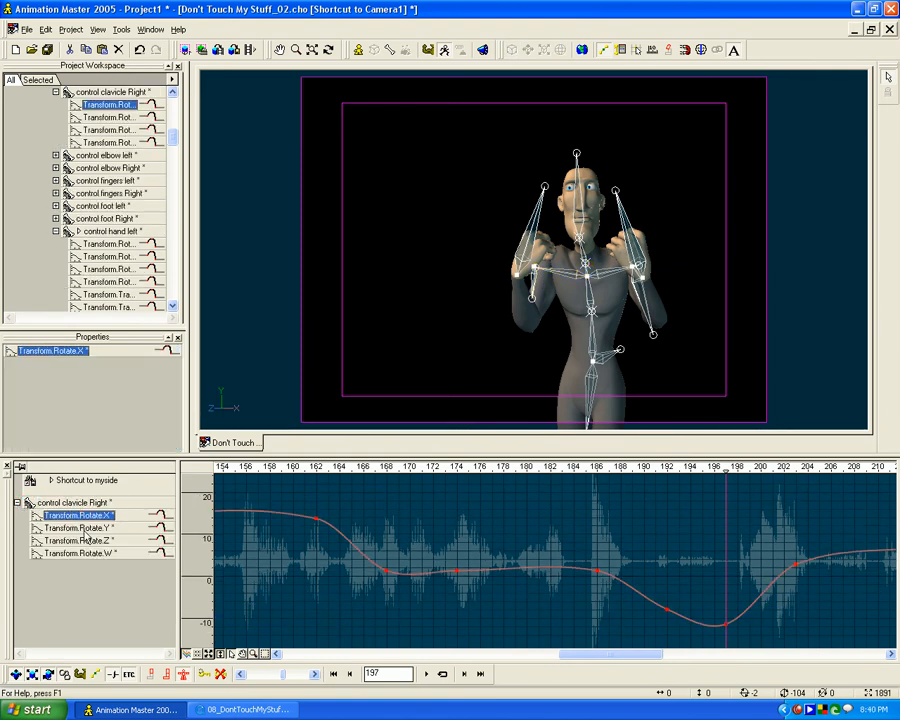
pyautogui.click(85, 528)
pyautogui.click(87, 541)
pyautogui.click(91, 553)
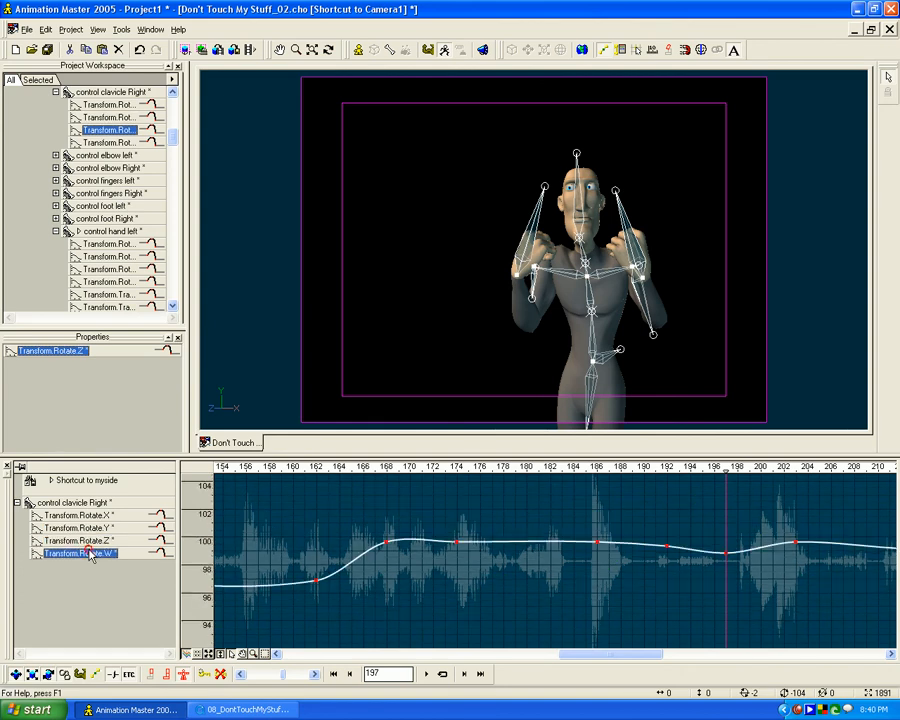
pyautogui.moveTo(726, 553); pyautogui.dragTo(728, 549)
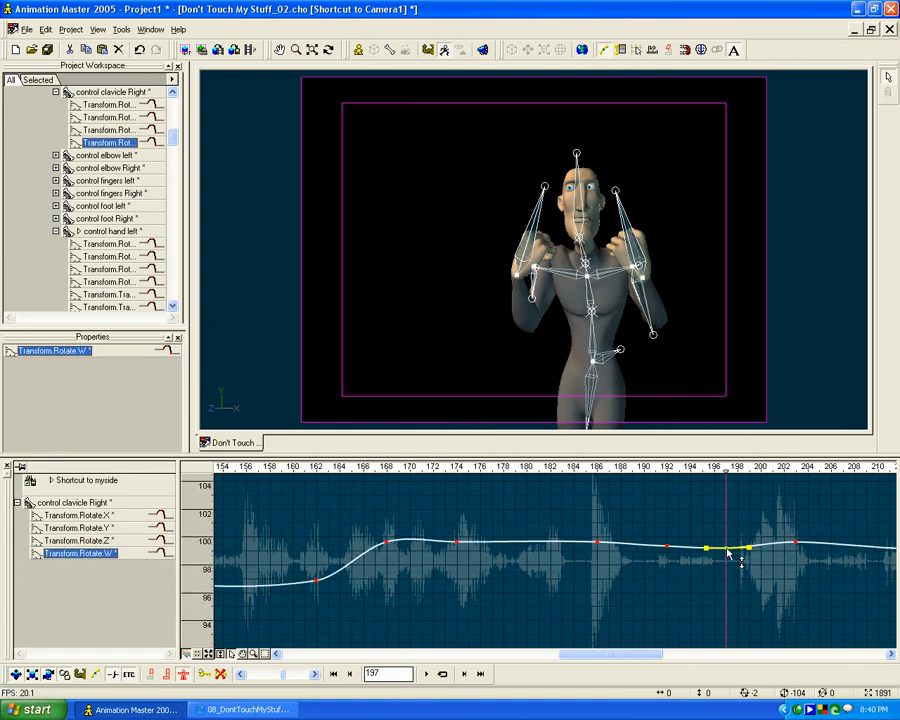
# - Steepen the right clavicle's Rotate.X tangent at frame 192 toward the frame 197 key, and review the motion through frame 202
pyautogui.click(91, 541)
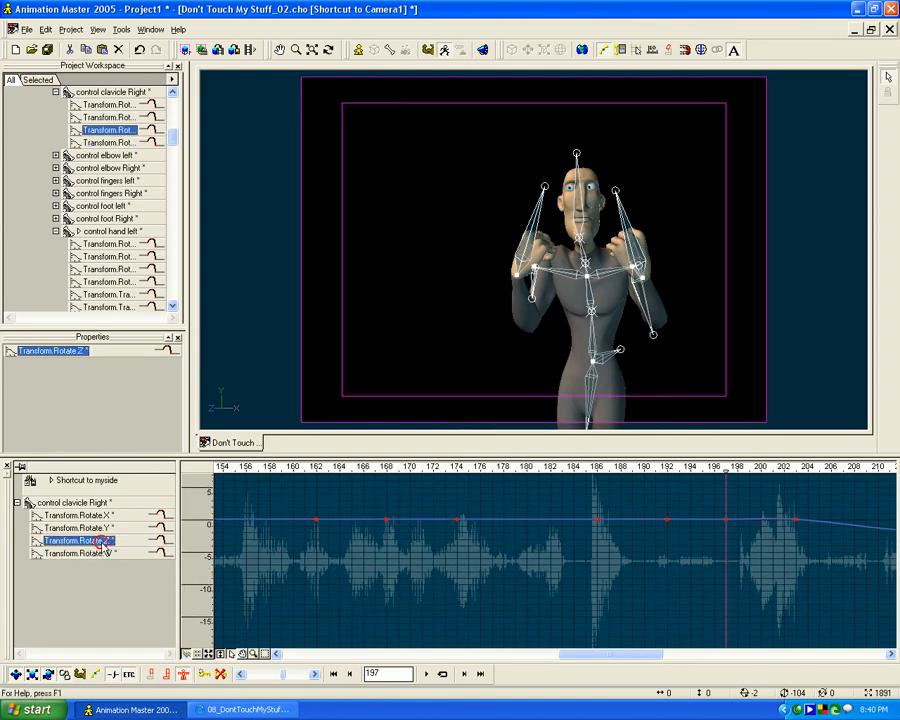
pyautogui.click(100, 528)
pyautogui.moveTo(731, 483)
pyautogui.mouseDown()
pyautogui.moveTo(644, 472)
pyautogui.moveTo(818, 466)
pyautogui.moveTo(727, 466)
pyautogui.mouseUp()
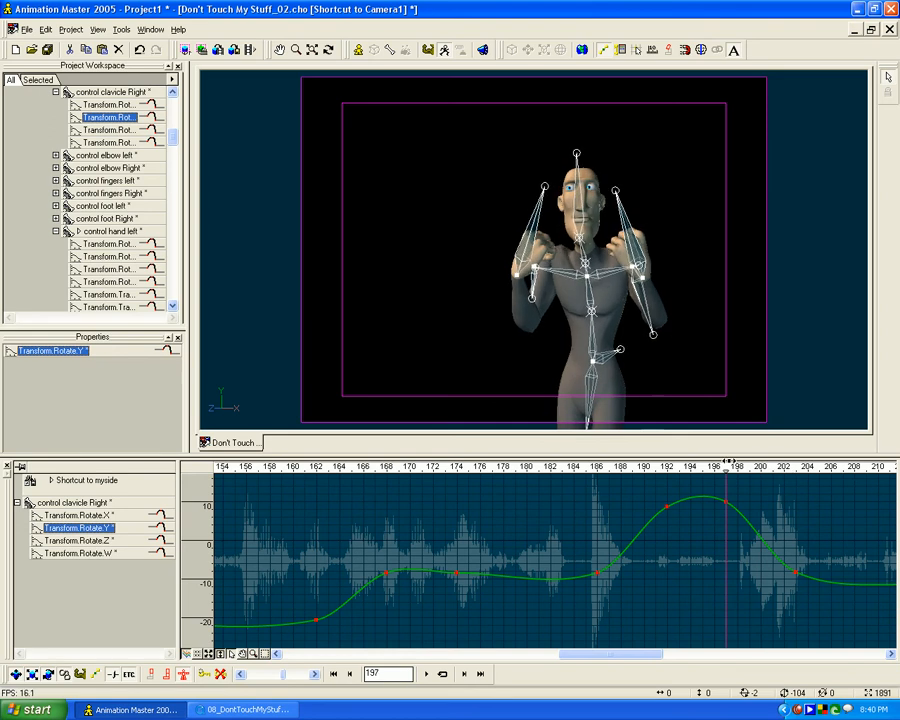
pyautogui.click(93, 516)
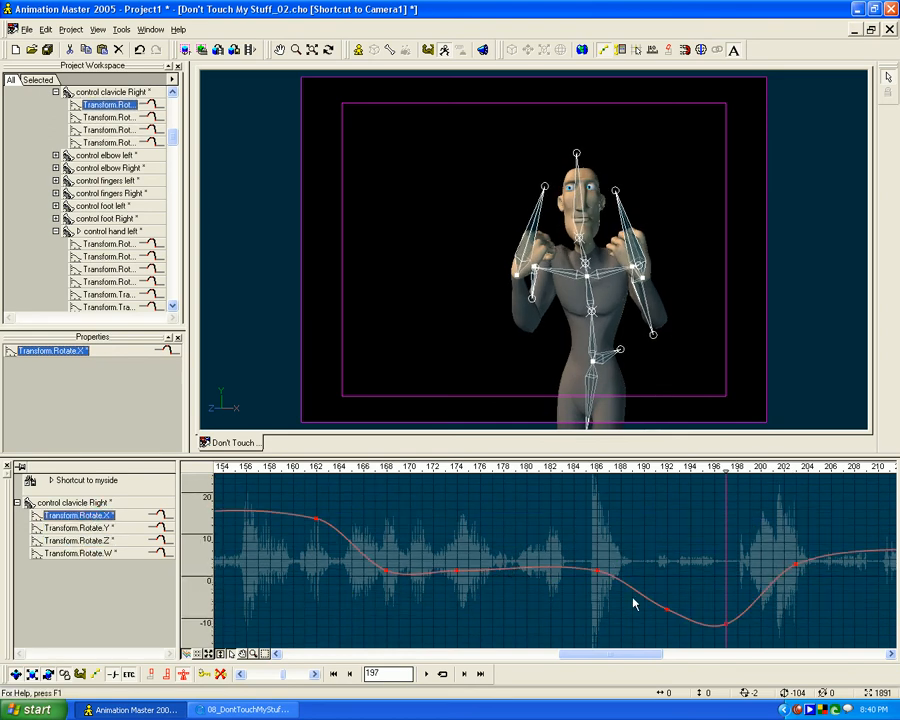
pyautogui.click(670, 613)
pyautogui.moveTo(688, 620); pyautogui.dragTo(688, 624)
pyautogui.moveTo(657, 470); pyautogui.dragTo(795, 484)
pyautogui.moveTo(852, 480); pyautogui.dragTo(762, 482)
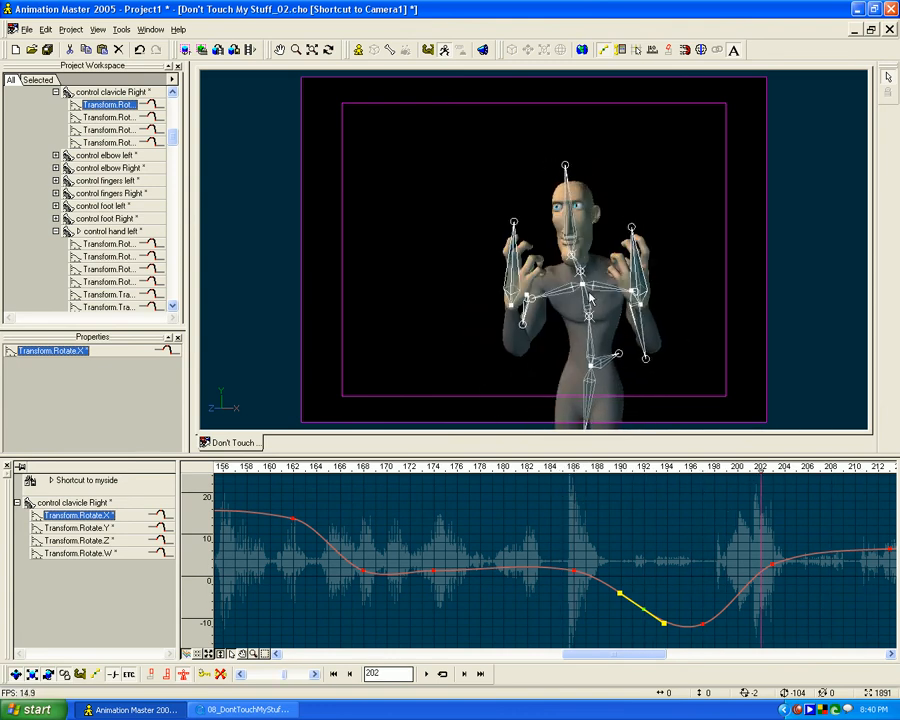
# - Smooth the neck's Rotate.X curve by raising the frame 197 key and lowering the frame 192 key into a gentle descent
pyautogui.click(576, 265)
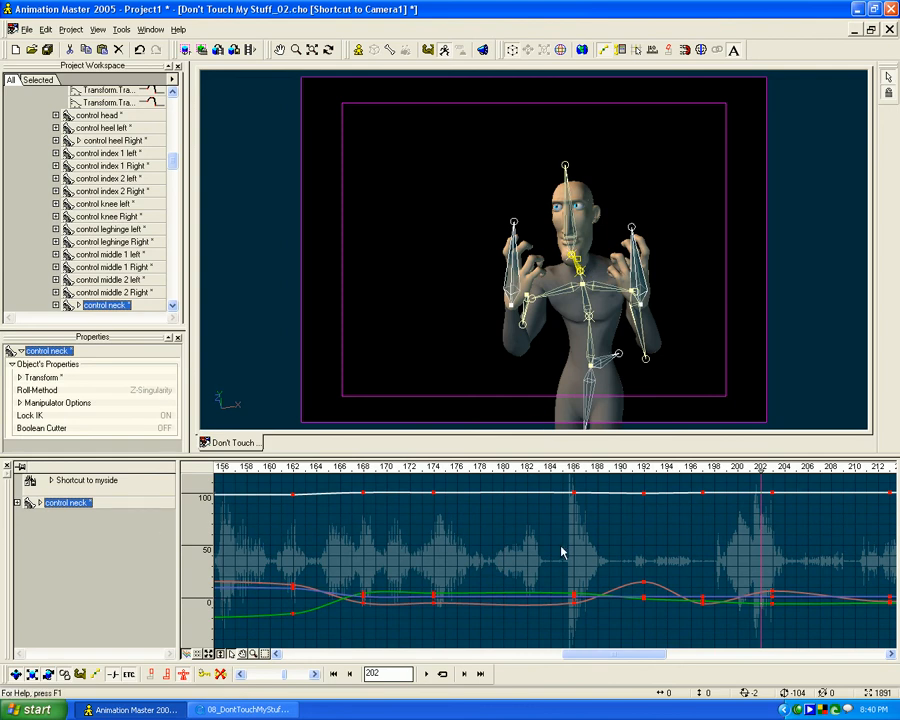
pyautogui.click(16, 502)
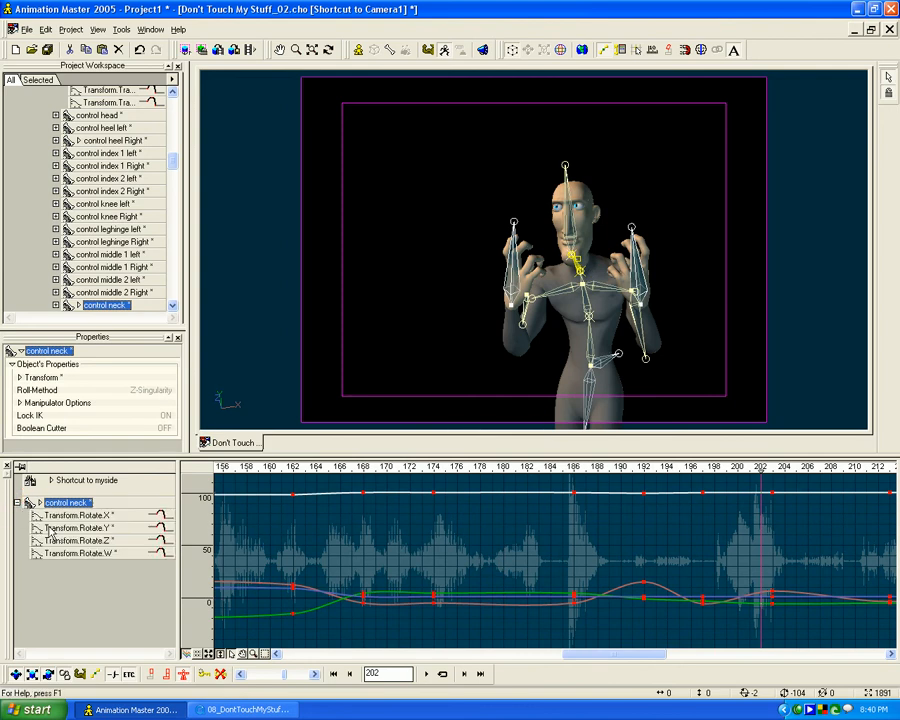
pyautogui.click(106, 516)
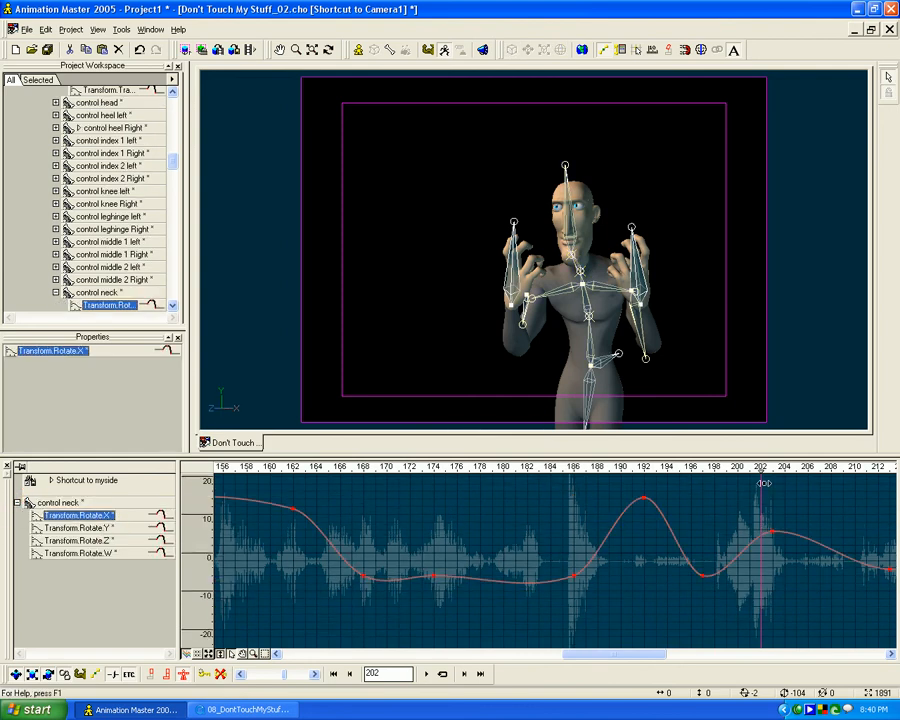
pyautogui.click(702, 574)
pyautogui.moveTo(703, 578); pyautogui.dragTo(704, 533)
pyautogui.moveTo(645, 498); pyautogui.dragTo(645, 526)
pyautogui.moveTo(705, 531)
pyautogui.mouseDown()
pyautogui.moveTo(702, 516)
pyautogui.moveTo(702, 528)
pyautogui.mouseUp()
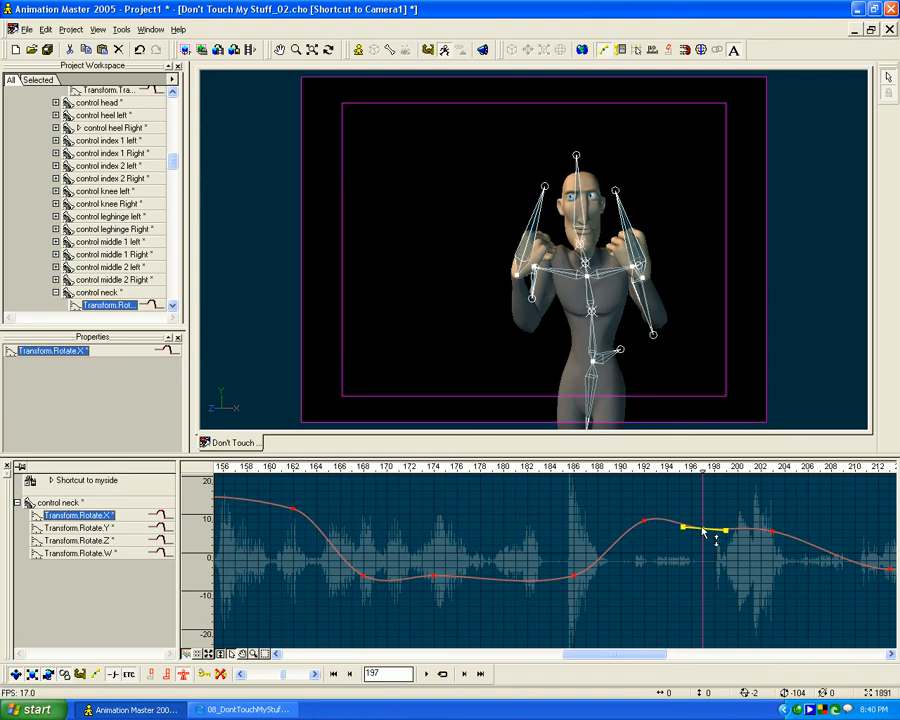
# - Lower the neck's Rotate.Y and Rotate.W keys slightly at frame 197, and step back to frame 196
pyautogui.click(77, 528)
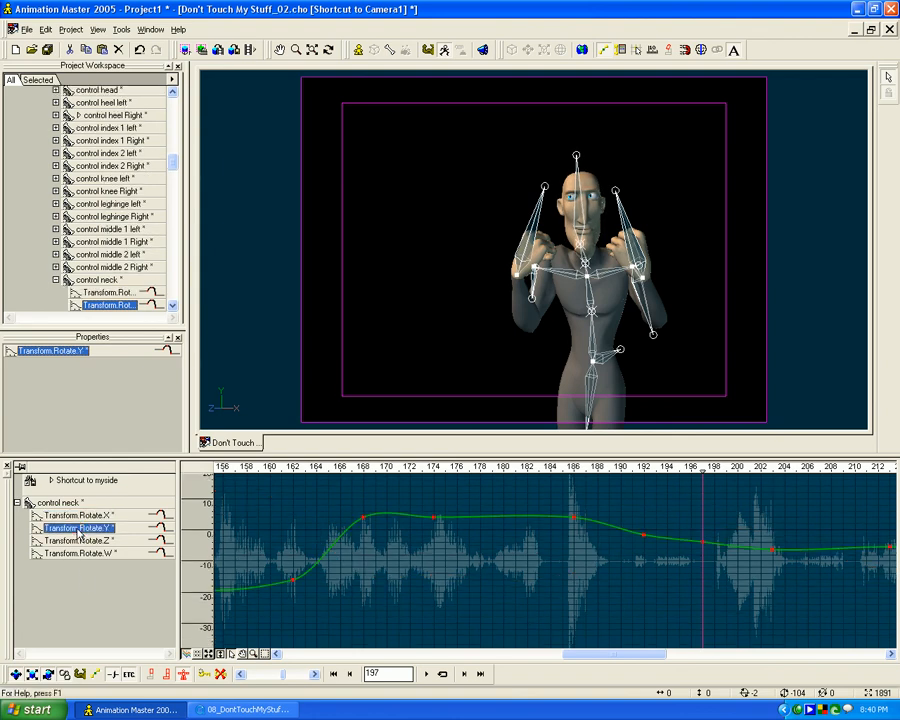
pyautogui.click(703, 546)
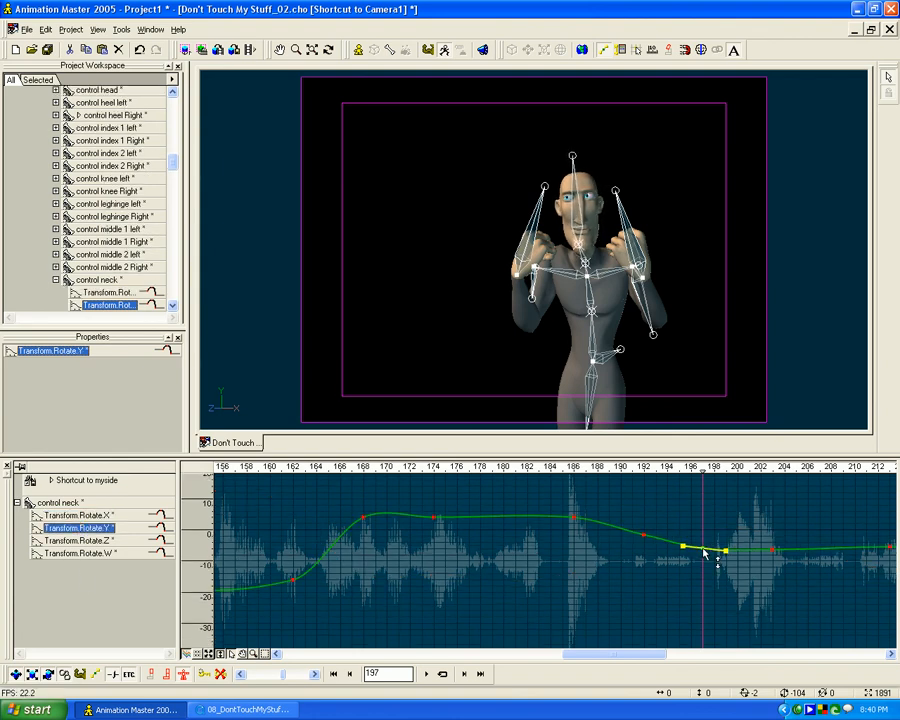
pyautogui.click(126, 542)
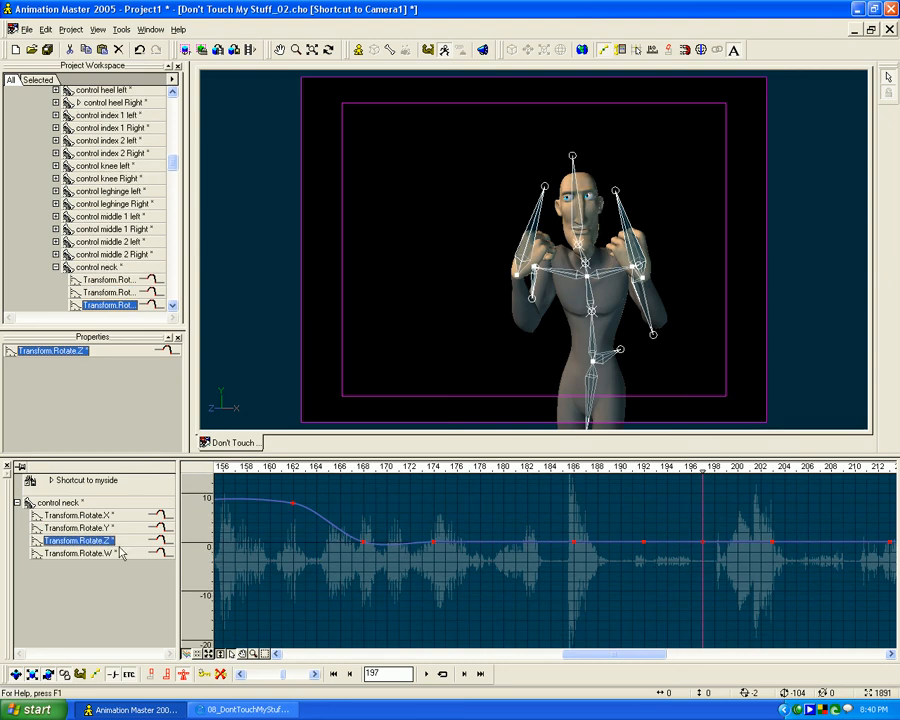
pyautogui.click(129, 552)
pyautogui.moveTo(707, 543); pyautogui.dragTo(705, 551)
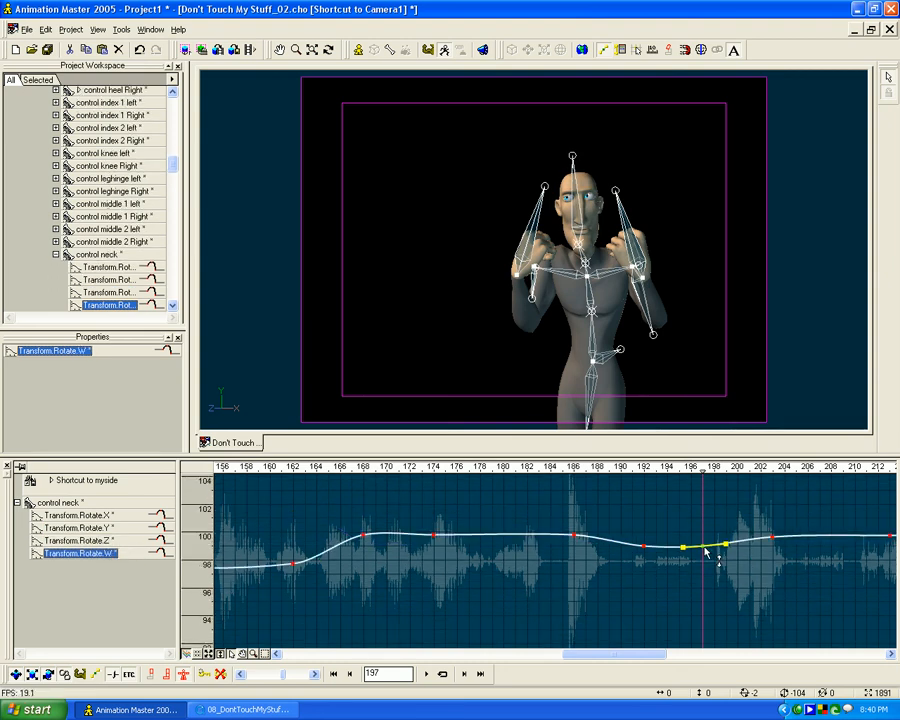
pyautogui.moveTo(702, 475)
pyautogui.mouseDown()
pyautogui.moveTo(667, 473)
pyautogui.moveTo(813, 472)
pyautogui.moveTo(696, 481)
pyautogui.mouseUp()
# - Lower the head control's Rotate.X key at frame 197 to about -40 so the curve dips smoothly past frame 192
pyautogui.click(575, 175)
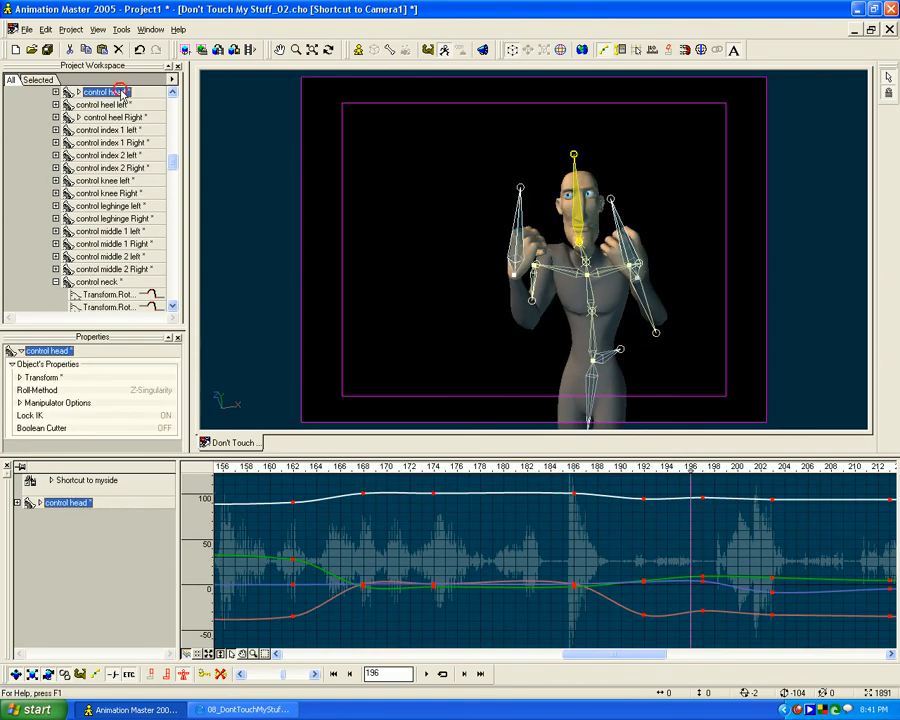
pyautogui.click(17, 503)
pyautogui.click(86, 517)
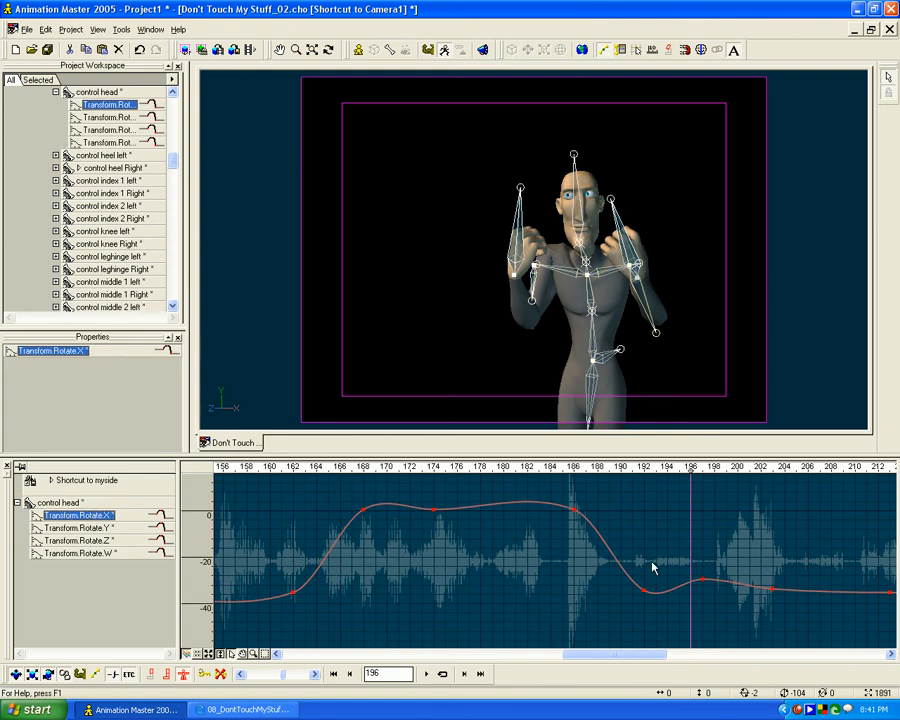
pyautogui.click(703, 582)
pyautogui.moveTo(703, 585); pyautogui.dragTo(703, 610)
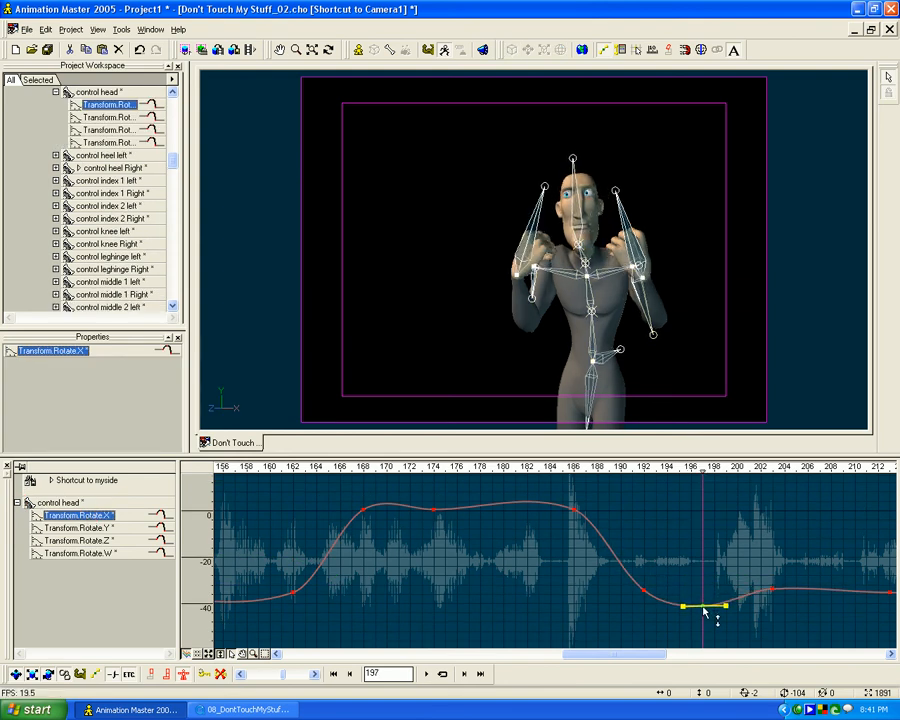
# - Raise the head control's Rotate.Y key slightly at frame 197
pyautogui.click(101, 529)
pyautogui.click(703, 579)
pyautogui.moveTo(703, 584); pyautogui.dragTo(703, 579)
# - Check the head control's Rotate.Z keys at frames 192 and 197, and lower its Rotate.W key at frame 197
pyautogui.click(155, 543)
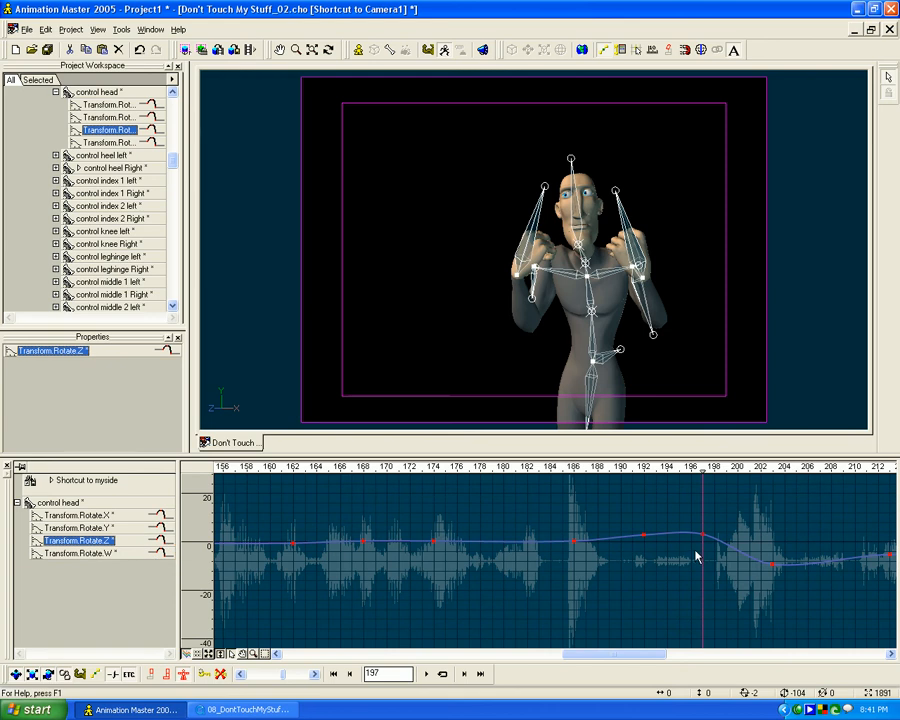
pyautogui.click(645, 538)
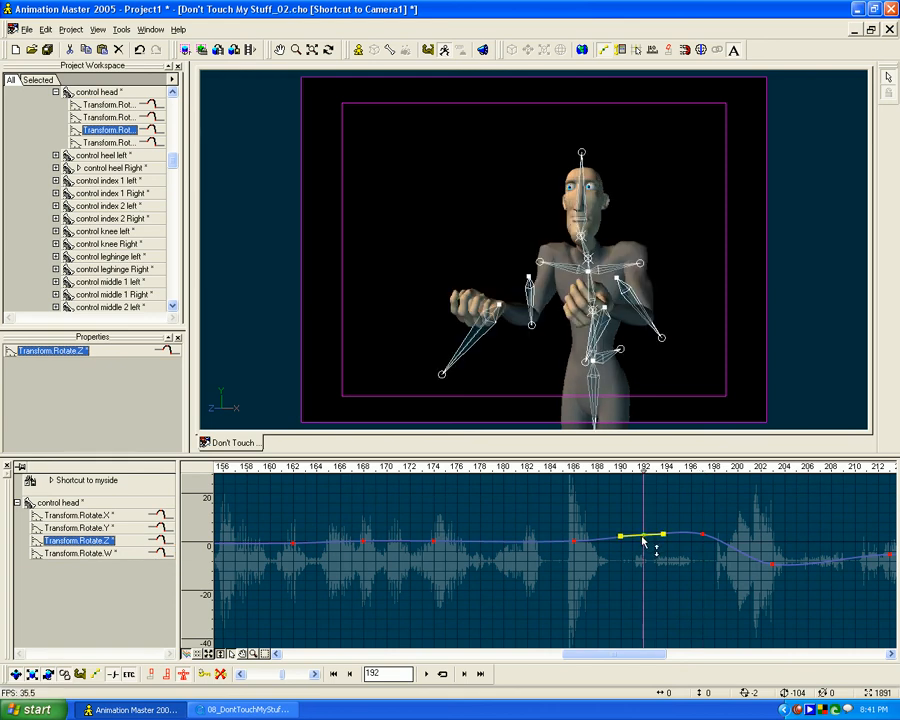
pyautogui.click(703, 536)
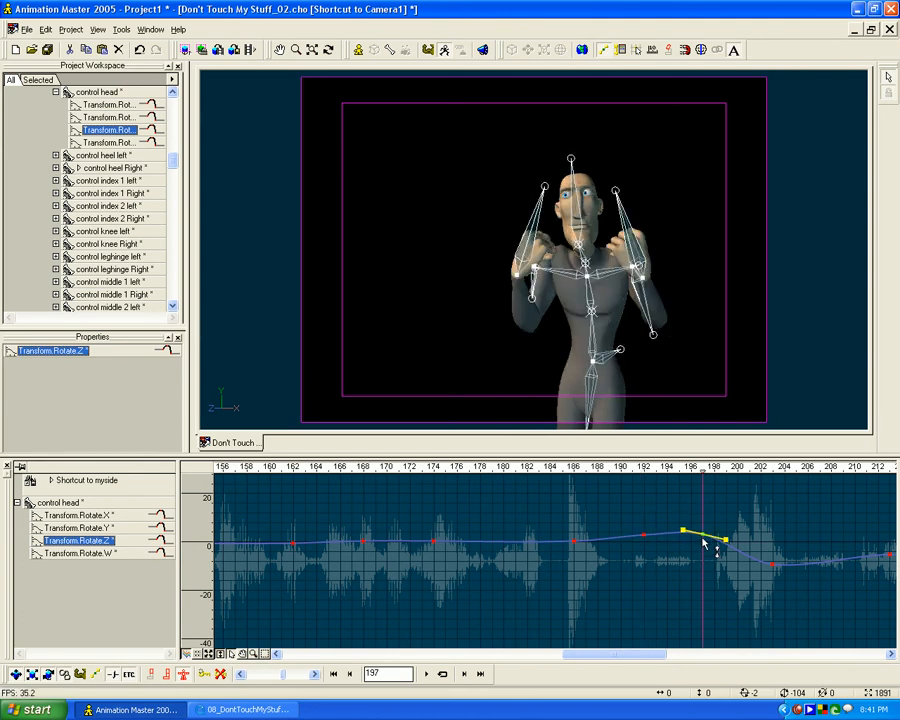
pyautogui.click(80, 553)
pyautogui.moveTo(703, 536); pyautogui.dragTo(702, 552)
# - Steepen the head control's Rotate.Z tangent at frame 192 toward the frame 197 key, and scrub the motion to frame 200
pyautogui.click(78, 540)
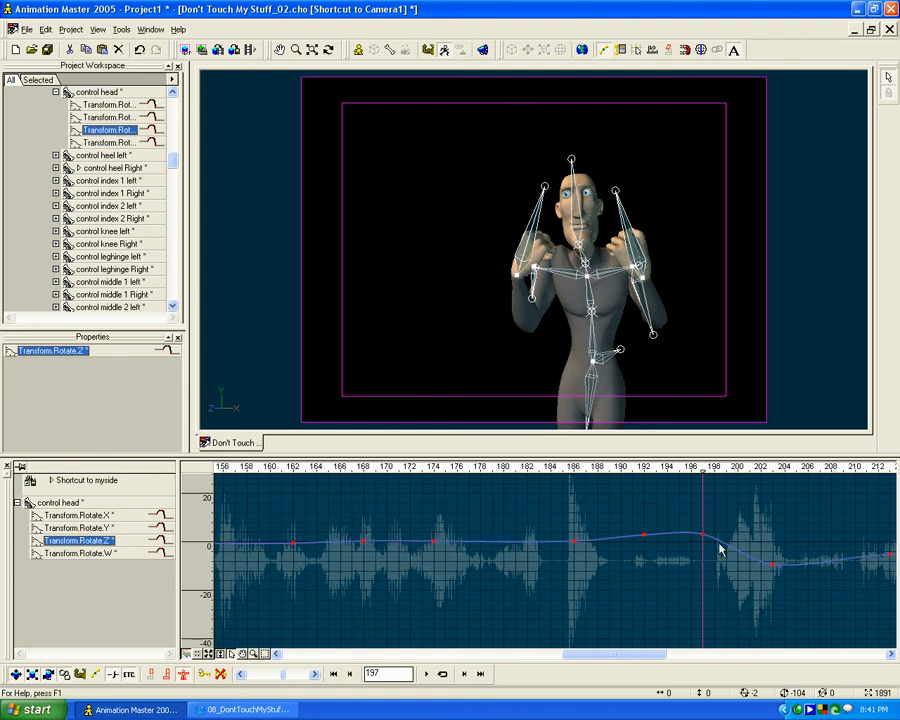
pyautogui.click(644, 537)
pyautogui.moveTo(664, 535); pyautogui.dragTo(665, 530)
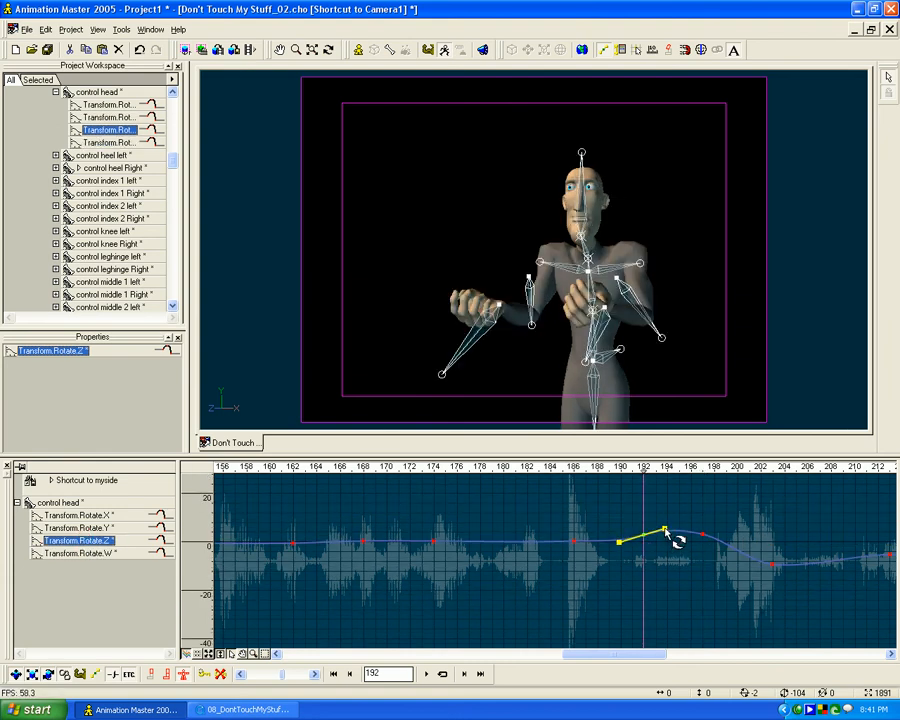
pyautogui.moveTo(627, 470)
pyautogui.mouseDown()
pyautogui.moveTo(396, 470)
pyautogui.moveTo(889, 466)
pyautogui.moveTo(520, 468)
pyautogui.moveTo(679, 468)
pyautogui.moveTo(538, 478)
pyautogui.moveTo(689, 468)
pyautogui.moveTo(679, 468)
pyautogui.mouseUp()
# - Save the Don't Touch My Stuff_02 choreography
pyautogui.scroll(15, 125, 115)
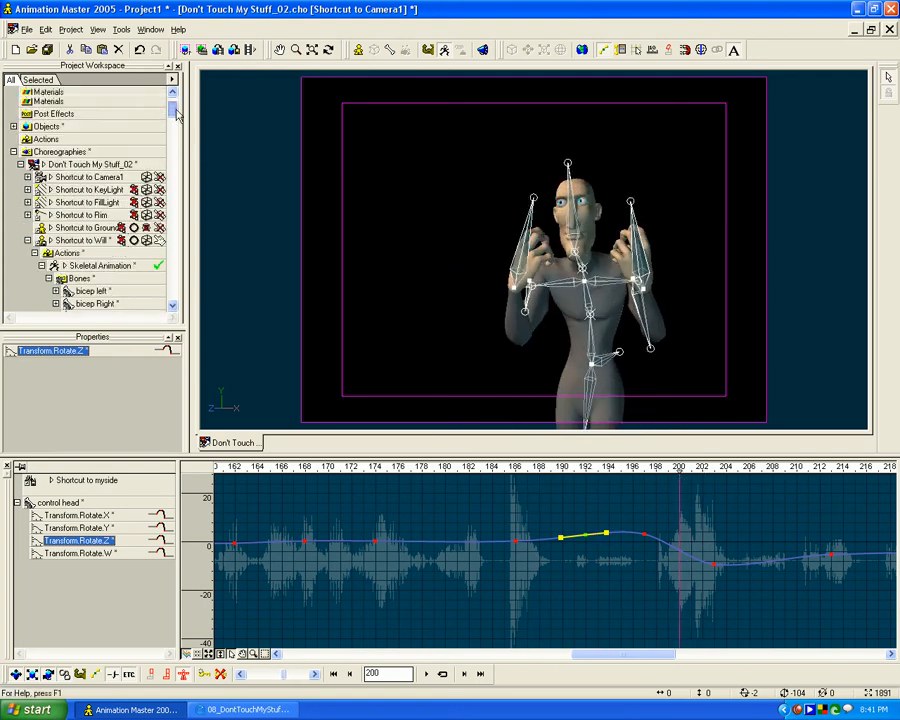
pyautogui.rightClick(117, 185)
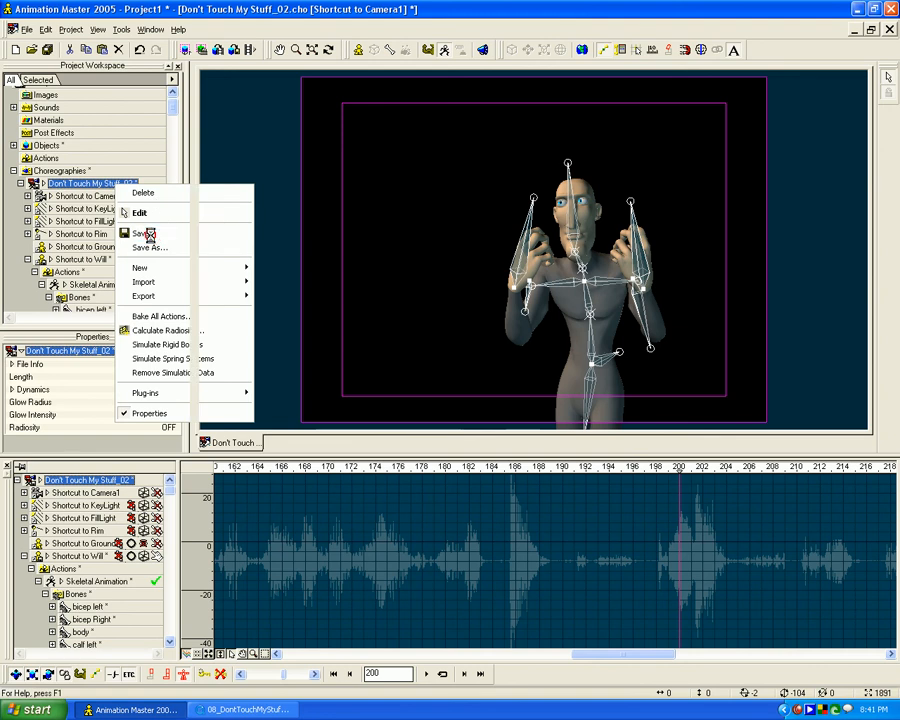
pyautogui.click(145, 234)
# - Collapse the expanded hand, head and other control bones in the project tree, and switch the timeline to keyframe view at frame 203
pyautogui.moveTo(171, 107); pyautogui.dragTo(171, 133)
pyautogui.scroll(1, 121, 148)
pyautogui.click(56, 162)
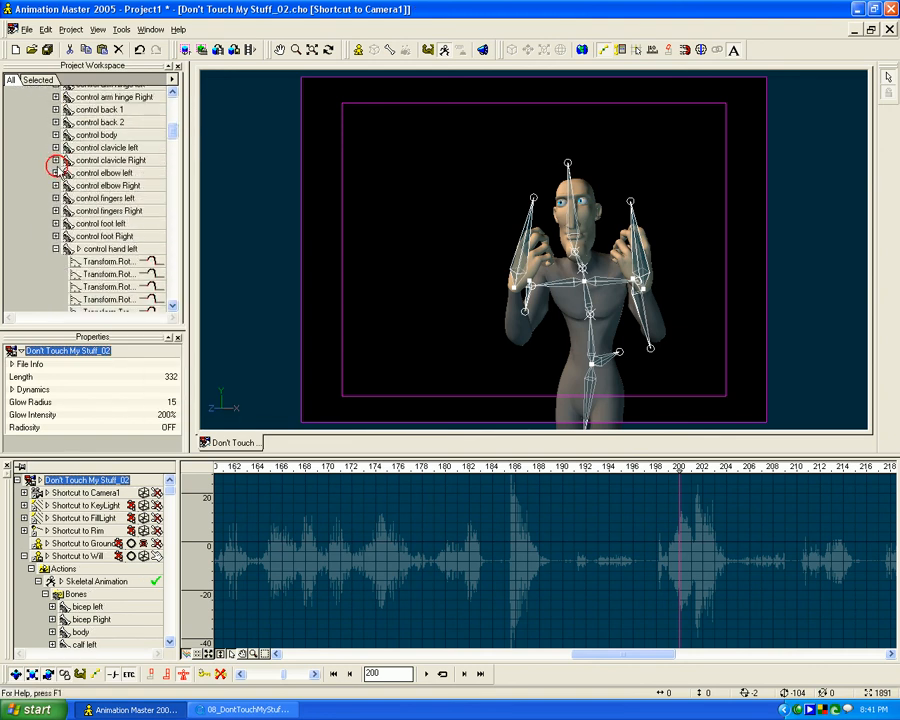
pyautogui.click(56, 250)
pyautogui.click(56, 211)
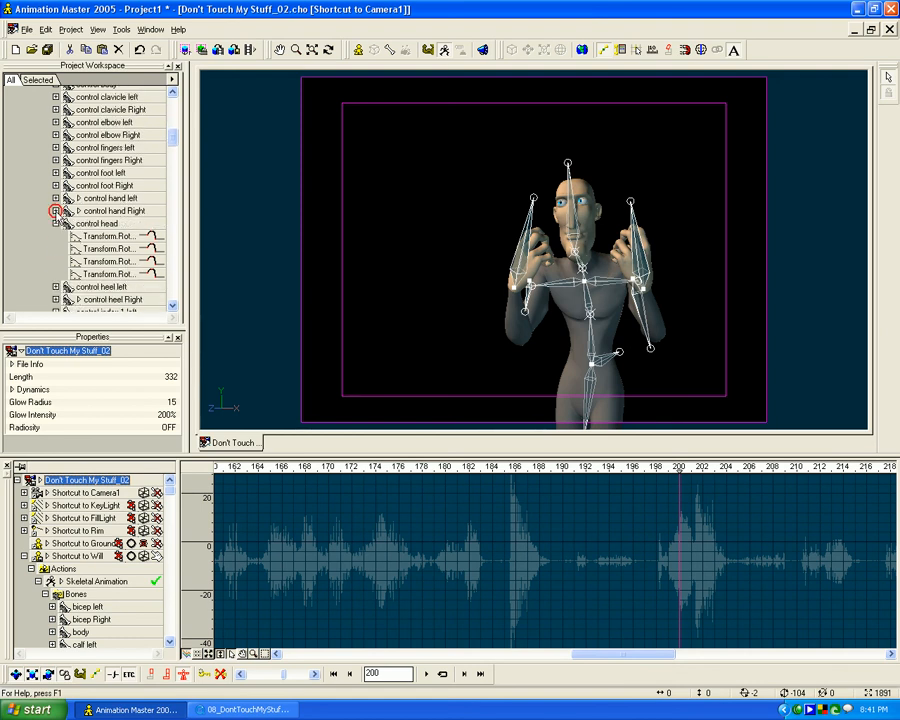
pyautogui.click(57, 225)
pyautogui.scroll(-6, 60, 232)
pyautogui.click(57, 186)
pyautogui.moveTo(174, 155); pyautogui.dragTo(172, 273)
pyautogui.click(172, 273)
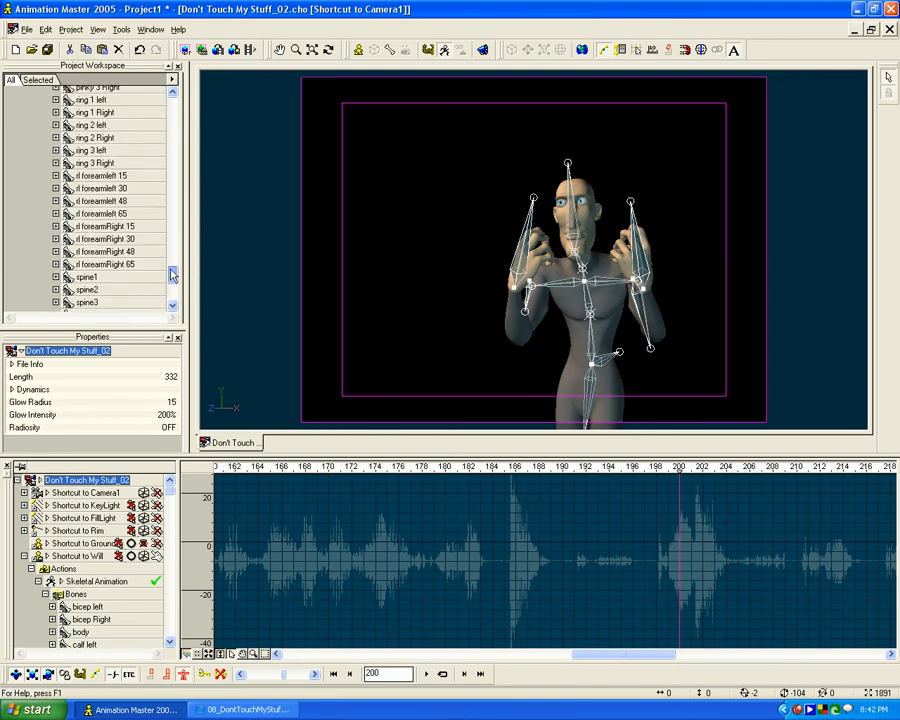
pyautogui.click(197, 655)
pyautogui.moveTo(643, 482); pyautogui.dragTo(679, 471)
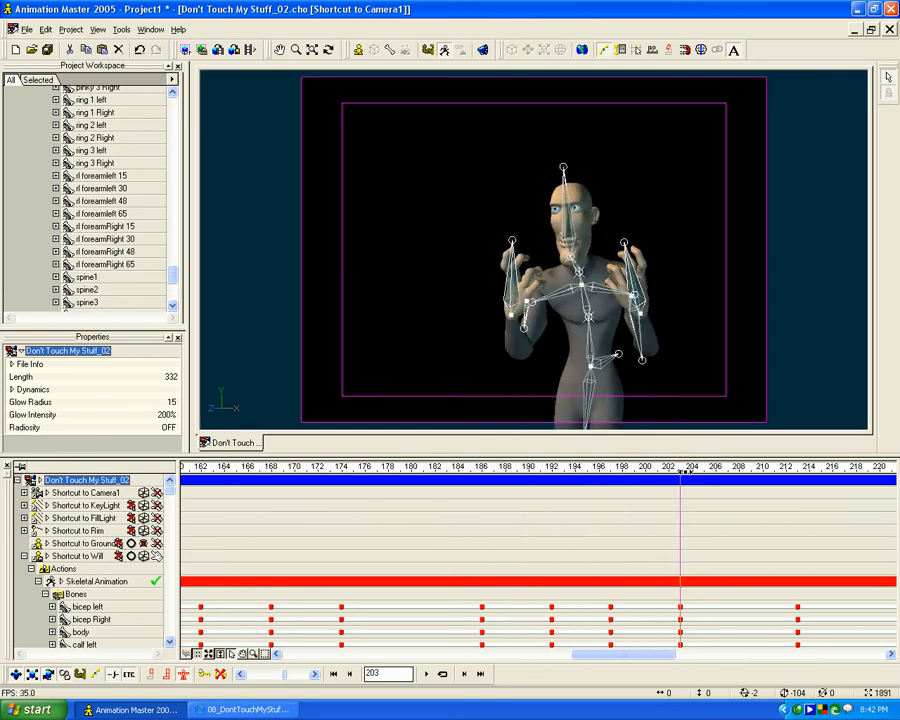
# - Step back and forth through the DontTouchMyStuff reference video to study how the actor's head and hands move into the raised-hands pose
pyautogui.click(245, 709)
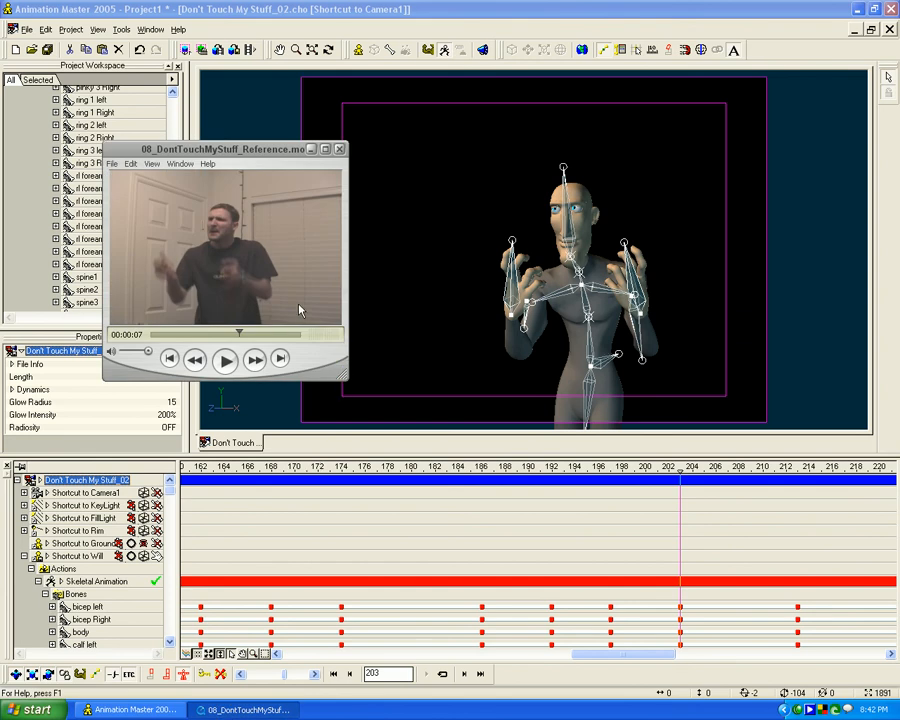
pyautogui.click(287, 302)
pyautogui.press('Right')
pyautogui.press('Right')
pyautogui.press('Right')
pyautogui.press('Right')
pyautogui.press('Right')
pyautogui.press('Right')
pyautogui.press('Right')
pyautogui.press('Right')
pyautogui.press('Left')
pyautogui.press('Left')
pyautogui.press('Left')
pyautogui.press('Left')
pyautogui.press('Left')
pyautogui.press('Left')
pyautogui.press('Left')
pyautogui.press('Right')
pyautogui.press('Right')
pyautogui.press('Right')
pyautogui.press('Right')
pyautogui.press('Right')
pyautogui.press('Right')
pyautogui.press('Right')
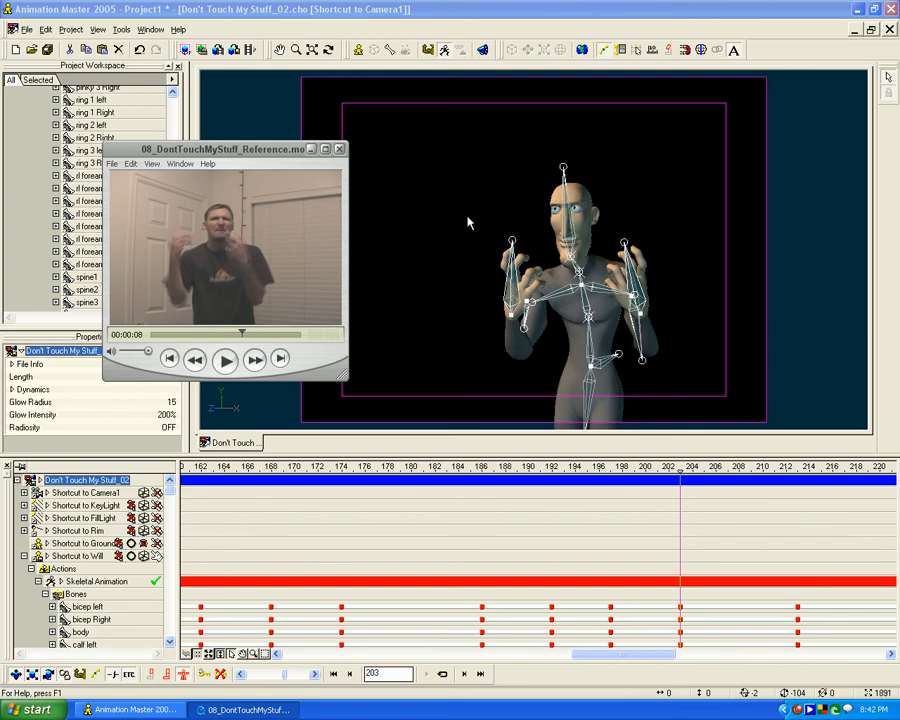
# - Rotate Will's neck control upward at frame 197
pyautogui.moveTo(686, 487)
pyautogui.mouseDown()
pyautogui.moveTo(682, 467)
pyautogui.moveTo(516, 467)
pyautogui.moveTo(698, 468)
pyautogui.moveTo(612, 470)
pyautogui.moveTo(618, 482)
pyautogui.mouseUp()
pyautogui.click(577, 246)
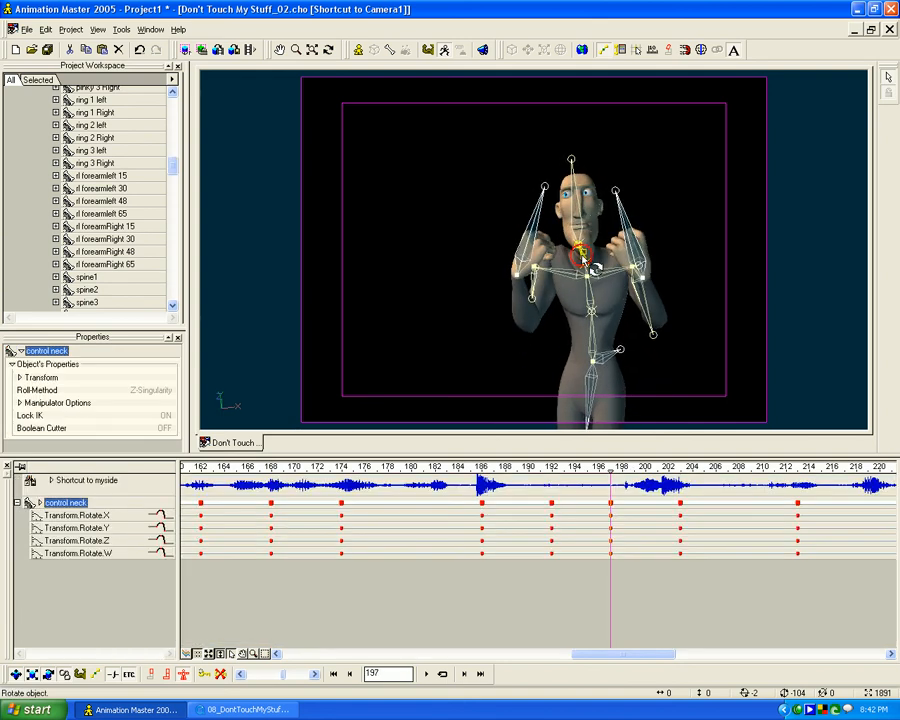
pyautogui.moveTo(577, 245); pyautogui.dragTo(588, 222)
# - Tilt the head control forward at frame 197 from a side angle so the head leans back less, and return to the camera view
pyautogui.click(591, 174)
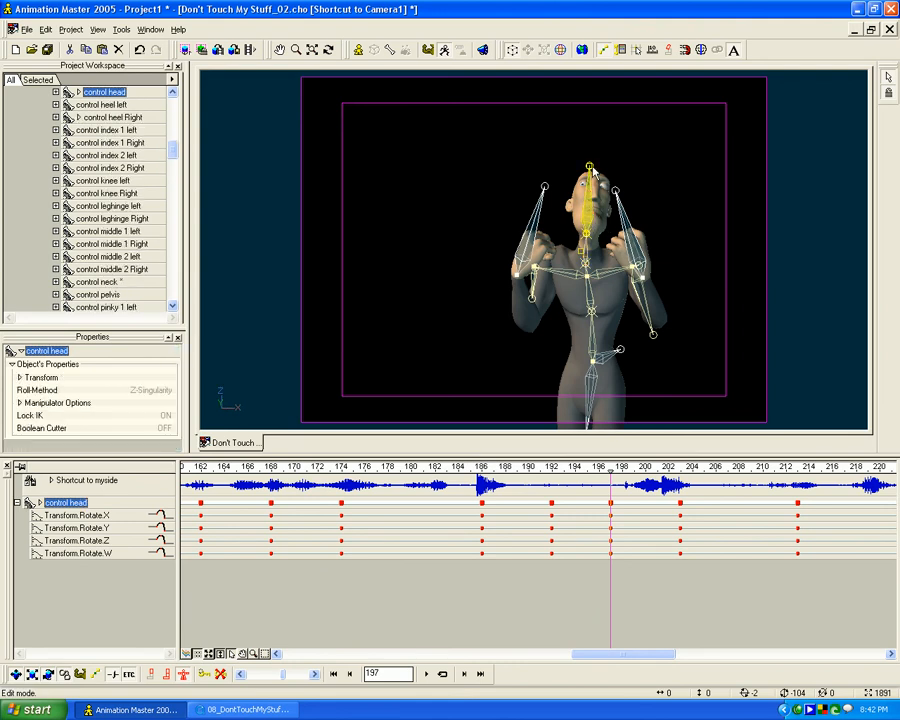
pyautogui.press('KP_7')
pyautogui.press('t')
pyautogui.moveTo(592, 193); pyautogui.dragTo(553, 202)
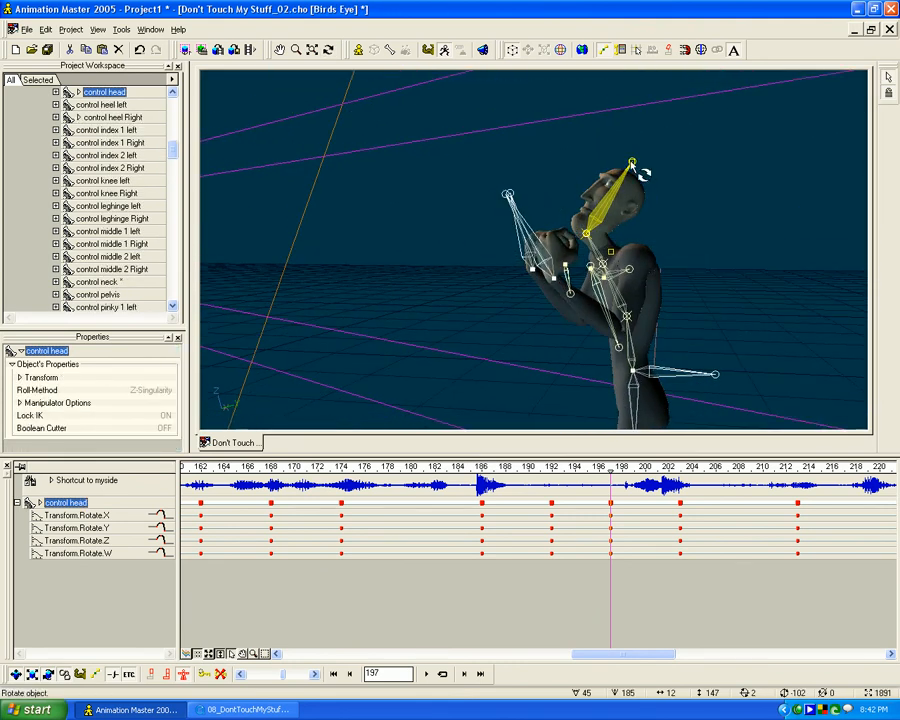
pyautogui.moveTo(631, 162); pyautogui.dragTo(613, 134)
pyautogui.press('KP_0')
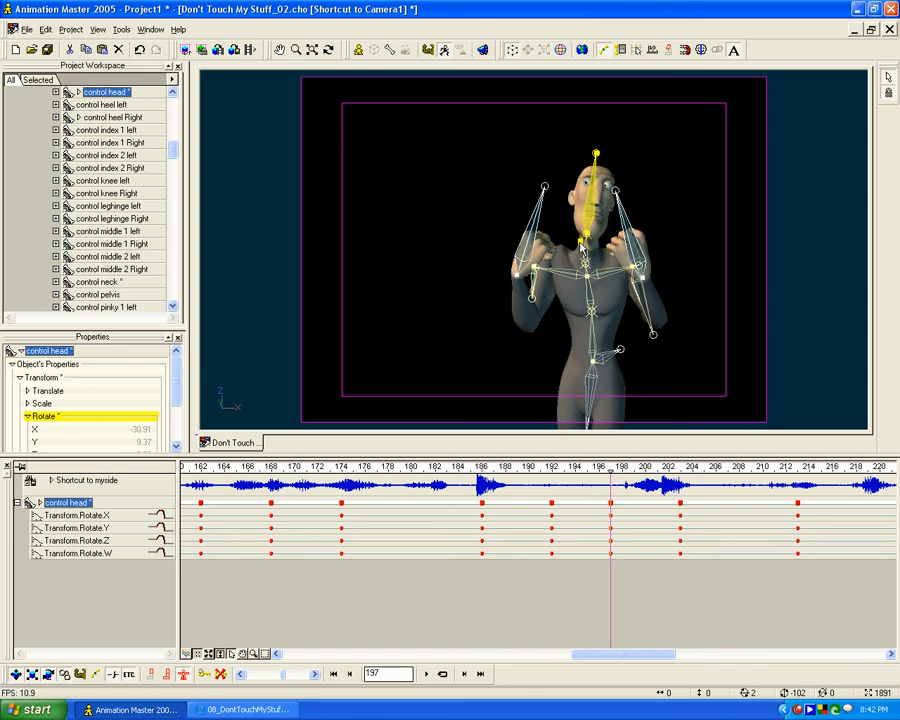
# - Key a breakdown pose at frame 208 and move the left hand control forward from a side angle
pyautogui.click(510, 568)
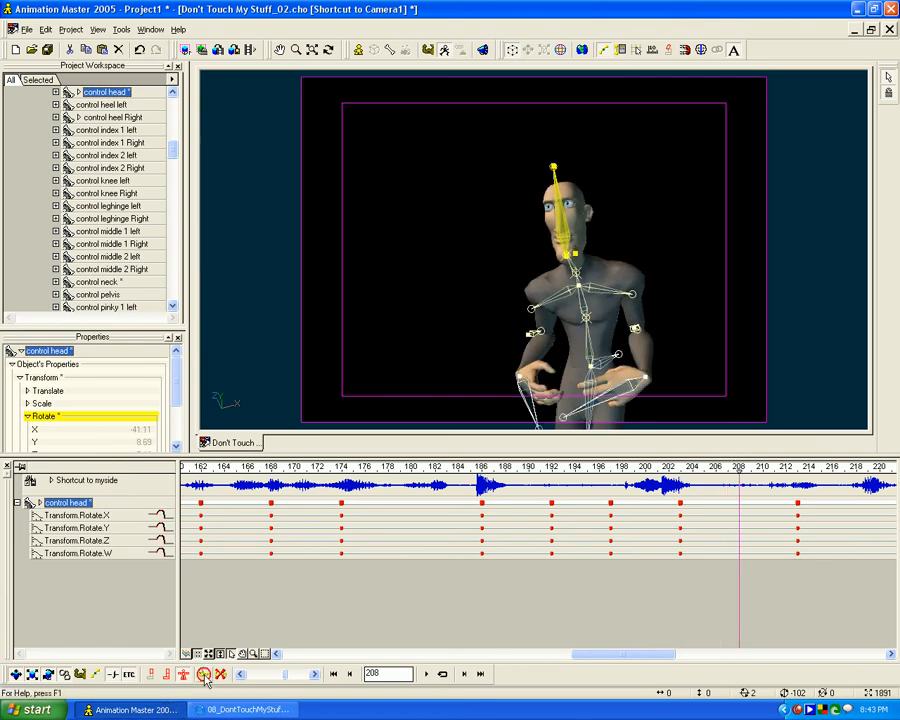
pyautogui.press('7')
pyautogui.press('t')
pyautogui.moveTo(641, 318); pyautogui.dragTo(622, 198)
pyautogui.press('m')
pyautogui.press('t')
pyautogui.moveTo(657, 281); pyautogui.dragTo(668, 305)
pyautogui.moveTo(739, 465)
pyautogui.mouseDown()
pyautogui.moveTo(680, 464)
pyautogui.moveTo(774, 464)
pyautogui.moveTo(682, 464)
pyautogui.moveTo(739, 464)
pyautogui.mouseUp()
# - Move the right hand control forward at frame 208 to about X -40.95, Y -36.33, Z -54.89 cm, and return to the camera view
pyautogui.click(587, 321)
pyautogui.press('t')
pyautogui.moveTo(596, 321); pyautogui.dragTo(548, 316)
pyautogui.click(585, 301)
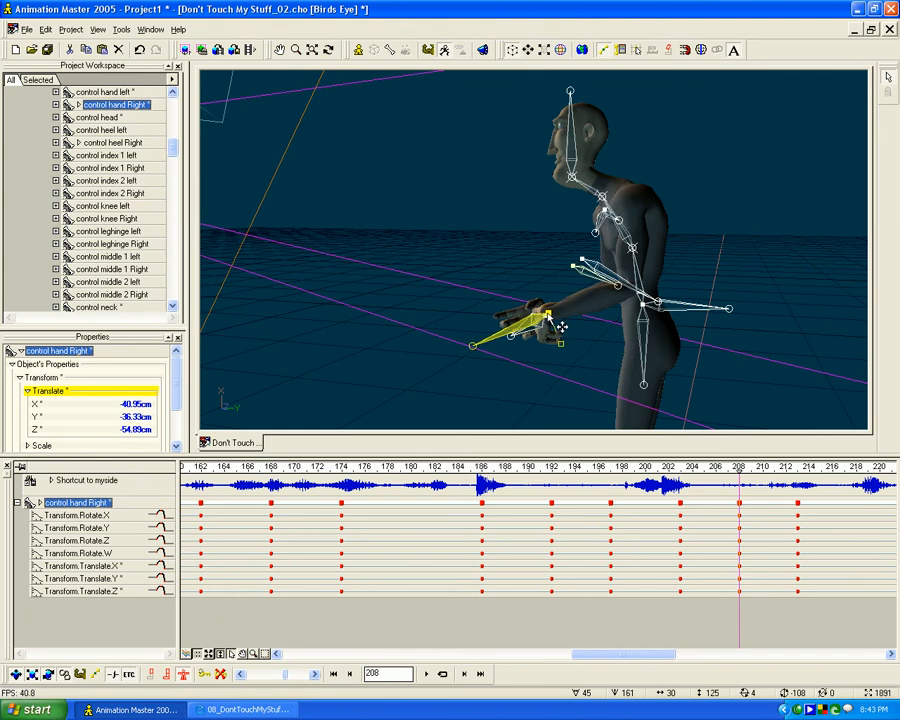
pyautogui.moveTo(739, 471)
pyautogui.mouseDown()
pyautogui.moveTo(645, 479)
pyautogui.moveTo(838, 470)
pyautogui.moveTo(712, 481)
pyautogui.moveTo(810, 481)
pyautogui.moveTo(684, 481)
pyautogui.moveTo(702, 468)
pyautogui.moveTo(746, 468)
pyautogui.moveTo(676, 468)
pyautogui.moveTo(739, 468)
pyautogui.mouseUp()
pyautogui.press('0')
# - Rotate the left and right elbow controls outward at frame 208
pyautogui.press('r')
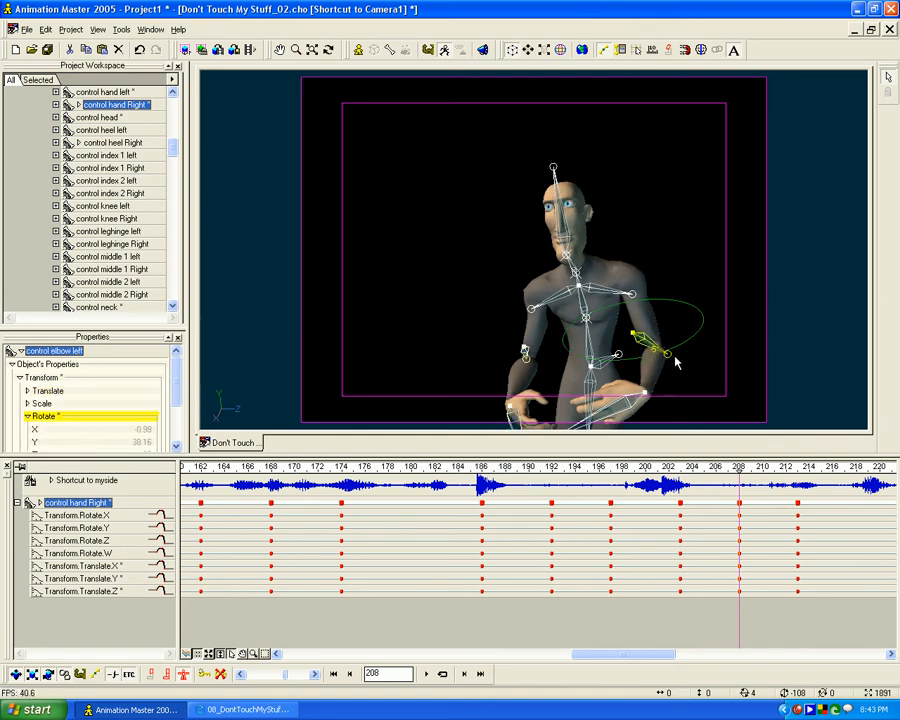
pyautogui.click(640, 340)
pyautogui.click(518, 352)
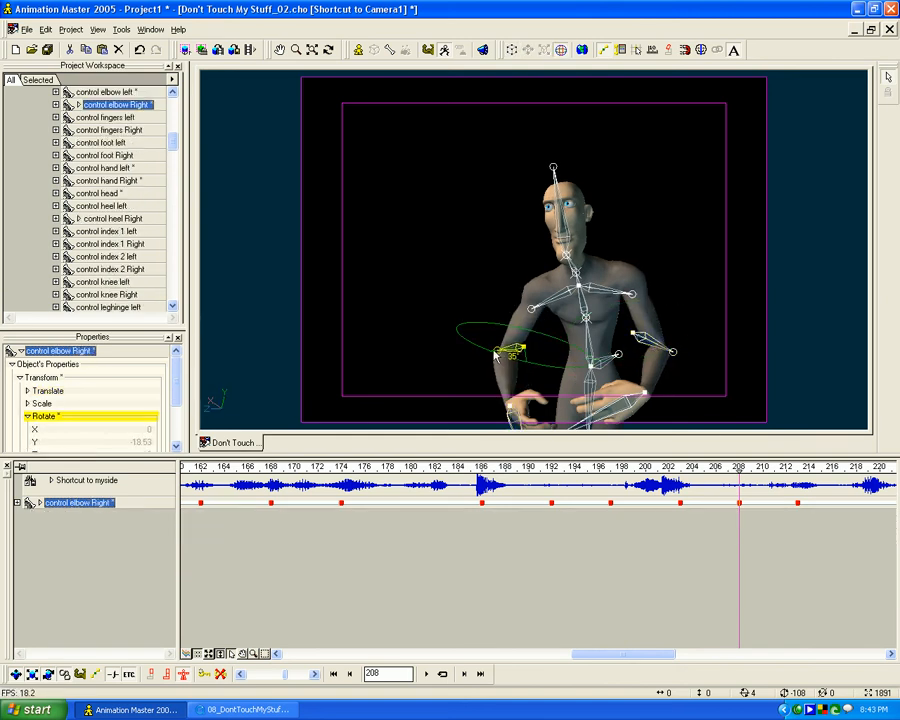
# - Examine the arm motion between frames 195 and 210 and compare the frame 203 pose with the reference video
pyautogui.moveTo(739, 474); pyautogui.dragTo(760, 446)
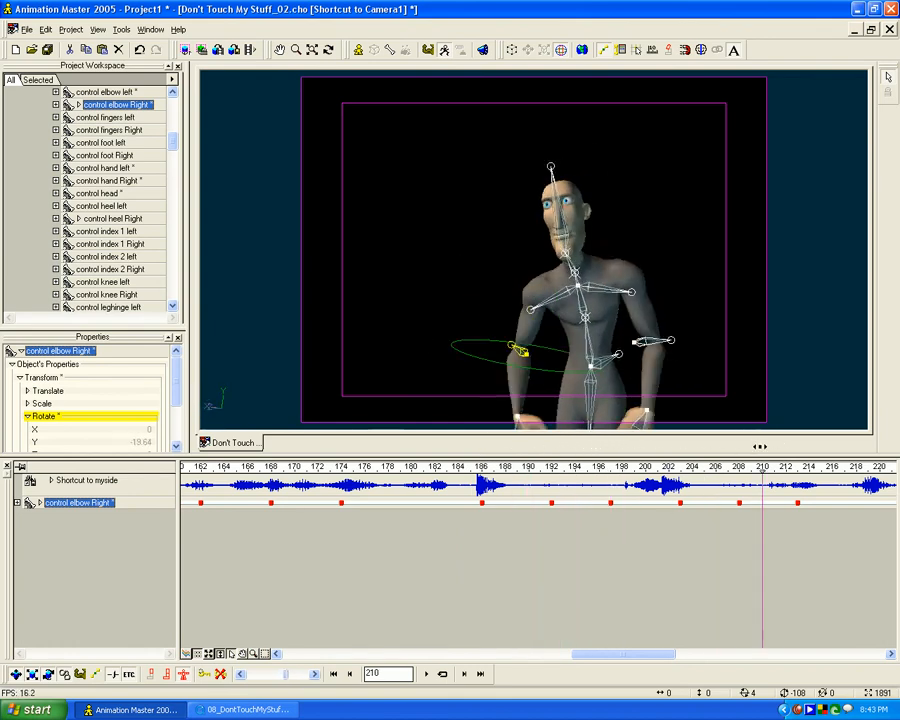
pyautogui.moveTo(704, 456); pyautogui.dragTo(680, 456)
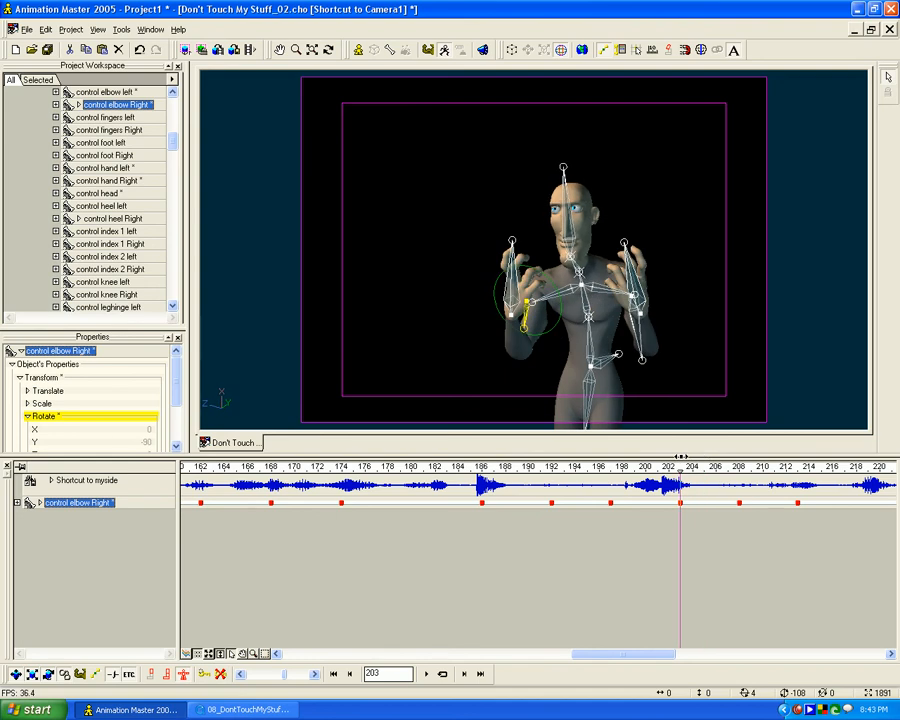
pyautogui.moveTo(522, 452)
pyautogui.mouseDown()
pyautogui.moveTo(516, 446)
pyautogui.moveTo(739, 446)
pyautogui.moveTo(679, 421)
pyautogui.moveTo(689, 452)
pyautogui.moveTo(741, 455)
pyautogui.moveTo(683, 455)
pyautogui.moveTo(743, 455)
pyautogui.moveTo(605, 456)
pyautogui.mouseUp()
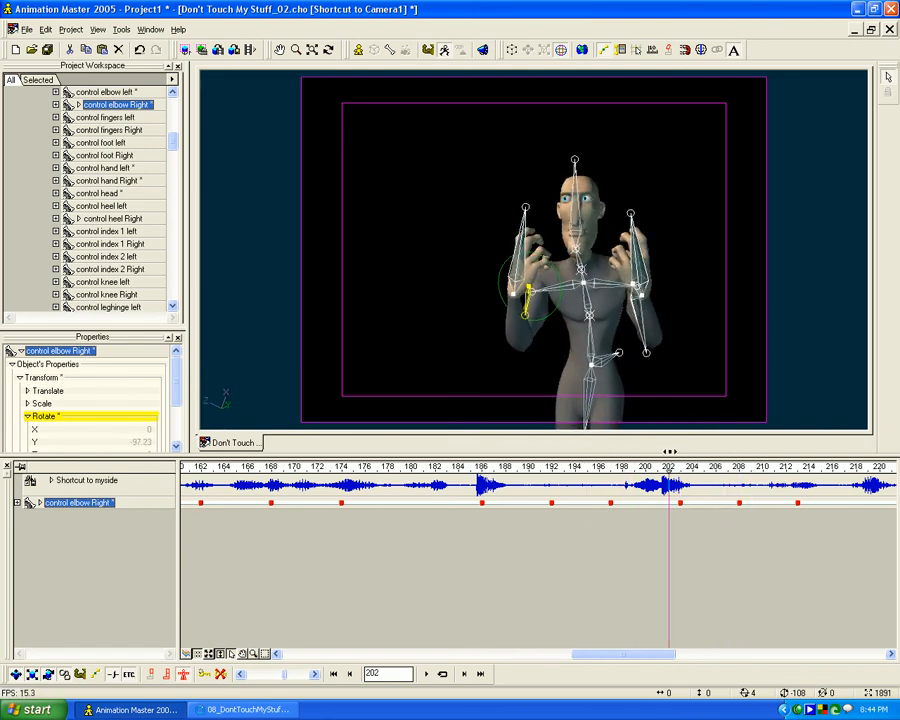
pyautogui.moveTo(683, 471)
pyautogui.mouseDown()
pyautogui.moveTo(586, 470)
pyautogui.moveTo(734, 474)
pyautogui.moveTo(566, 473)
pyautogui.moveTo(575, 470)
pyautogui.mouseUp()
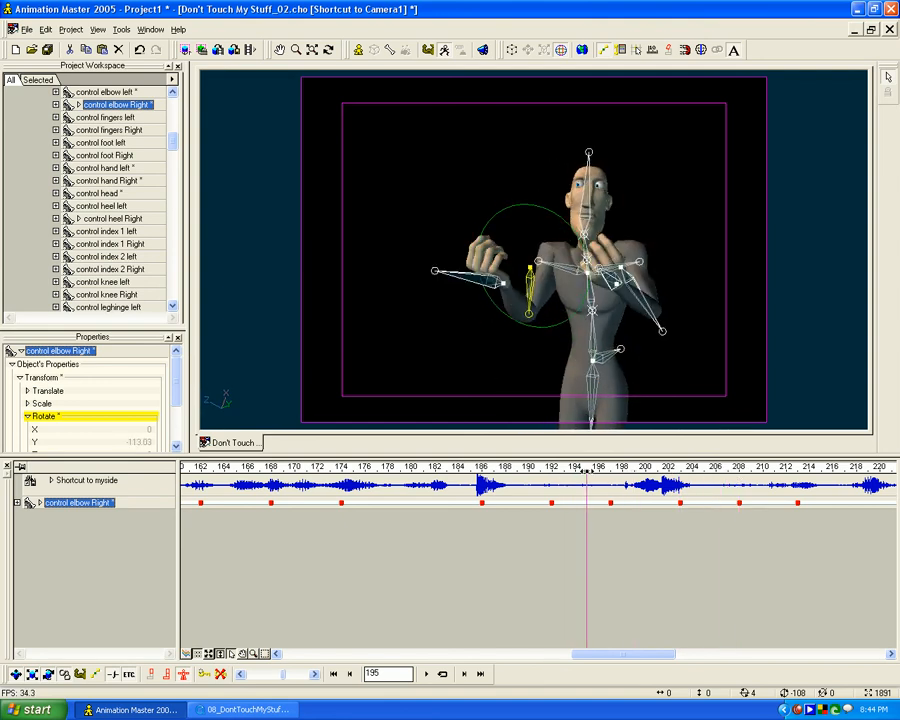
pyautogui.moveTo(688, 471)
pyautogui.mouseDown()
pyautogui.moveTo(752, 472)
pyautogui.moveTo(642, 472)
pyautogui.moveTo(716, 472)
pyautogui.mouseUp()
pyautogui.moveTo(645, 472)
pyautogui.mouseDown()
pyautogui.moveTo(785, 474)
pyautogui.moveTo(623, 481)
pyautogui.moveTo(808, 483)
pyautogui.moveTo(680, 487)
pyautogui.mouseUp()
pyautogui.click(209, 707)
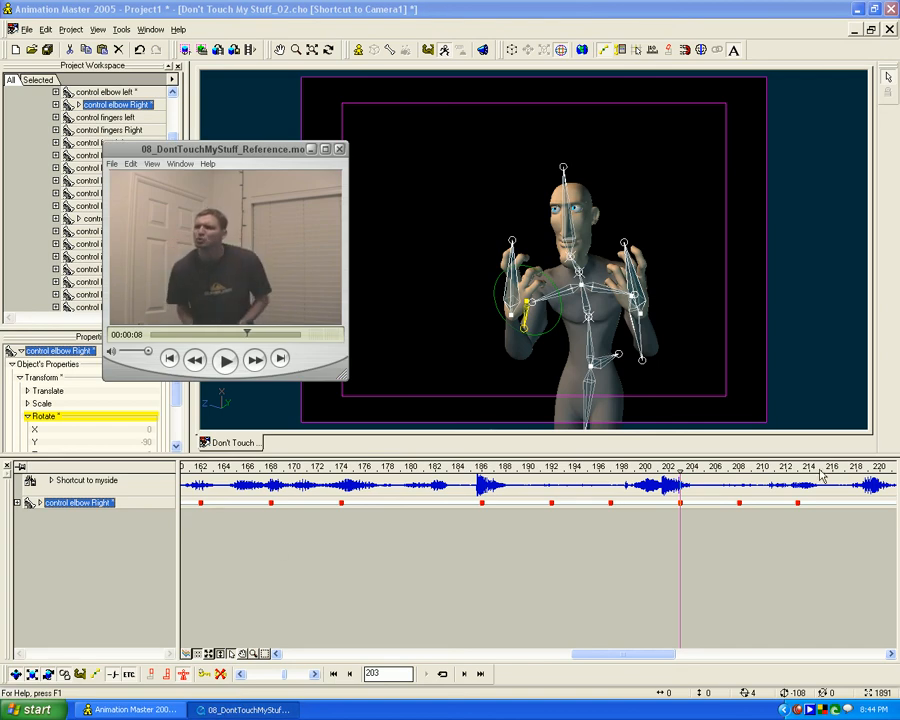
pyautogui.moveTo(681, 473)
pyautogui.mouseDown()
pyautogui.moveTo(606, 469)
pyautogui.moveTo(783, 470)
pyautogui.moveTo(680, 471)
pyautogui.mouseUp()
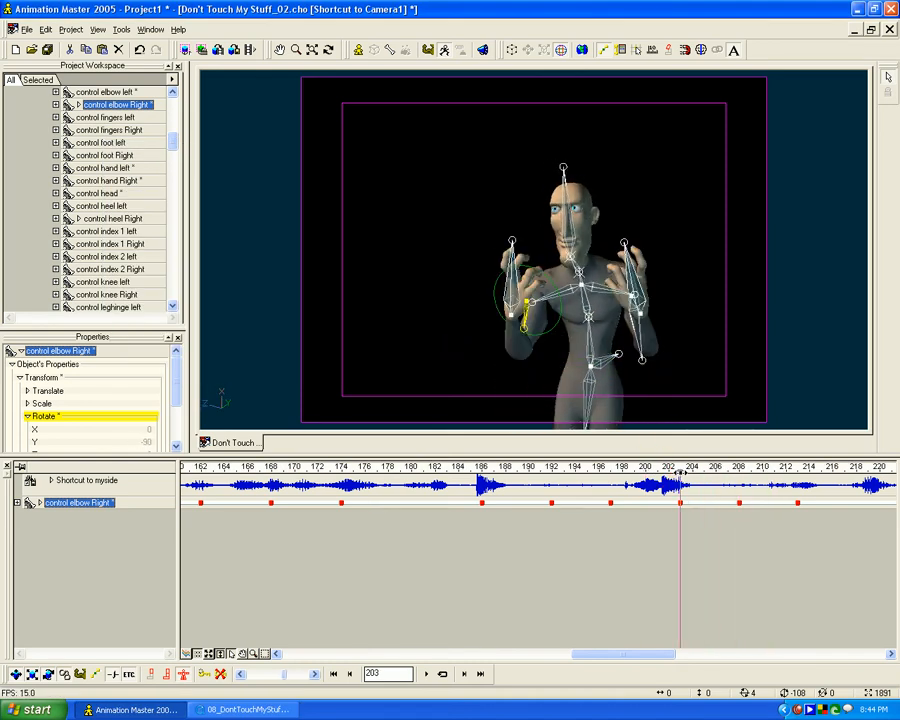
# - Key the in-between pose at frame 202 and retime the frame 203 pose to frame 205
pyautogui.moveTo(685, 477)
pyautogui.mouseDown()
pyautogui.moveTo(645, 470)
pyautogui.moveTo(667, 467)
pyautogui.mouseUp()
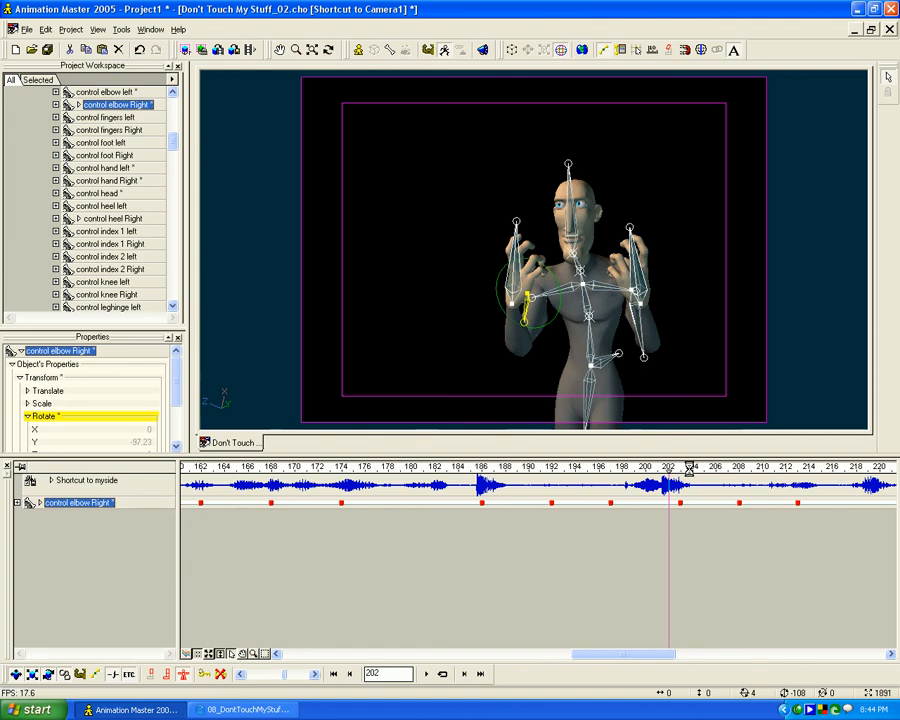
pyautogui.moveTo(669, 467); pyautogui.dragTo(707, 467)
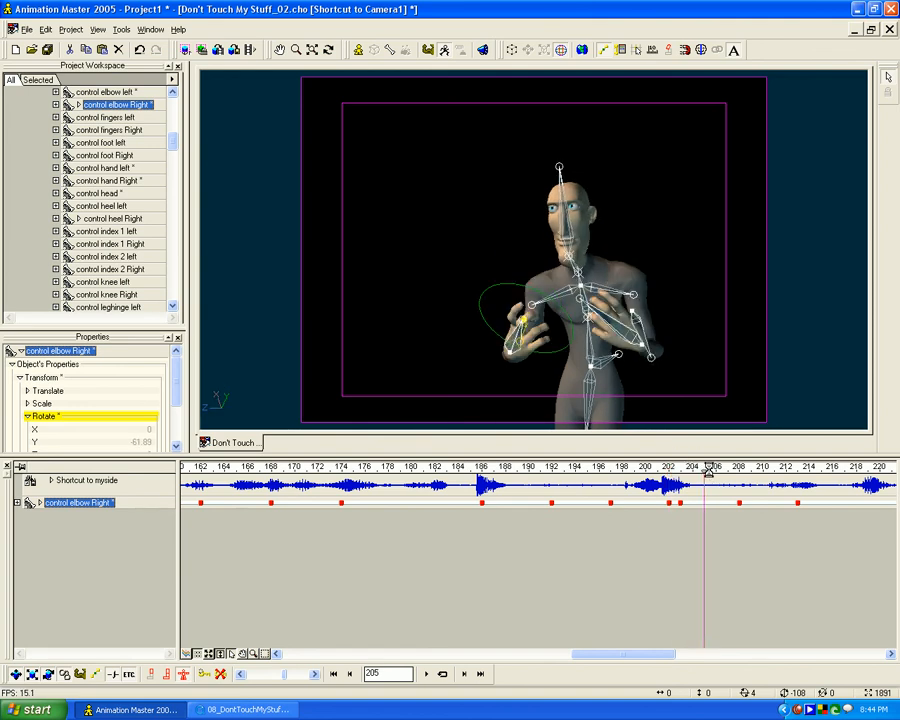
pyautogui.moveTo(699, 467)
pyautogui.mouseDown()
pyautogui.moveTo(657, 467)
pyautogui.moveTo(765, 469)
pyautogui.moveTo(548, 453)
pyautogui.moveTo(752, 444)
pyautogui.moveTo(646, 442)
pyautogui.moveTo(786, 444)
pyautogui.moveTo(722, 444)
pyautogui.moveTo(737, 455)
pyautogui.mouseUp()
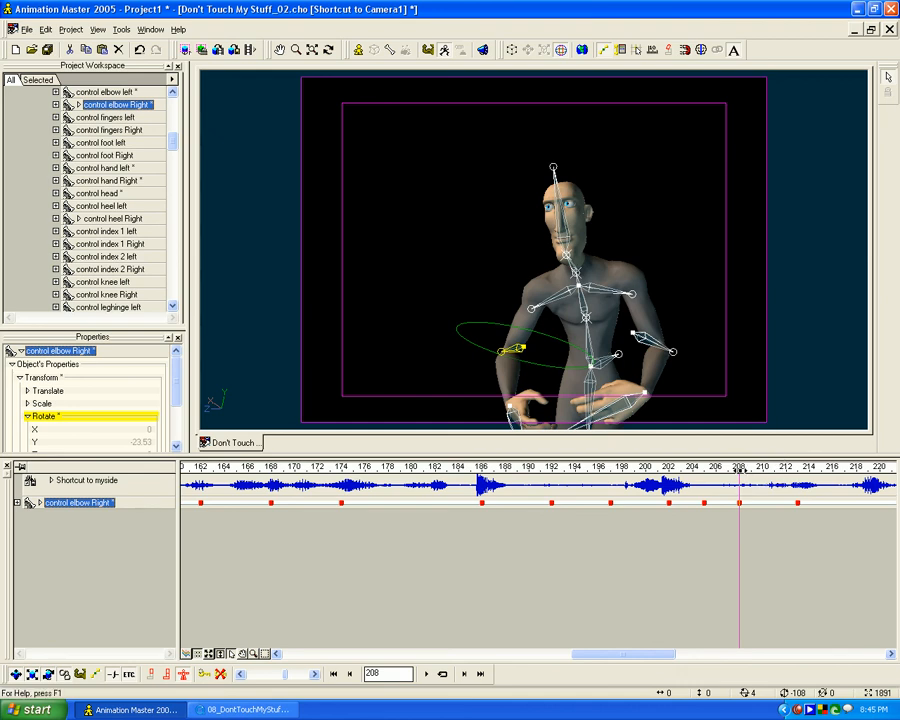
# - Retime the frame 208 breakdown pose to frame 210
pyautogui.moveTo(739, 468); pyautogui.dragTo(751, 468)
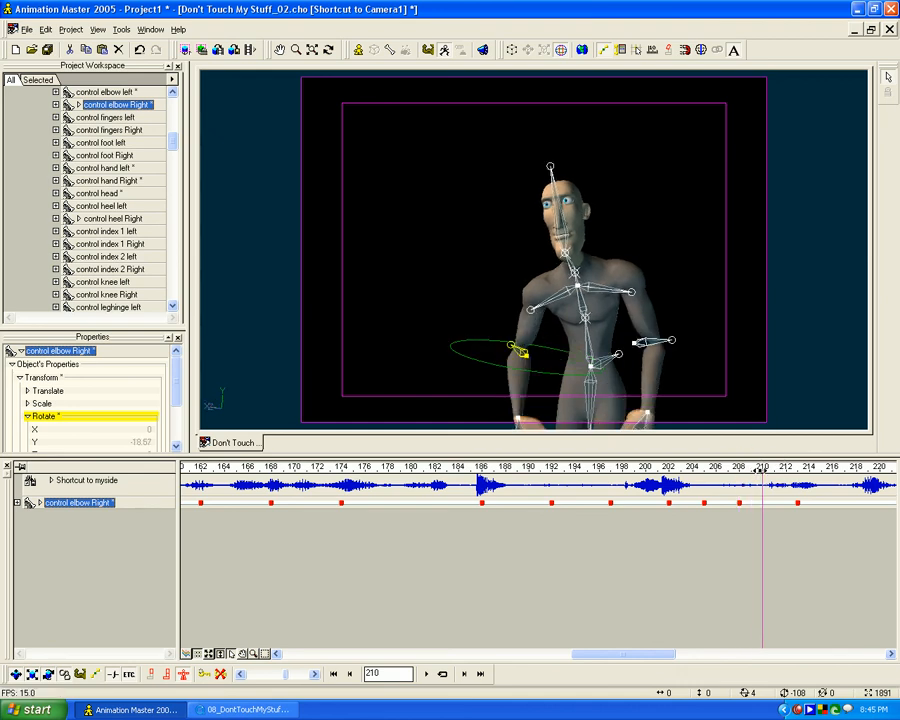
pyautogui.moveTo(521, 352); pyautogui.dragTo(512, 349)
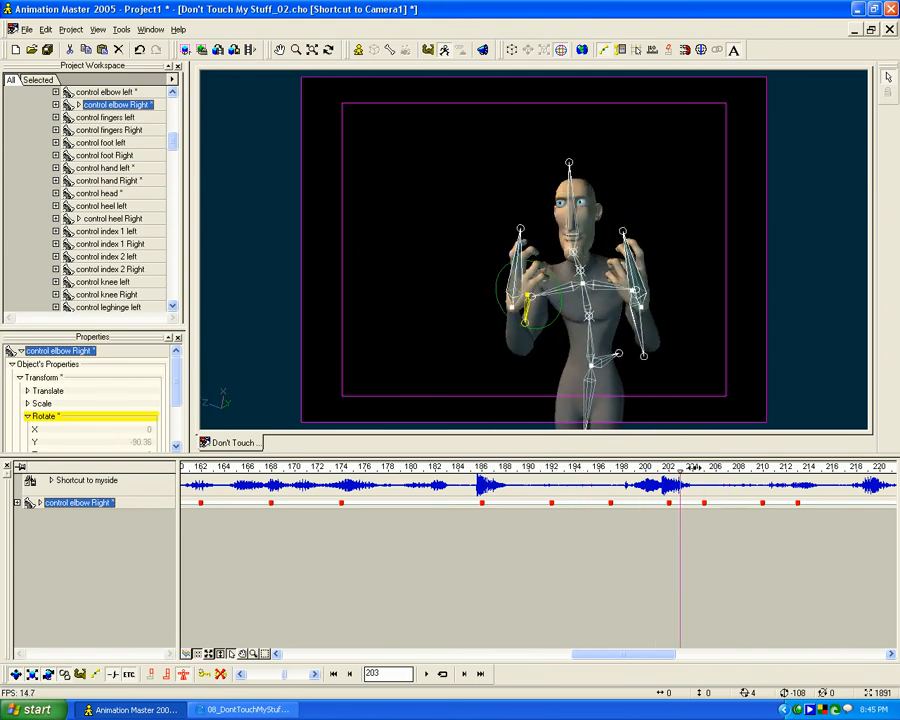
# - Retime the frame 205 pose to frame 206
pyautogui.click(715, 471)
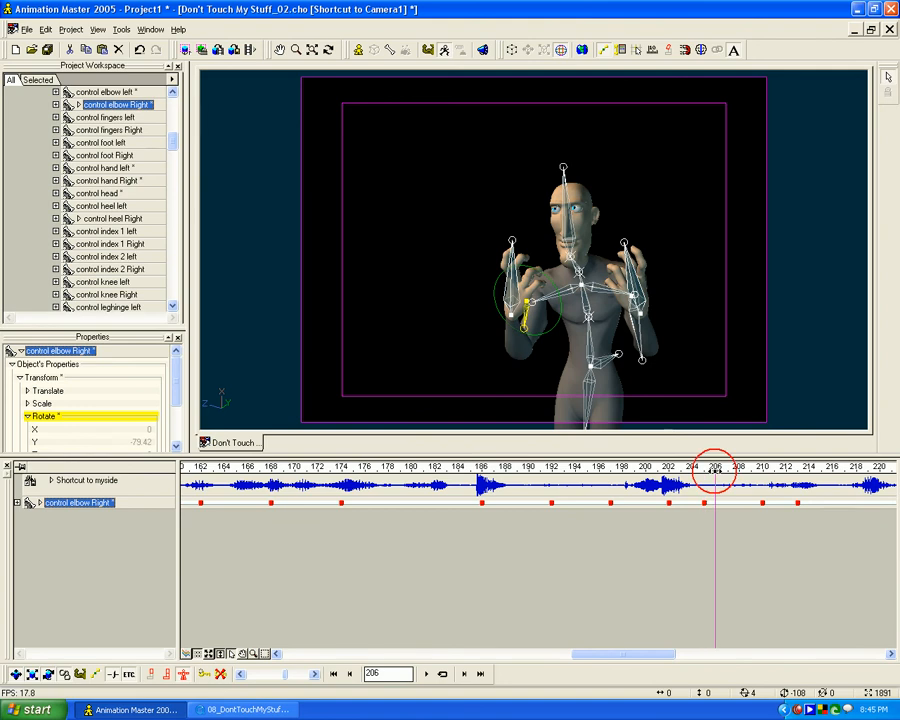
pyautogui.click(706, 469)
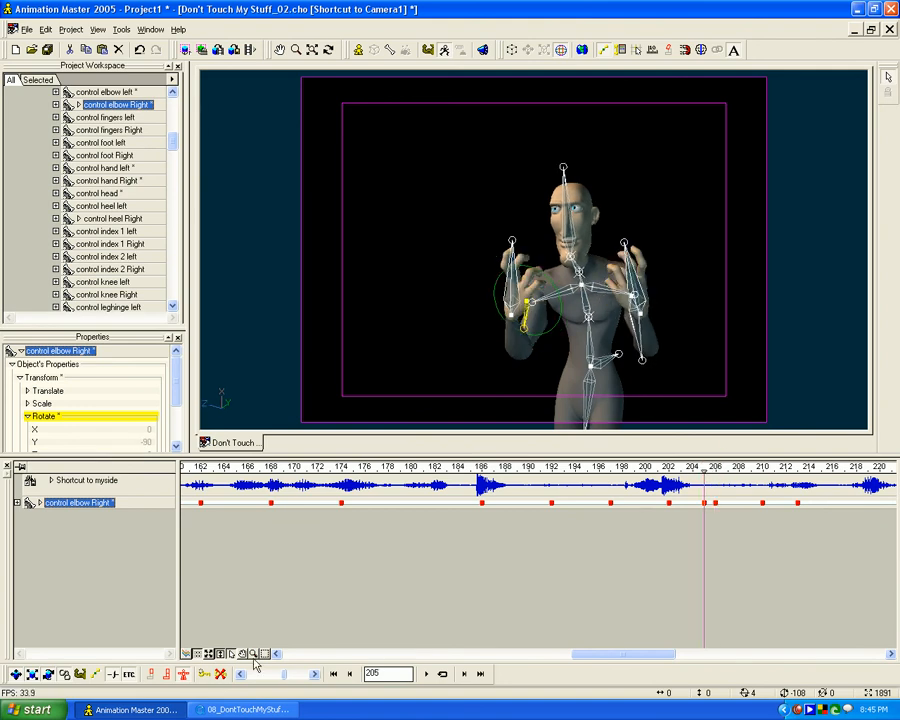
pyautogui.moveTo(684, 470)
pyautogui.mouseDown()
pyautogui.moveTo(635, 469)
pyautogui.moveTo(716, 470)
pyautogui.mouseUp()
# - Scrub through the retimed arm drop between frames 202 and 215 to check its timing
pyautogui.moveTo(779, 470)
pyautogui.mouseDown()
pyautogui.moveTo(846, 470)
pyautogui.moveTo(531, 470)
pyautogui.moveTo(673, 470)
pyautogui.mouseUp()
pyautogui.moveTo(752, 469)
pyautogui.mouseDown()
pyautogui.moveTo(832, 469)
pyautogui.moveTo(235, 467)
pyautogui.moveTo(375, 460)
pyautogui.moveTo(634, 424)
pyautogui.moveTo(715, 432)
pyautogui.moveTo(462, 434)
pyautogui.moveTo(706, 431)
pyautogui.moveTo(669, 431)
pyautogui.moveTo(694, 431)
pyautogui.mouseUp()
pyautogui.moveTo(788, 431)
pyautogui.mouseDown()
pyautogui.moveTo(896, 427)
pyautogui.moveTo(826, 438)
pyautogui.mouseUp()
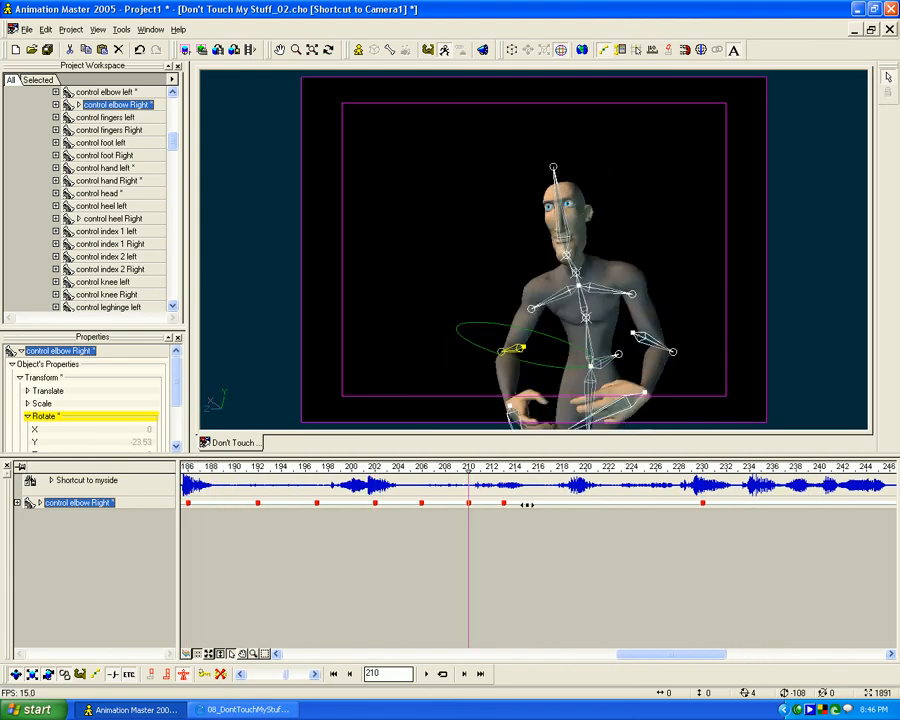
# - Key the hold pose at frame 226 and remove the extra key at frame 224
pyautogui.moveTo(654, 500); pyautogui.dragTo(507, 503)
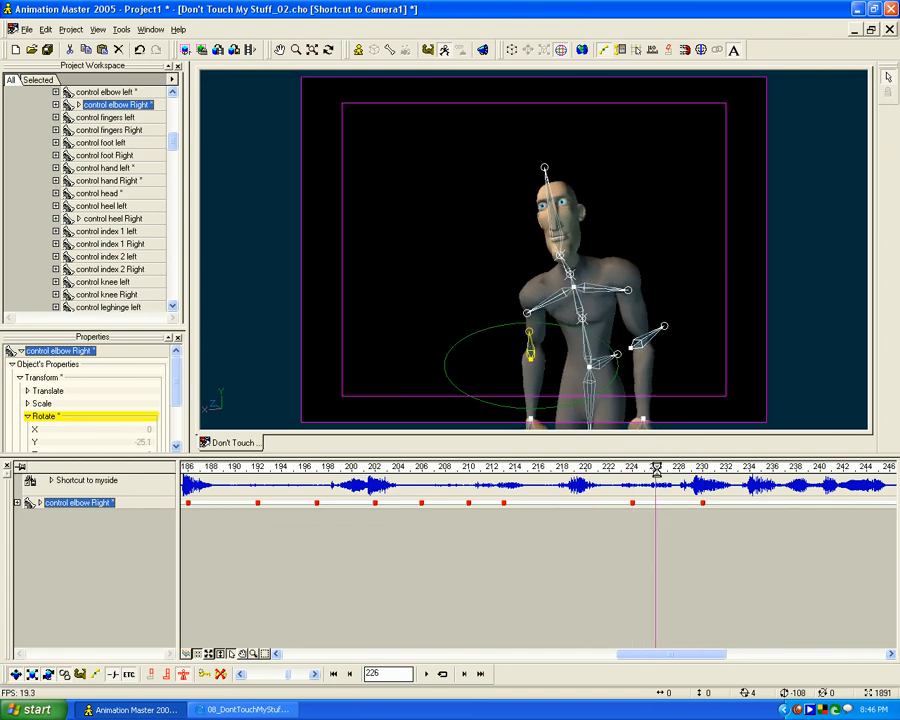
pyautogui.moveTo(655, 467); pyautogui.dragTo(643, 467)
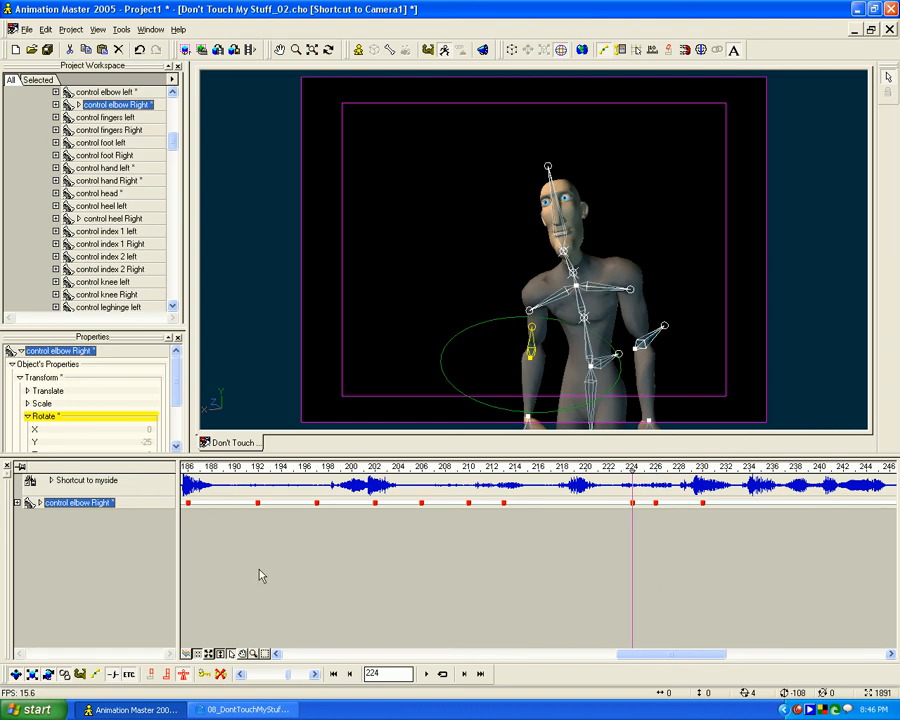
pyautogui.hotkey('ctrl', 'z')
# - Key the pose at frame 262 and scrub through the move into frame 268 to check its timing
pyautogui.moveTo(645, 654); pyautogui.dragTo(690, 654)
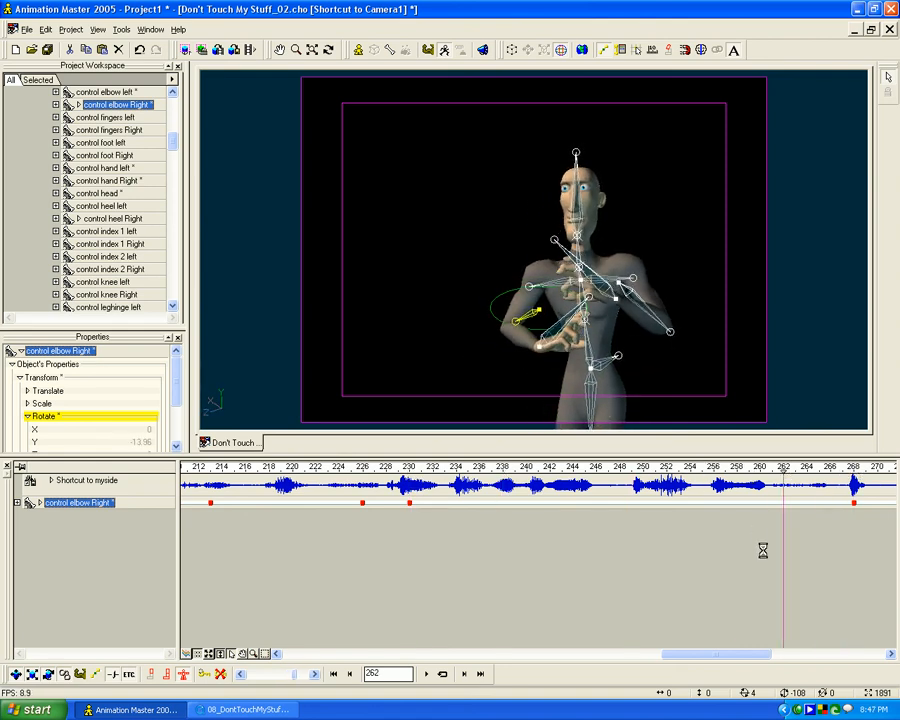
pyautogui.moveTo(822, 544); pyautogui.dragTo(683, 558, button='middle')
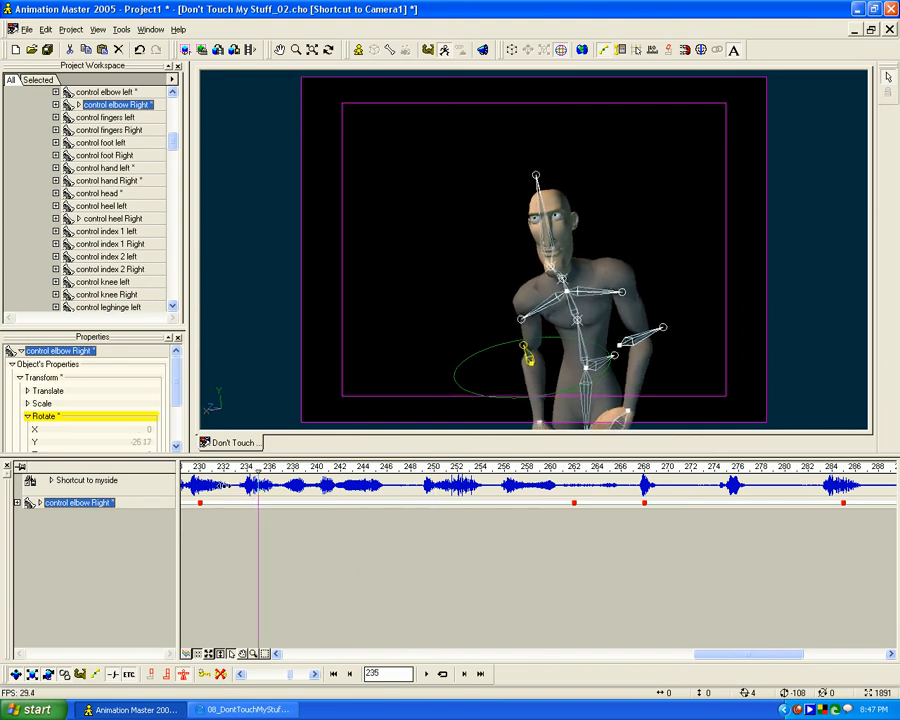
pyautogui.moveTo(572, 488)
pyautogui.mouseDown()
pyautogui.moveTo(200, 489)
pyautogui.moveTo(891, 488)
pyautogui.moveTo(486, 488)
pyautogui.moveTo(527, 490)
pyautogui.mouseUp()
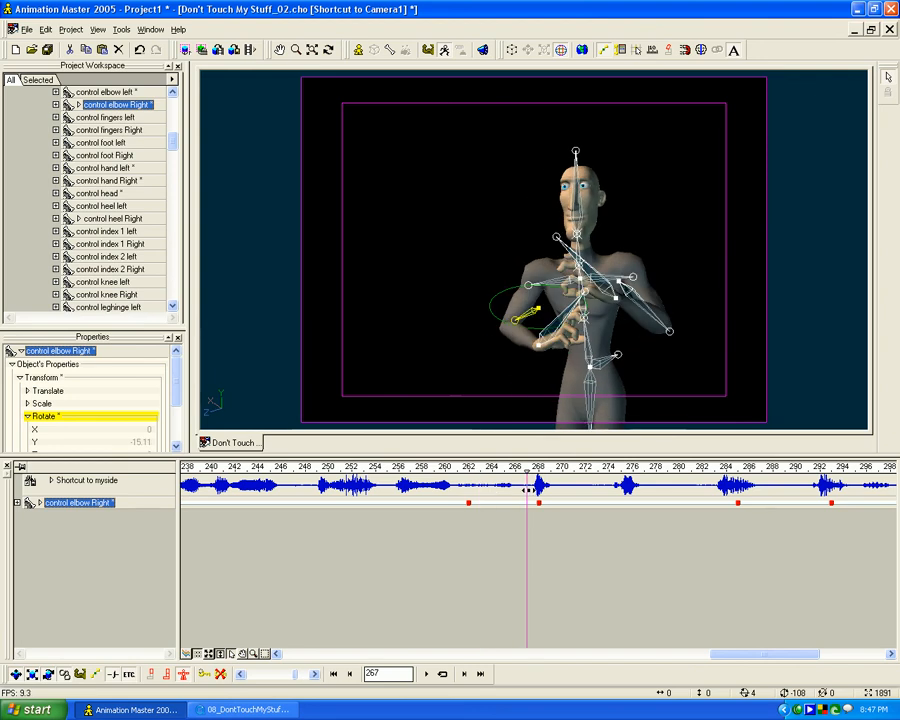
pyautogui.moveTo(469, 488)
pyautogui.mouseDown()
pyautogui.moveTo(537, 488)
pyautogui.moveTo(527, 486)
pyautogui.mouseUp()
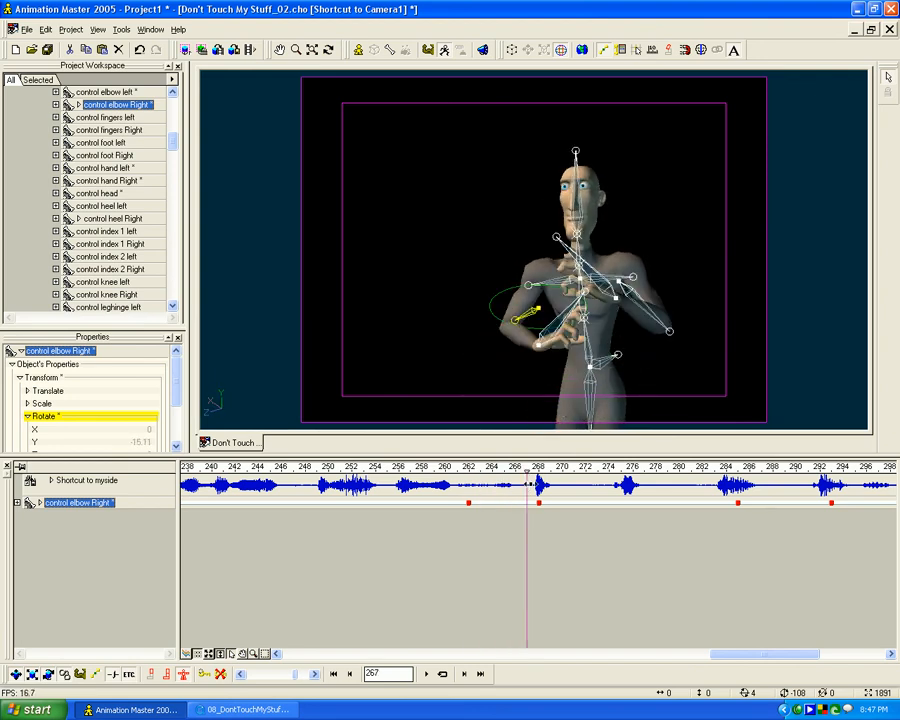
pyautogui.moveTo(438, 484)
pyautogui.mouseDown()
pyautogui.moveTo(526, 483)
pyautogui.moveTo(443, 484)
pyautogui.mouseUp()
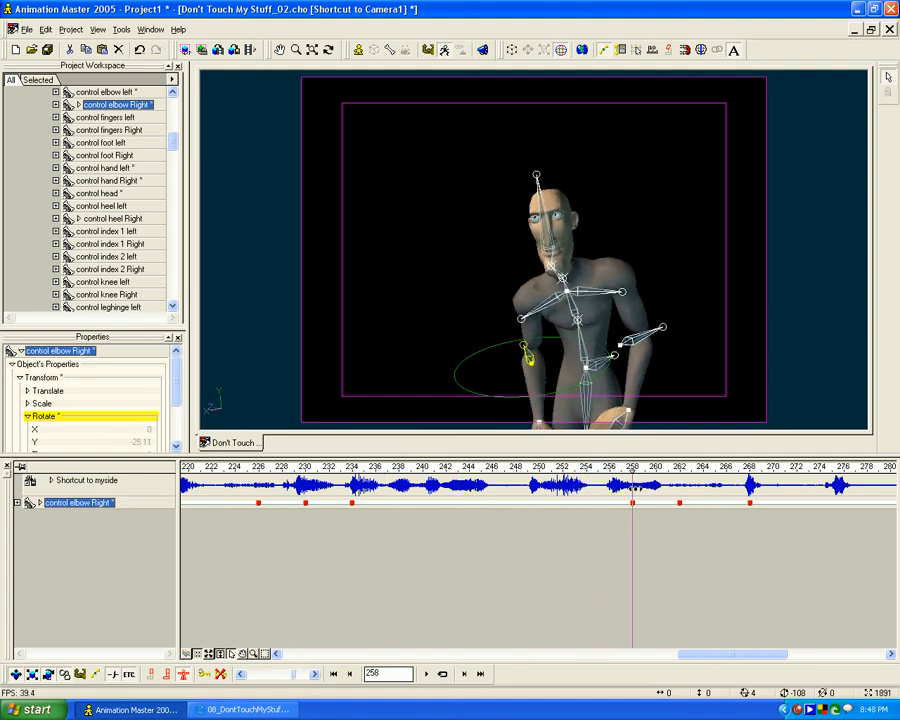
# - Delete the extra pose keys at frames 258 and 234
pyautogui.click(220, 676)
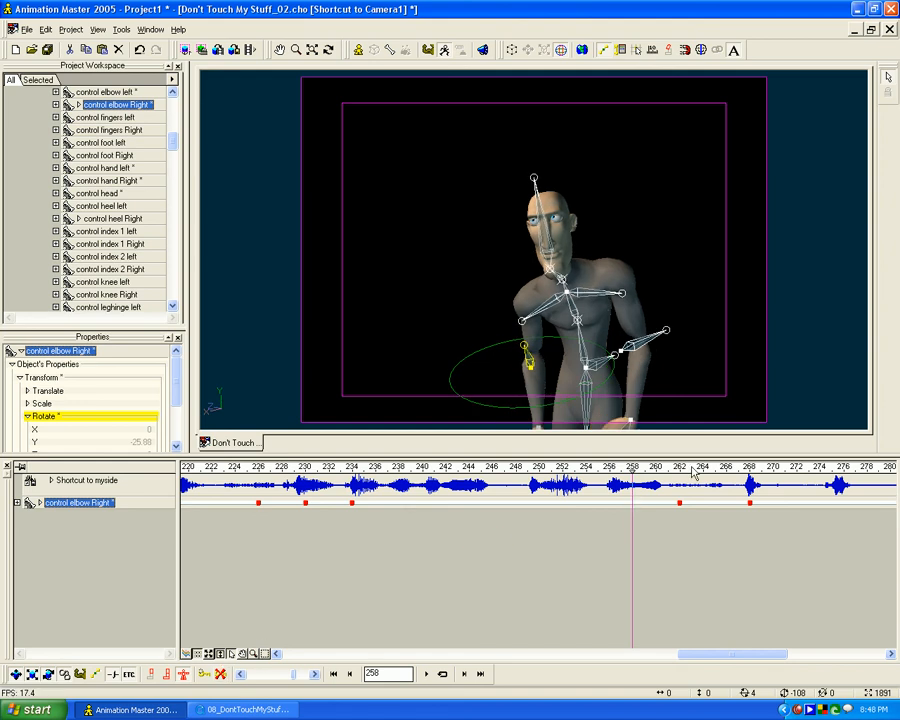
pyautogui.moveTo(632, 468); pyautogui.dragTo(464, 457)
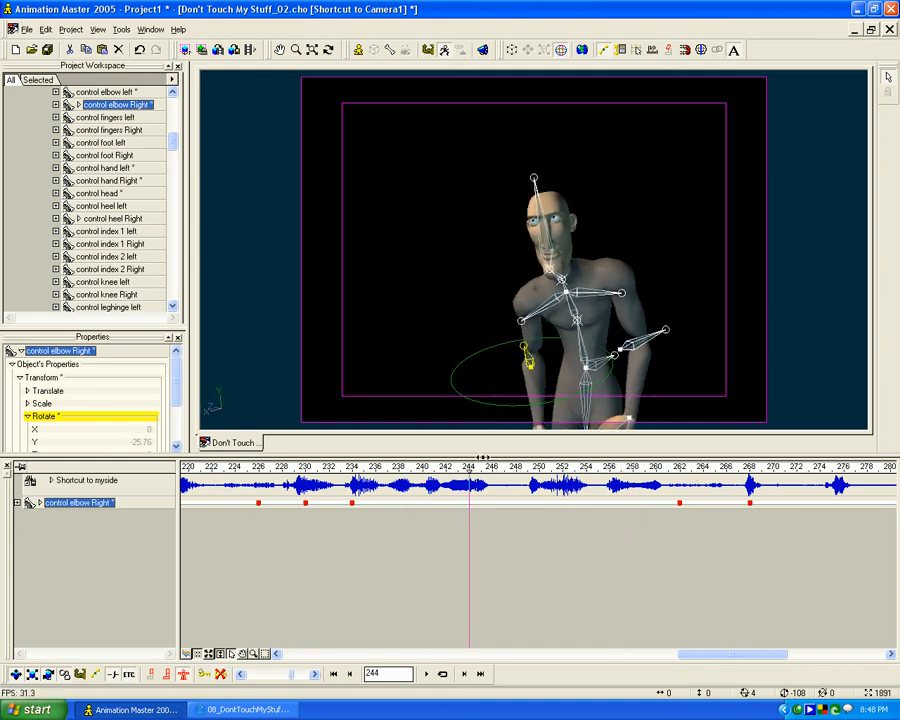
pyautogui.moveTo(355, 452); pyautogui.dragTo(368, 487)
pyautogui.click(245, 672)
# - At frame 265, move the left hand forward from the body to about X 22.31, Y -32.1, Z -39.95 cm
pyautogui.moveTo(270, 487); pyautogui.dragTo(188, 489)
pyautogui.moveTo(270, 489); pyautogui.dragTo(815, 488)
pyautogui.moveTo(710, 497)
pyautogui.mouseDown()
pyautogui.moveTo(773, 492)
pyautogui.moveTo(689, 491)
pyautogui.moveTo(737, 491)
pyautogui.moveTo(725, 489)
pyautogui.mouseUp()
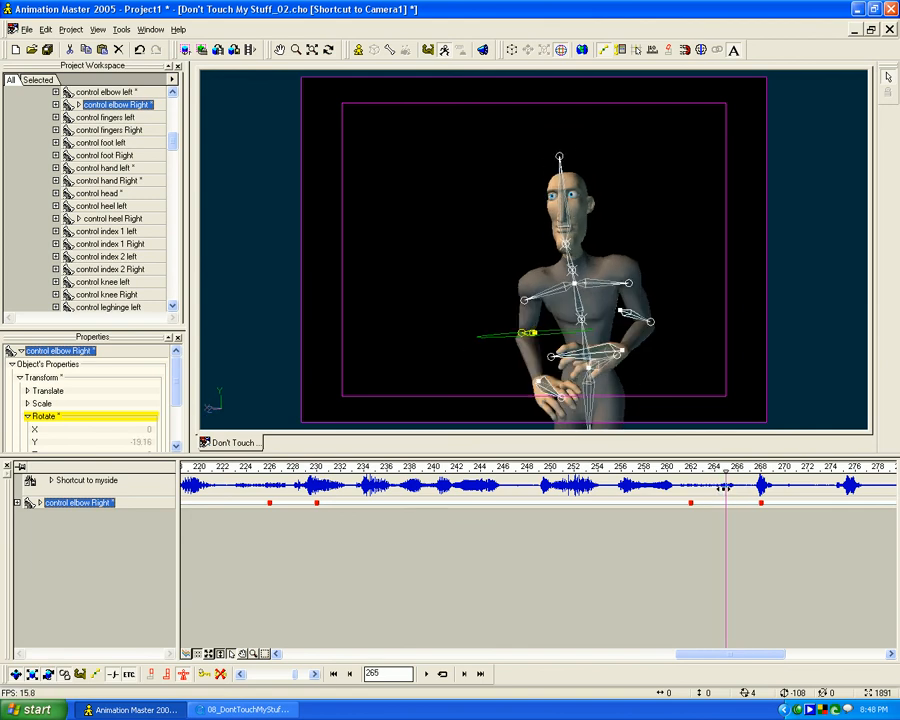
pyautogui.click(601, 358)
pyautogui.press('Escape')
pyautogui.press('t')
pyautogui.moveTo(606, 325); pyautogui.dragTo(520, 329)
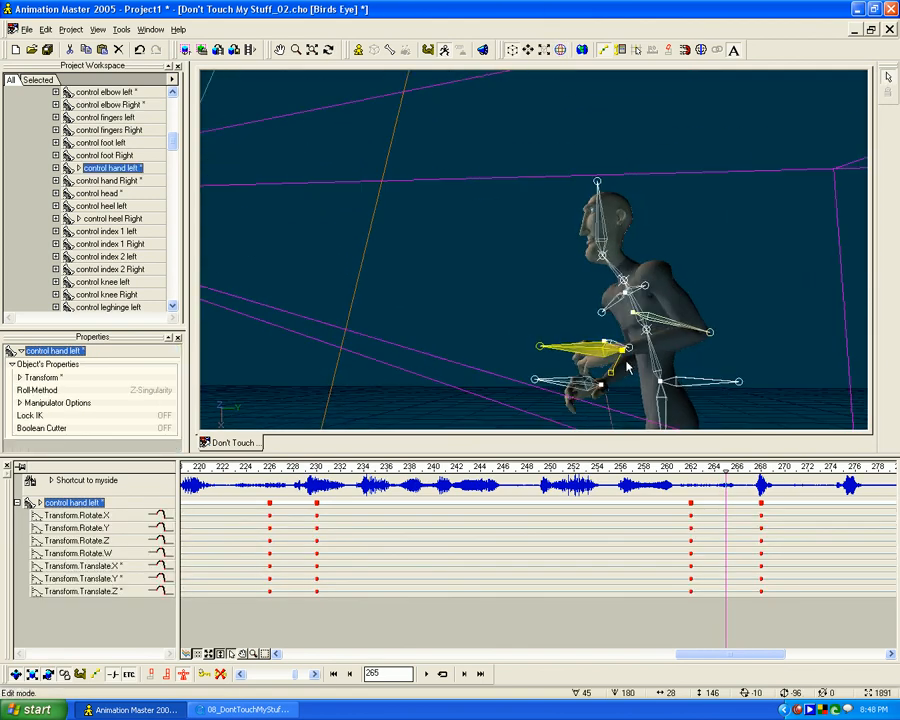
pyautogui.moveTo(633, 362); pyautogui.dragTo(560, 344)
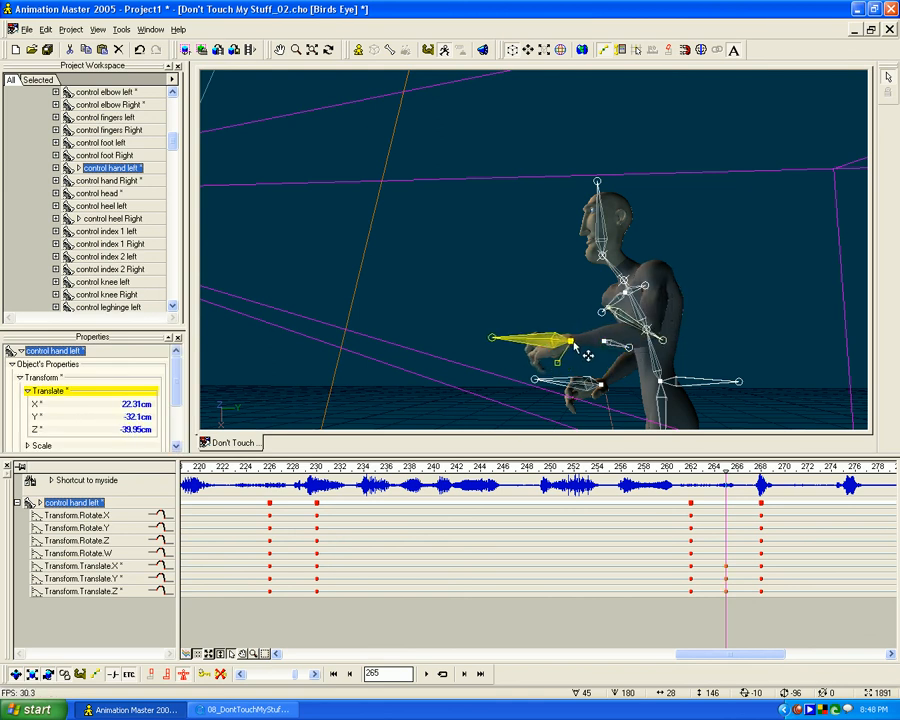
# - At frame 265, shift the right hand control to about X -33.77, Y -37.84, Z -59.18 cm
pyautogui.click(568, 390)
pyautogui.moveTo(603, 386)
pyautogui.mouseDown()
pyautogui.moveTo(549, 378)
pyautogui.moveTo(609, 384)
pyautogui.mouseUp()
pyautogui.press('t')
pyautogui.press('0')
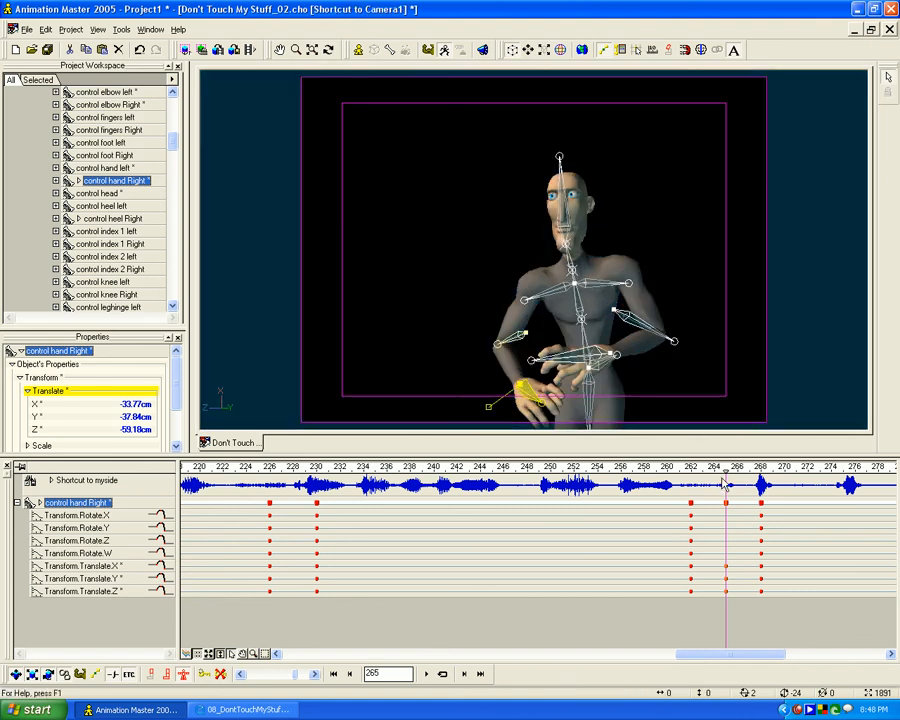
# - Rotate both hands at frame 265 so the fingers trail downward during the raise
pyautogui.moveTo(727, 471)
pyautogui.mouseDown()
pyautogui.moveTo(682, 470)
pyautogui.moveTo(787, 466)
pyautogui.moveTo(715, 469)
pyautogui.moveTo(727, 471)
pyautogui.mouseUp()
pyautogui.click(566, 427)
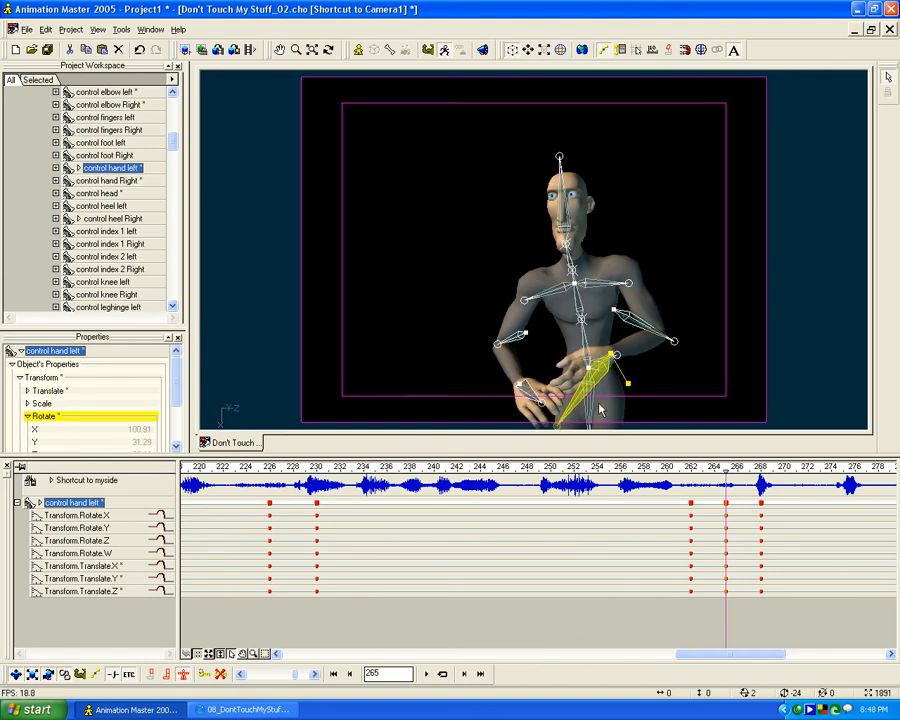
pyautogui.click(525, 389)
pyautogui.moveTo(507, 354); pyautogui.dragTo(517, 401)
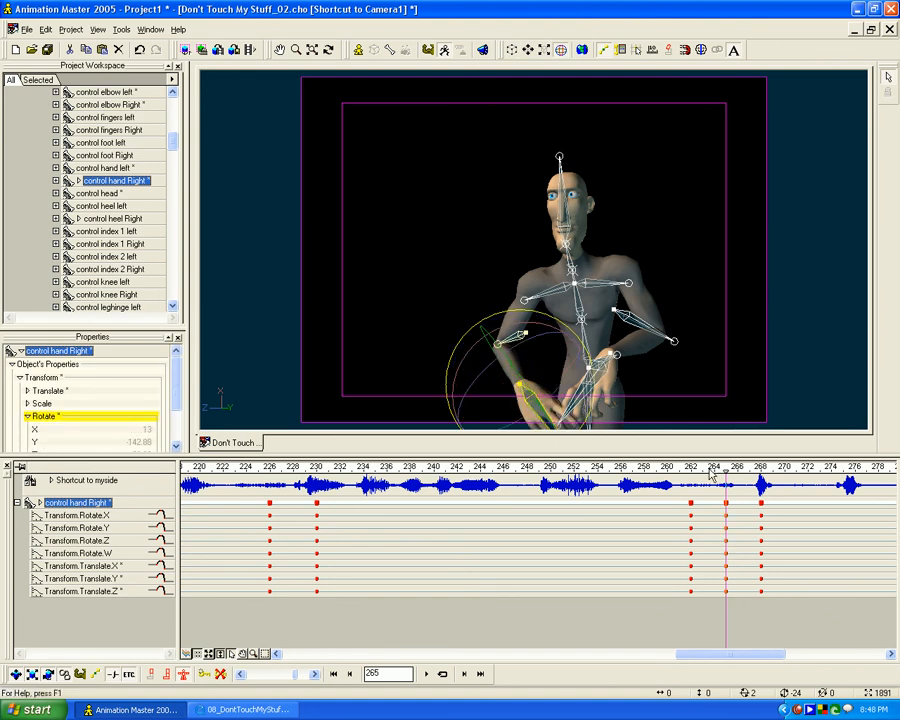
# - Key the held pose at frame 282 before the hands open, and go to frame 290
pyautogui.moveTo(721, 471); pyautogui.dragTo(617, 508)
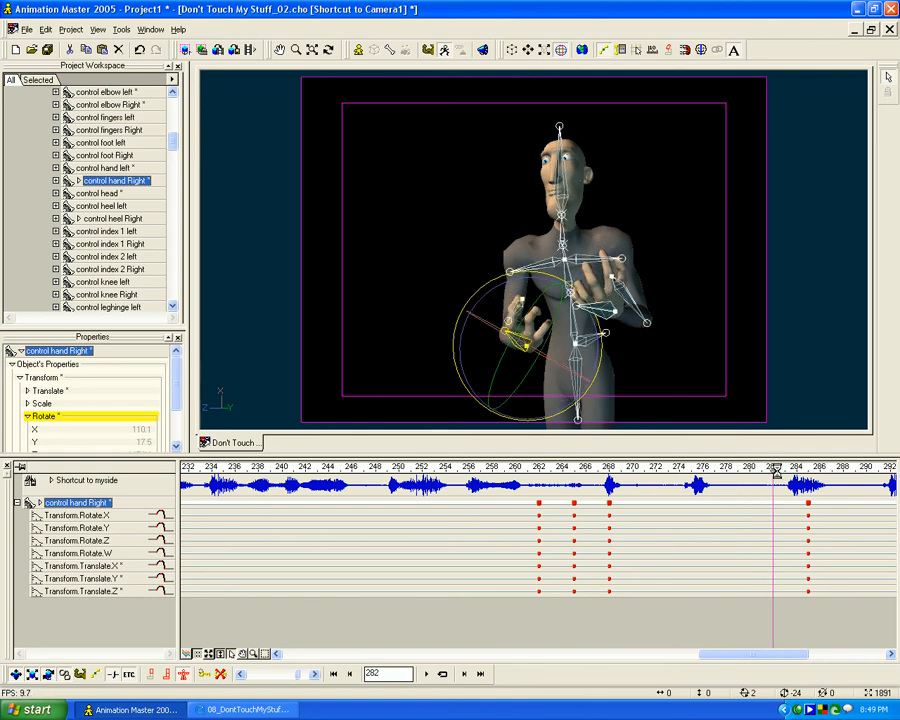
pyautogui.moveTo(775, 470); pyautogui.dragTo(757, 479)
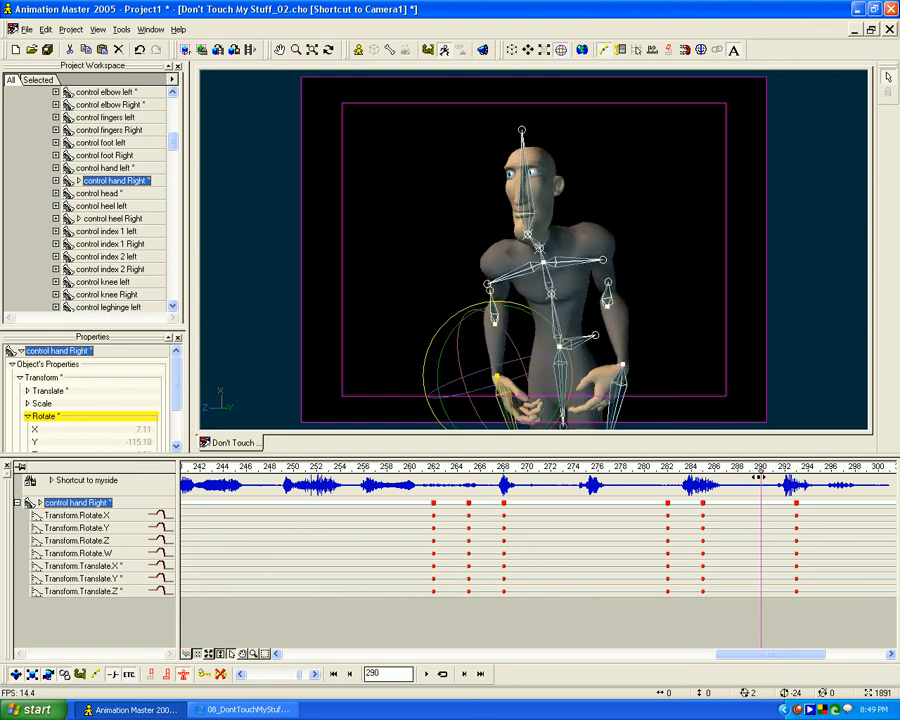
# - At frame 290, move the left hand outward to about X 29.79, Y -23.02, Z -36.66 cm
pyautogui.click(625, 378)
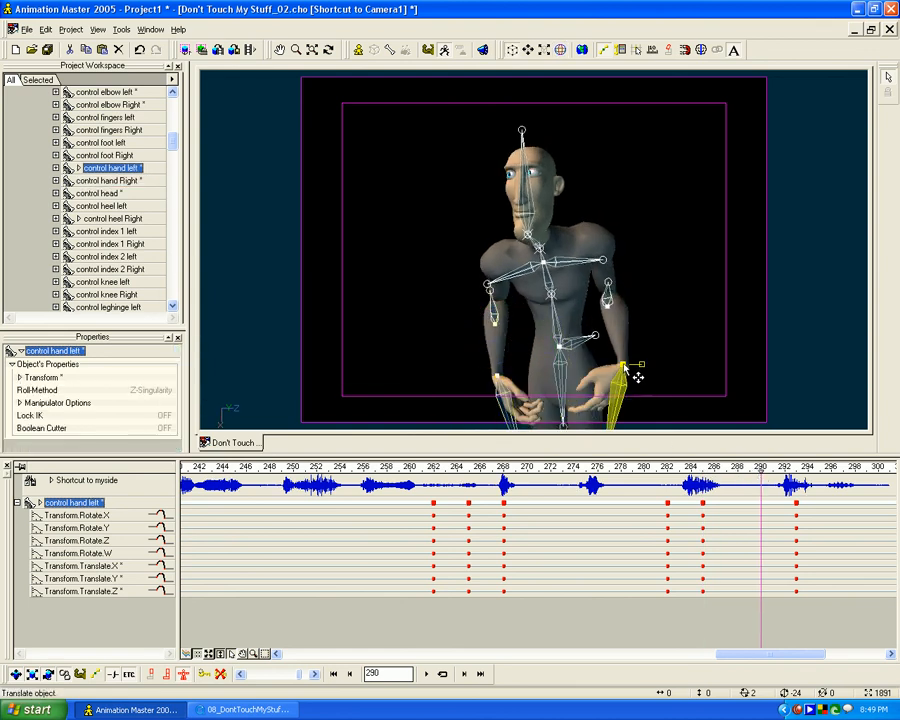
pyautogui.press('7')
pyautogui.click(638, 364)
pyautogui.press('m')
pyautogui.moveTo(636, 356); pyautogui.dragTo(618, 282)
pyautogui.click(602, 323)
pyautogui.press('t')
pyautogui.moveTo(603, 325); pyautogui.dragTo(628, 331)
pyautogui.moveTo(596, 294); pyautogui.dragTo(621, 306)
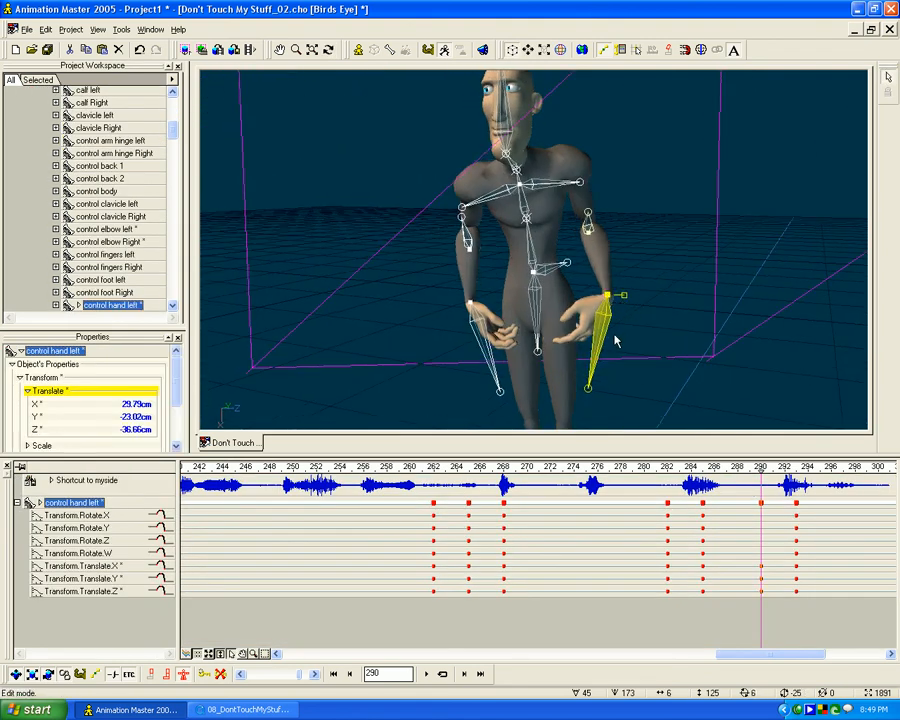
# - Rotate both hands at frame 290 so the left hand angles outward and the right hand's fingers point down
pyautogui.press('r')
pyautogui.moveTo(650, 345); pyautogui.dragTo(612, 350)
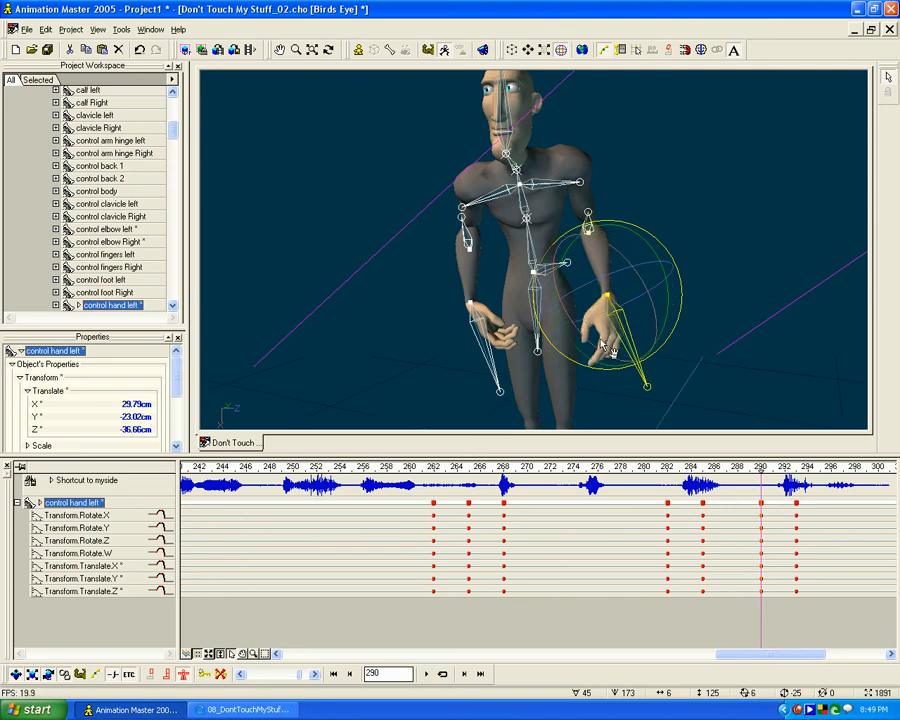
pyautogui.click(485, 344)
pyautogui.press('r')
pyautogui.moveTo(481, 359); pyautogui.dragTo(447, 367)
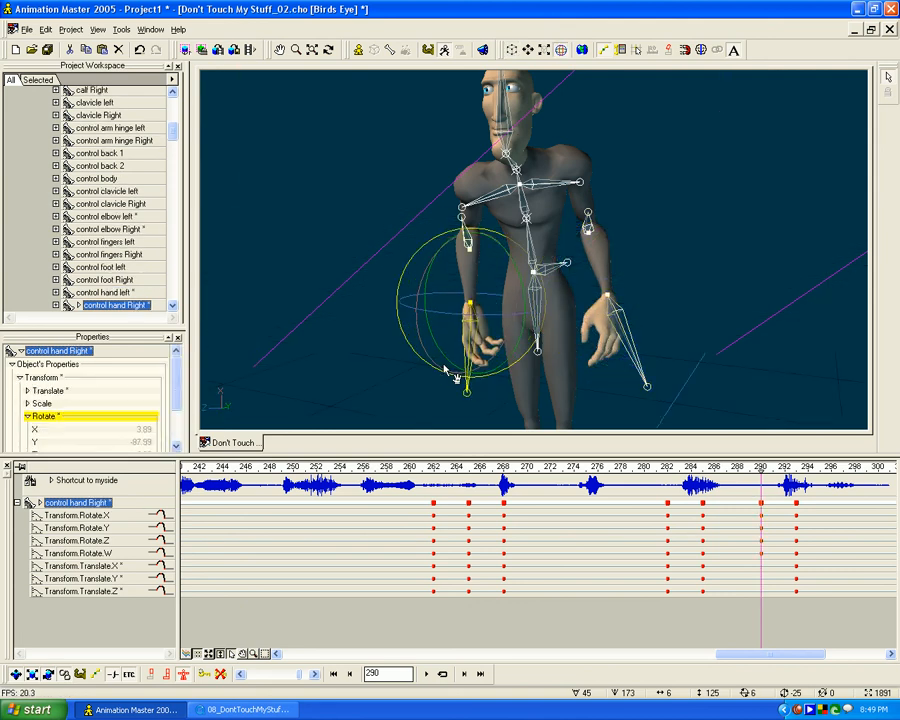
pyautogui.moveTo(447, 296); pyautogui.dragTo(477, 300)
pyautogui.moveTo(500, 341)
pyautogui.mouseDown()
pyautogui.moveTo(494, 364)
pyautogui.moveTo(484, 343)
pyautogui.mouseUp()
pyautogui.moveTo(467, 285); pyautogui.dragTo(472, 372)
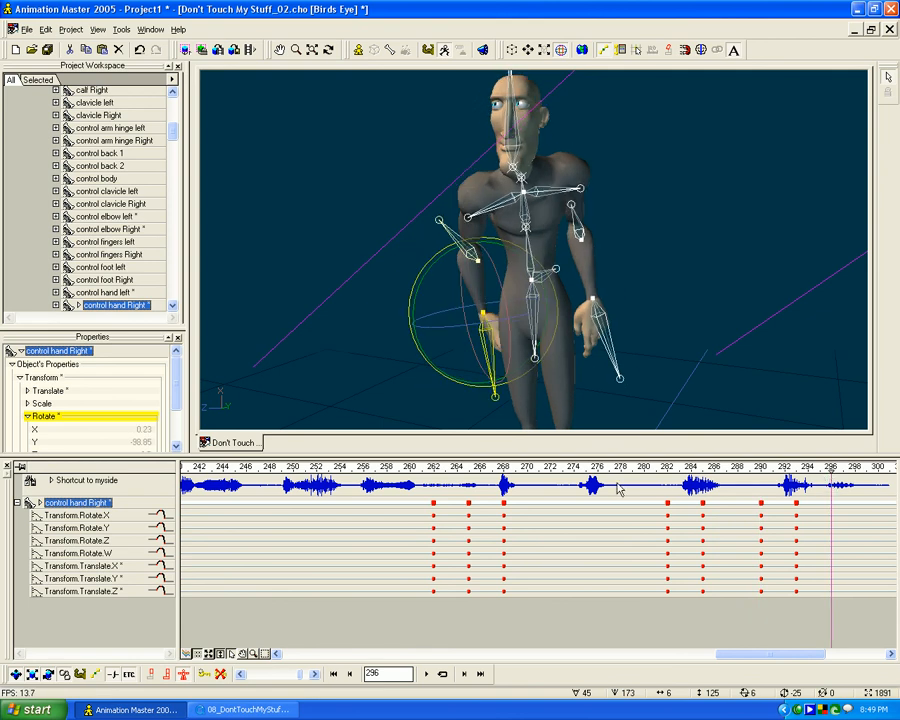
# - At frame 293, lower the right hand to about X -40.53, Y -24.16, Z -41.6 cm and the left to X 36.63, Y -13.85, Z -41.94 cm
pyautogui.press('0')
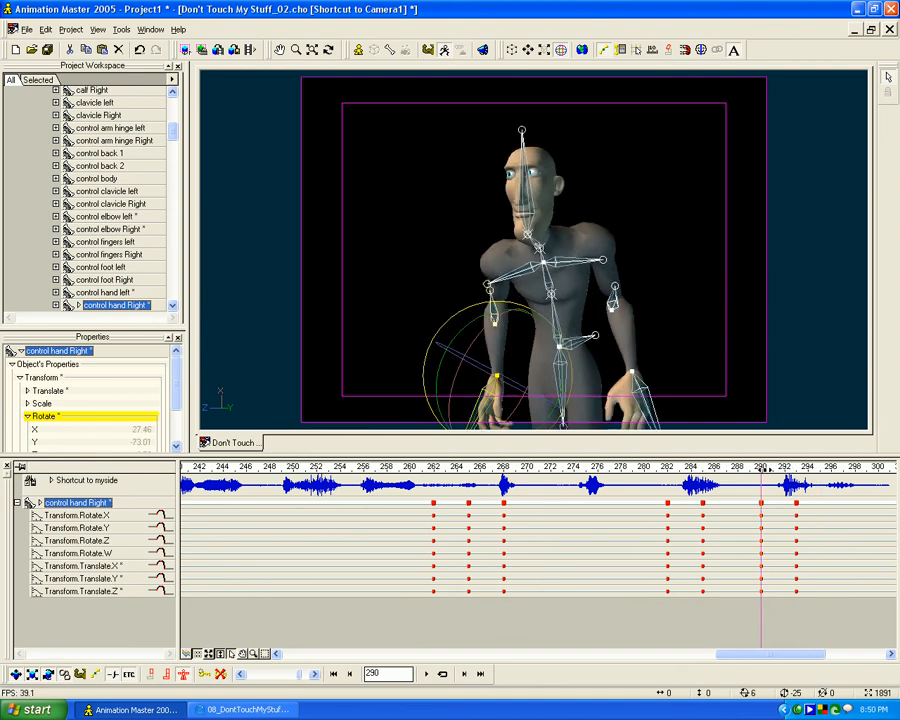
pyautogui.moveTo(497, 384)
pyautogui.mouseDown()
pyautogui.moveTo(498, 407)
pyautogui.moveTo(497, 391)
pyautogui.mouseUp()
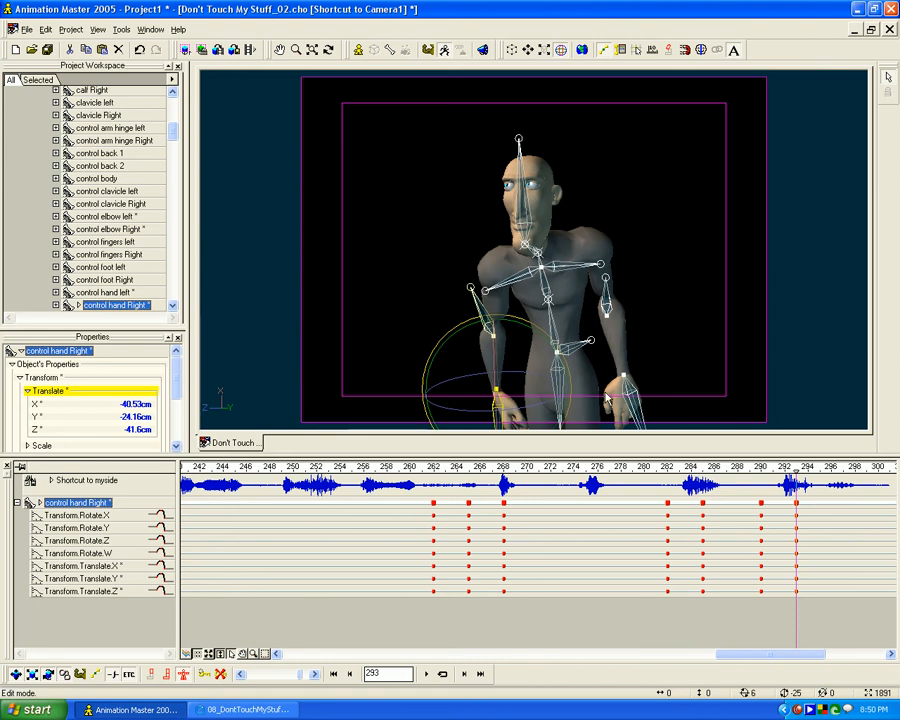
pyautogui.click(628, 389)
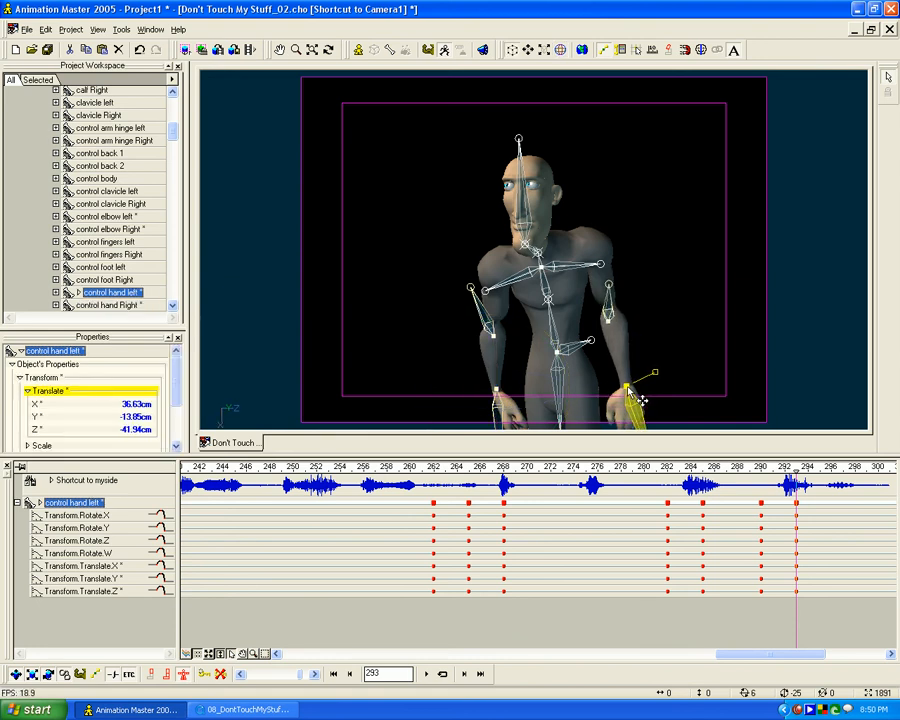
# - Scrub through the hand raise, hold and drop between frames 262 and 293 to check the arcs and timing
pyautogui.moveTo(798, 470)
pyautogui.mouseDown()
pyautogui.moveTo(704, 470)
pyautogui.moveTo(840, 467)
pyautogui.mouseUp()
pyautogui.moveTo(898, 464)
pyautogui.mouseDown()
pyautogui.moveTo(604, 479)
pyautogui.moveTo(262, 472)
pyautogui.moveTo(840, 480)
pyautogui.moveTo(297, 483)
pyautogui.moveTo(301, 472)
pyautogui.moveTo(511, 448)
pyautogui.mouseUp()
pyautogui.moveTo(579, 444)
pyautogui.mouseDown()
pyautogui.moveTo(893, 445)
pyautogui.moveTo(660, 445)
pyautogui.mouseUp()
pyautogui.moveTo(435, 447)
pyautogui.mouseDown()
pyautogui.moveTo(195, 446)
pyautogui.moveTo(737, 428)
pyautogui.moveTo(518, 437)
pyautogui.moveTo(620, 438)
pyautogui.mouseUp()
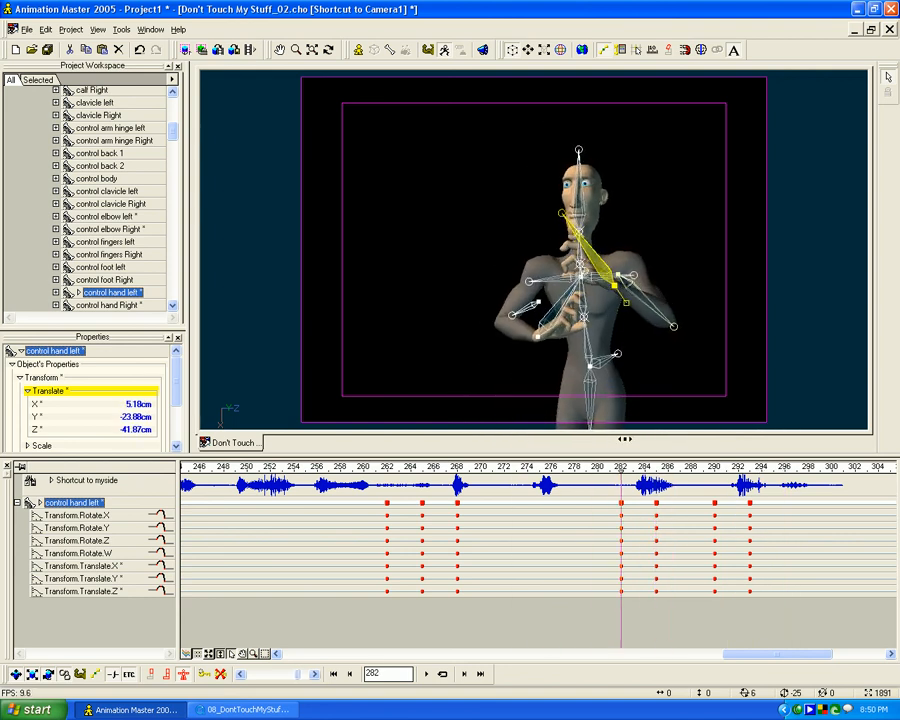
pyautogui.moveTo(688, 437)
pyautogui.mouseDown()
pyautogui.moveTo(719, 433)
pyautogui.moveTo(649, 437)
pyautogui.mouseUp()
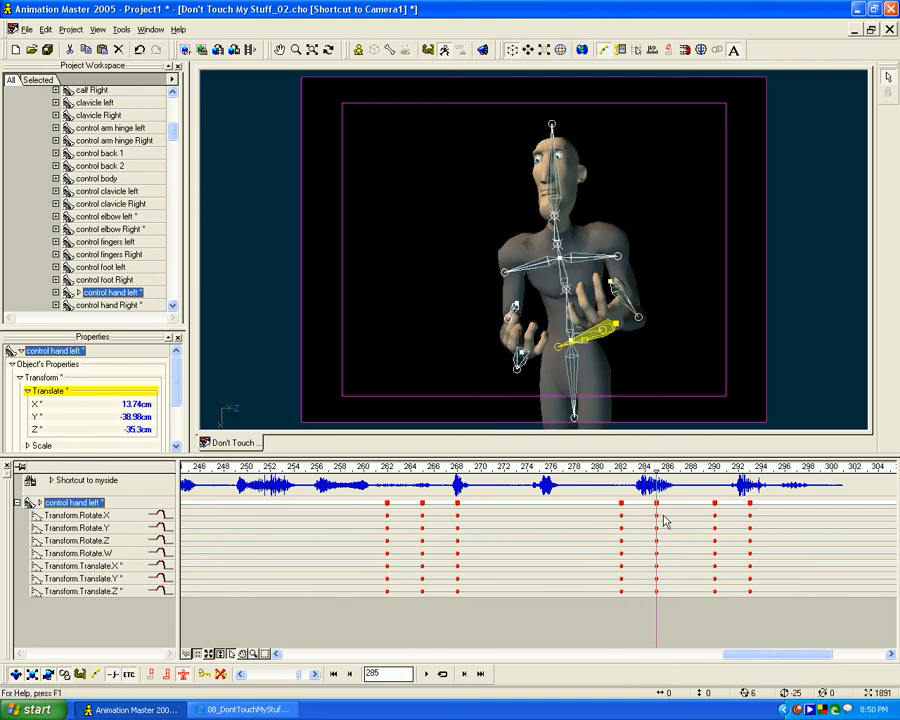
pyautogui.moveTo(655, 467)
pyautogui.mouseDown()
pyautogui.moveTo(727, 468)
pyautogui.moveTo(714, 470)
pyautogui.mouseUp()
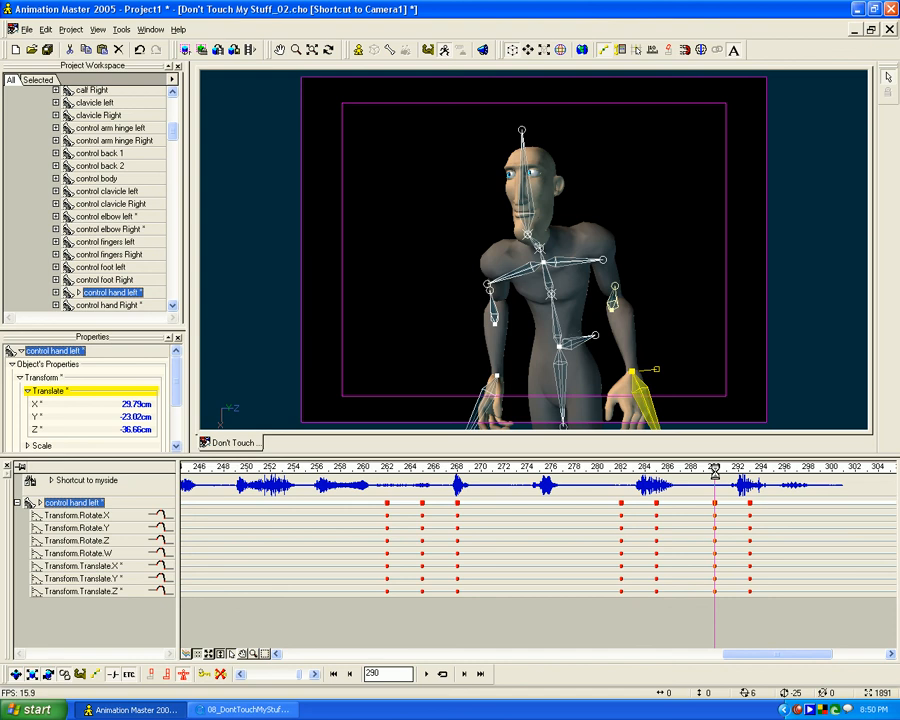
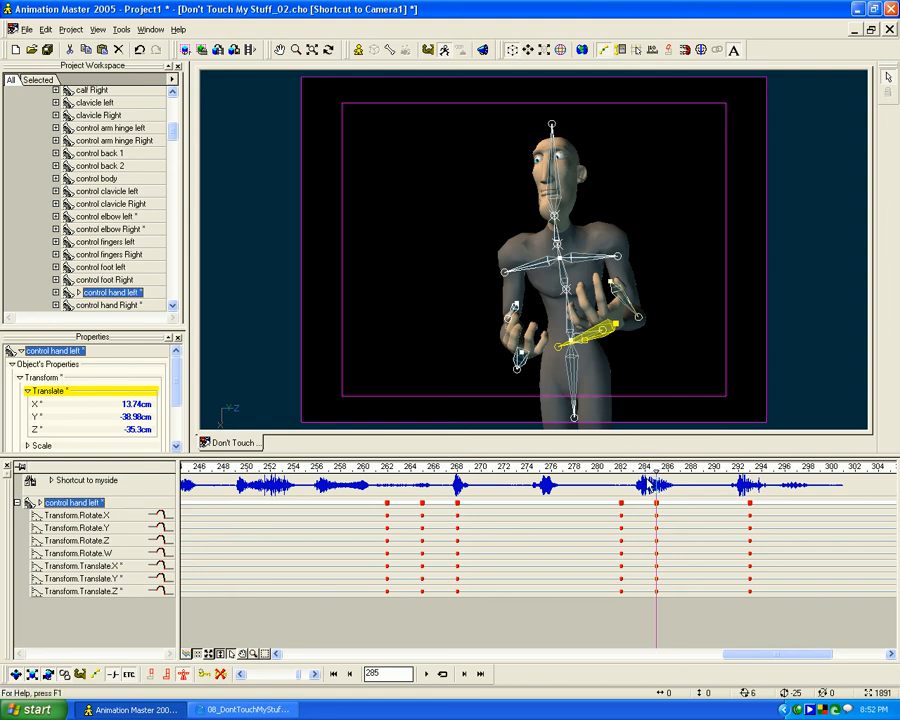
# - At frame 289, rotate both hands so the fingers hang downward, with the right hand at about X 39.04, Y -86.42
pyautogui.moveTo(657, 470)
pyautogui.mouseDown()
pyautogui.moveTo(622, 470)
pyautogui.moveTo(655, 470)
pyautogui.mouseUp()
pyautogui.moveTo(655, 469); pyautogui.dragTo(632, 485)
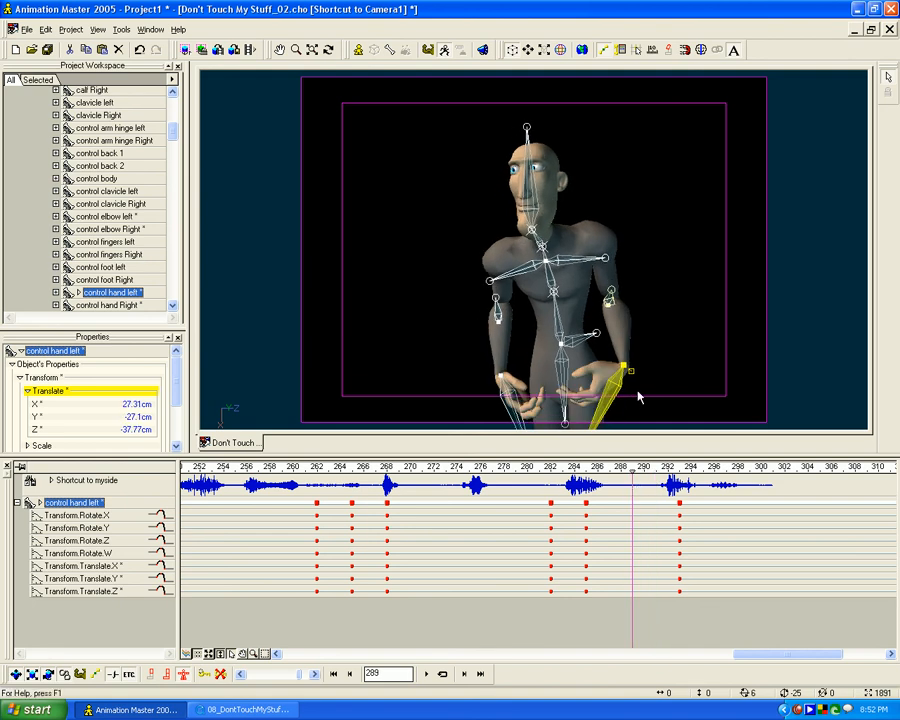
pyautogui.press('r')
pyautogui.moveTo(700, 372); pyautogui.dragTo(556, 373)
pyautogui.click(509, 379)
pyautogui.moveTo(513, 309); pyautogui.dragTo(531, 330)
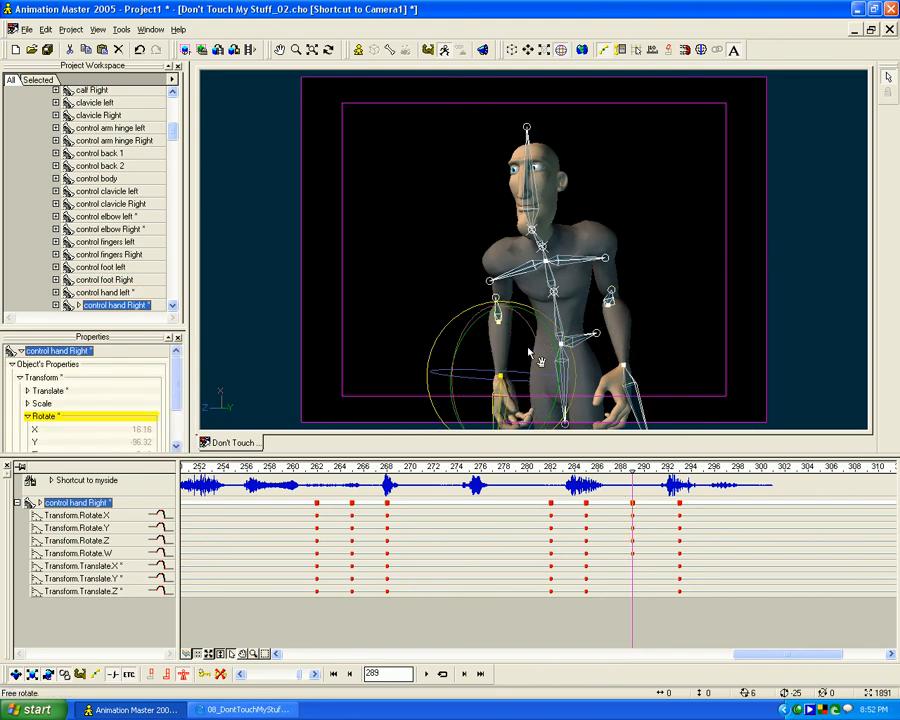
pyautogui.moveTo(487, 366); pyautogui.dragTo(505, 428)
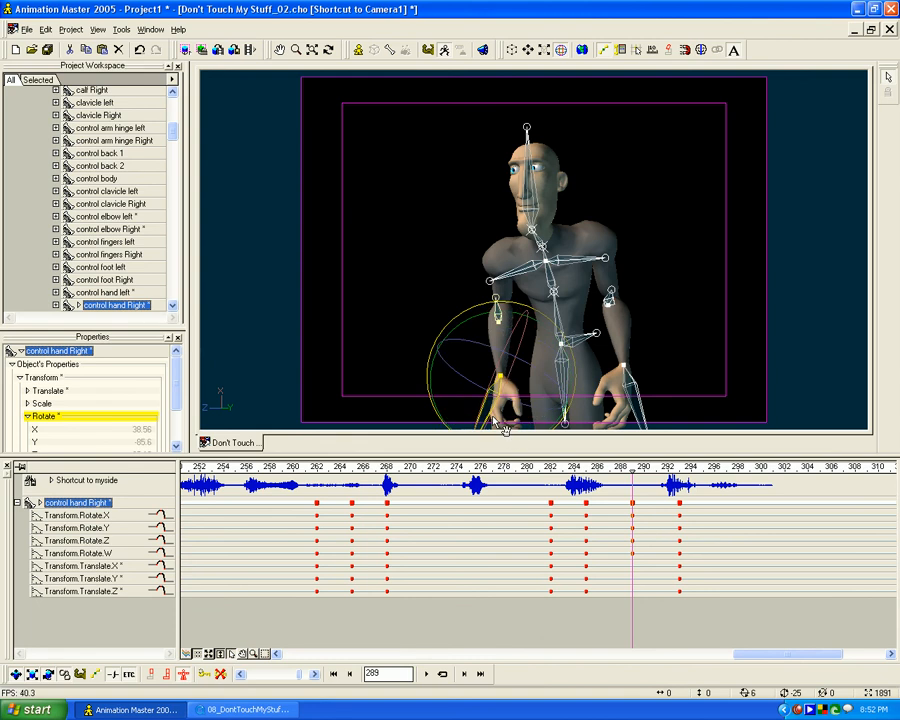
pyautogui.click(631, 404)
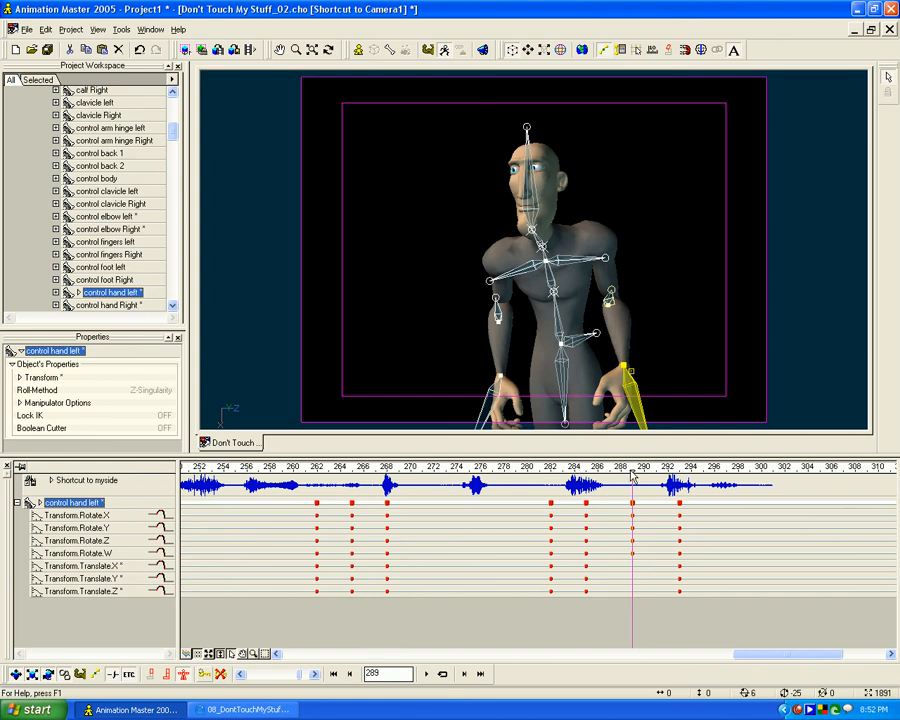
# - At frame 300, move the right hand to about X -43.32, Y -51.17, Z -66.29 cm
pyautogui.moveTo(632, 472)
pyautogui.mouseDown()
pyautogui.moveTo(521, 476)
pyautogui.moveTo(803, 488)
pyautogui.moveTo(634, 488)
pyautogui.mouseUp()
pyautogui.moveTo(633, 469); pyautogui.dragTo(762, 468)
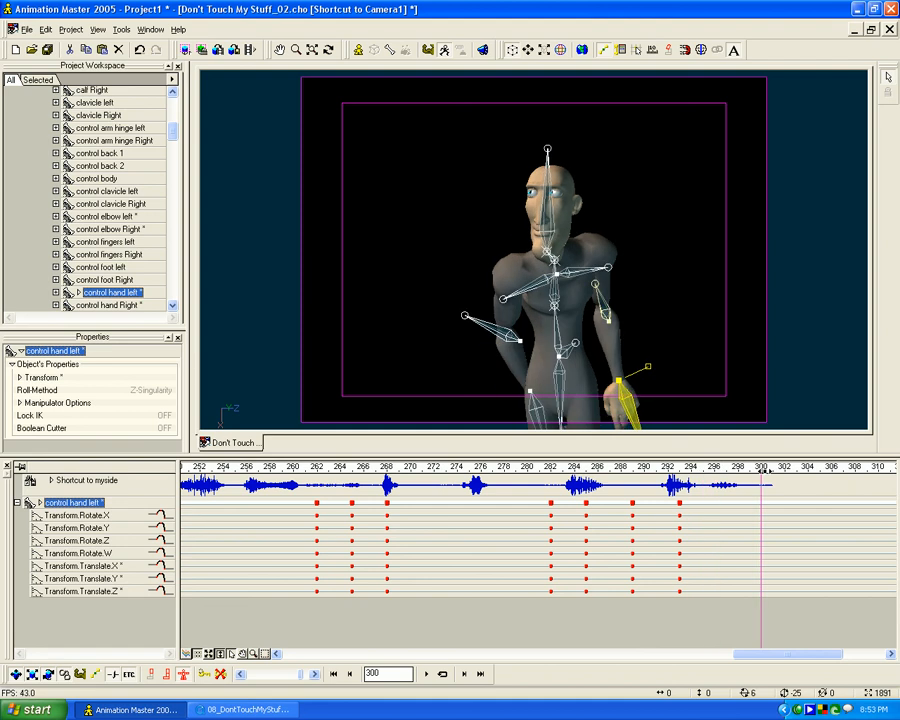
pyautogui.click(517, 402)
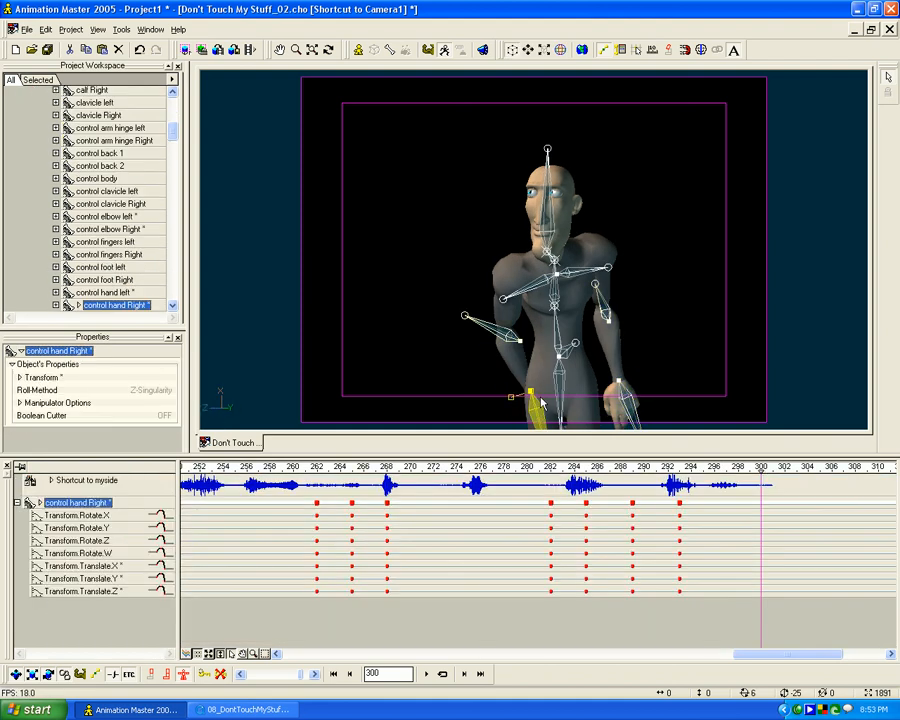
pyautogui.moveTo(501, 407); pyautogui.dragTo(622, 354)
pyautogui.press('m')
pyautogui.press('t')
pyautogui.press('1')
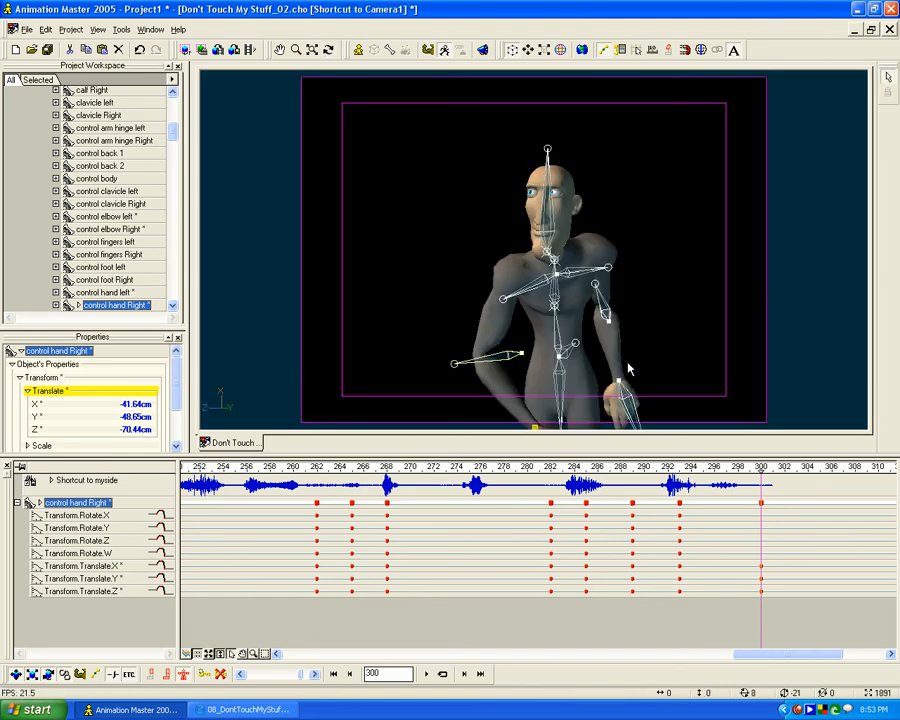
pyautogui.moveTo(563, 370); pyautogui.dragTo(556, 270, button='middle')
pyautogui.moveTo(541, 340); pyautogui.dragTo(523, 346)
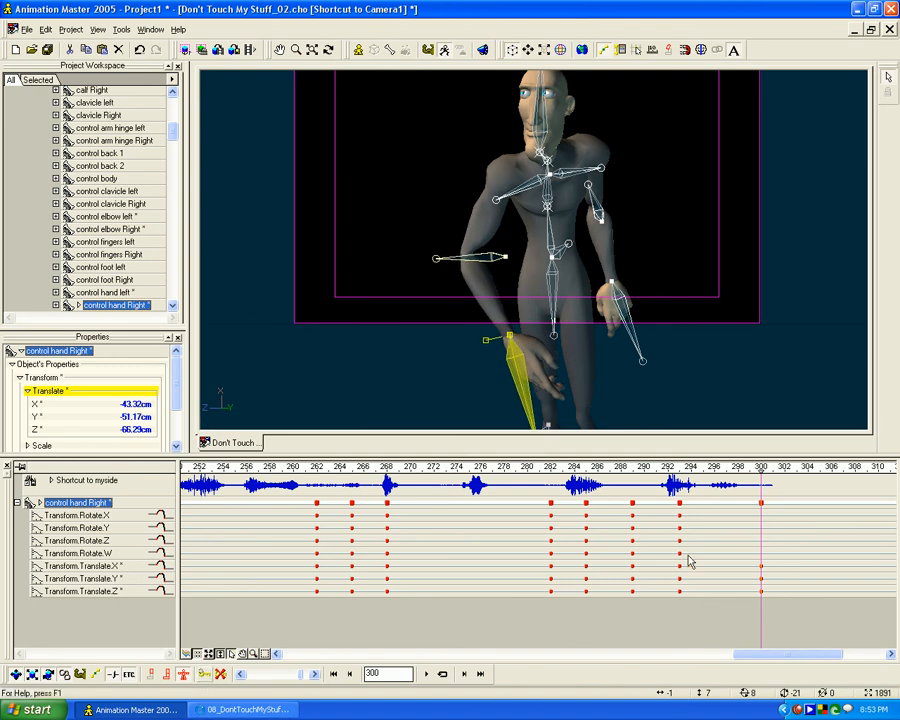
# - At frame 308, lower the left hand slightly and rotate both clavicles, the right one to about X 8.66, Y 0.85
pyautogui.moveTo(762, 481); pyautogui.dragTo(563, 526)
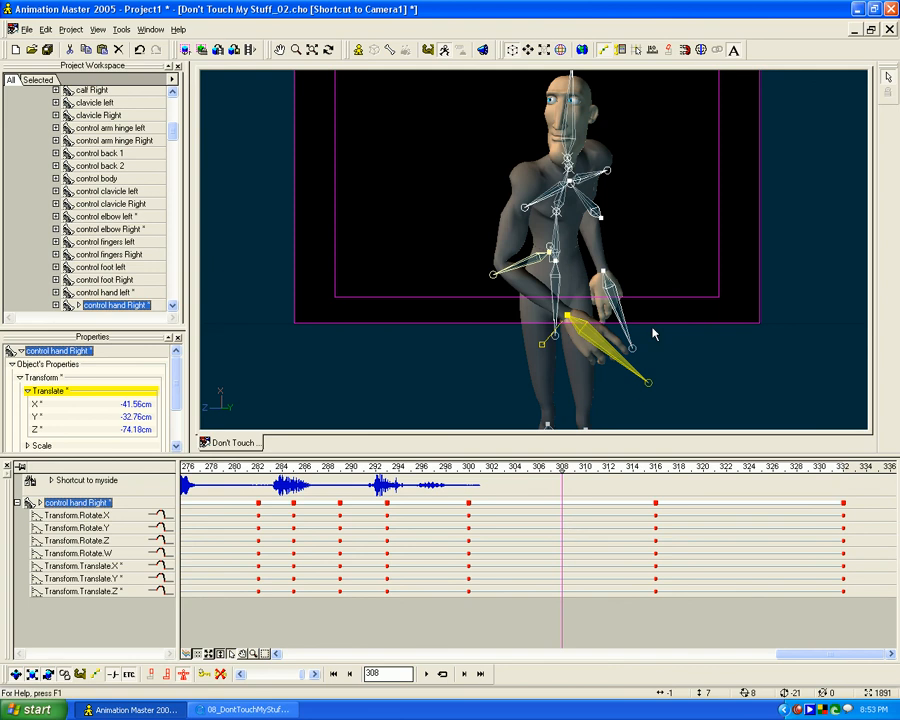
pyautogui.click(604, 273)
pyautogui.moveTo(604, 273); pyautogui.dragTo(606, 287)
pyautogui.click(607, 180)
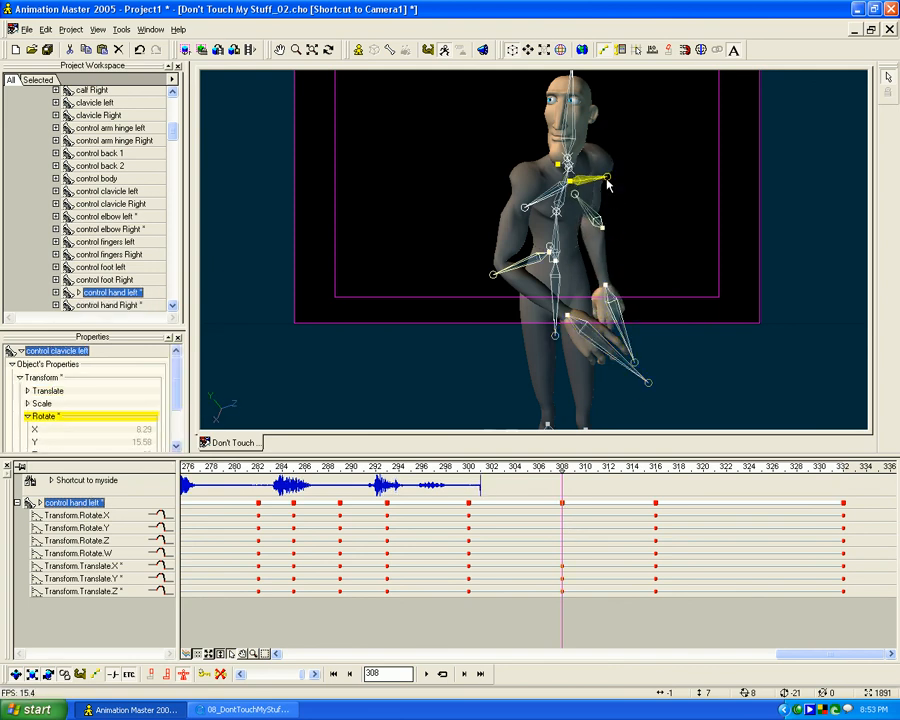
pyautogui.moveTo(530, 207); pyautogui.dragTo(541, 206)
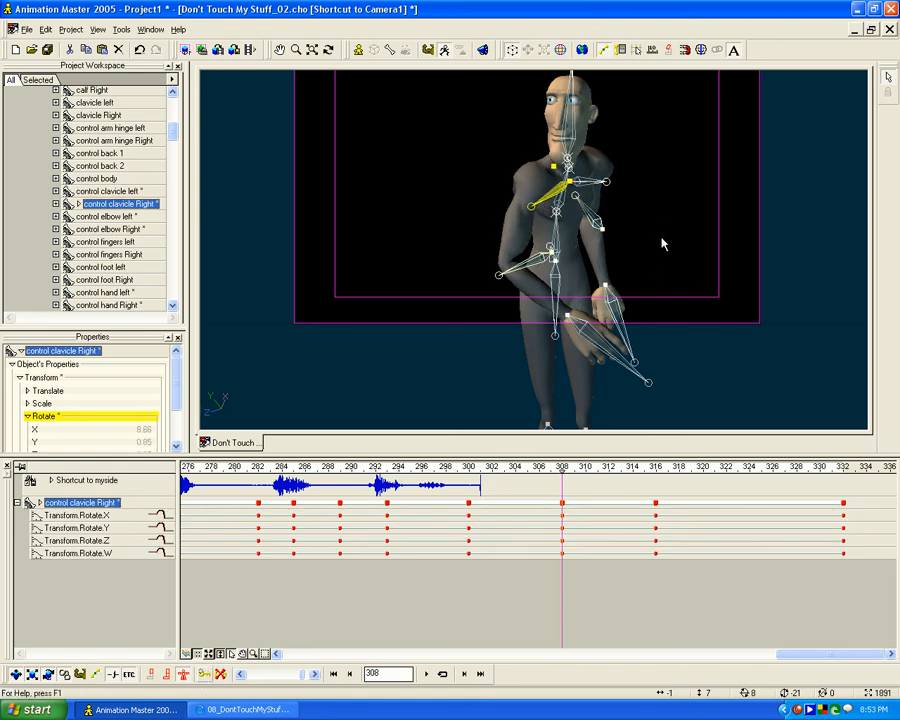
# - Scrub back and forth through the hand drop and body turn from about frame 289 past frame 308 to check the motion
pyautogui.moveTo(560, 470)
pyautogui.mouseDown()
pyautogui.moveTo(419, 470)
pyautogui.moveTo(860, 466)
pyautogui.moveTo(468, 470)
pyautogui.moveTo(836, 470)
pyautogui.moveTo(850, 478)
pyautogui.moveTo(572, 514)
pyautogui.moveTo(188, 505)
pyautogui.moveTo(886, 506)
pyautogui.moveTo(345, 500)
pyautogui.mouseUp()
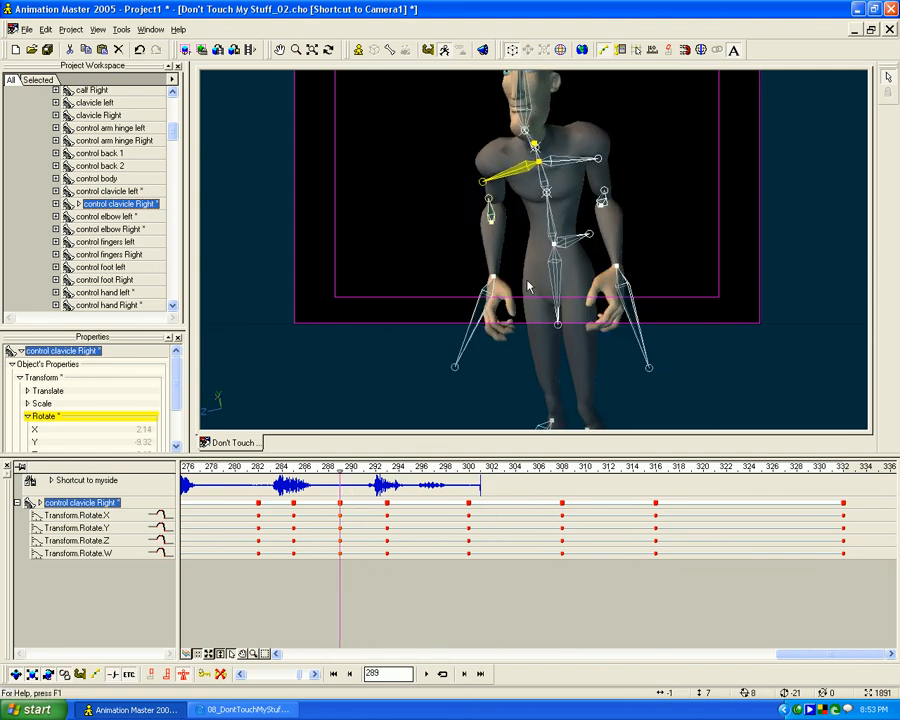
pyautogui.scroll(-3, 535, 362)
pyautogui.moveTo(457, 465); pyautogui.dragTo(618, 484)
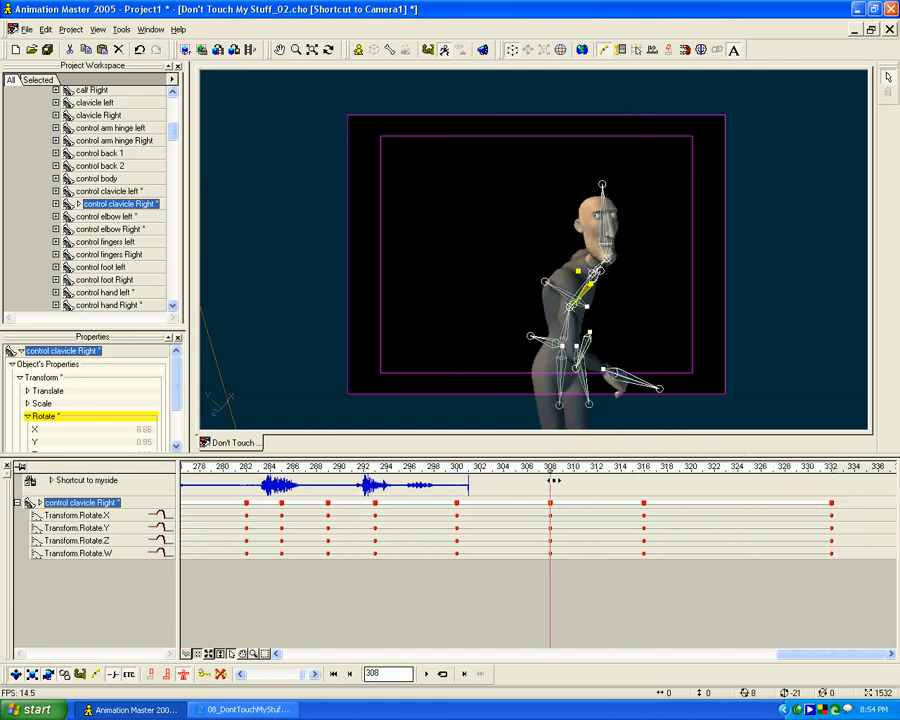
pyautogui.click(552, 480)
pyautogui.moveTo(551, 470); pyautogui.dragTo(436, 485)
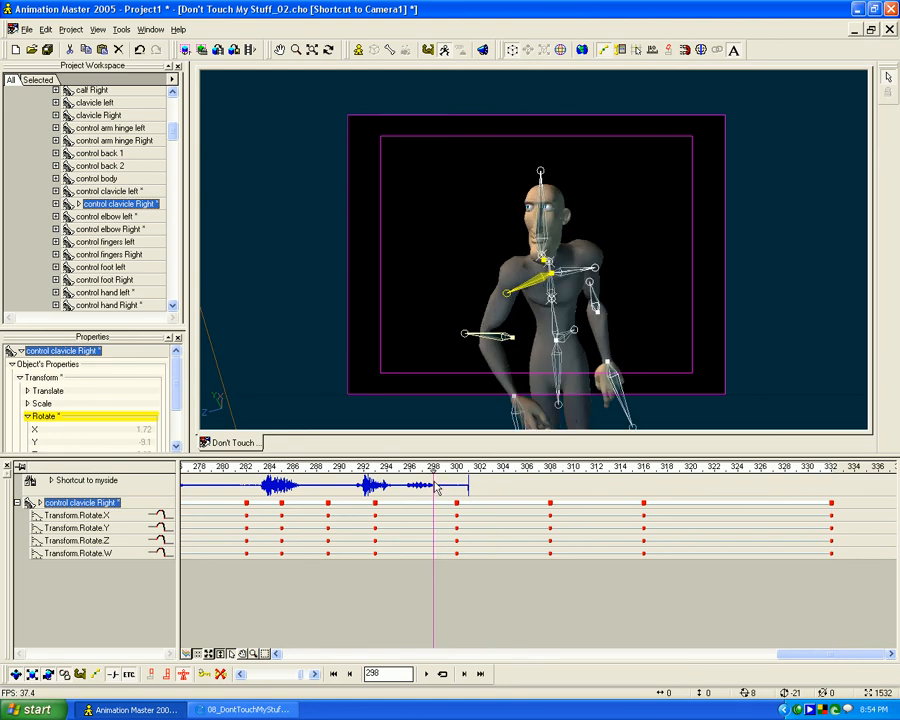
pyautogui.moveTo(448, 474)
pyautogui.mouseDown()
pyautogui.moveTo(293, 467)
pyautogui.moveTo(436, 467)
pyautogui.mouseUp()
pyautogui.moveTo(783, 466); pyautogui.dragTo(187, 468)
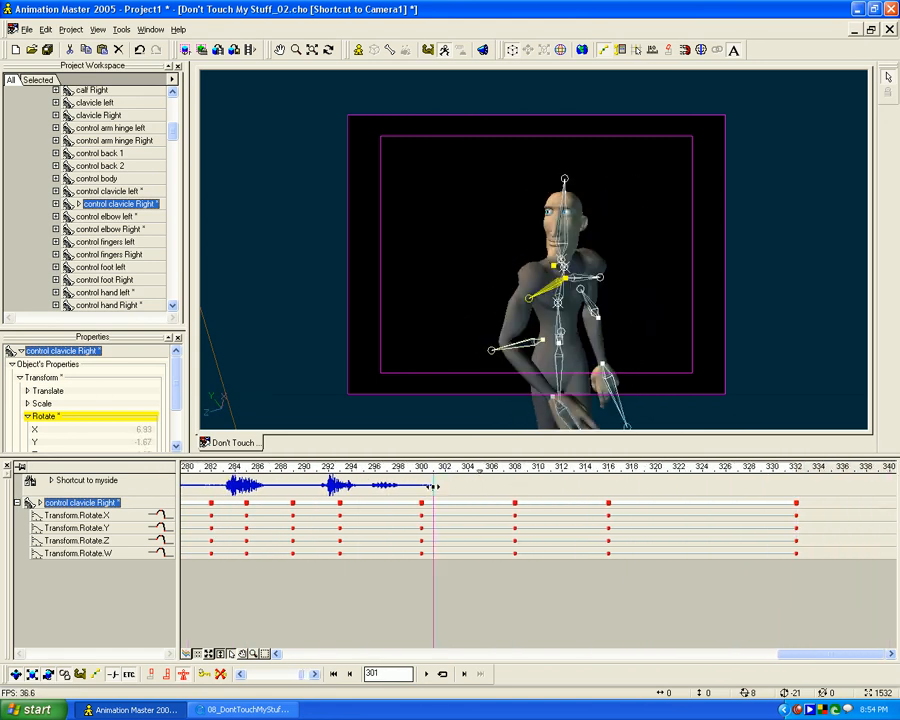
# - Show the full frame range in the timeline and scrub from frame 0 to review the whole animation
pyautogui.moveTo(49, 488); pyautogui.dragTo(95, 494)
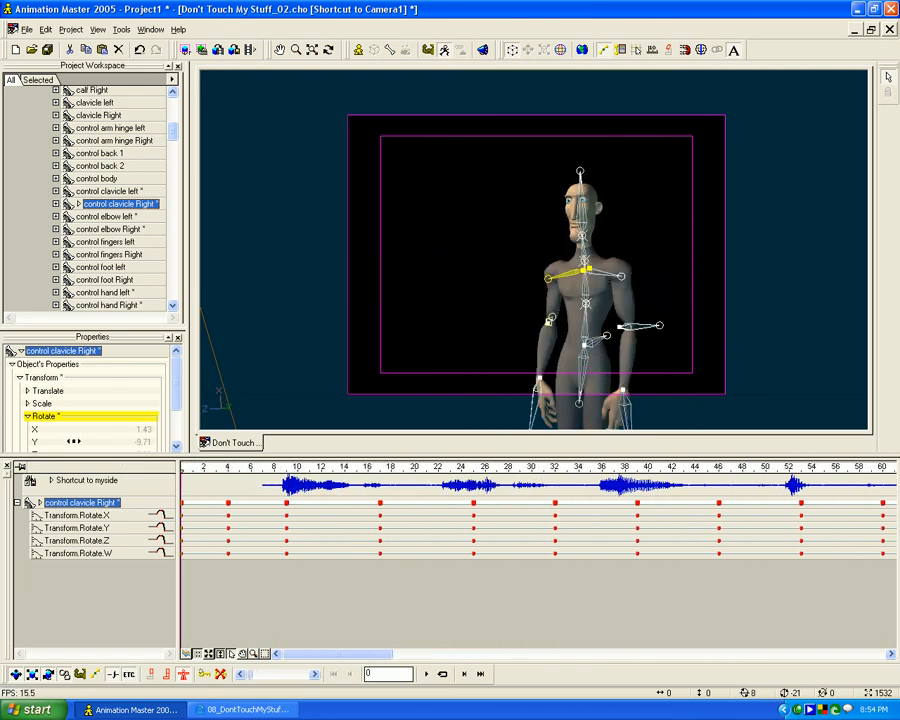
pyautogui.moveTo(699, 461)
pyautogui.mouseDown()
pyautogui.moveTo(893, 458)
pyautogui.moveTo(525, 467)
pyautogui.mouseUp()
pyautogui.scroll(-4, 521, 566)
pyautogui.scroll(-9, 522, 573)
pyautogui.scroll(2, 512, 562)
pyautogui.moveTo(379, 467)
pyautogui.mouseDown()
pyautogui.moveTo(186, 465)
pyautogui.moveTo(561, 463)
pyautogui.mouseUp()
pyautogui.moveTo(640, 458); pyautogui.dragTo(193, 455)
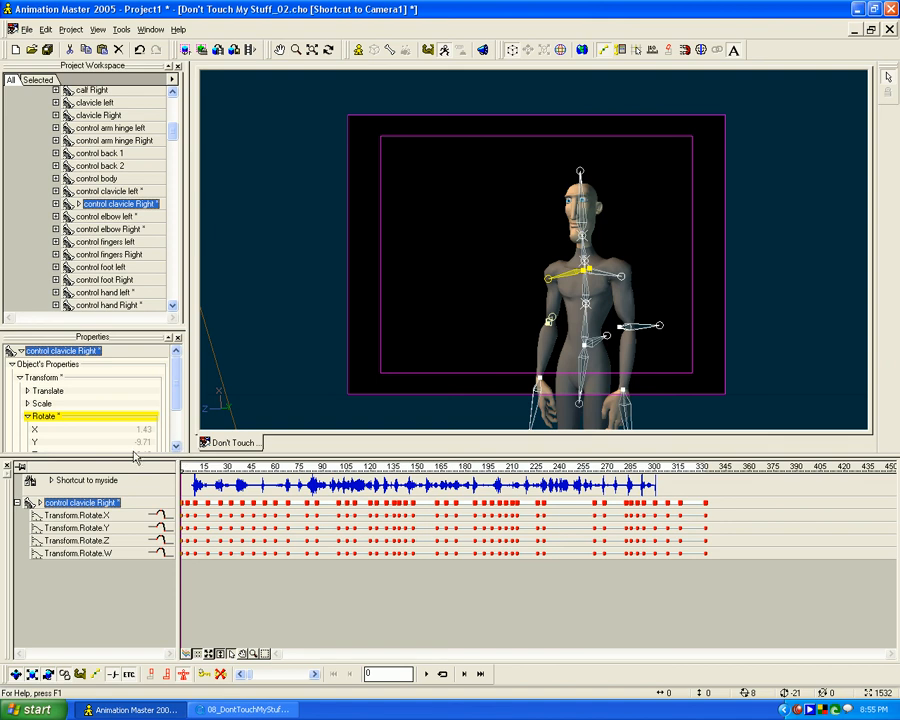
pyautogui.moveTo(354, 468)
pyautogui.mouseDown()
pyautogui.moveTo(172, 465)
pyautogui.moveTo(345, 467)
pyautogui.mouseUp()
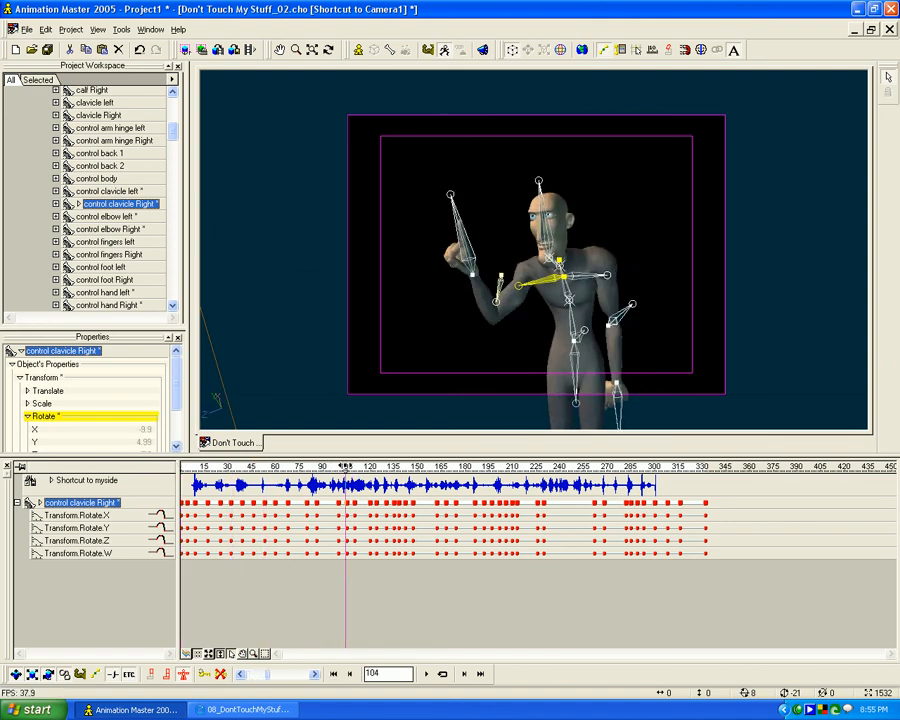